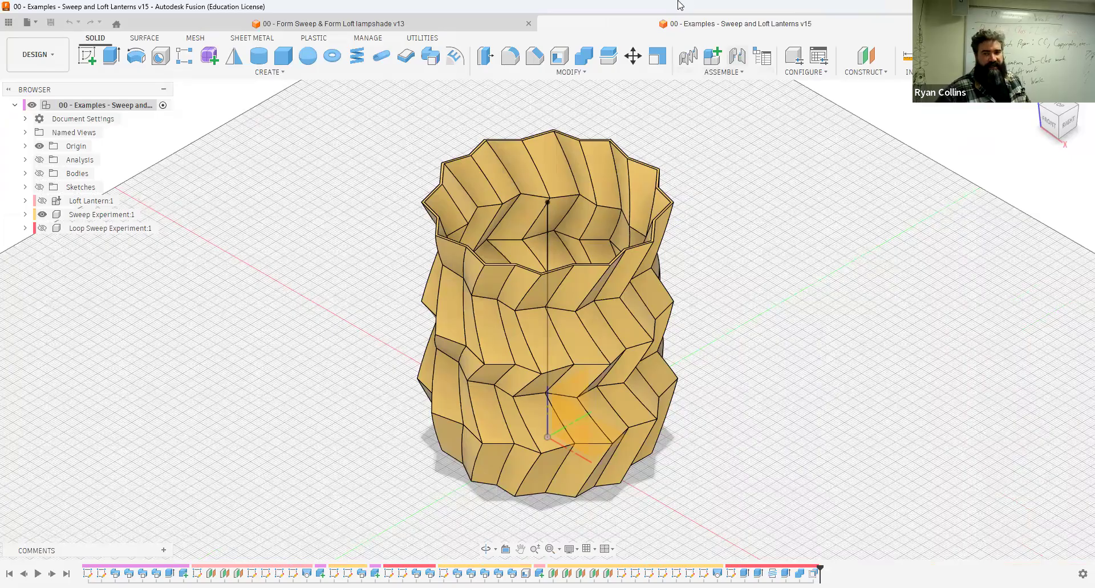
Step: Examine the twisted vase in the Form Sweep & Form Loft lampshade document, returning to the Sweep and Loft Lanterns examples
{"action": "left_click", "coordinate": [382, 24]}
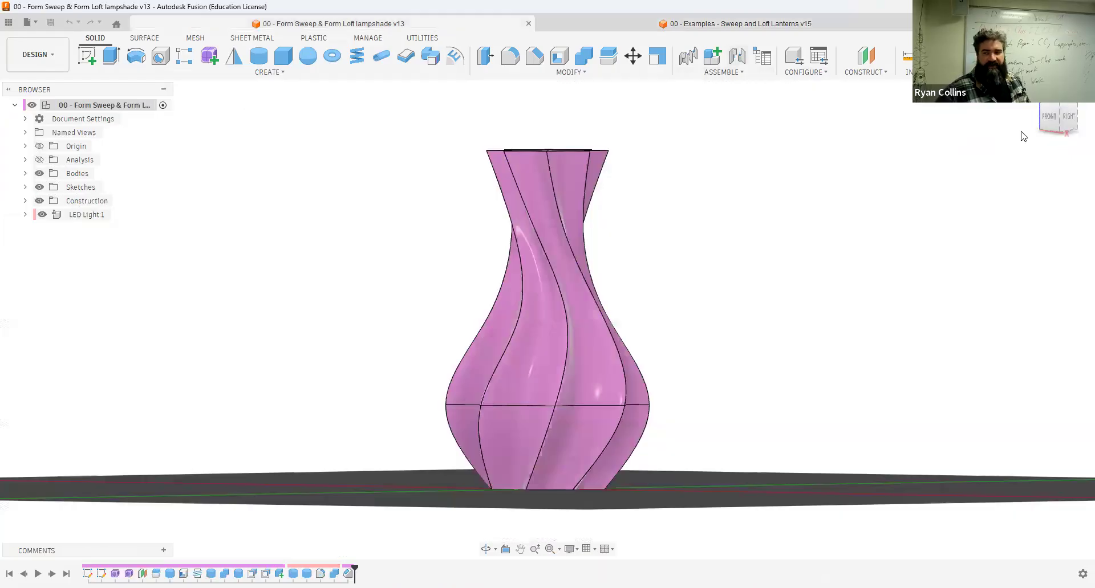
{"action": "mouse_move", "coordinate": [1066, 117]}
{"action": "left_mouse_down"}
{"action": "mouse_move", "coordinate": [858, 192]}
{"action": "mouse_move", "coordinate": [591, 368]}
{"action": "left_mouse_up"}
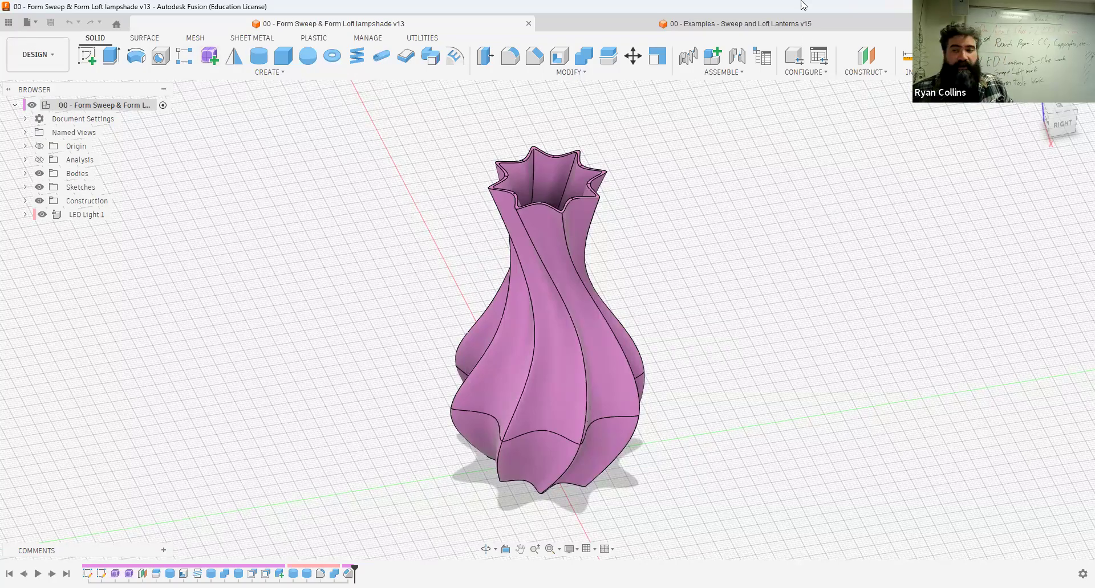
{"action": "left_click", "coordinate": [782, 26]}
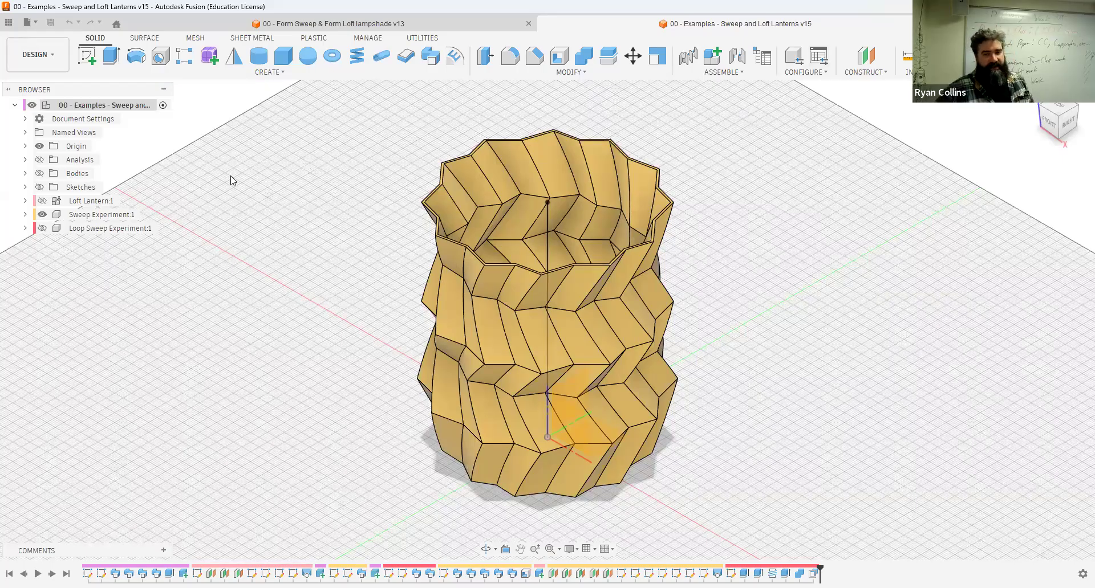
Step: Hide the Back and Forth Twist body and show the Star Point Twist body in the Sweep Experiment component
{"action": "left_click", "coordinate": [42, 215]}
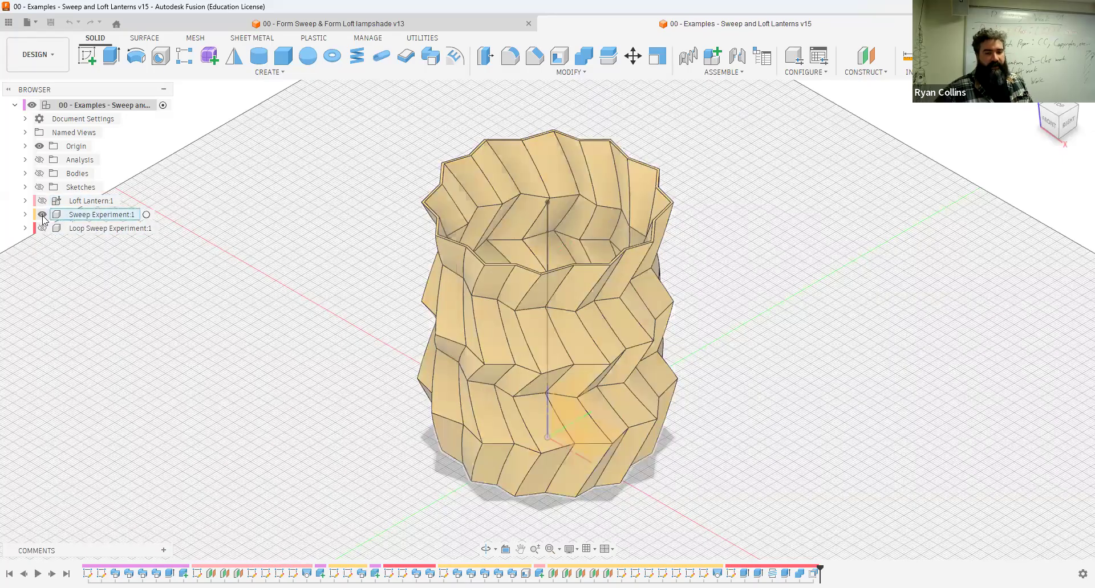
{"action": "left_click", "coordinate": [25, 215]}
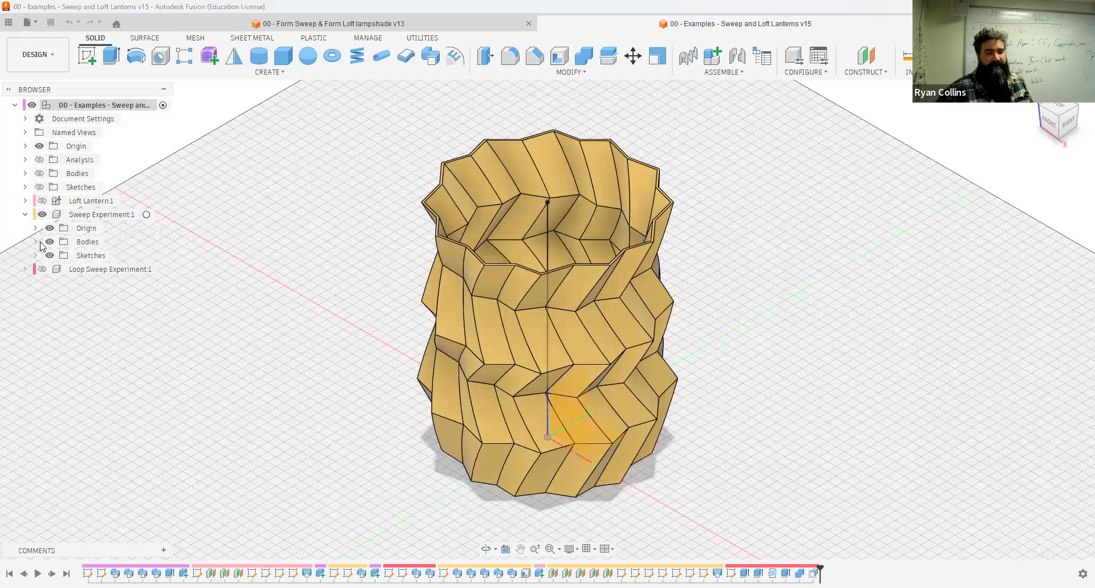
{"action": "left_click", "coordinate": [35, 242]}
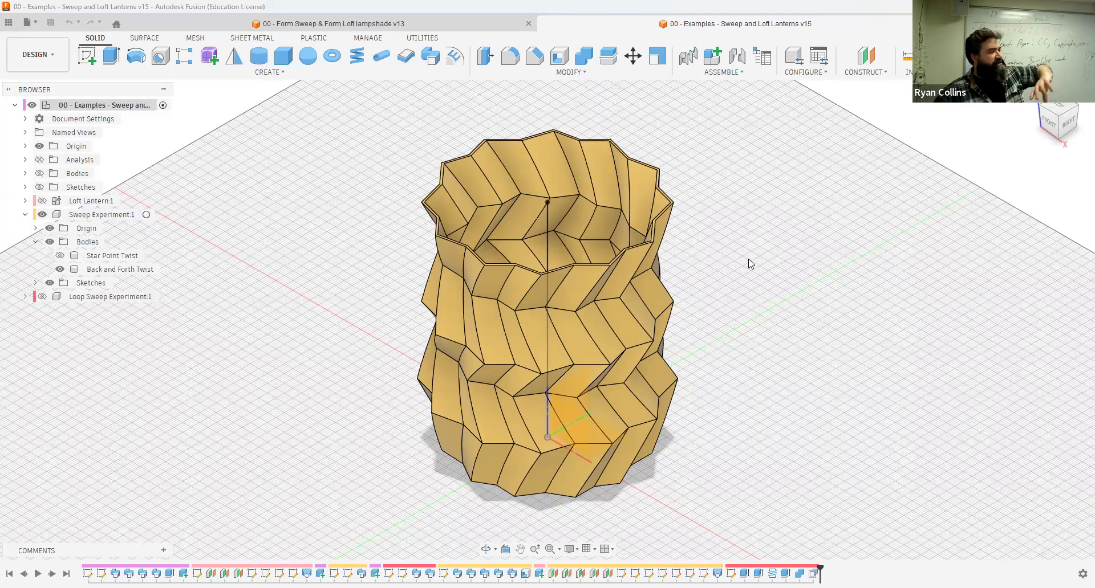
{"action": "left_click", "coordinate": [60, 269]}
{"action": "left_click", "coordinate": [60, 255]}
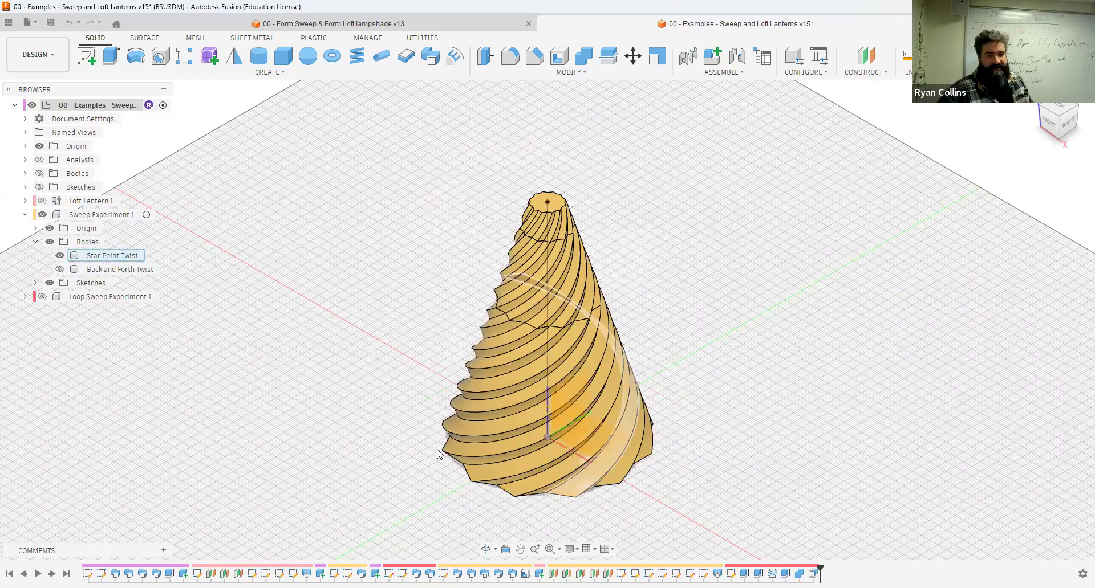
{"action": "middle_click_drag", "start_coordinate": [713, 384], "coordinate": [549, 348], "text": "shift"}
{"action": "middle_click_drag", "start_coordinate": [681, 295], "coordinate": [693, 369], "text": "shift"}
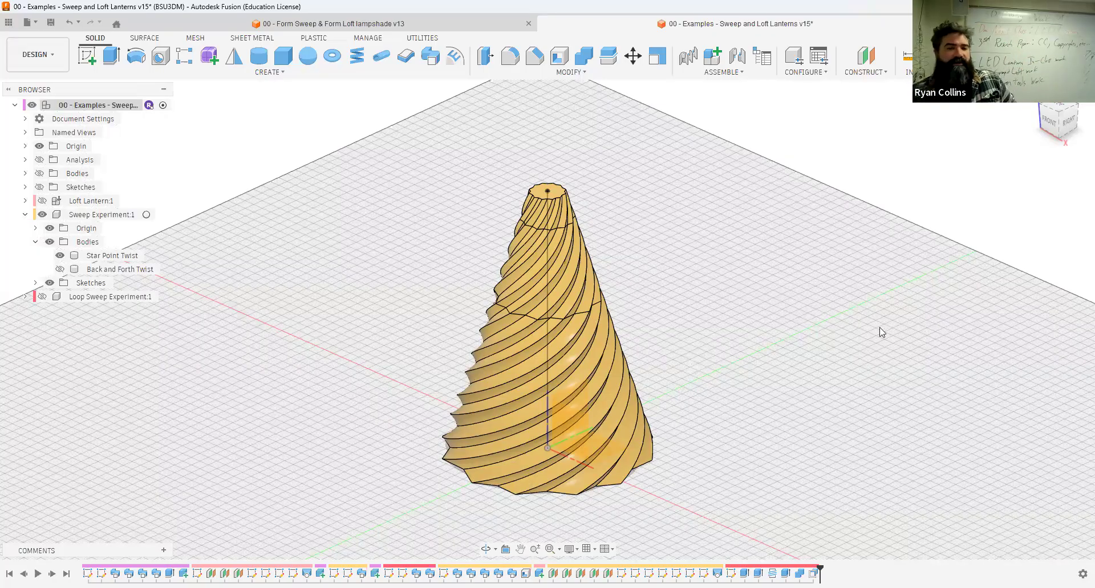
Step: Show the Loop Sweep Experiment component, hide Sweep Experiment, and inspect the ribbed arch from several angles
{"action": "left_click", "coordinate": [43, 296]}
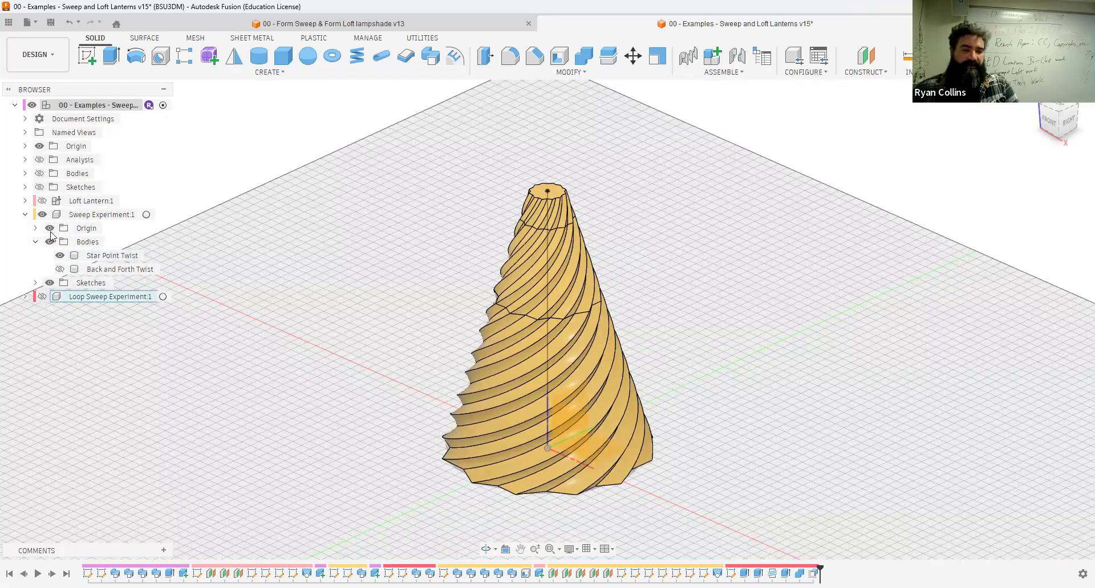
{"action": "left_click", "coordinate": [42, 214]}
{"action": "middle_click_drag", "start_coordinate": [539, 427], "coordinate": [533, 238], "text": "shift"}
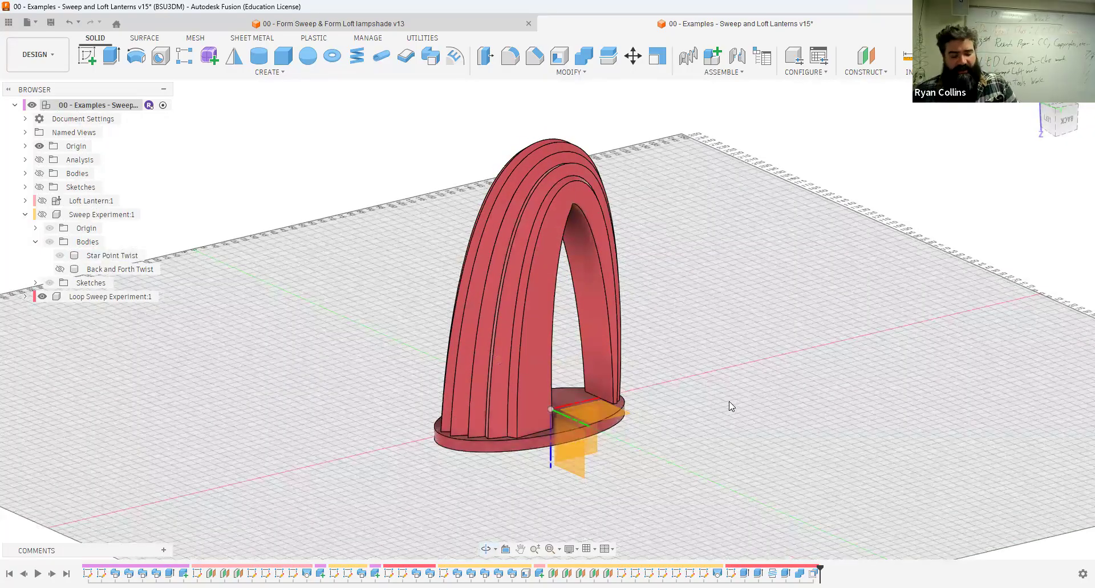
{"action": "middle_click_drag", "start_coordinate": [723, 383], "coordinate": [453, 376], "text": "shift"}
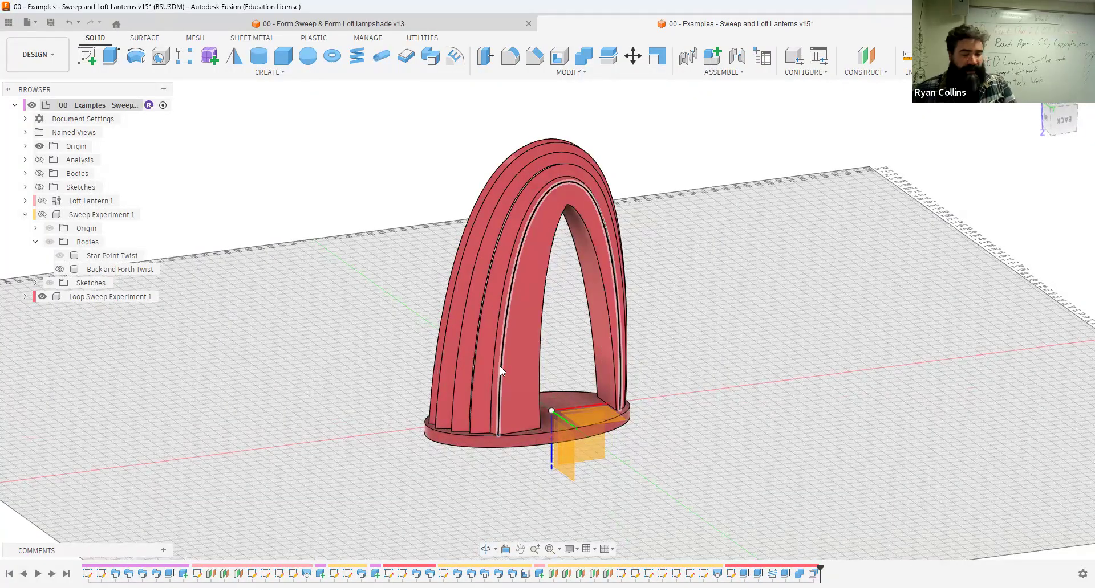
{"action": "middle_click_drag", "start_coordinate": [672, 351], "coordinate": [703, 386], "text": "shift"}
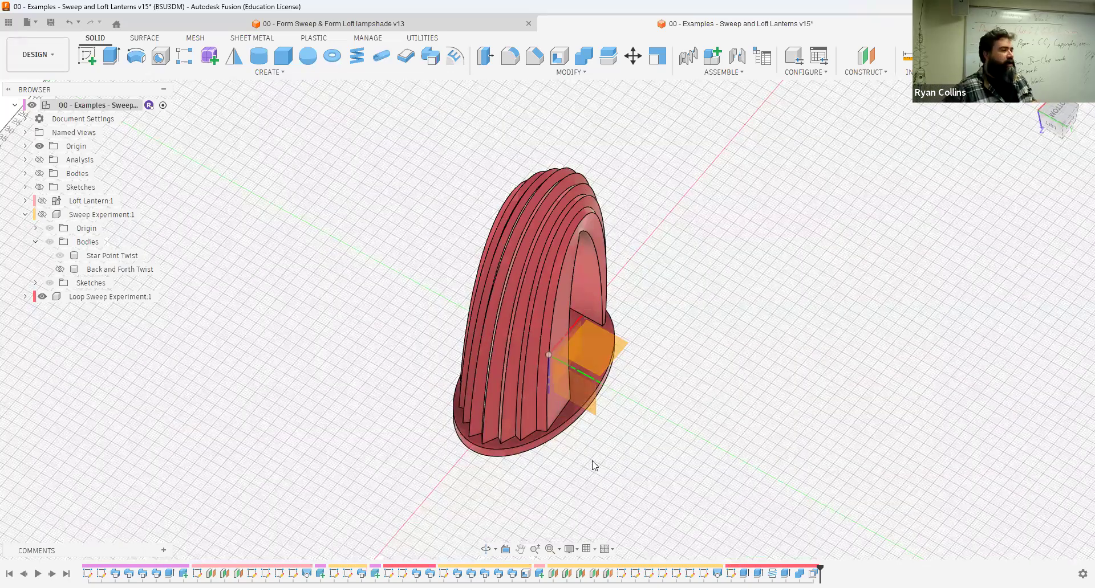
{"action": "left_click", "coordinate": [1072, 128]}
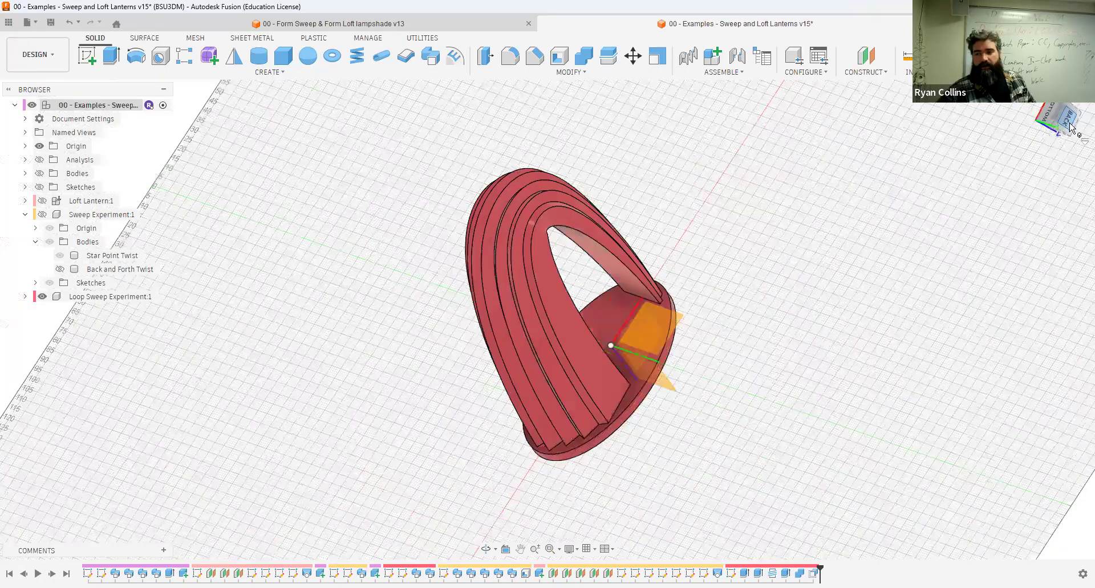
{"action": "left_click_drag", "start_coordinate": [1059, 118], "coordinate": [193, 257]}
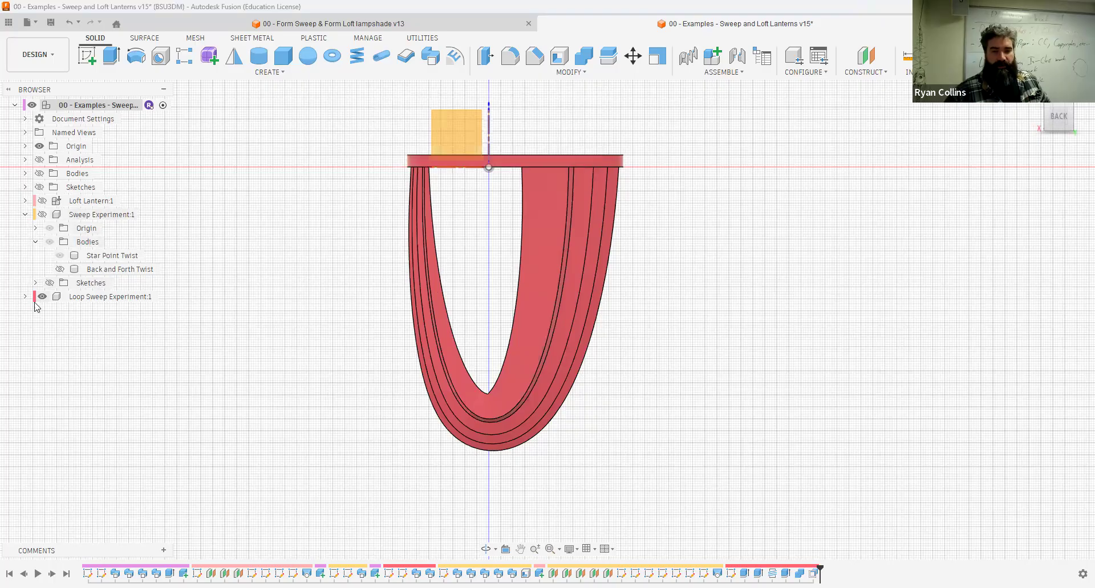
Step: Activate the Loop Sweep Experiment component, hide its bodies, and show its sketches including Sketch2
{"action": "left_click", "coordinate": [162, 296]}
{"action": "left_click", "coordinate": [25, 296]}
{"action": "left_click", "coordinate": [50, 337]}
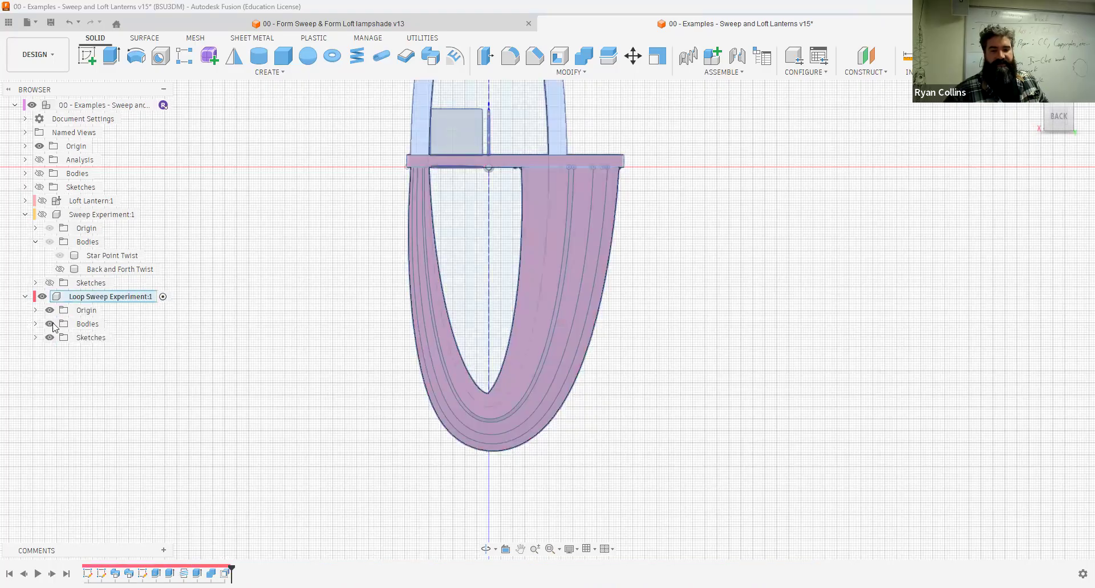
{"action": "left_click", "coordinate": [49, 324]}
{"action": "left_click", "coordinate": [36, 337]}
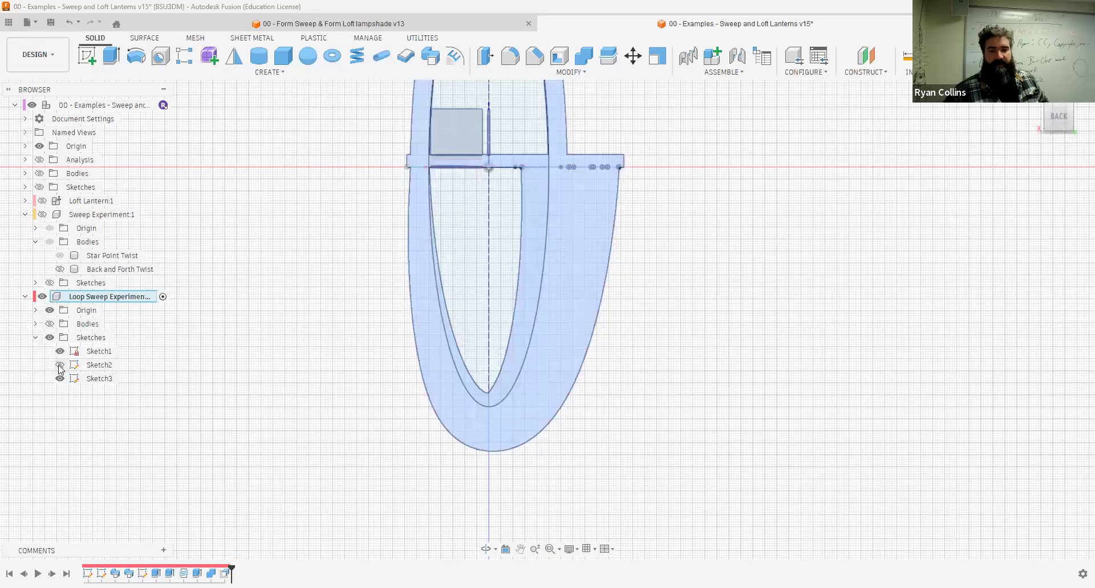
{"action": "left_click", "coordinate": [65, 365]}
Step: Inspect the loop sweep's construction by selecting the two jagged-edged Sketch3 profiles and the elliptical path in Sketch1
{"action": "left_click", "coordinate": [661, 288]}
{"action": "mouse_move", "coordinate": [661, 286]}
{"action": "middle_mouse_down", "text": "shift"}
{"action": "mouse_move", "coordinate": [667, 320]}
{"action": "mouse_move", "coordinate": [648, 299]}
{"action": "middle_mouse_up", "text": "shift"}
{"action": "scroll", "coordinate": [623, 245], "scroll_direction": "up", "scroll_amount": 2}
{"action": "scroll", "coordinate": [503, 325], "scroll_direction": "up", "scroll_amount": 5}
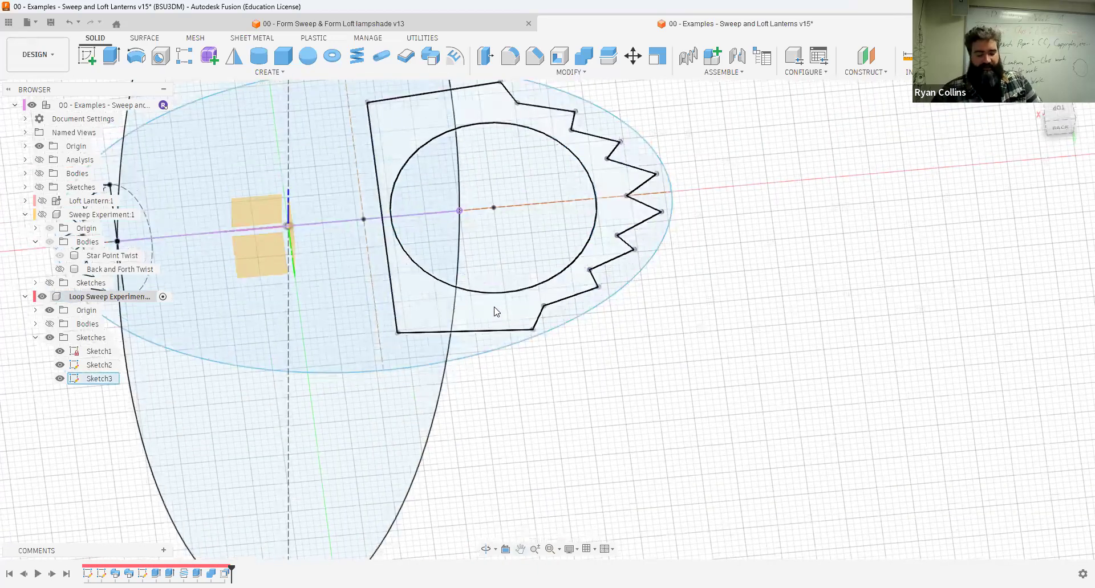
{"action": "left_click", "coordinate": [494, 313]}
{"action": "left_click", "coordinate": [538, 235], "text": "shift"}
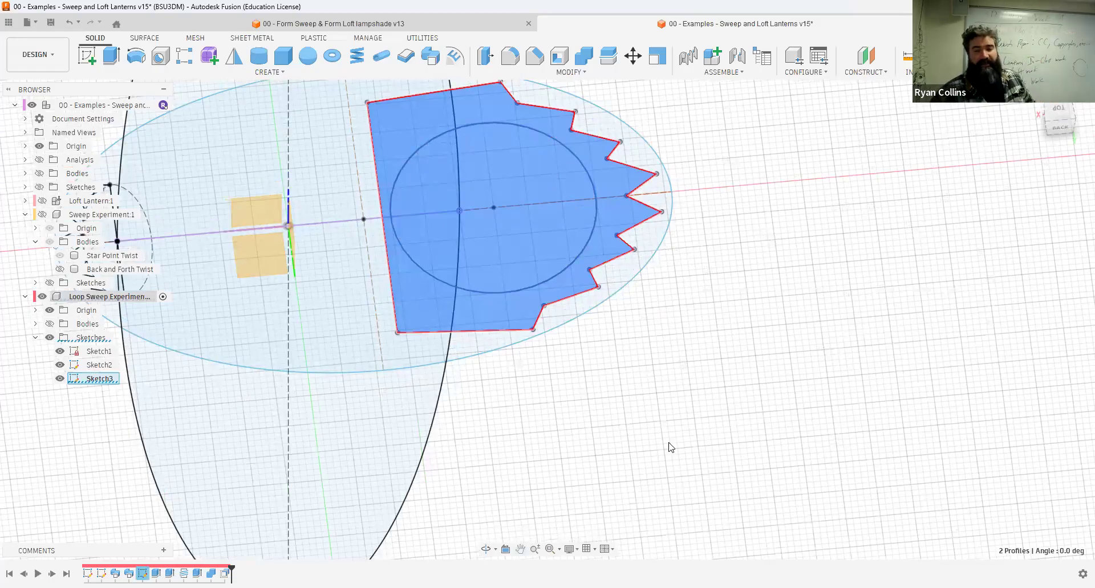
{"action": "scroll", "coordinate": [670, 445], "scroll_direction": "down", "scroll_amount": 3}
{"action": "middle_click_drag", "start_coordinate": [673, 430], "coordinate": [671, 422], "text": "shift"}
{"action": "left_click", "coordinate": [536, 162]}
{"action": "middle_click_drag", "start_coordinate": [598, 157], "coordinate": [631, 328]}
{"action": "scroll", "coordinate": [631, 327], "scroll_direction": "down", "scroll_amount": 3}
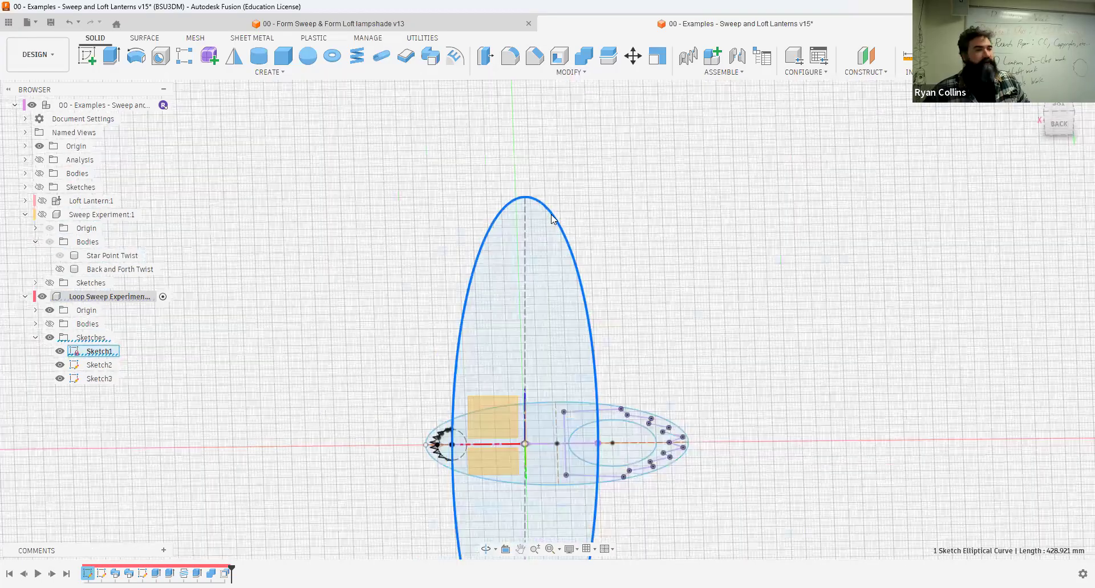
Step: Show the loop sweep's bodies again and compare them with the elliptical path in the back view
{"action": "left_click", "coordinate": [1050, 134]}
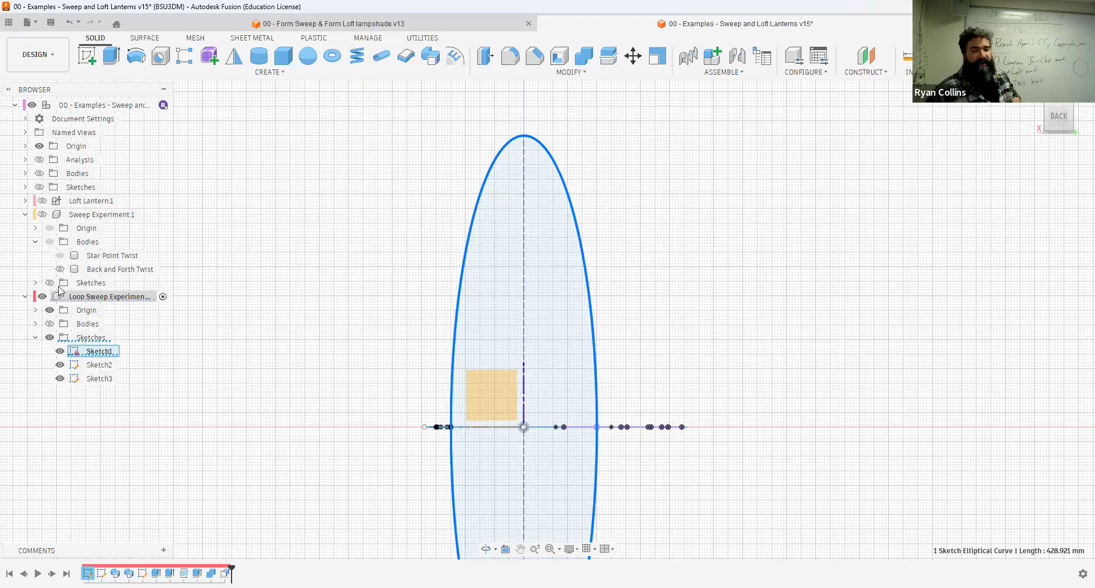
{"action": "left_click", "coordinate": [49, 324]}
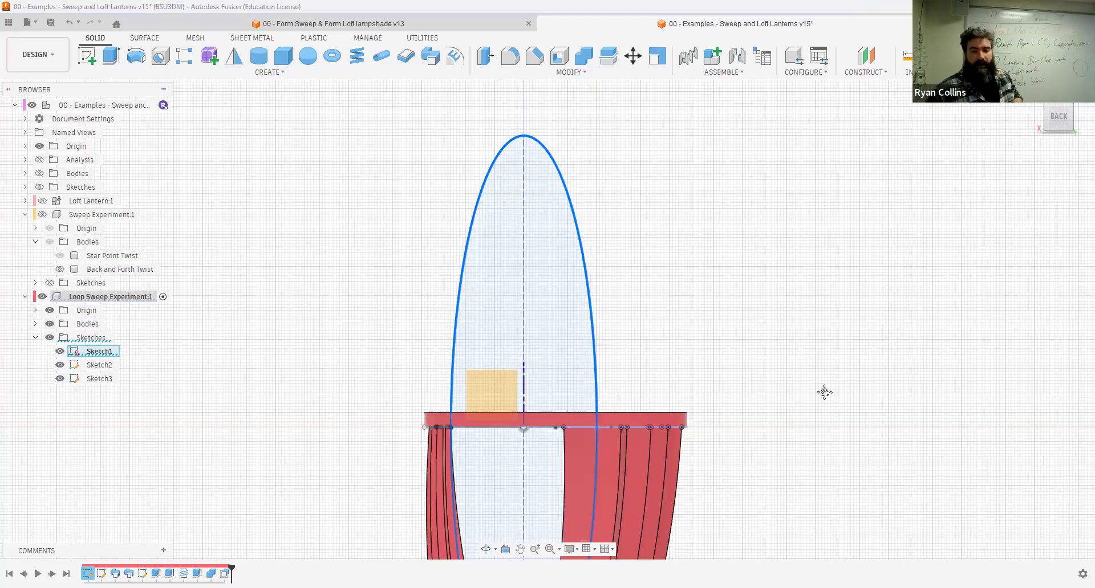
{"action": "middle_click_drag", "start_coordinate": [824, 392], "coordinate": [777, 113]}
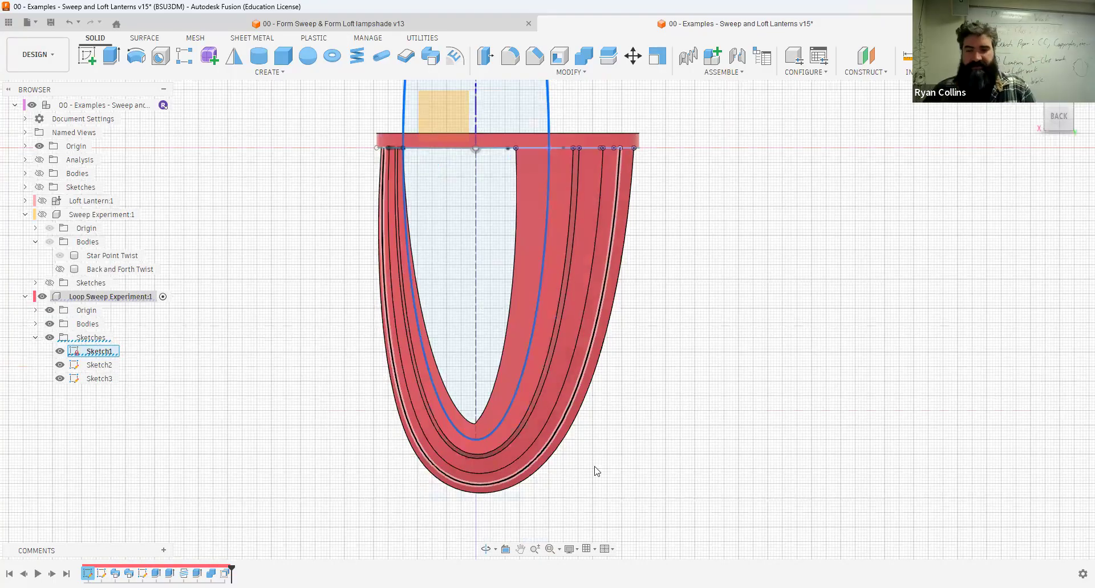
{"action": "scroll", "coordinate": [821, 359], "scroll_direction": "down", "scroll_amount": 1}
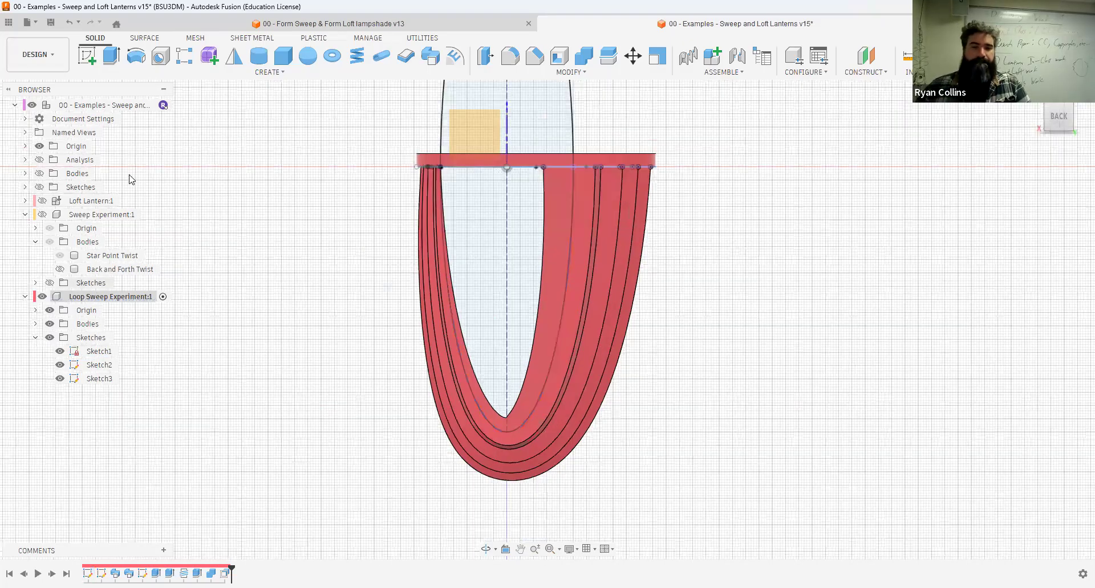
Step: Activate the top-level design and create a new activated internal component under it
{"action": "left_click", "coordinate": [163, 105]}
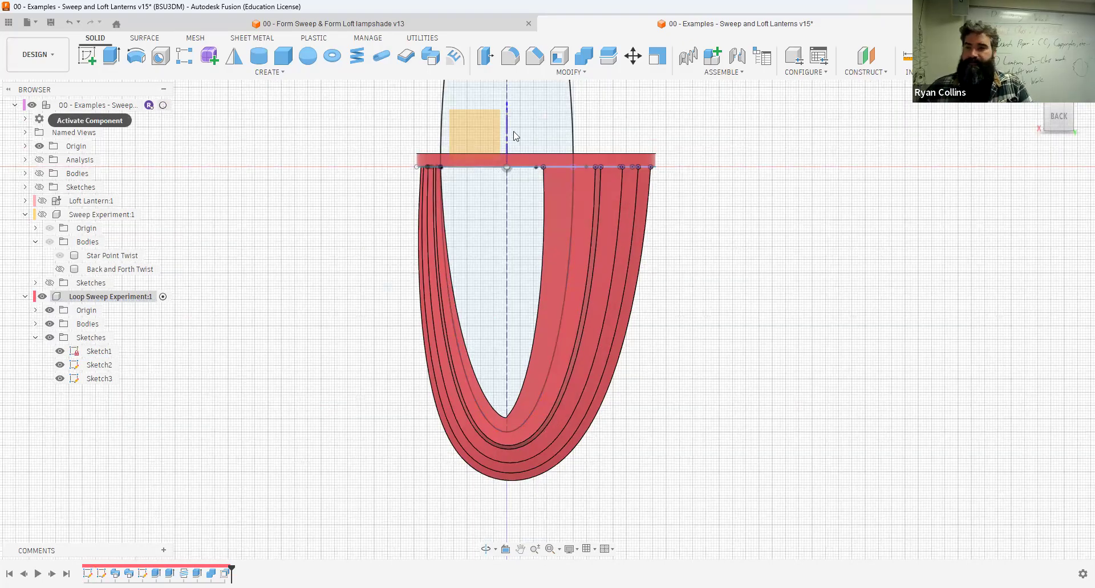
{"action": "left_click", "coordinate": [707, 67]}
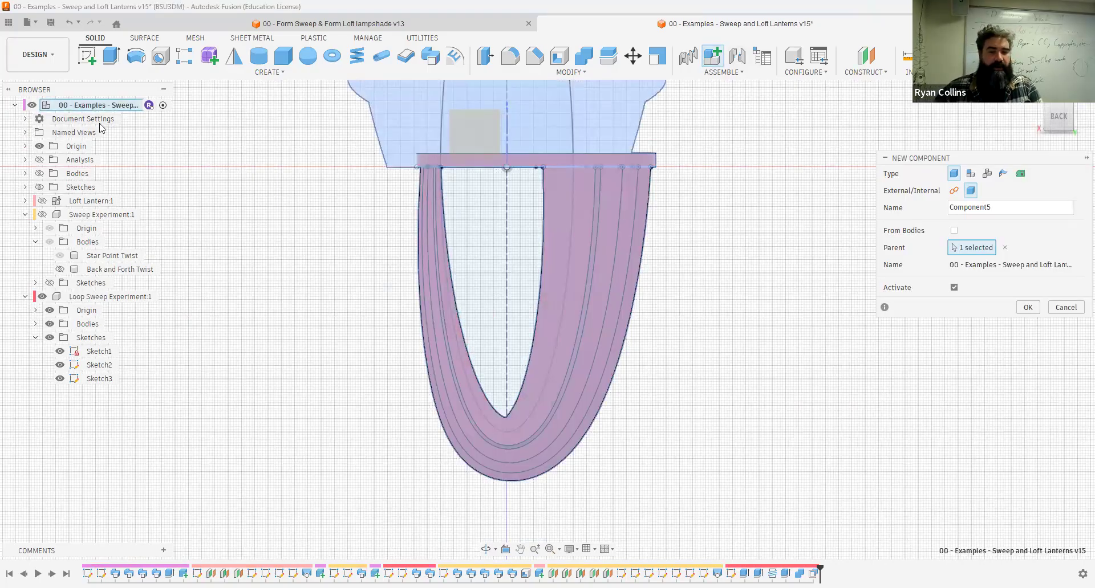
Step: Check the Hybrid design type in the document settings and cancel the design conversion
{"action": "left_click", "coordinate": [26, 119]}
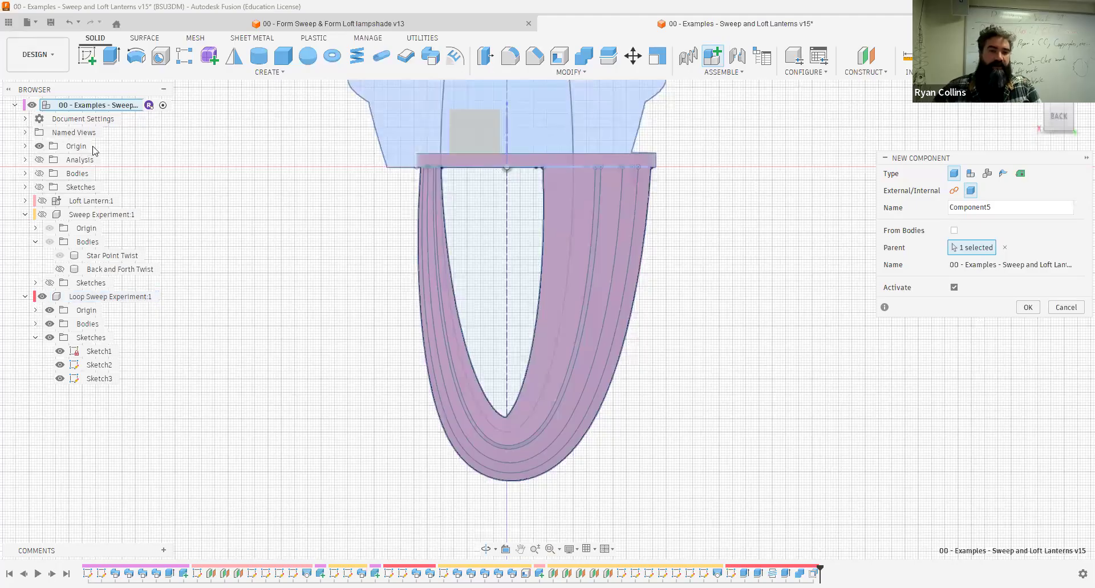
{"action": "left_click", "coordinate": [120, 148]}
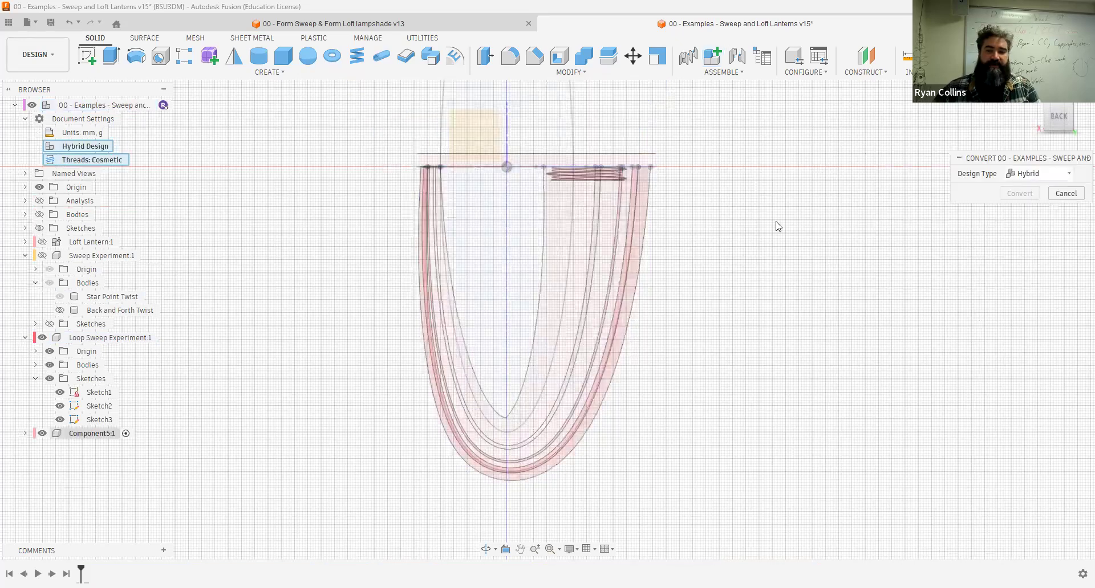
{"action": "left_click", "coordinate": [1065, 194]}
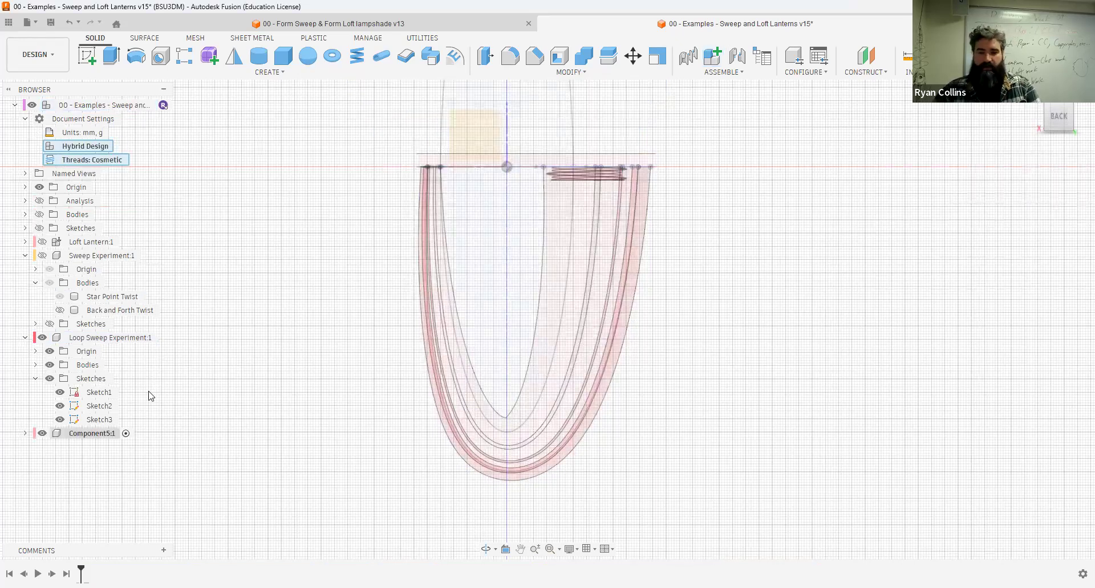
Step: Rename the new component as Sweep Experiments
{"action": "double_click", "coordinate": [97, 434]}
{"action": "type", "text": "s"}
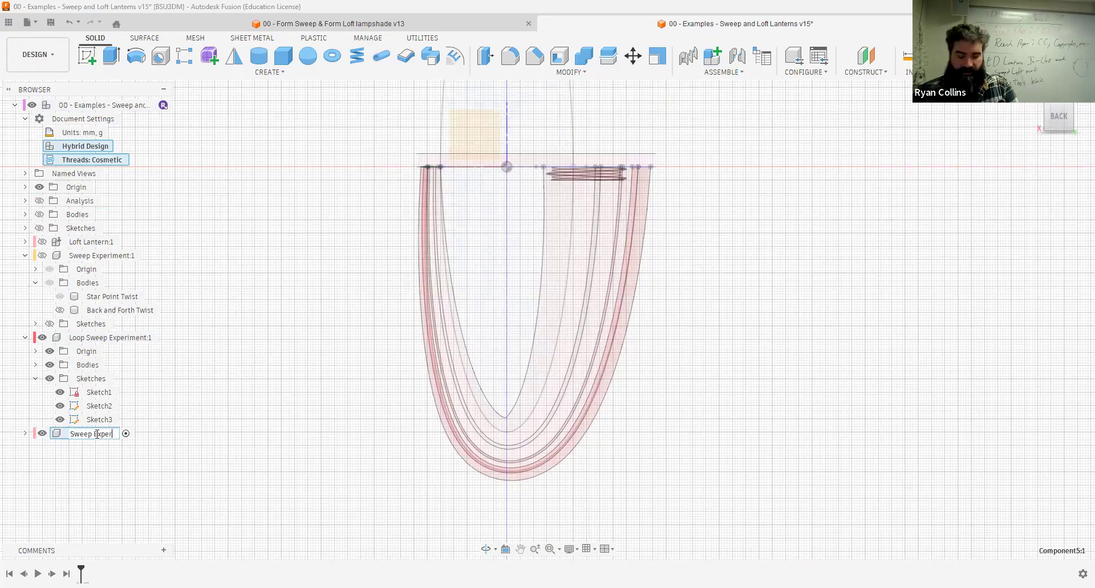
{"action": "type", "text": "weep Experiments:1"}
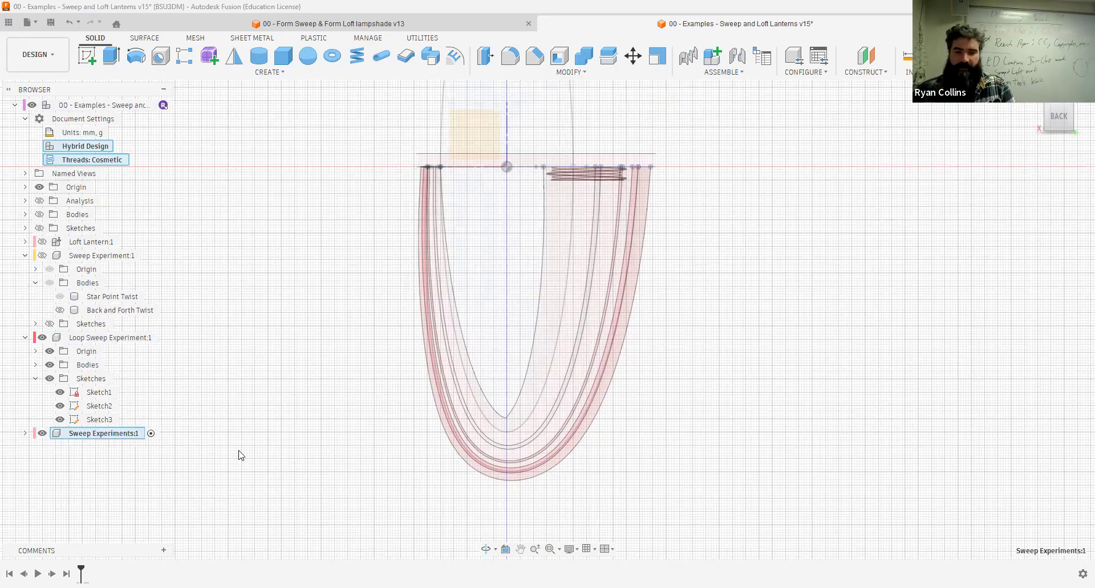
{"action": "key", "text": "Return"}
Step: Hide the Loop Sweep Experiment component and collapse the document settings and the older sweep components in the browser
{"action": "left_click", "coordinate": [42, 337]}
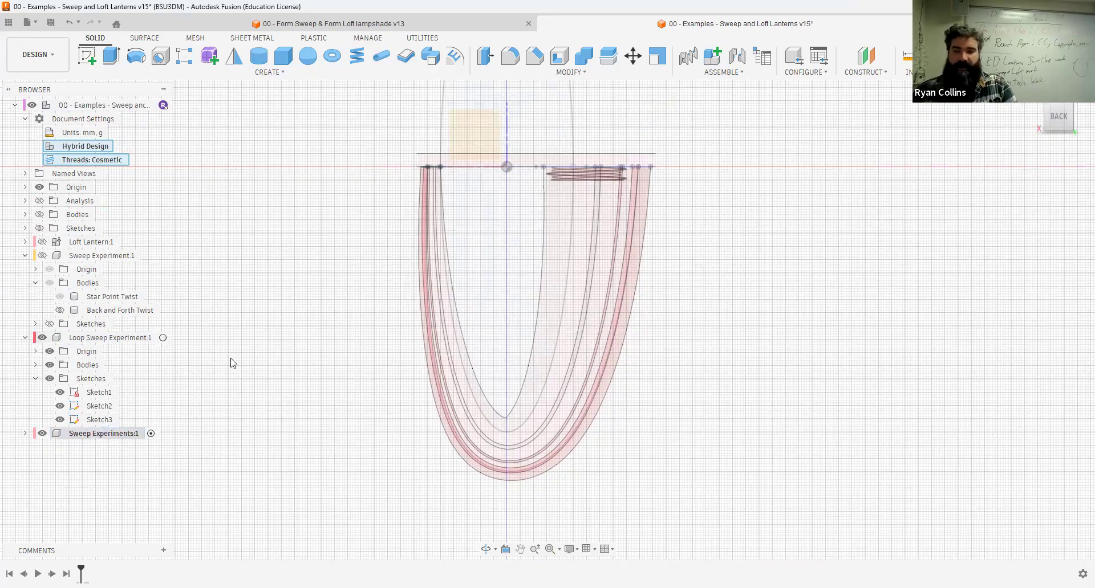
{"action": "left_click", "coordinate": [25, 119]}
{"action": "left_click", "coordinate": [26, 216]}
{"action": "left_click", "coordinate": [25, 229]}
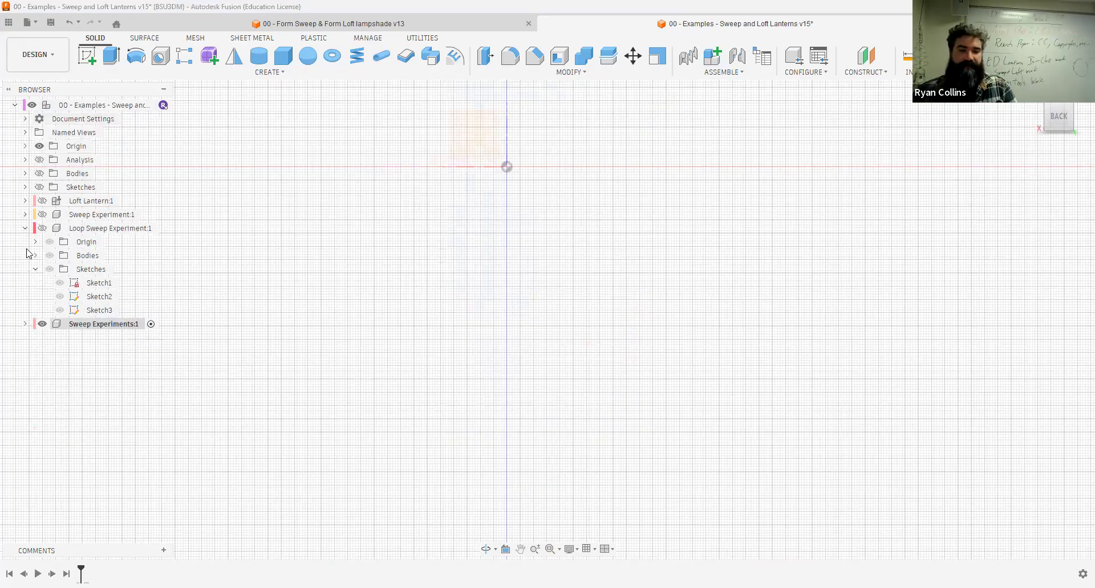
Step: Show the origin planes and axes of the Sweep Experiments component in an angled view
{"action": "left_click", "coordinate": [25, 242]}
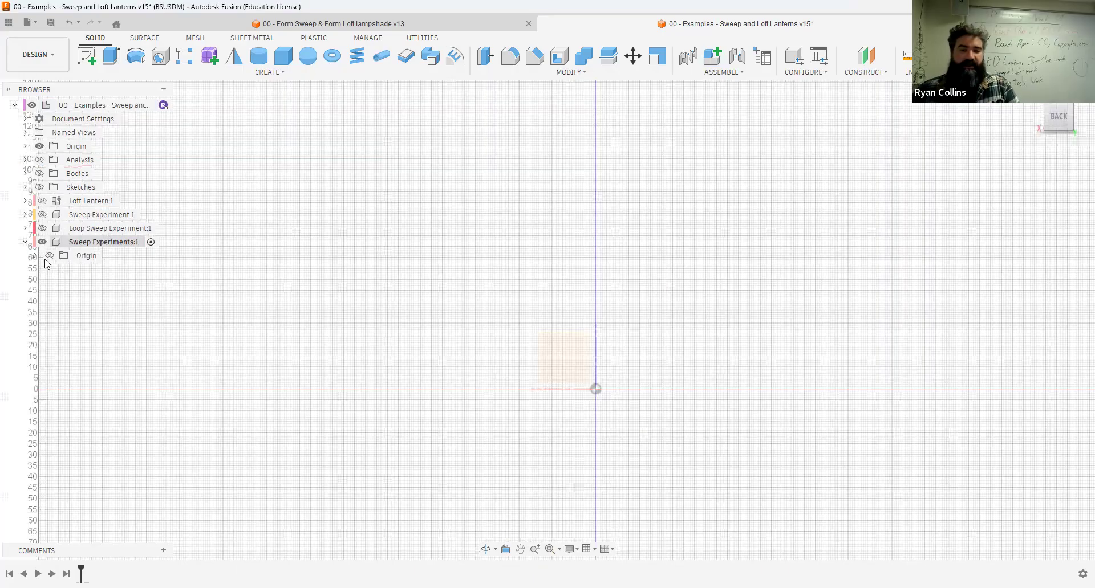
{"action": "left_click", "coordinate": [49, 257]}
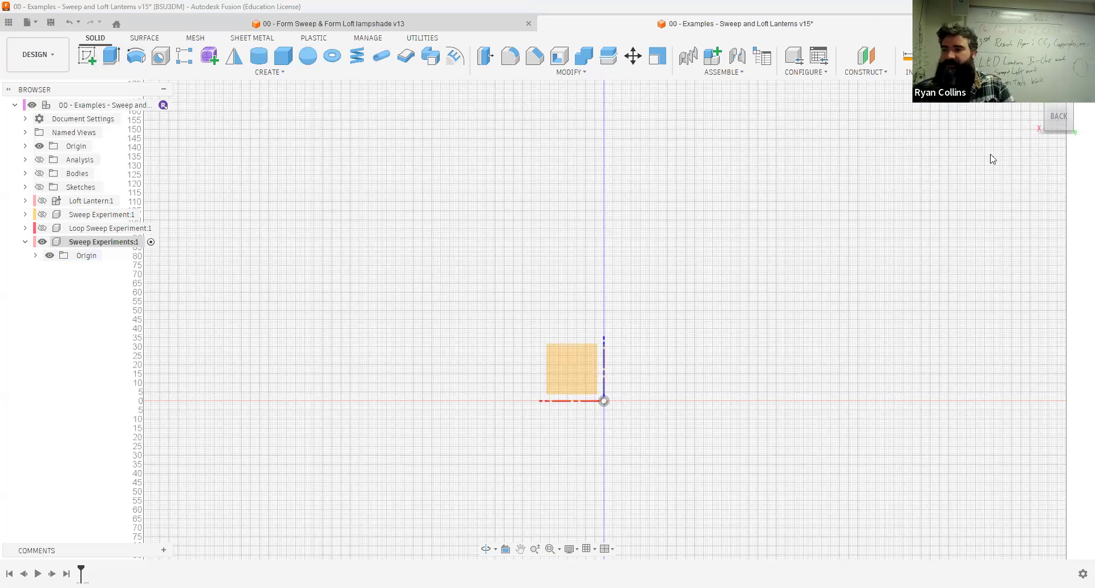
{"action": "left_click", "coordinate": [1079, 134]}
{"action": "middle_click_drag", "start_coordinate": [878, 195], "coordinate": [1021, 175], "text": "shift"}
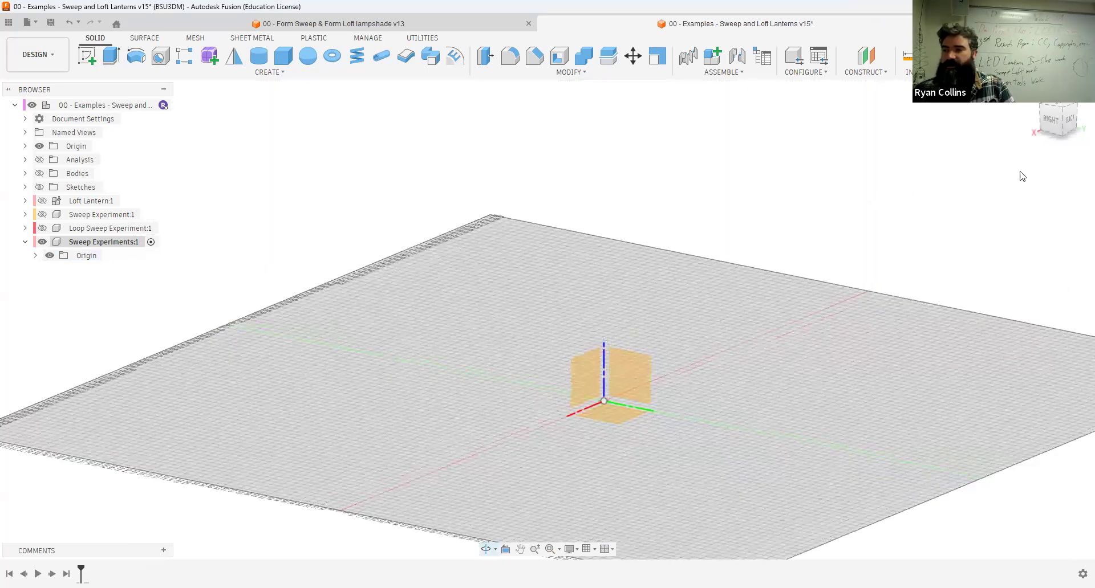
Step: Sketch an S-shaped fit point spline about 285 mm long, rising from the origin through four points on the front origin plane
{"action": "left_click", "coordinate": [1056, 122]}
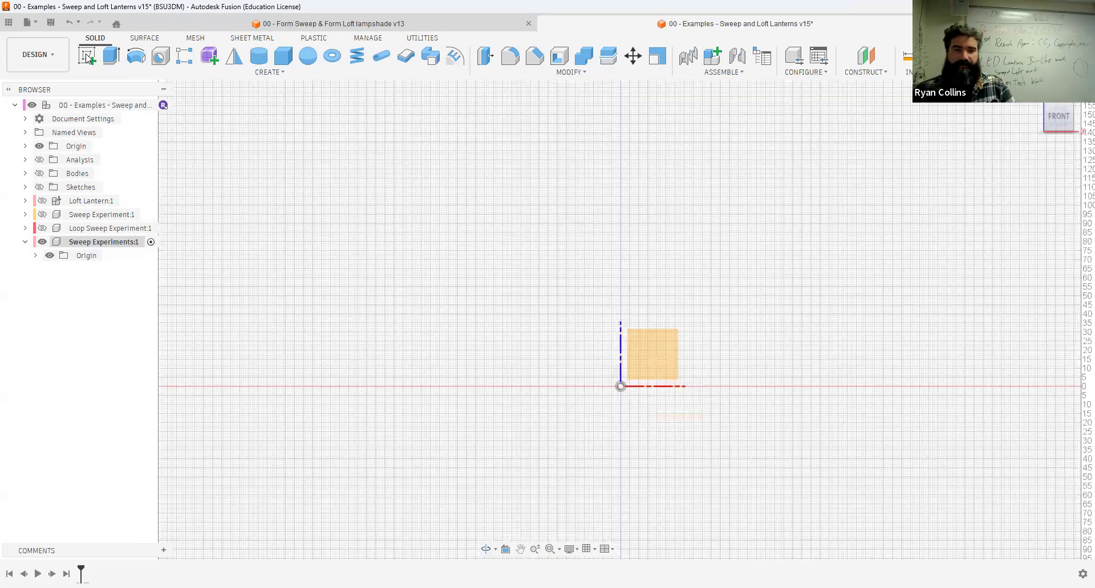
{"action": "left_click", "coordinate": [86, 57]}
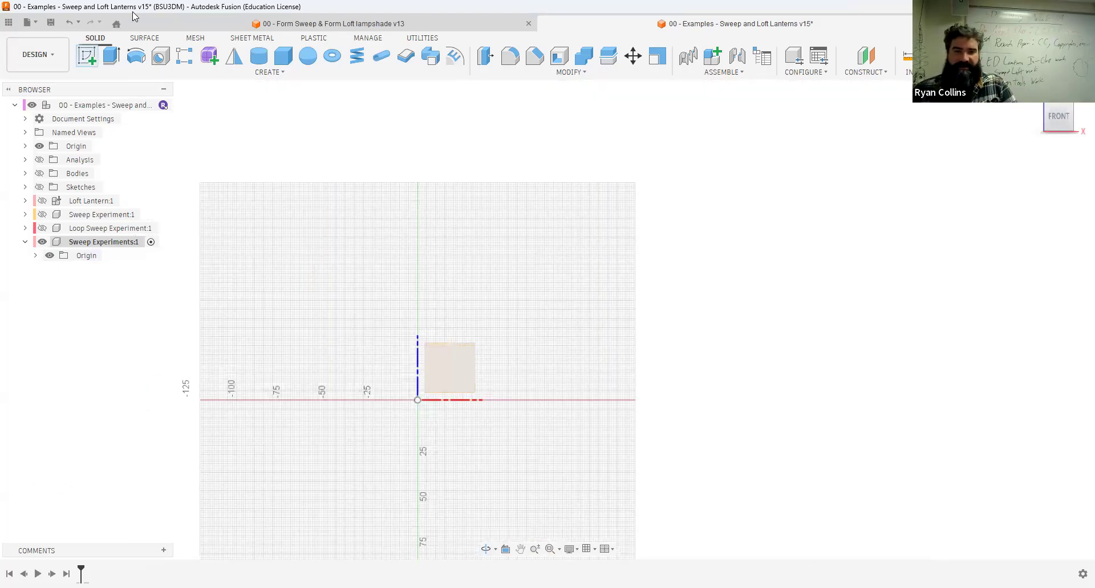
{"action": "left_click", "coordinate": [440, 365]}
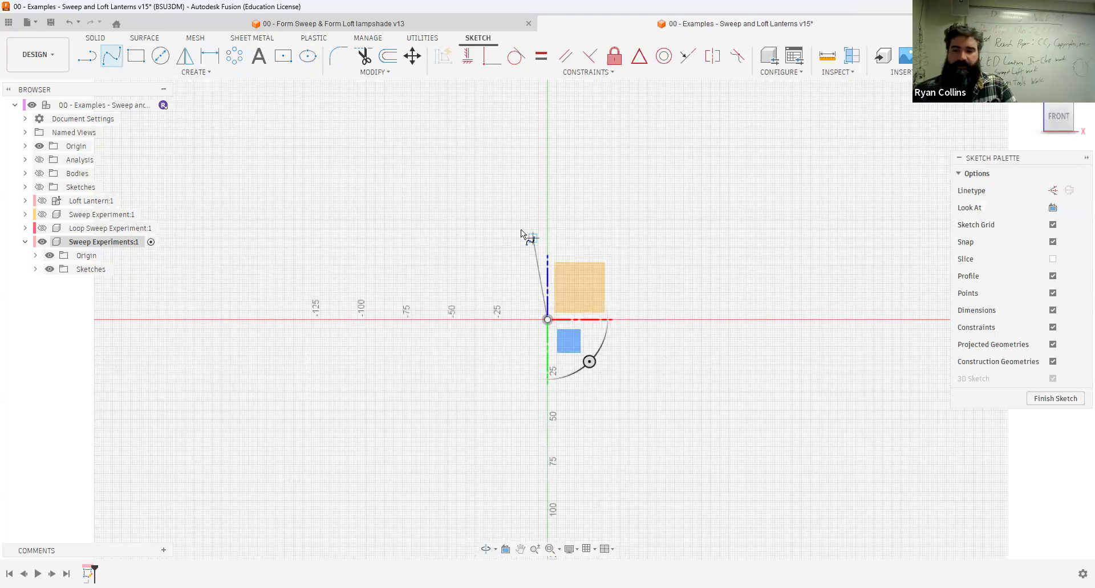
{"action": "left_click", "coordinate": [506, 223]}
{"action": "middle_click_drag", "start_coordinate": [621, 154], "coordinate": [621, 225]}
{"action": "left_click", "coordinate": [638, 226]}
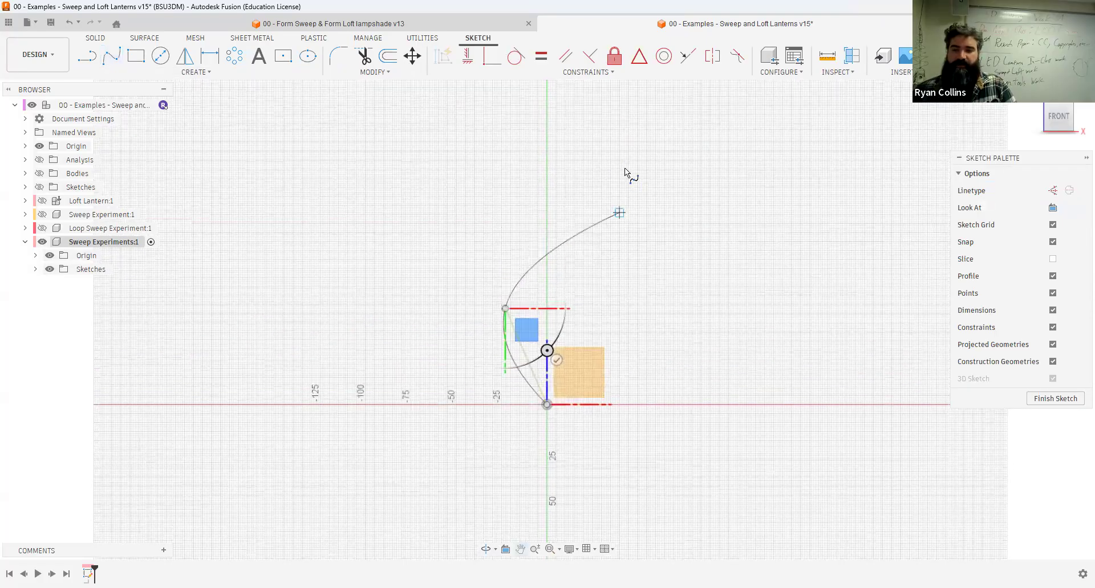
{"action": "middle_click_drag", "start_coordinate": [575, 131], "coordinate": [577, 256]}
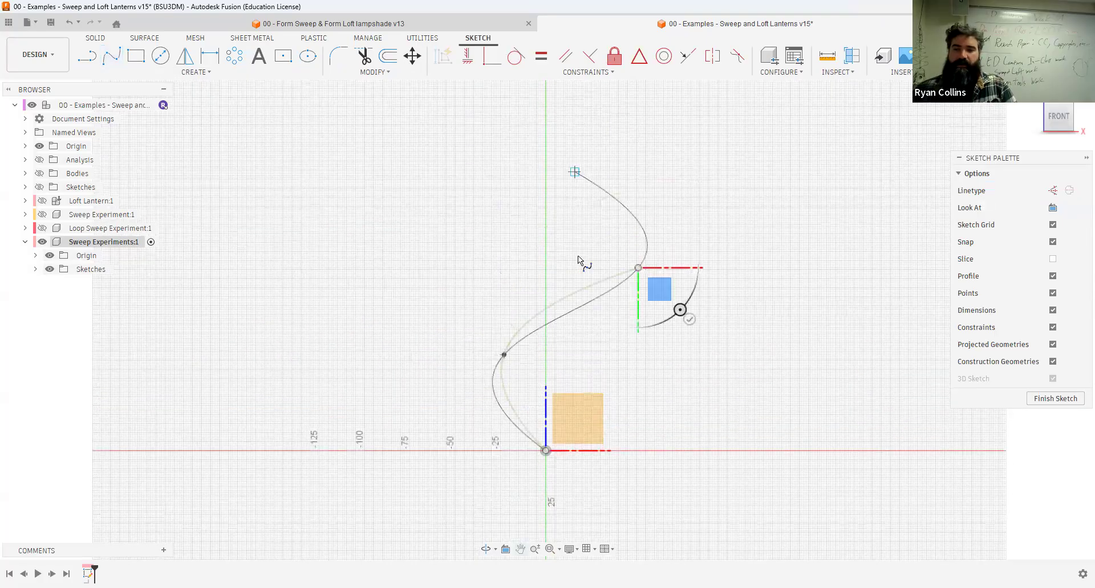
{"action": "left_click", "coordinate": [533, 168]}
{"action": "key", "text": "Return"}
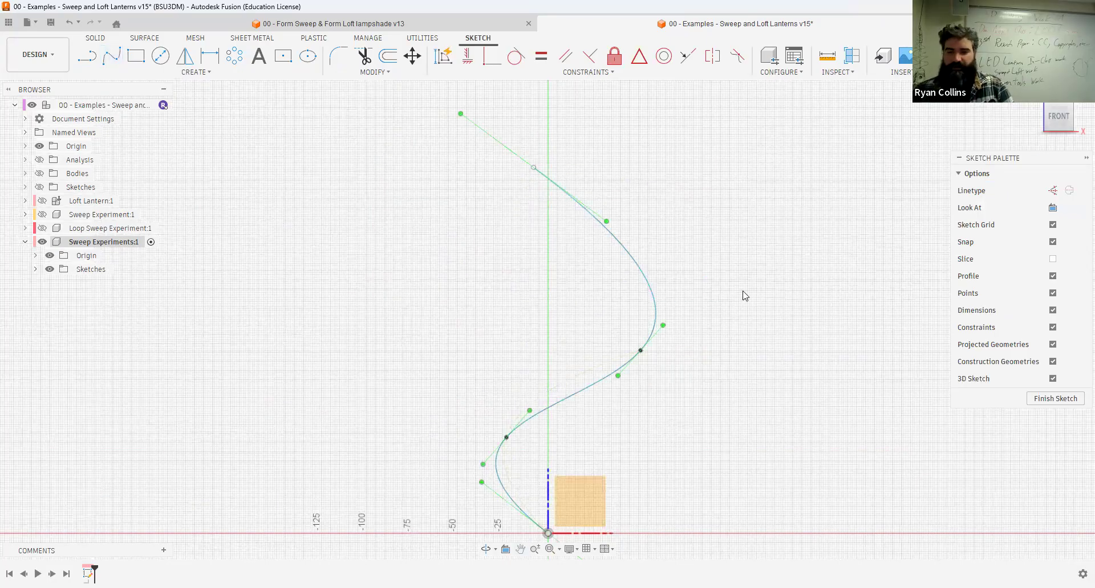
Step: Add a second four-point spline about 257 mm long from the origin, curving opposite to and crossing the first, and finish the sketch
{"action": "left_click", "coordinate": [112, 55]}
{"action": "middle_click_drag", "start_coordinate": [592, 464], "coordinate": [544, 360]}
{"action": "left_click", "coordinate": [500, 427]}
{"action": "left_click", "coordinate": [525, 349]}
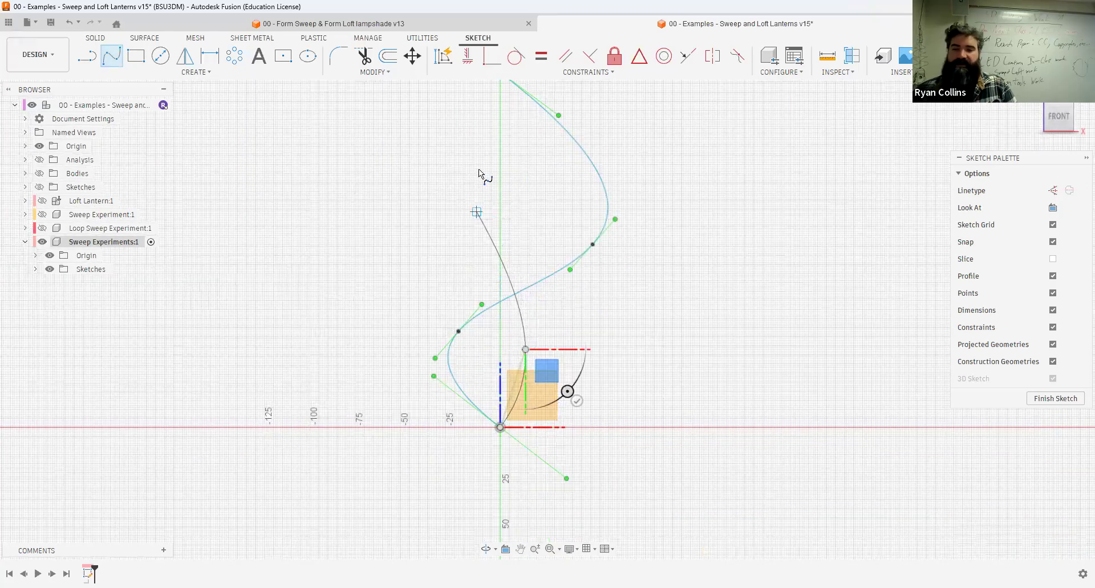
{"action": "left_click", "coordinate": [464, 158]}
{"action": "middle_click_drag", "start_coordinate": [498, 156], "coordinate": [504, 254]}
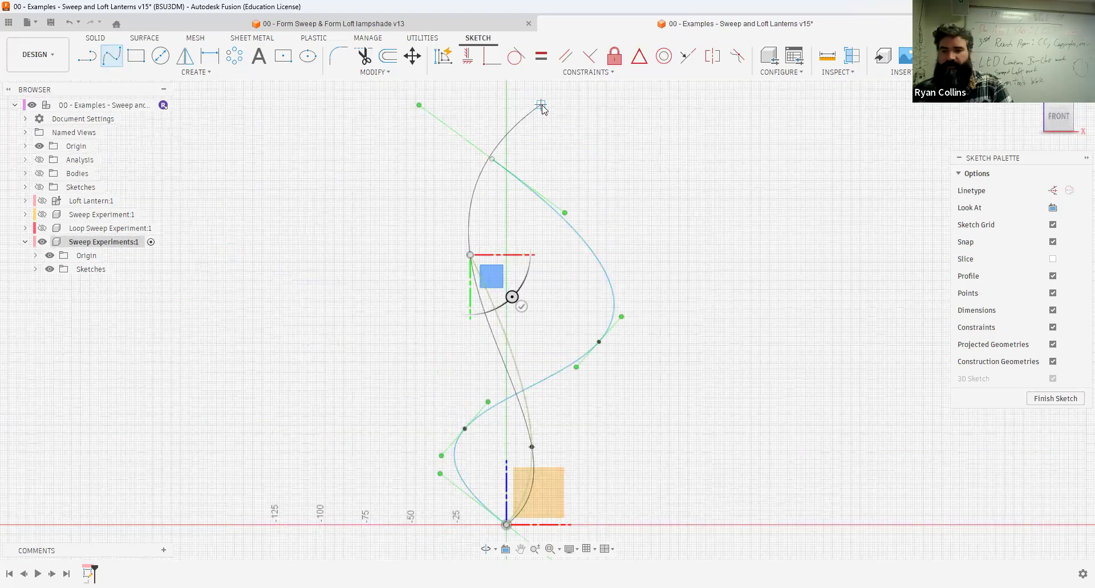
{"action": "double_click", "coordinate": [541, 106]}
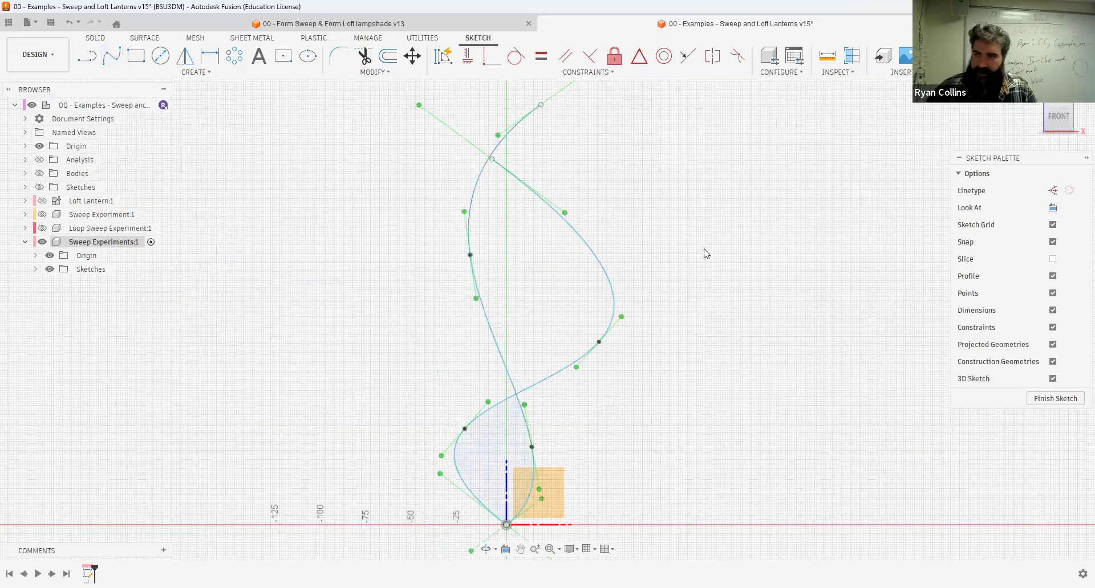
{"action": "scroll", "coordinate": [707, 255], "scroll_direction": "down", "scroll_amount": 1}
{"action": "scroll", "coordinate": [684, 399], "scroll_direction": "down", "scroll_amount": 3}
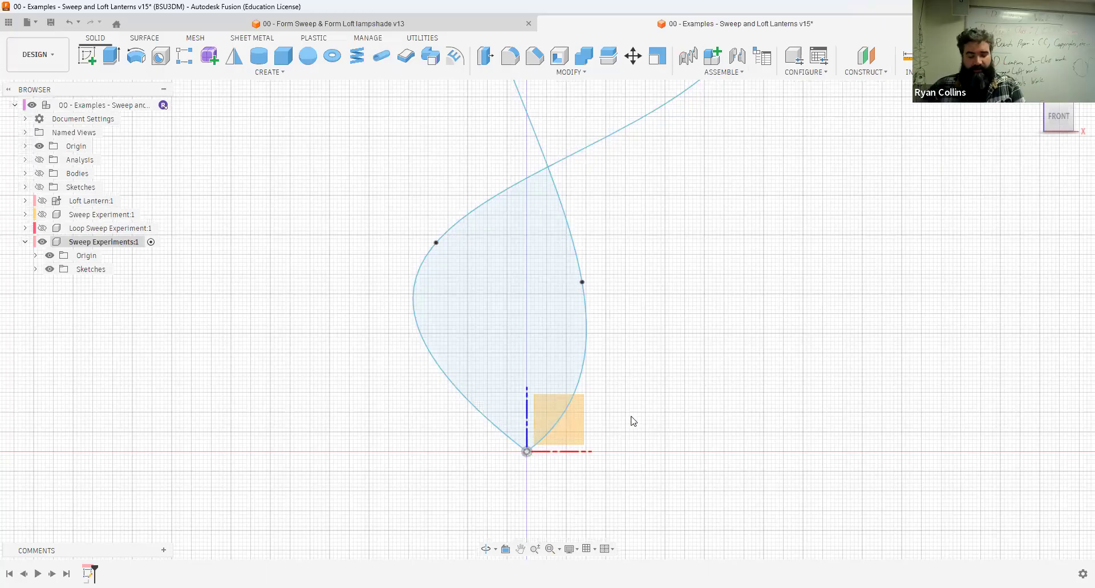
Step: Start a sketch on the horizontal origin plane and try a centre-diameter circle at the origin
{"action": "middle_click_drag", "start_coordinate": [642, 383], "coordinate": [639, 406], "text": "shift"}
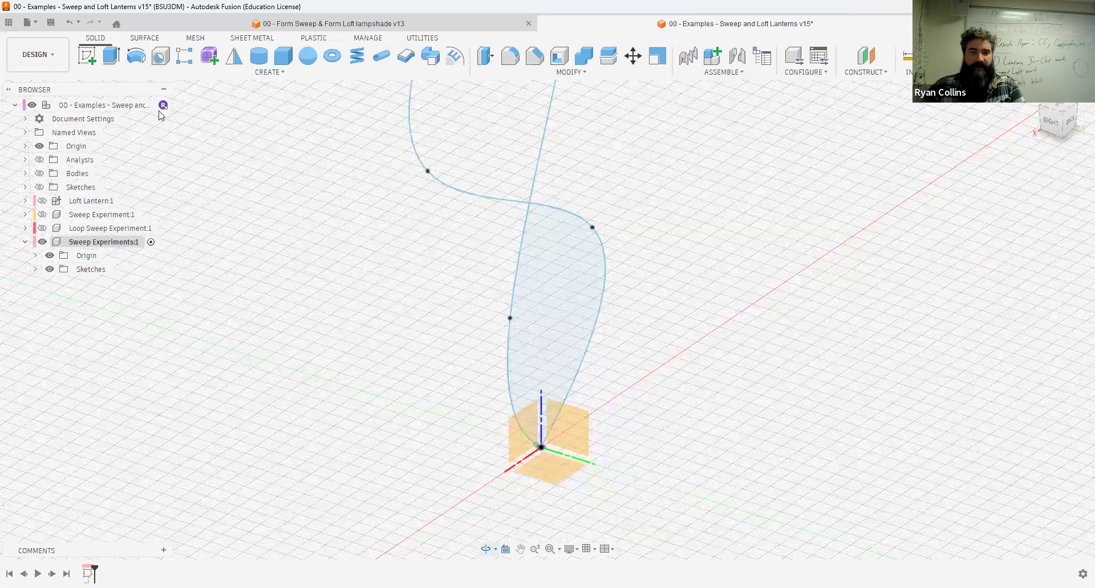
{"action": "left_click", "coordinate": [87, 57]}
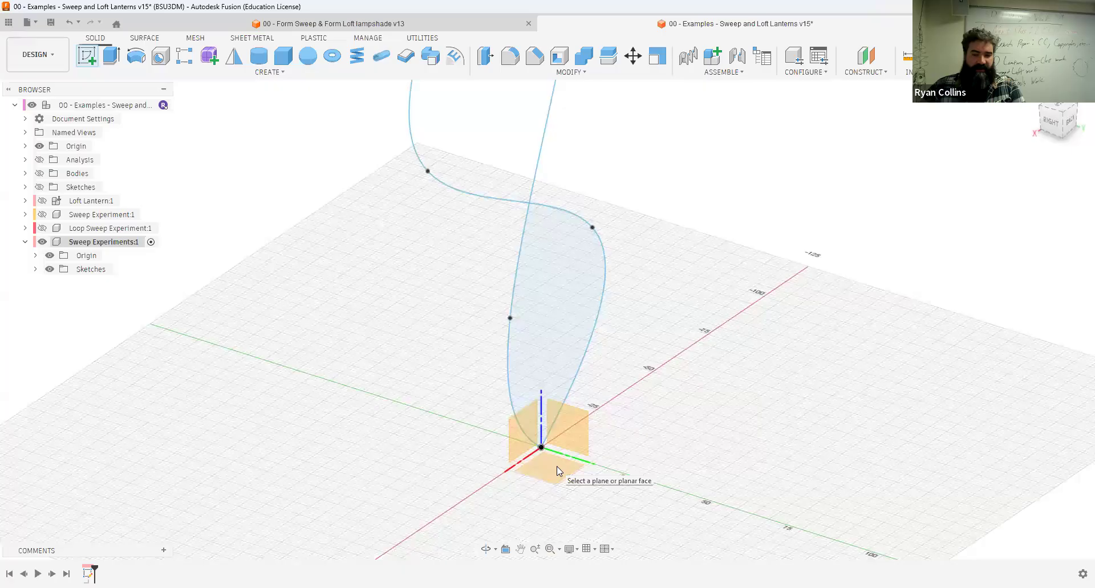
{"action": "left_click", "coordinate": [556, 466]}
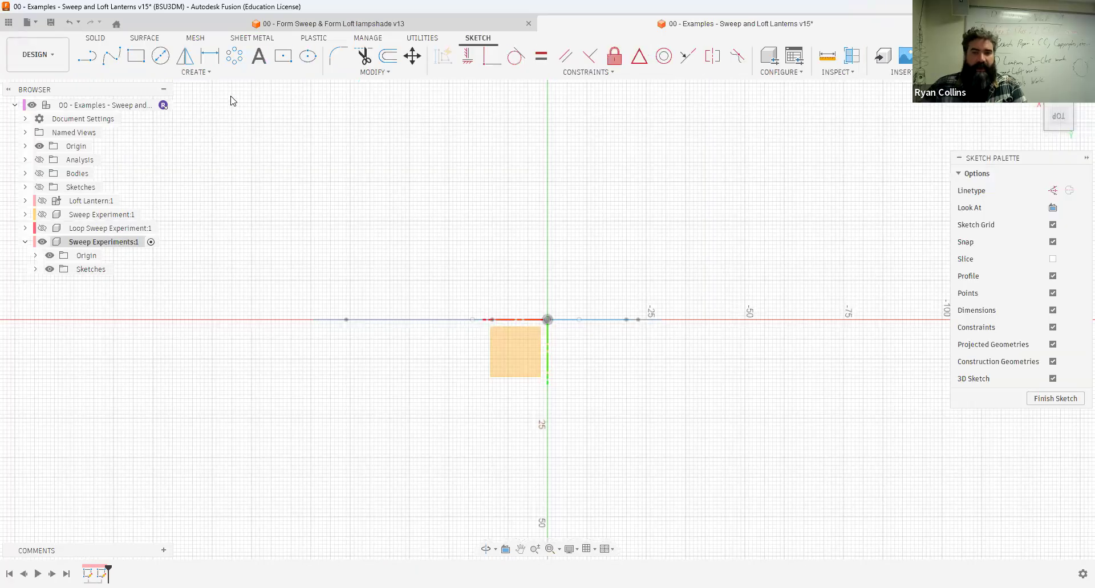
{"action": "left_click", "coordinate": [161, 55]}
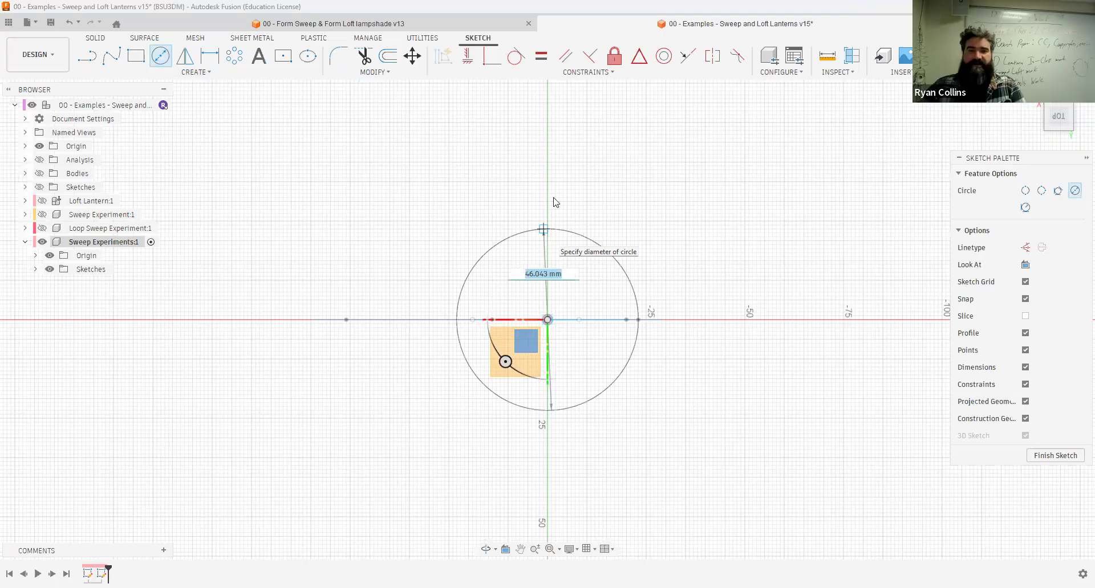
{"action": "key", "text": "Escape"}
Step: Sketch a nine-sided circumscribed polygon centred on the origin with a 20 mm radius, and finish the sketch
{"action": "left_click", "coordinate": [194, 73]}
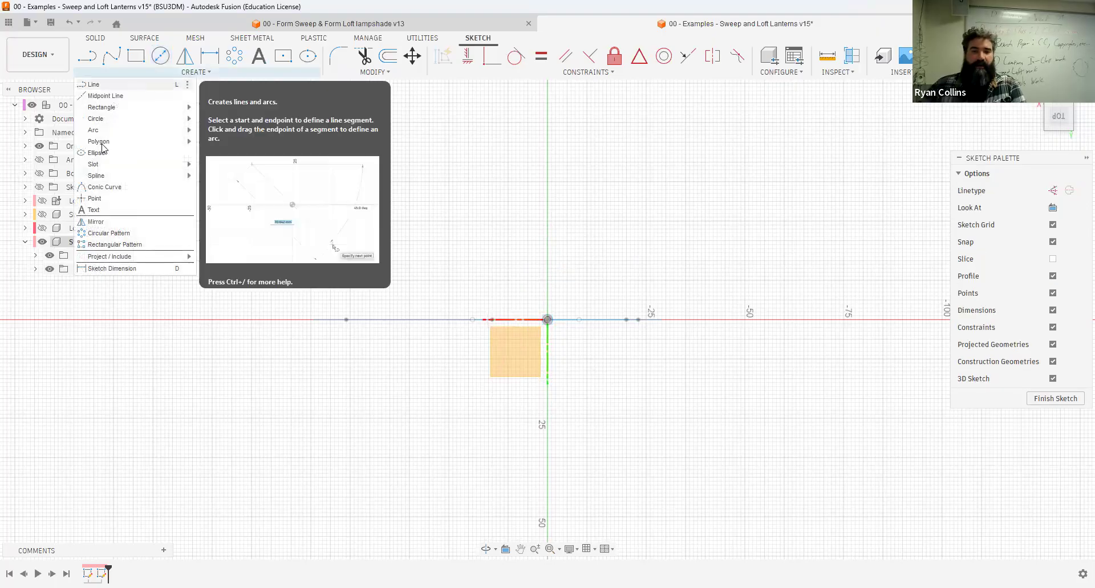
{"action": "mouse_move", "coordinate": [171, 142]}
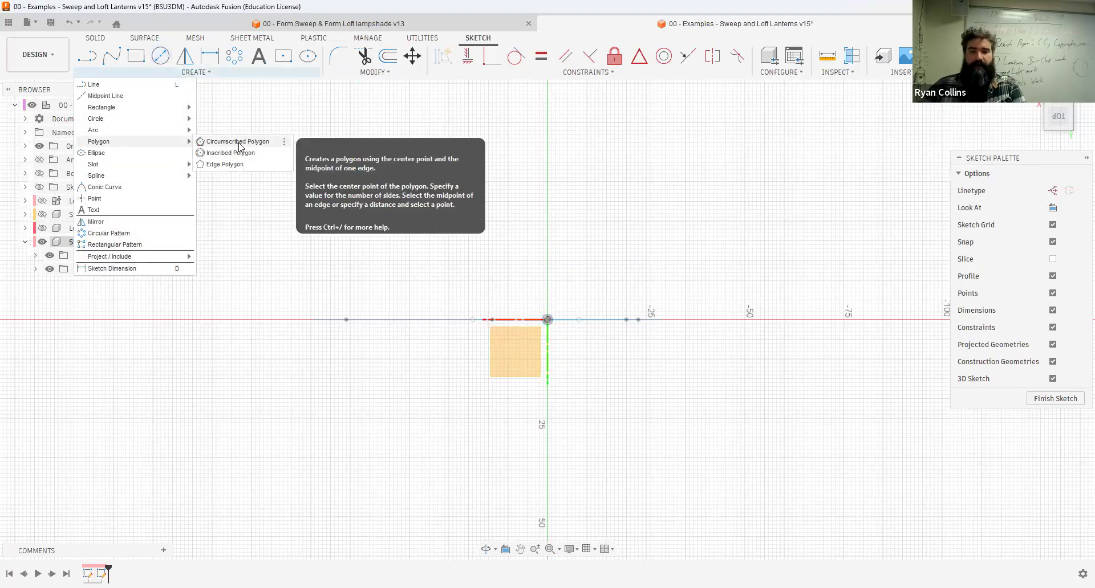
{"action": "left_click", "coordinate": [239, 142]}
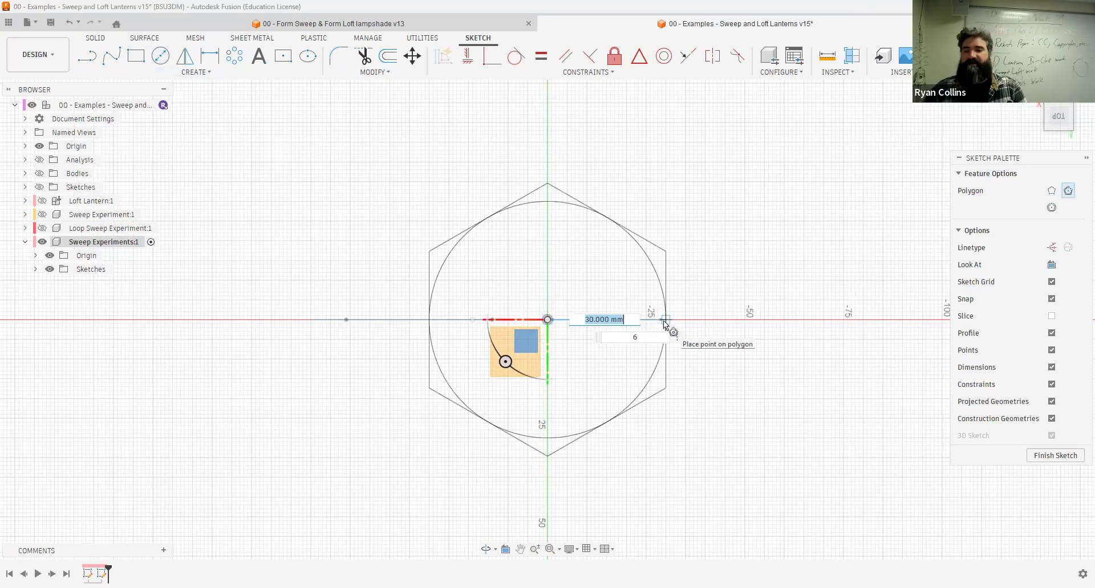
{"action": "type", "text": "20"}
{"action": "key", "text": "Tab"}
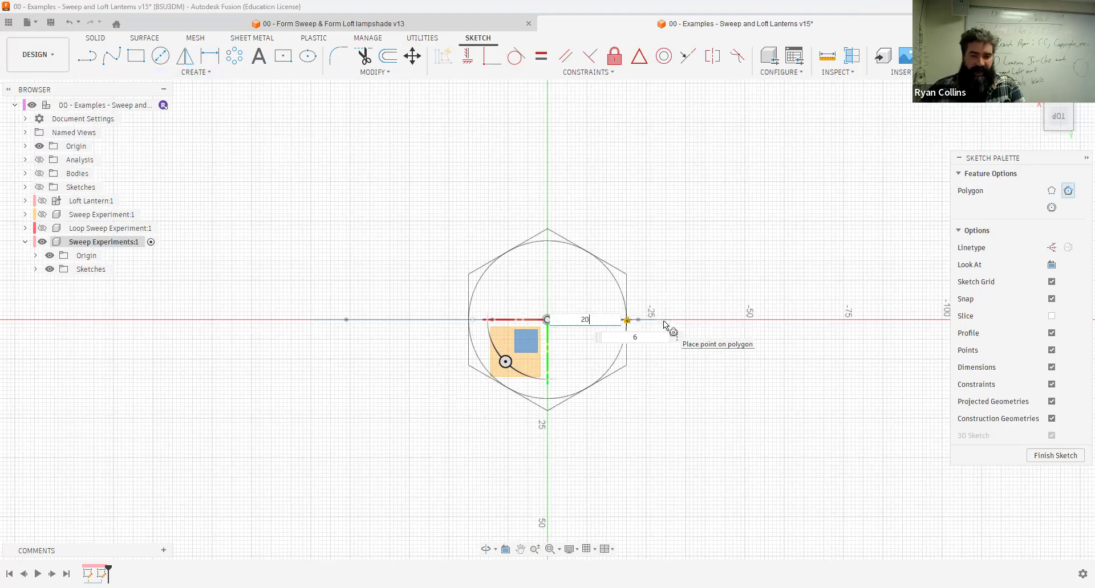
{"action": "key", "text": "Tab"}
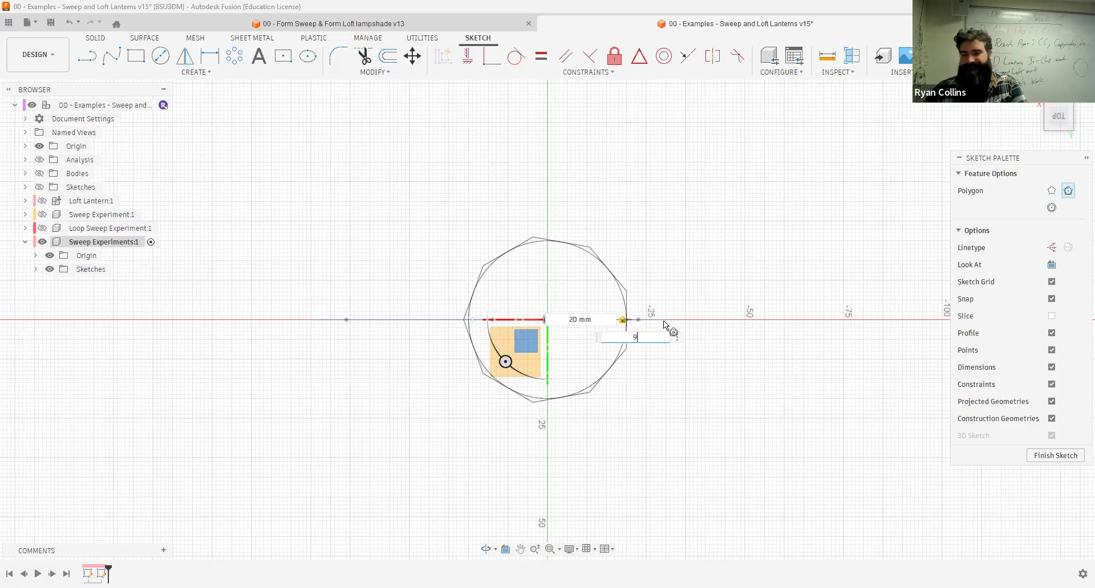
{"action": "key", "text": "Return"}
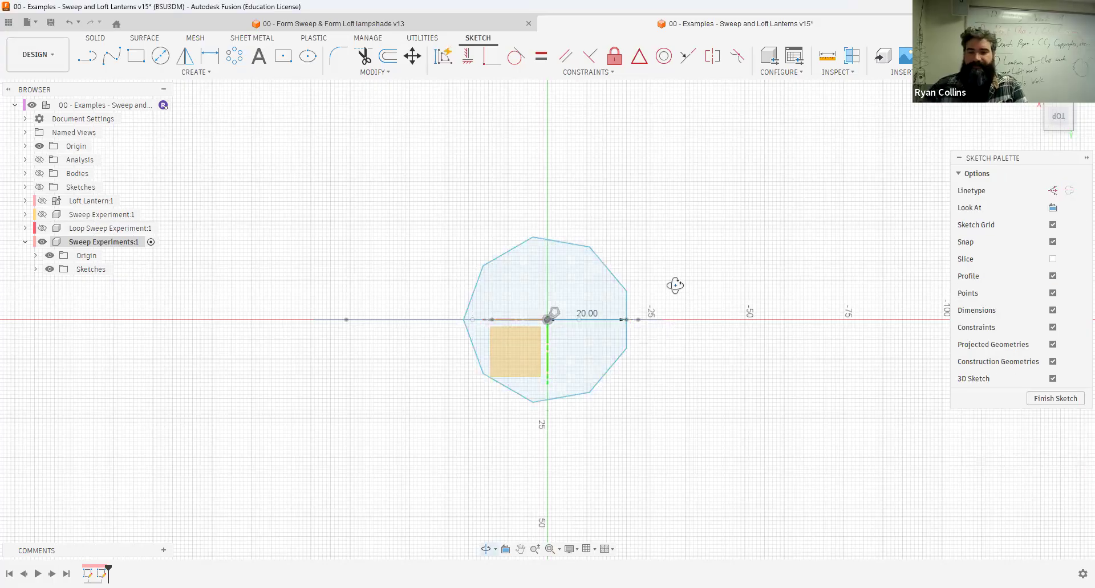
{"action": "middle_click_drag", "start_coordinate": [677, 342], "coordinate": [682, 259], "text": "shift"}
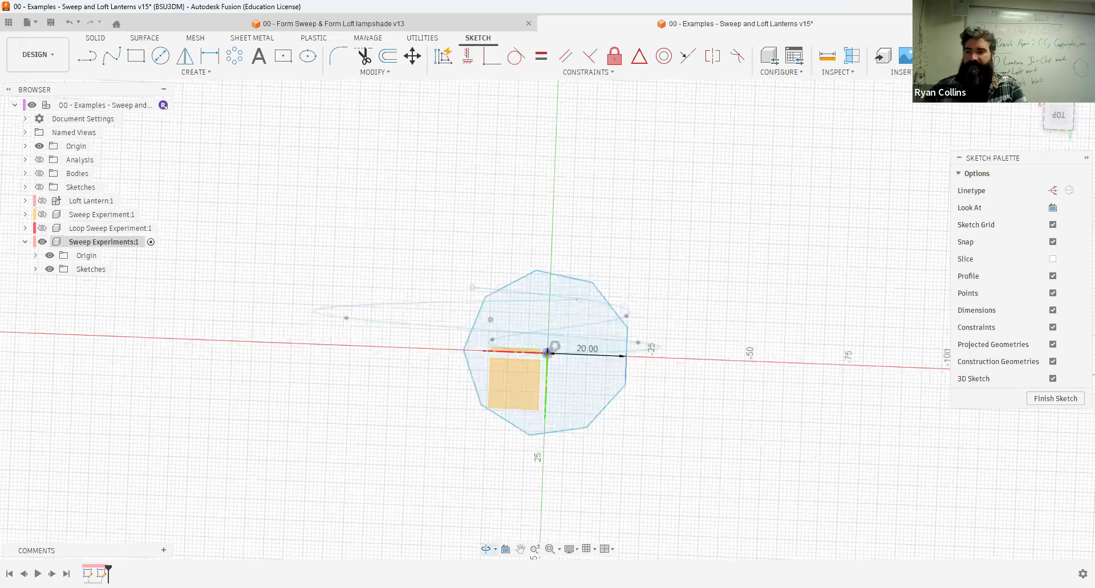
{"action": "left_click", "coordinate": [1012, 56]}
Step: Examine the two spline paths and the polygon profile by highlighting each one in an angled view
{"action": "middle_click_drag", "start_coordinate": [713, 445], "coordinate": [711, 388]}
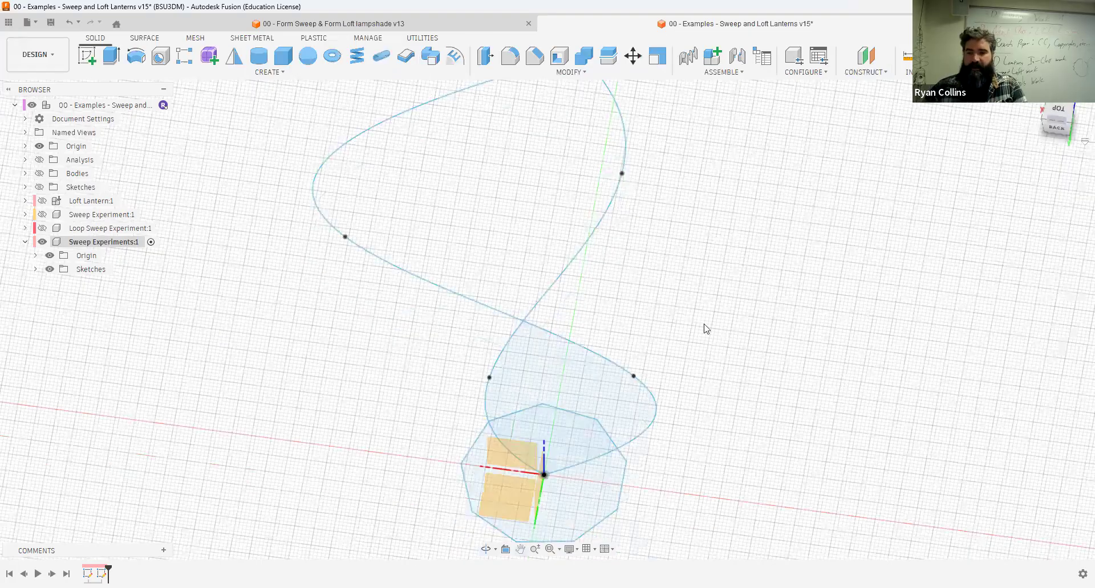
{"action": "scroll", "coordinate": [706, 328], "scroll_direction": "down", "scroll_amount": 3}
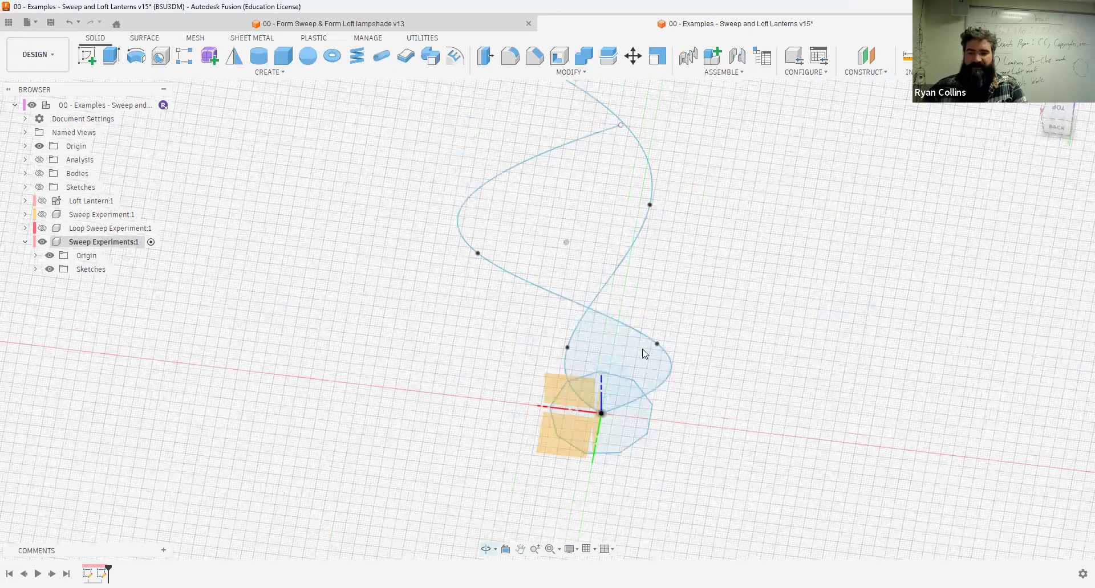
{"action": "left_click", "coordinate": [632, 253]}
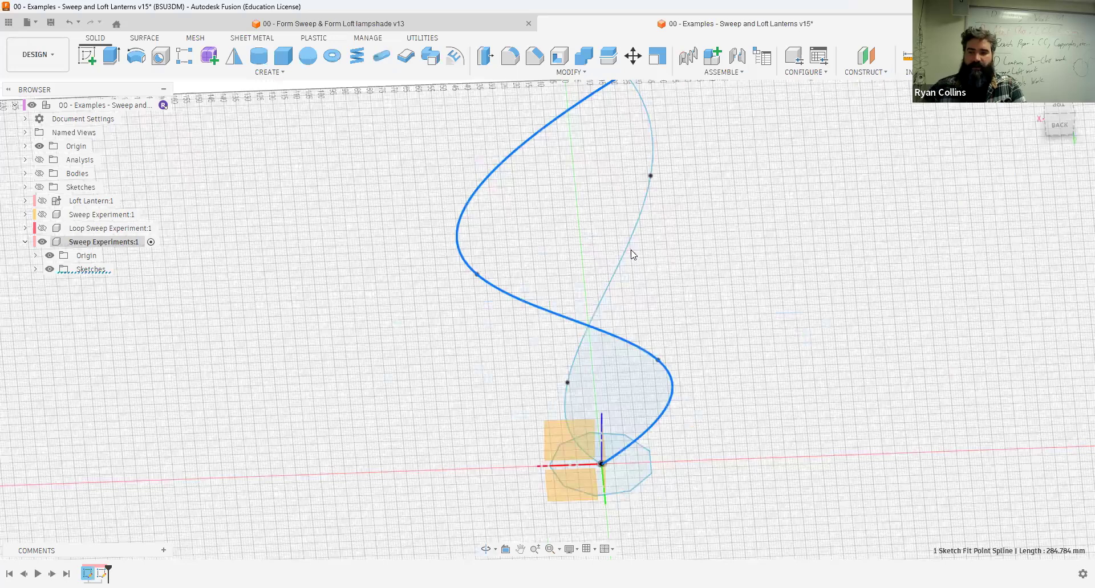
{"action": "left_click", "coordinate": [623, 256]}
{"action": "middle_click_drag", "start_coordinate": [660, 386], "coordinate": [655, 443], "text": "shift"}
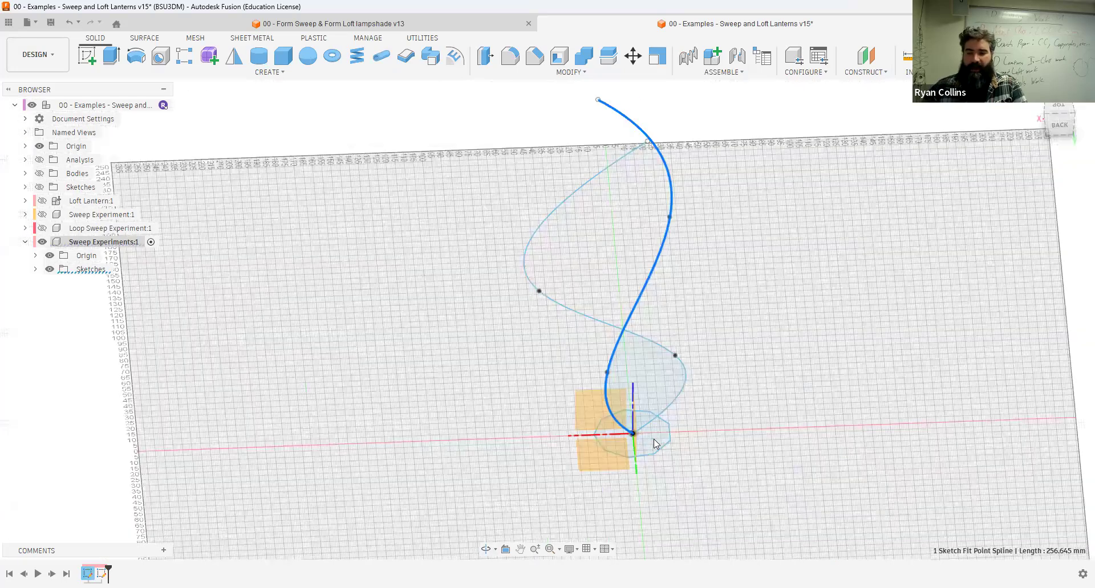
{"action": "left_click", "coordinate": [654, 444]}
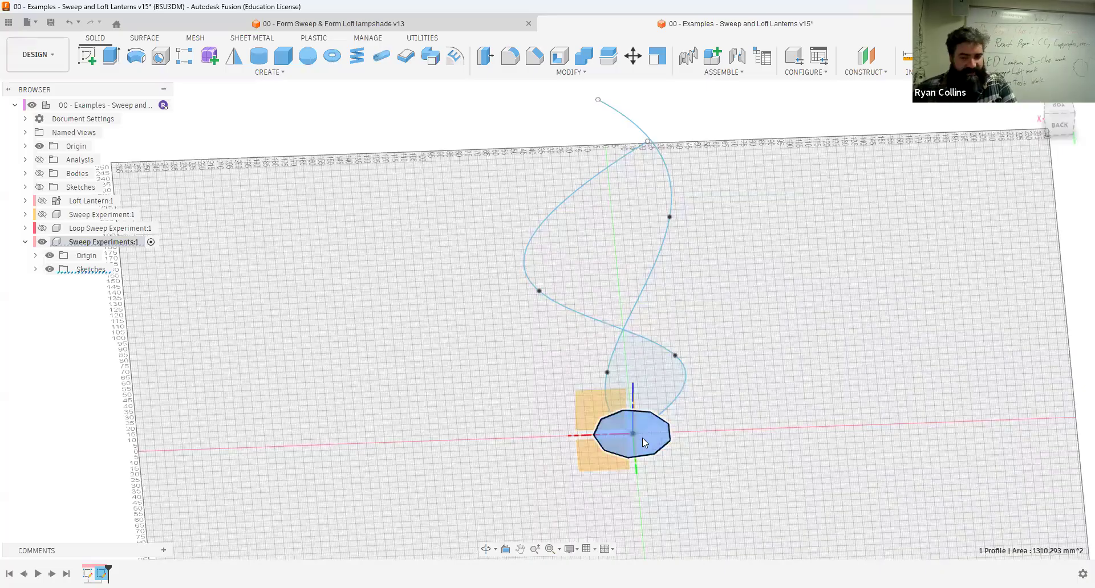
{"action": "left_click", "coordinate": [802, 333]}
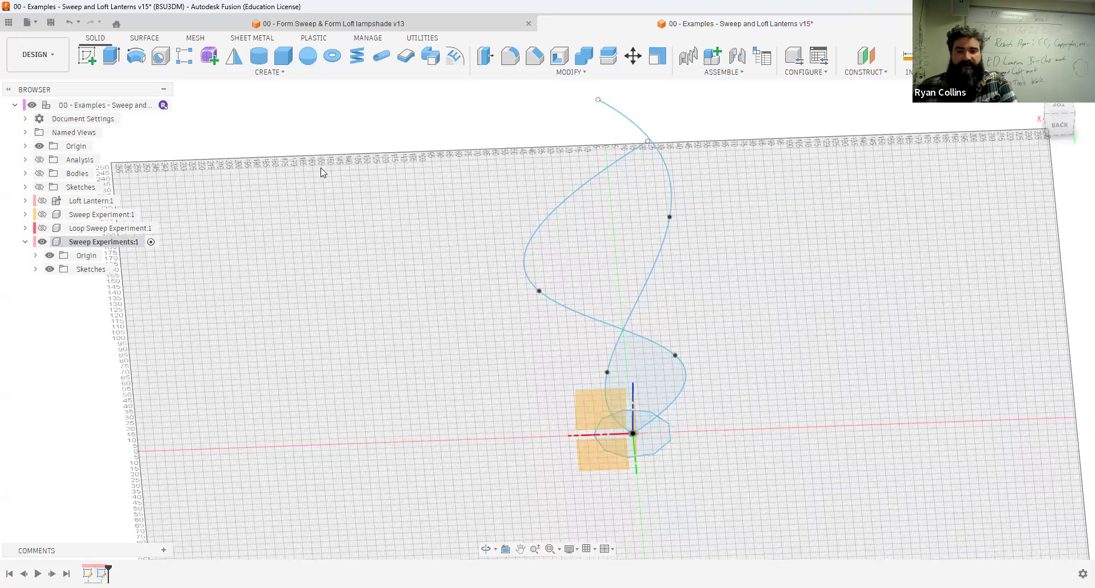
Step: Start a single-path sweep of the nine-sided polygon along the taller spline, with chain selection turned off
{"action": "left_click", "coordinate": [432, 58]}
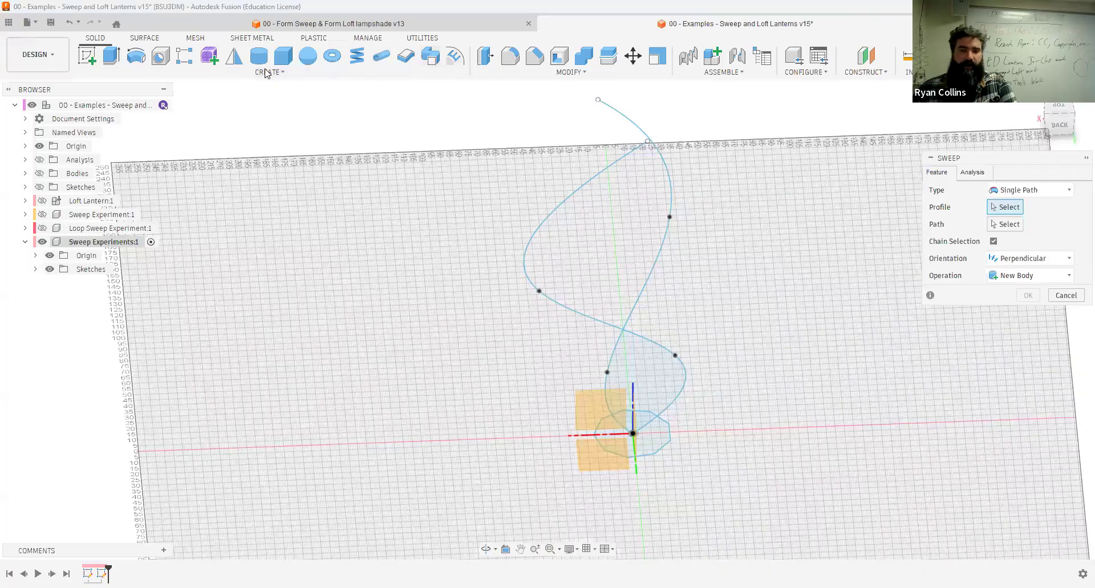
{"action": "left_click", "coordinate": [268, 72]}
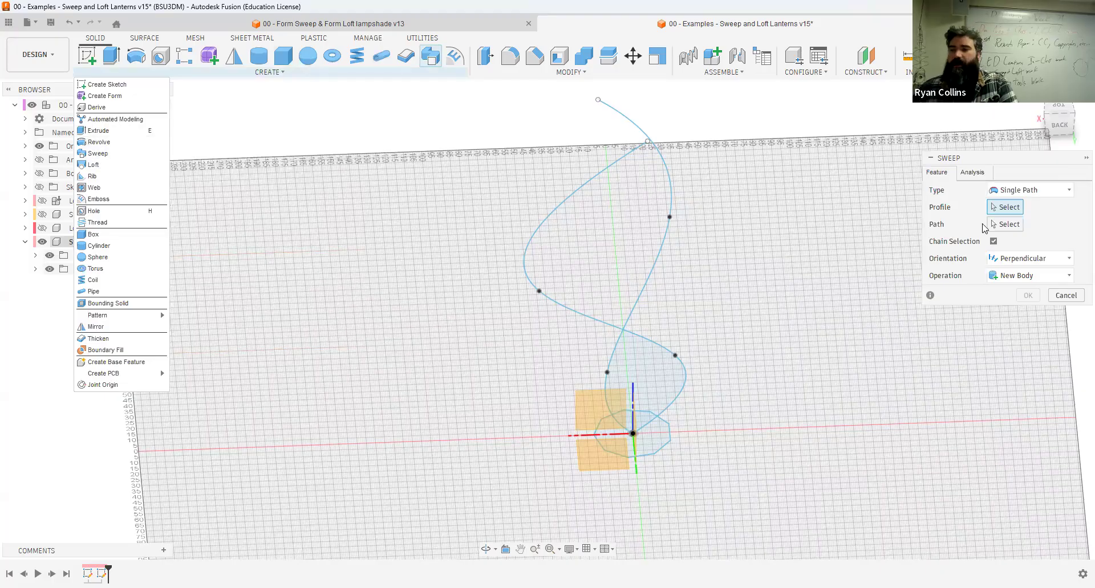
{"action": "left_click", "coordinate": [656, 445]}
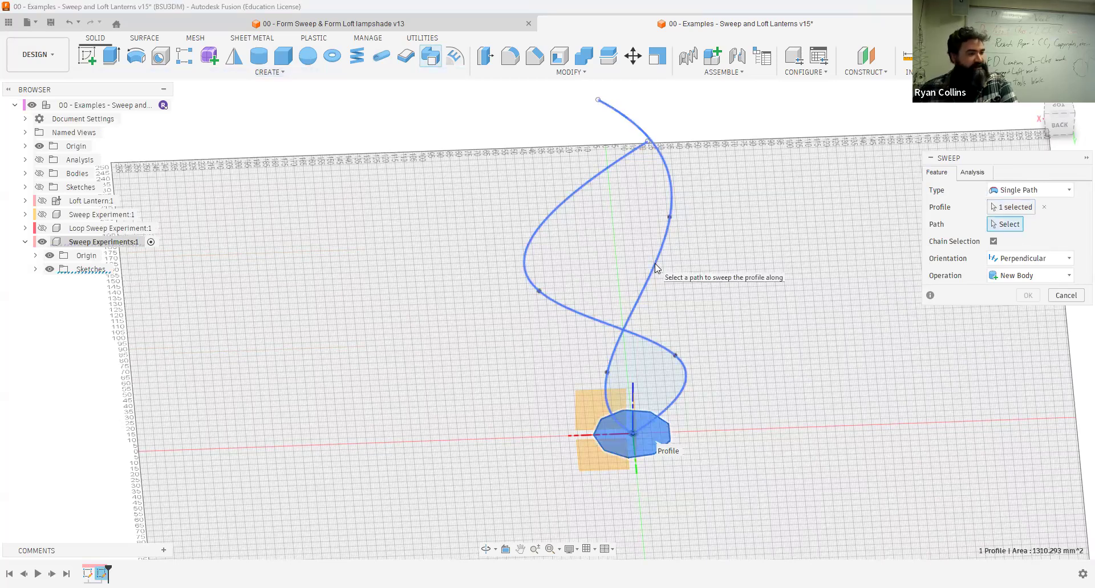
{"action": "left_click", "coordinate": [992, 242]}
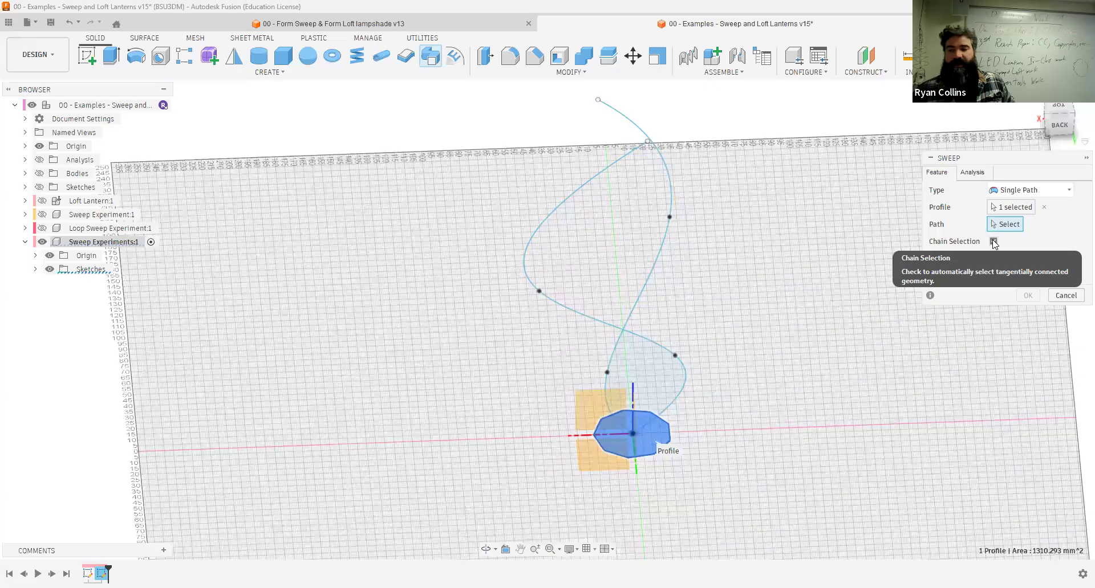
{"action": "left_click", "coordinate": [612, 358]}
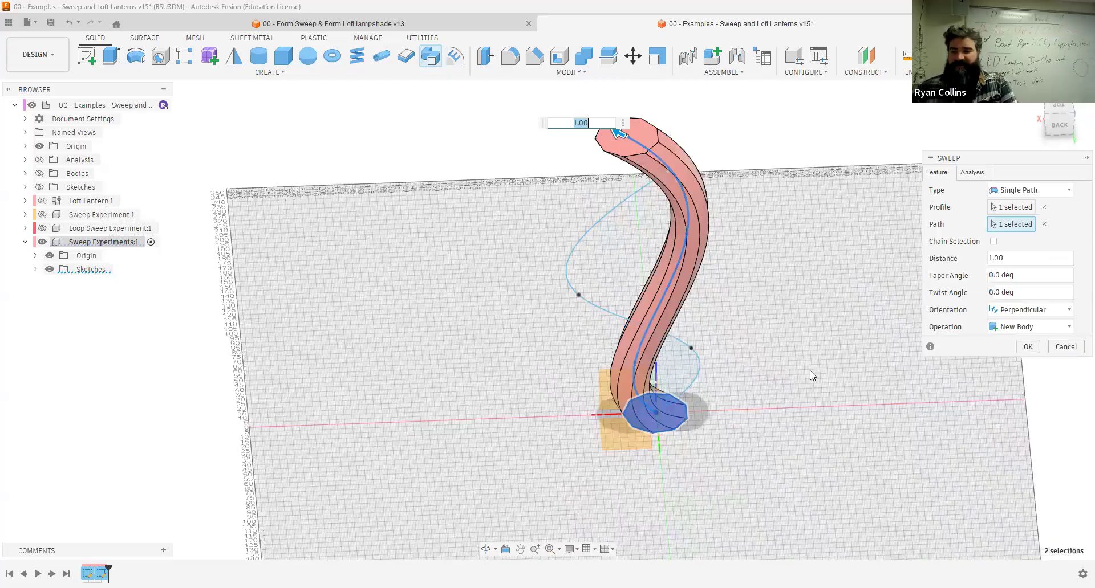
Step: Try the Parallel orientation for the sweep, compare the preview from several angles, and return to Perpendicular
{"action": "left_click", "coordinate": [1059, 127]}
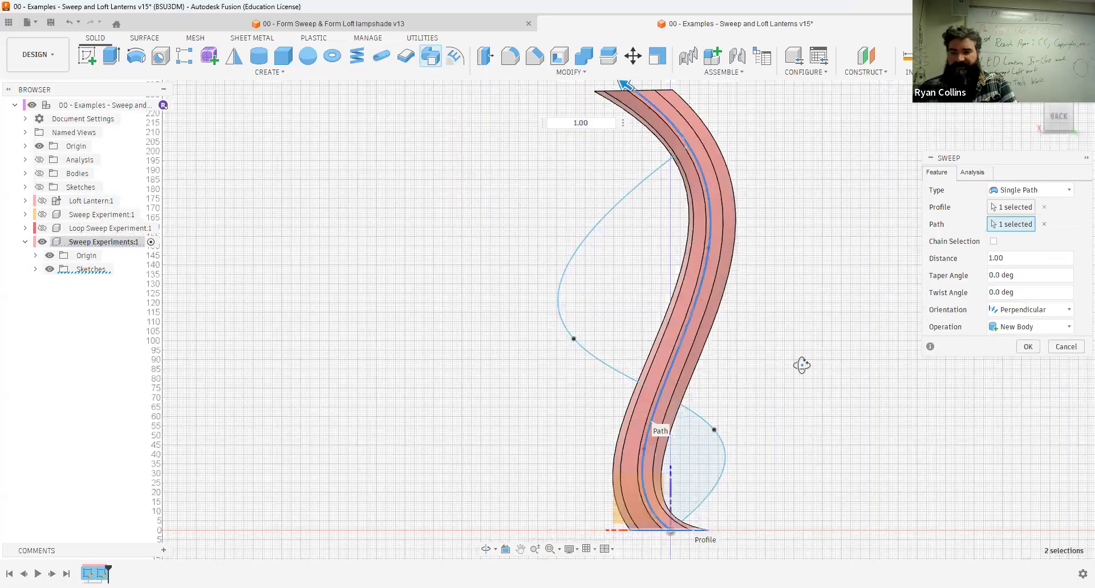
{"action": "middle_click_drag", "start_coordinate": [799, 367], "coordinate": [843, 398], "text": "shift"}
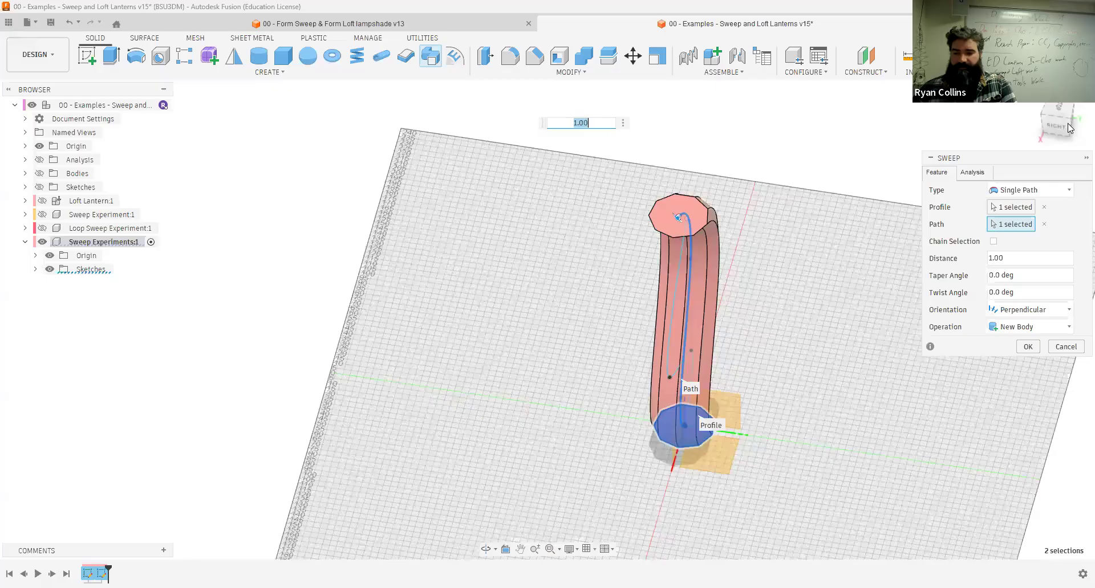
{"action": "middle_click_drag", "start_coordinate": [744, 470], "coordinate": [726, 427]}
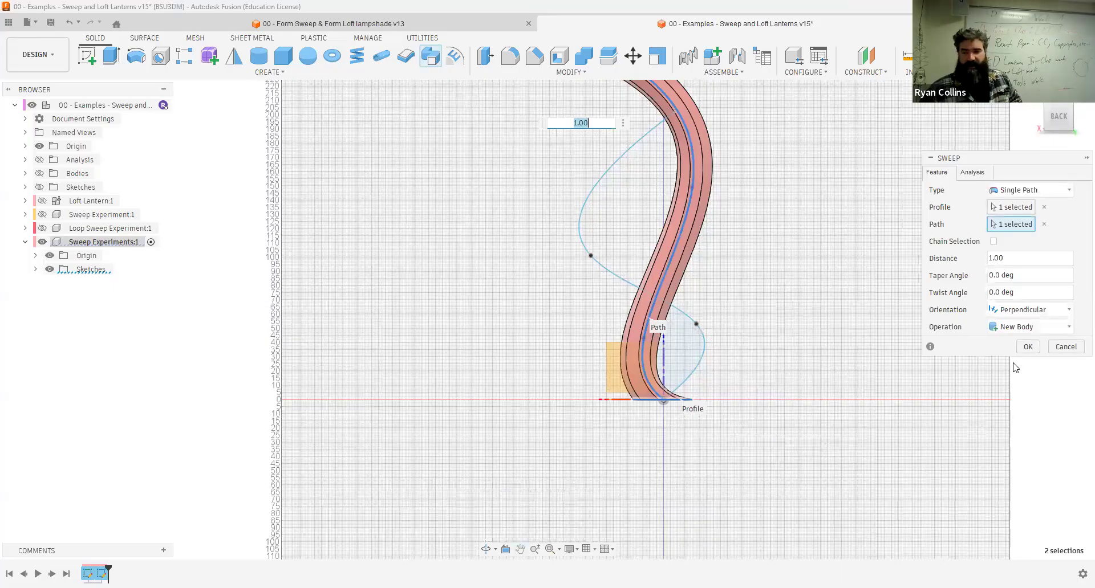
{"action": "middle_click_drag", "start_coordinate": [766, 297], "coordinate": [749, 346]}
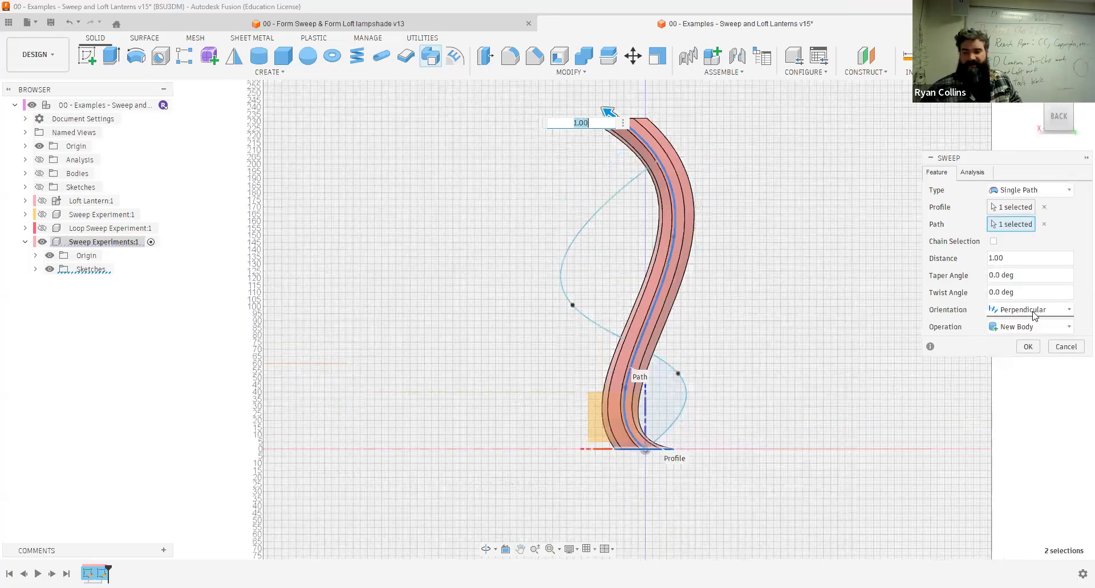
{"action": "left_click", "coordinate": [1033, 313]}
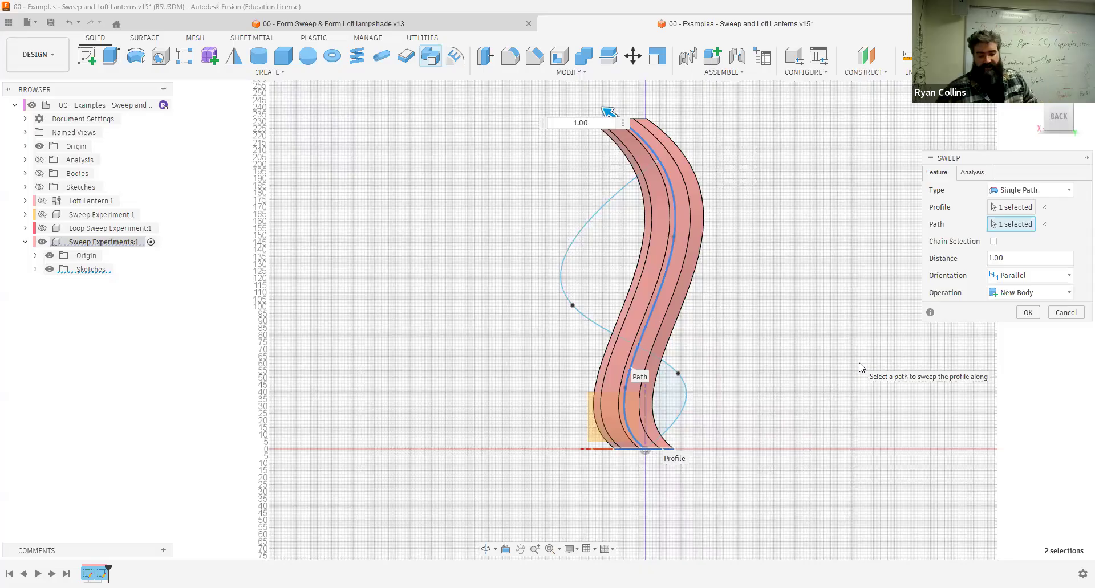
{"action": "scroll", "coordinate": [798, 218], "scroll_direction": "down", "scroll_amount": 1}
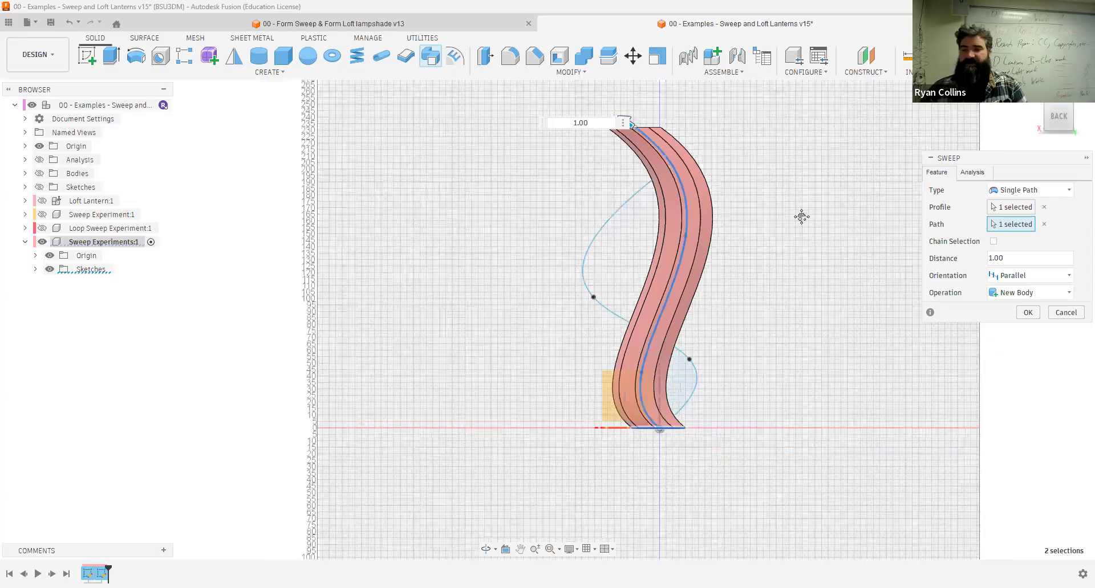
{"action": "scroll", "coordinate": [790, 236], "scroll_direction": "down", "scroll_amount": 1}
{"action": "middle_click_drag", "start_coordinate": [808, 284], "coordinate": [848, 304], "text": "shift"}
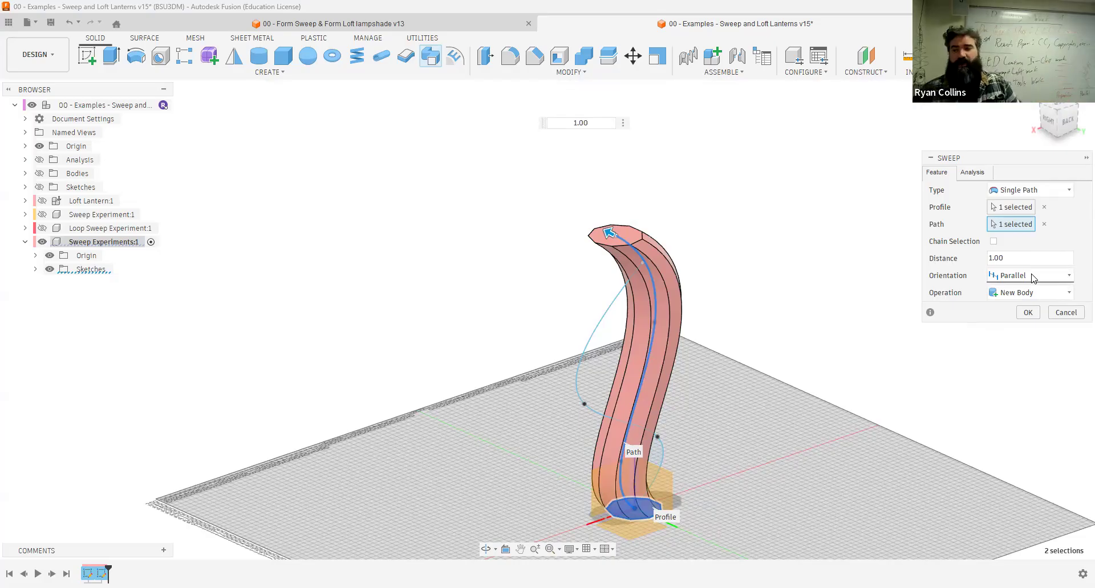
{"action": "left_click", "coordinate": [1034, 281]}
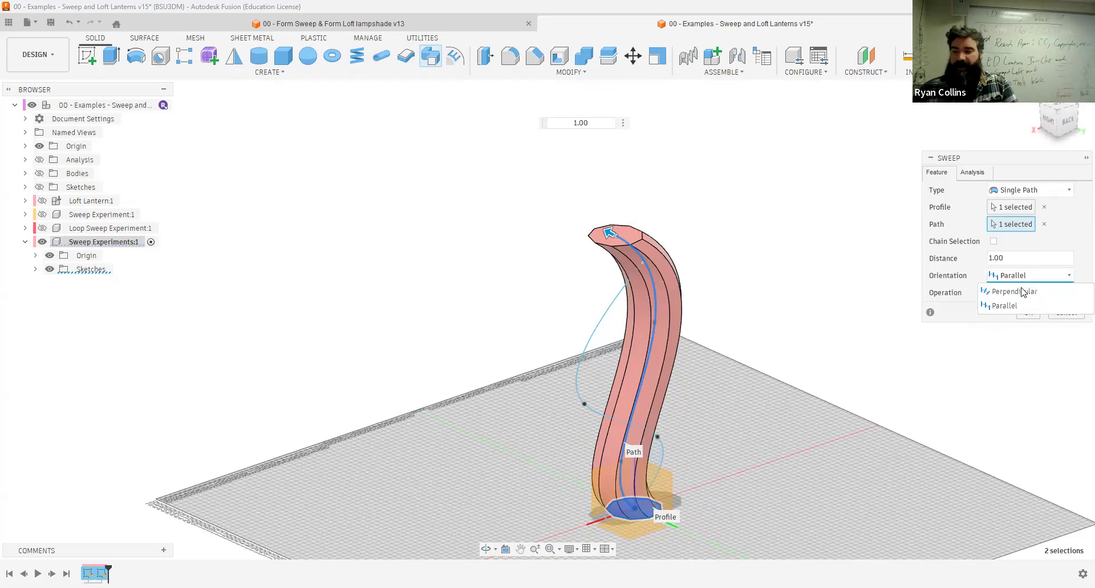
{"action": "left_click", "coordinate": [1020, 292]}
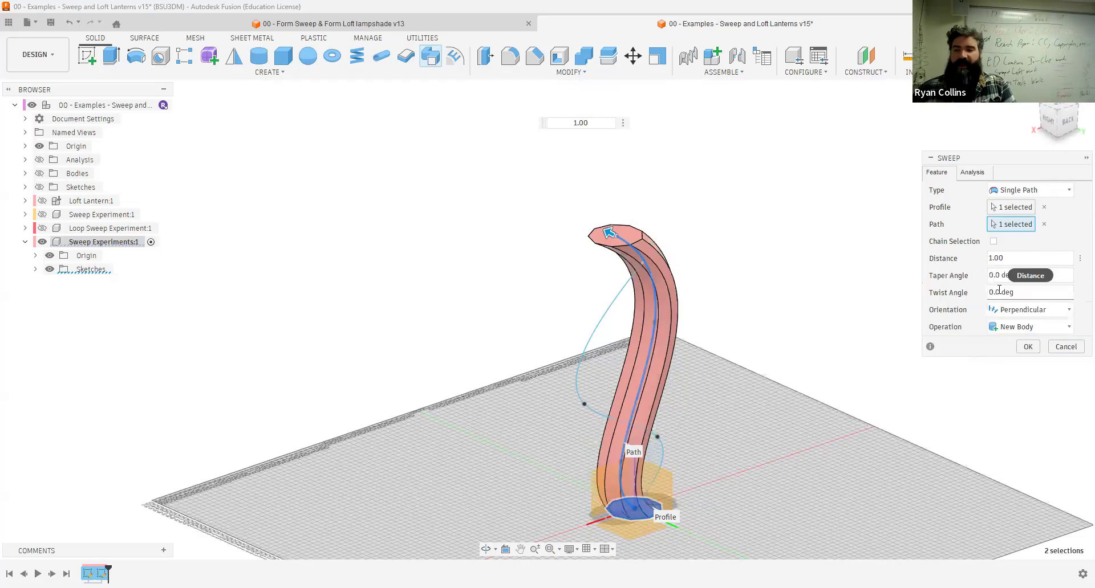
Step: Try twist angles of 180 and 90 degrees on the sweep
{"action": "left_click", "coordinate": [1016, 293]}
{"action": "type", "text": "180"}
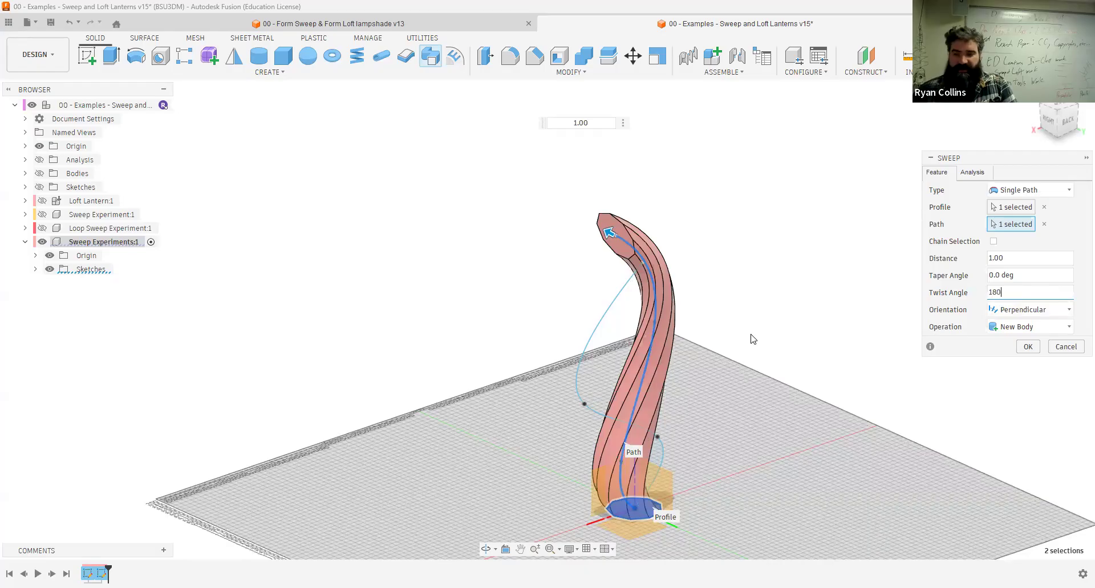
{"action": "middle_click_drag", "start_coordinate": [706, 334], "coordinate": [797, 336], "text": "shift"}
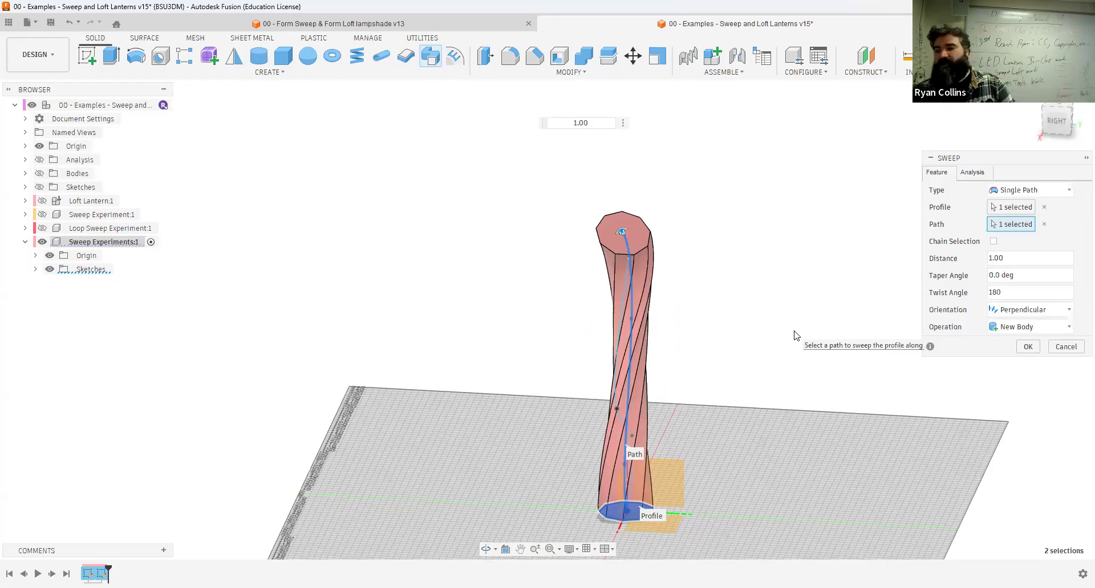
{"action": "double_click", "coordinate": [1011, 294]}
{"action": "type", "text": "90"}
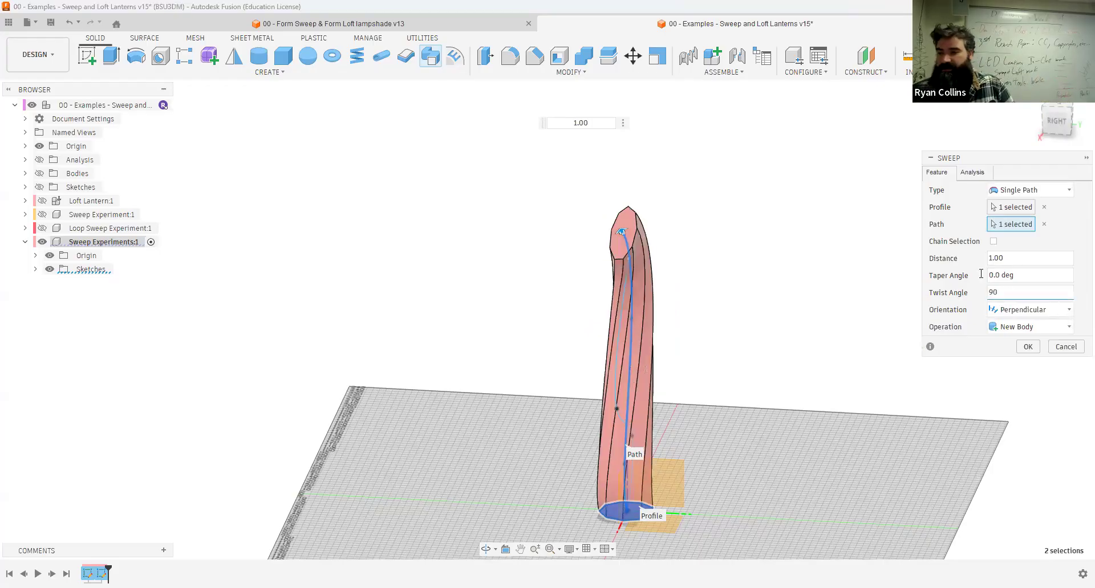
Step: Try taper angles of 10 and -1 degrees on the sweep, and reset the taper angle to 0
{"action": "left_click_drag", "start_coordinate": [1016, 276], "coordinate": [951, 279]}
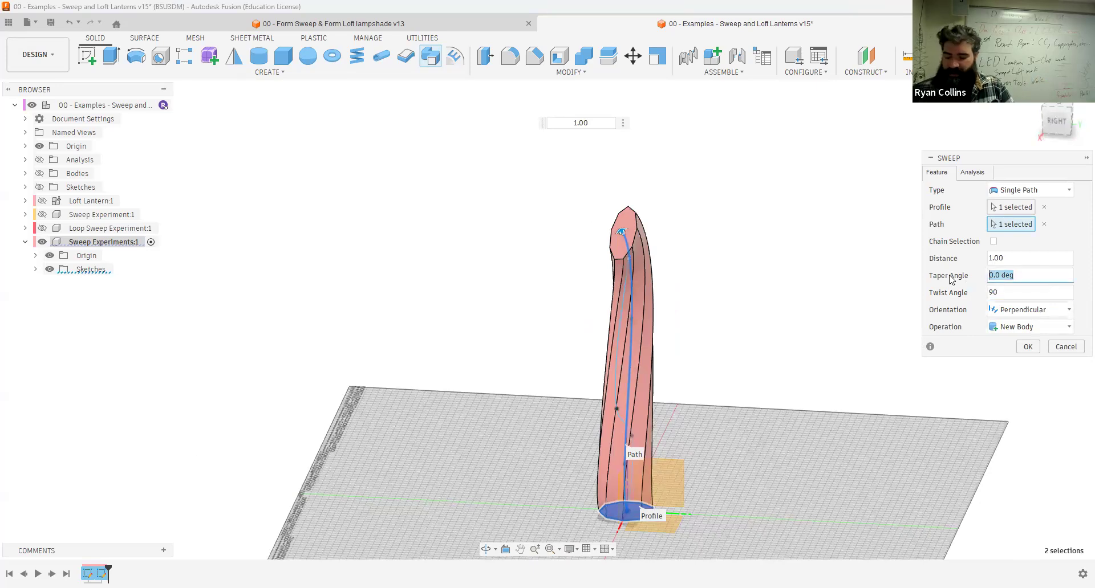
{"action": "type", "text": "10"}
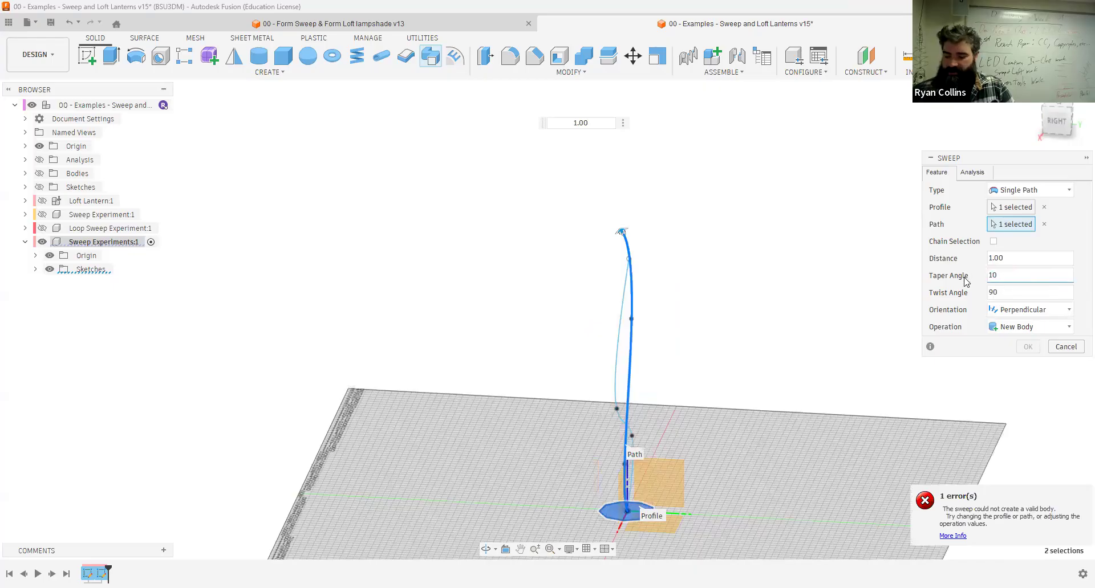
{"action": "key", "text": "BackSpace"}
{"action": "key", "text": "BackSpace"}
{"action": "type", "text": "1"}
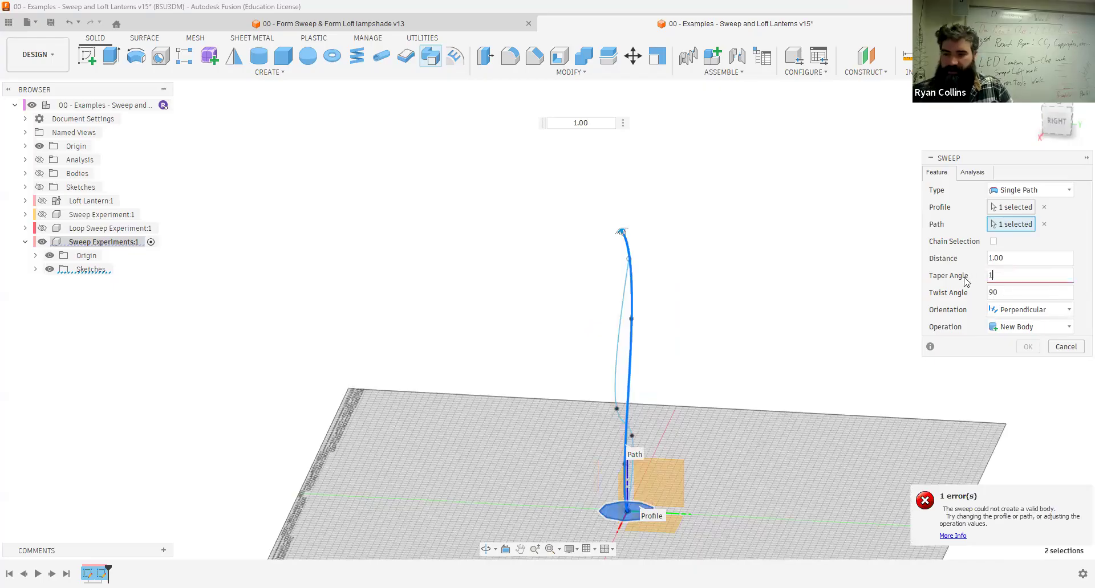
{"action": "key", "text": "Left"}
{"action": "type", "text": "-"}
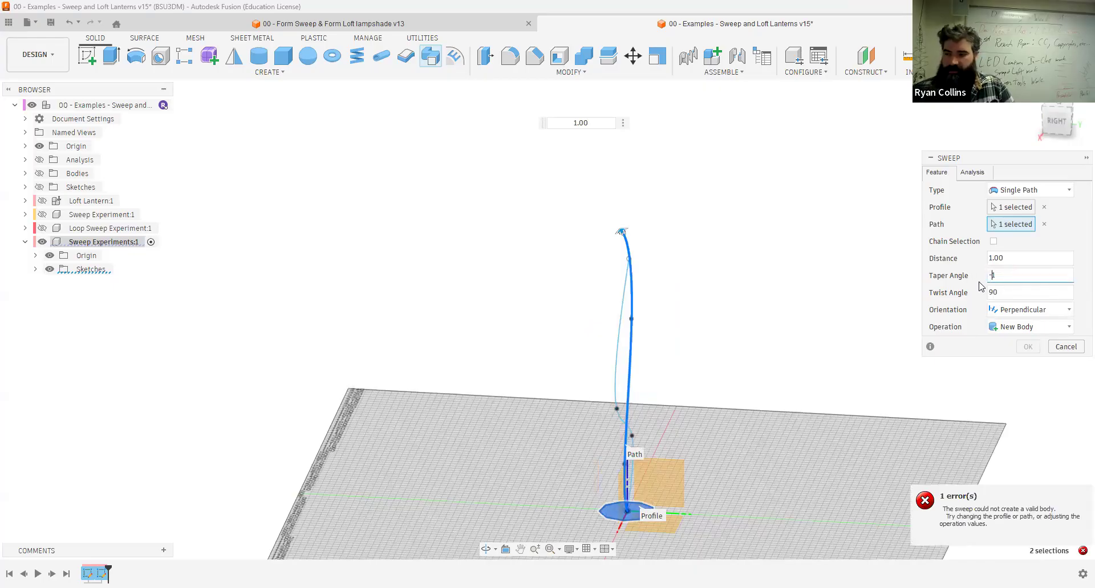
{"action": "left_click_drag", "start_coordinate": [1007, 278], "coordinate": [967, 278]}
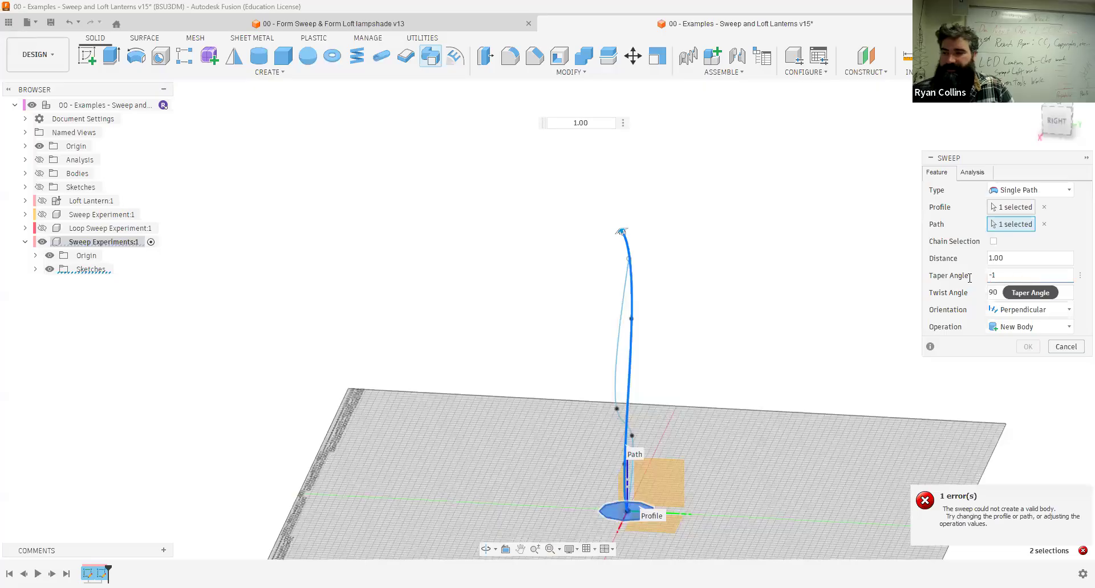
{"action": "type", "text": "0"}
Step: Set the twist angle to 0 and complete the perpendicular sweep as a new body
{"action": "middle_click_drag", "start_coordinate": [819, 321], "coordinate": [747, 338], "text": "shift"}
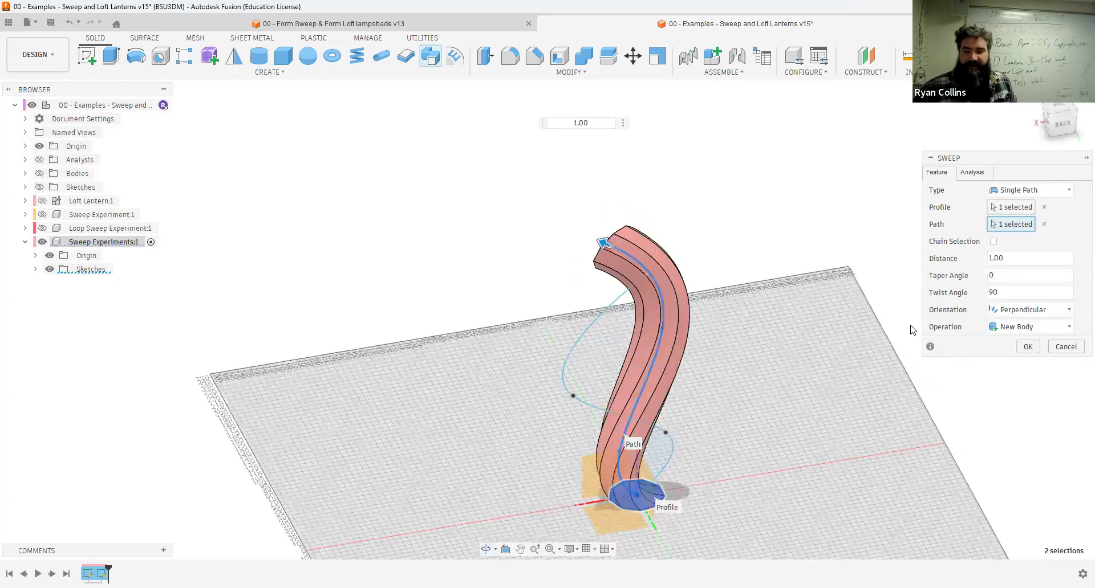
{"action": "double_click", "coordinate": [1026, 295]}
{"action": "type", "text": "0"}
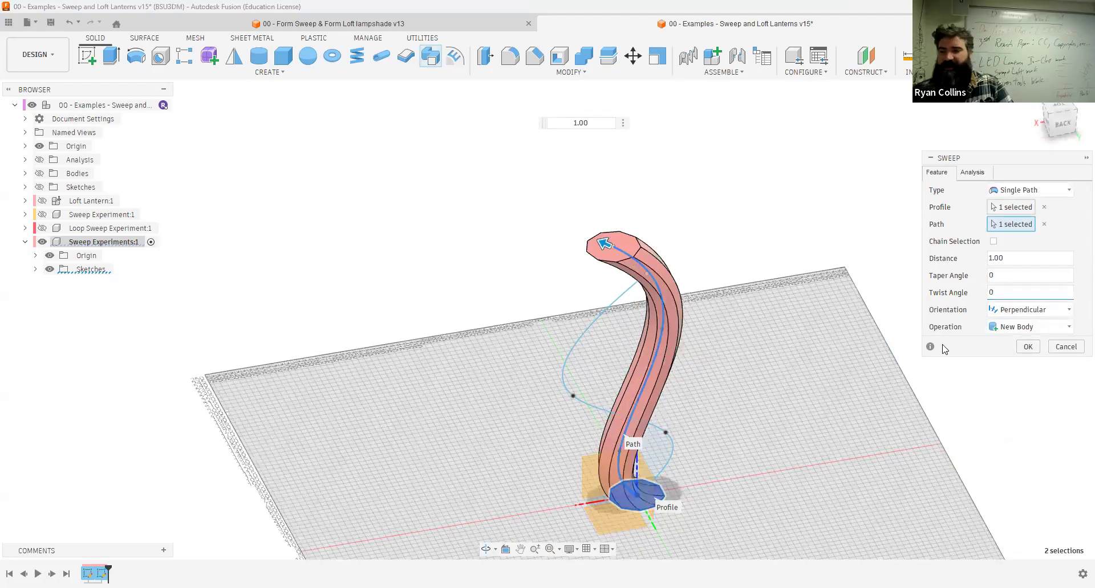
{"action": "left_click", "coordinate": [1035, 347]}
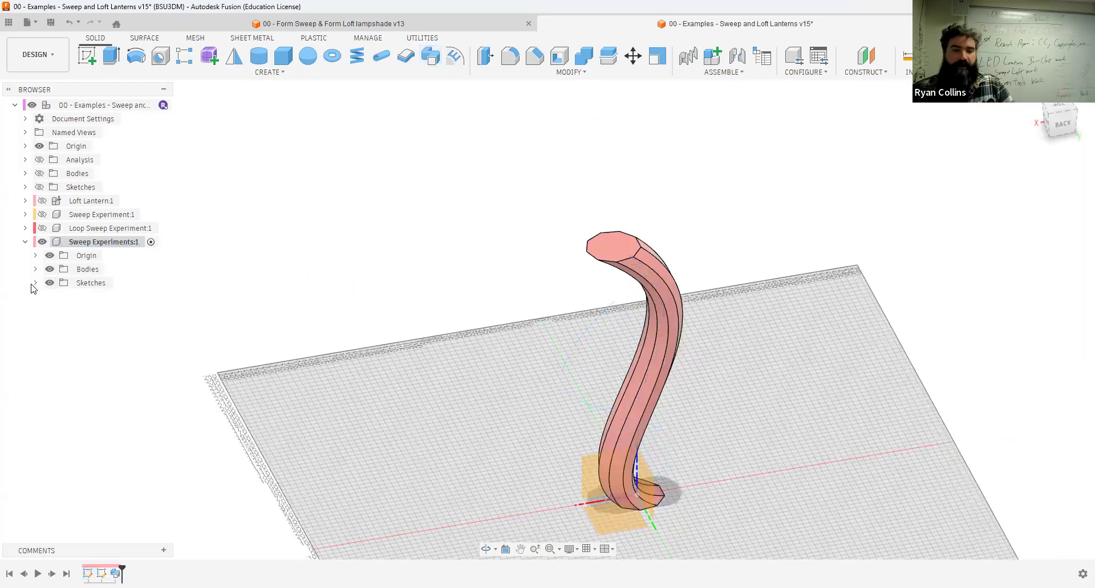
Step: Rename the swept body as "Perpendicular SWeep"
{"action": "left_click", "coordinate": [36, 283]}
{"action": "left_click", "coordinate": [35, 269]}
{"action": "double_click", "coordinate": [98, 283]}
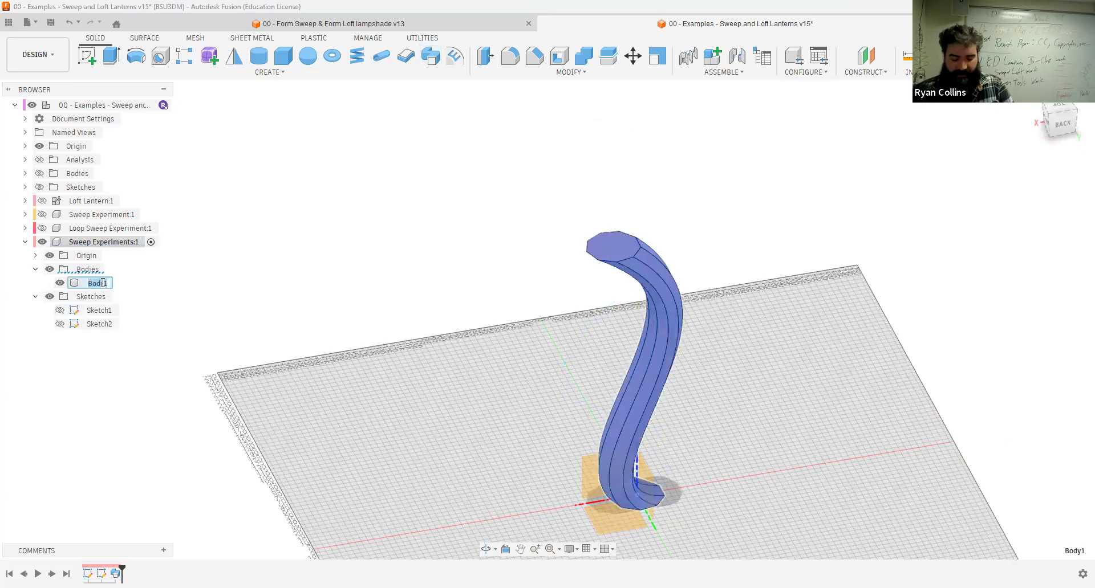
{"action": "type", "text": "Perpe"}
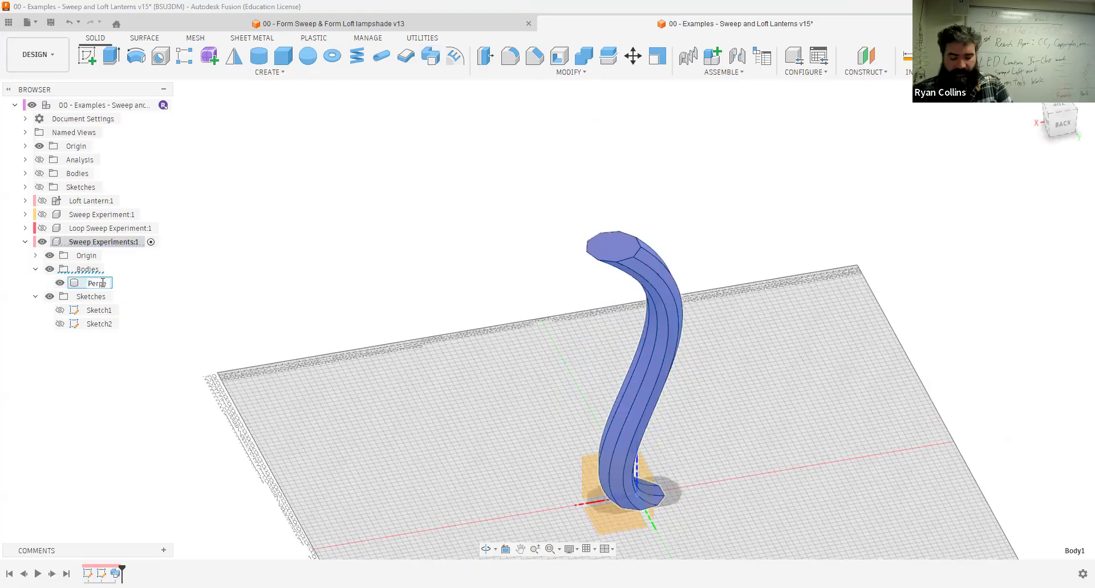
{"action": "type", "text": "ndicular SWeep"}
Step: Hide the Perpendicular SWeep body and show both the path sketch and the profile sketch
{"action": "left_click", "coordinate": [61, 283]}
{"action": "left_click", "coordinate": [60, 310]}
{"action": "left_click", "coordinate": [59, 324]}
{"action": "left_click", "coordinate": [350, 337]}
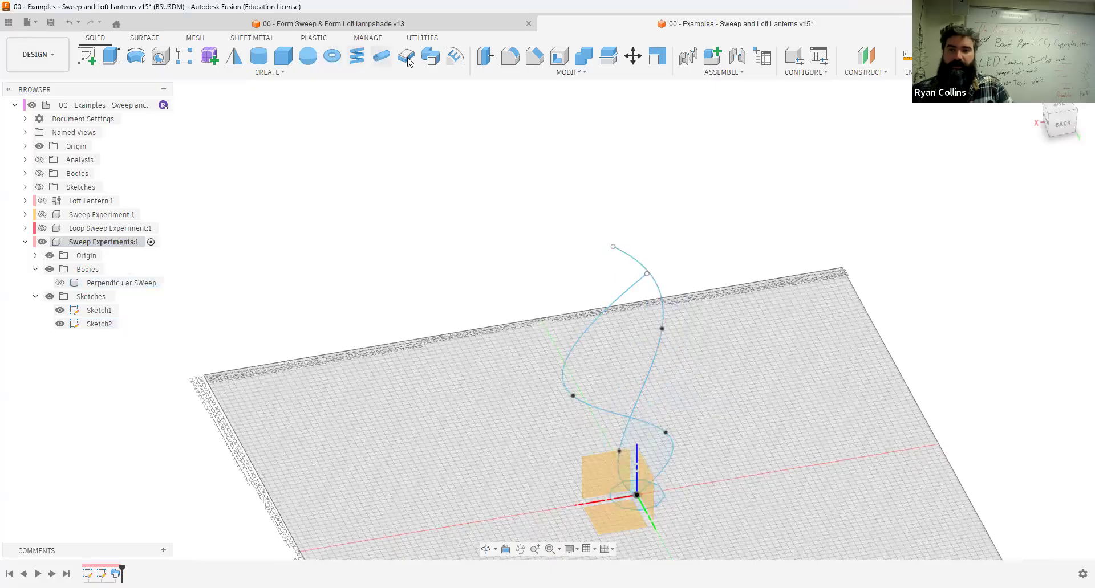
Step: Sweep the nine-sided polygon along the taller spline with Parallel orientation as a new body
{"action": "left_click", "coordinate": [431, 56]}
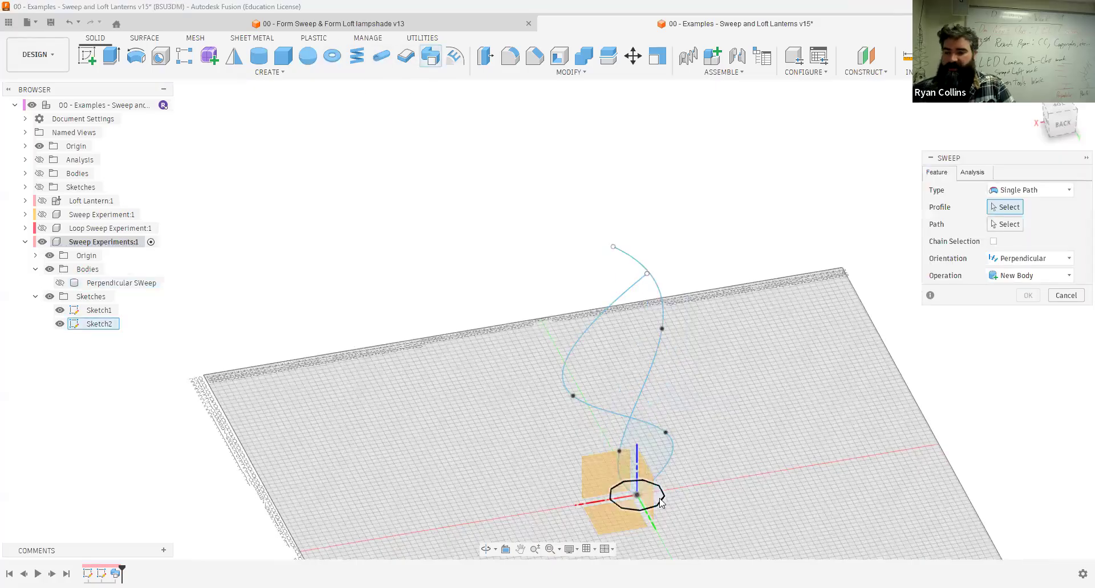
{"action": "left_click", "coordinate": [669, 489]}
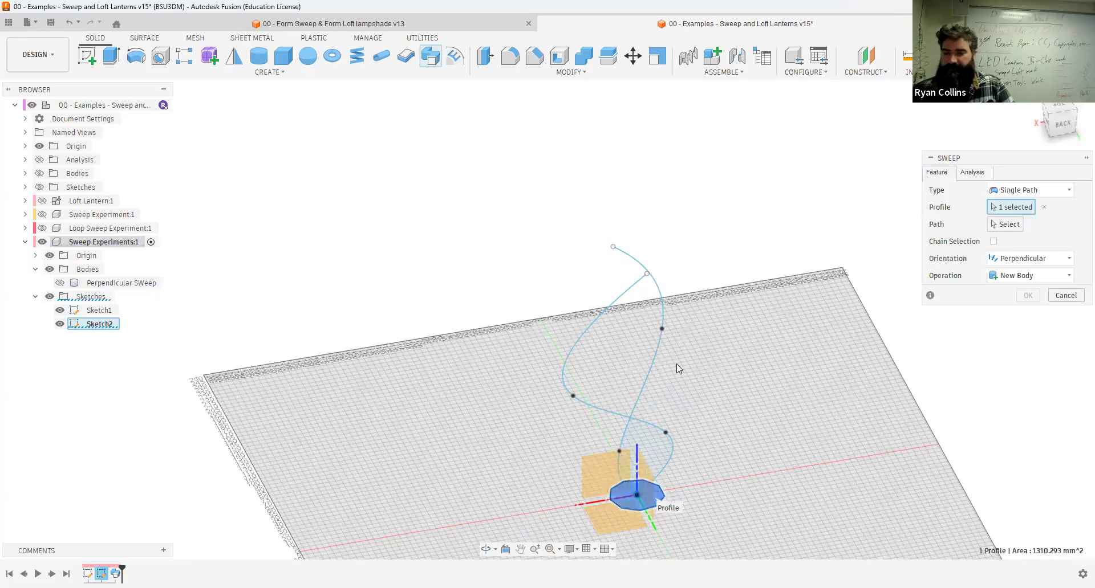
{"action": "left_click", "coordinate": [1005, 224]}
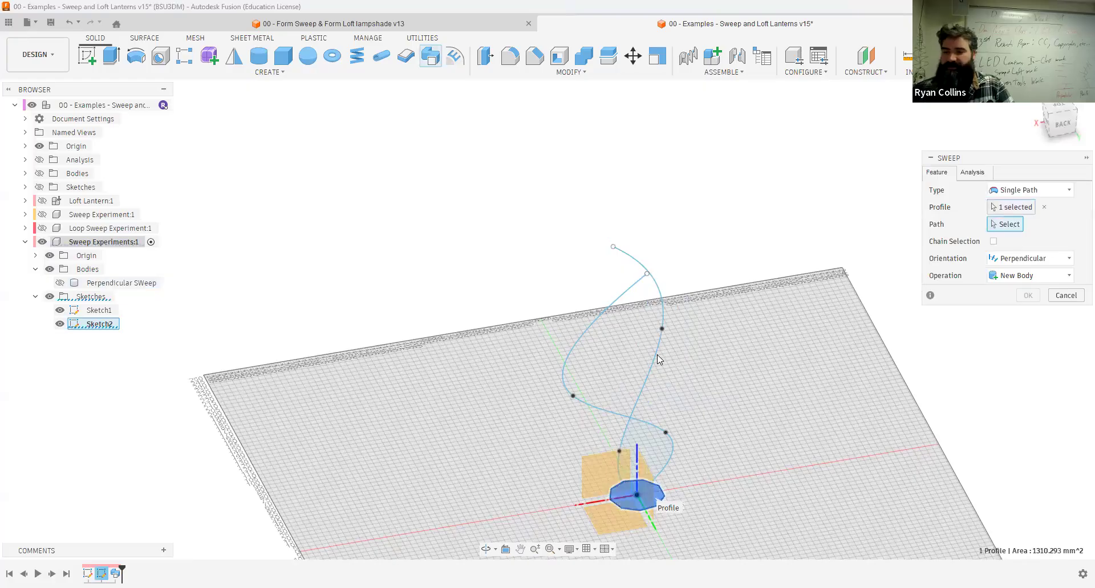
{"action": "left_click", "coordinate": [659, 359]}
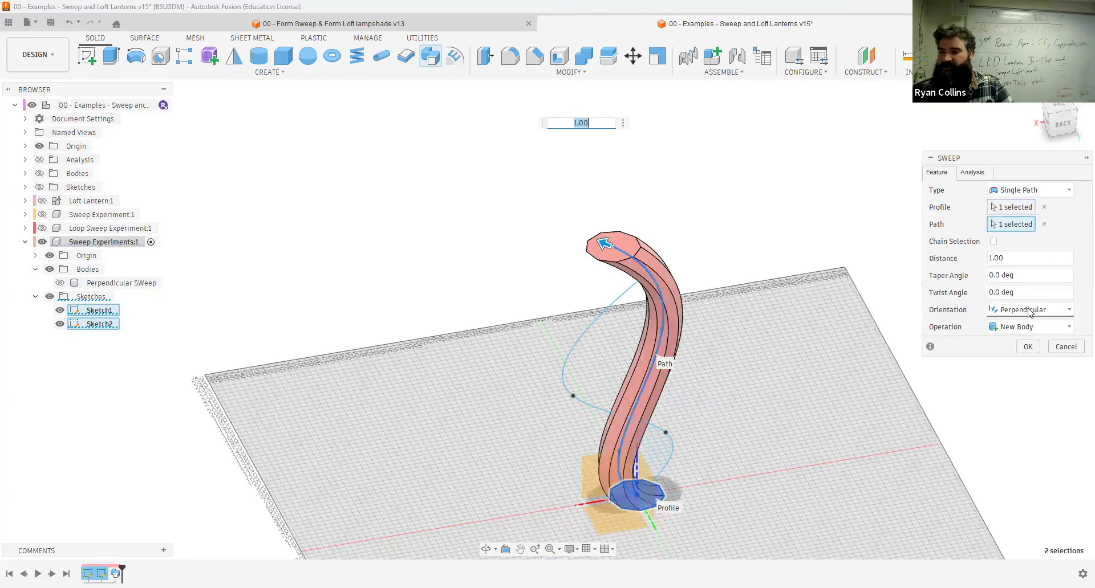
{"action": "left_click", "coordinate": [1030, 310]}
{"action": "left_click", "coordinate": [1020, 339]}
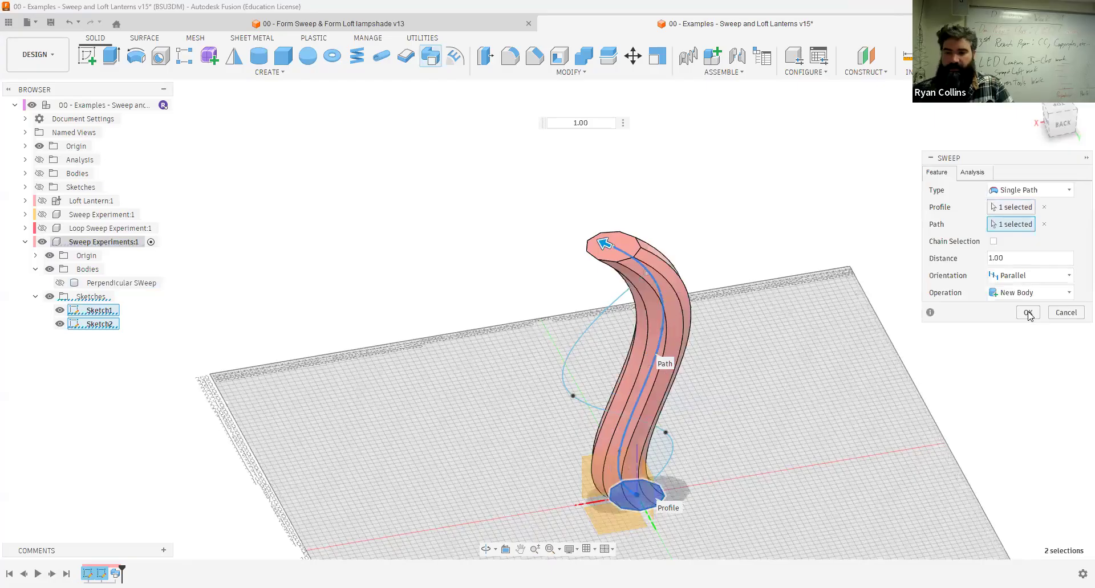
{"action": "key", "text": "Return"}
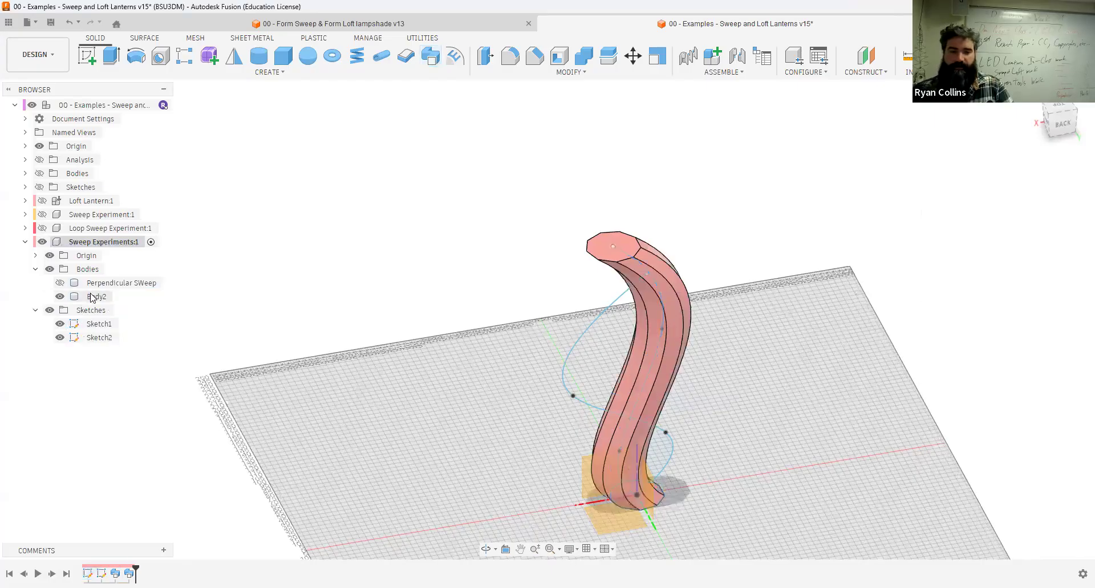
Step: Rename the new swept body as "Parallel Sweep" and hide it
{"action": "double_click", "coordinate": [96, 296]}
{"action": "type", "text": "Parall"}
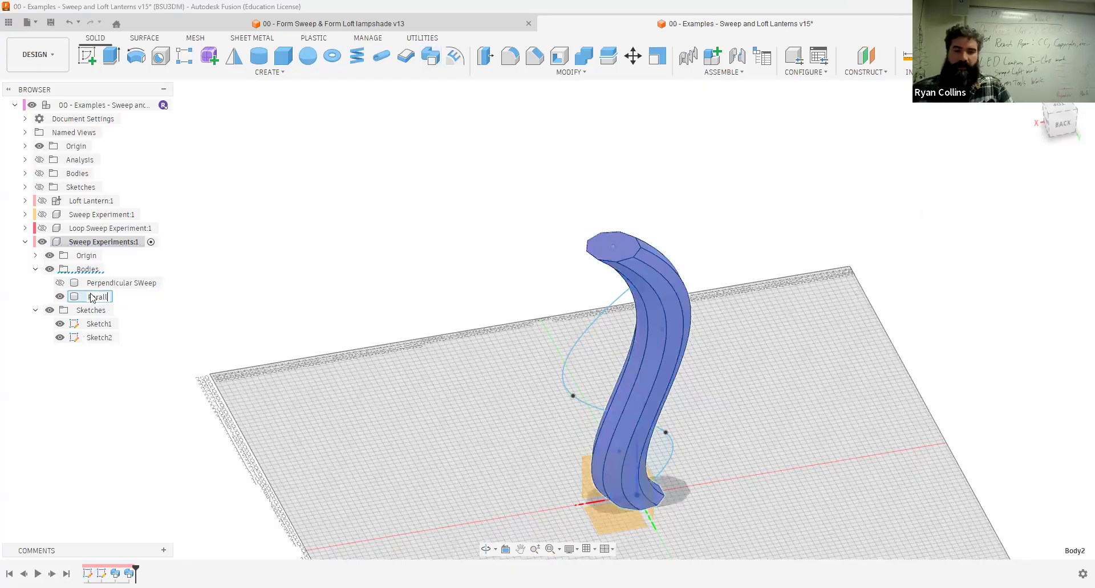
{"action": "type", "text": "el Sweep"}
{"action": "key", "text": "Return"}
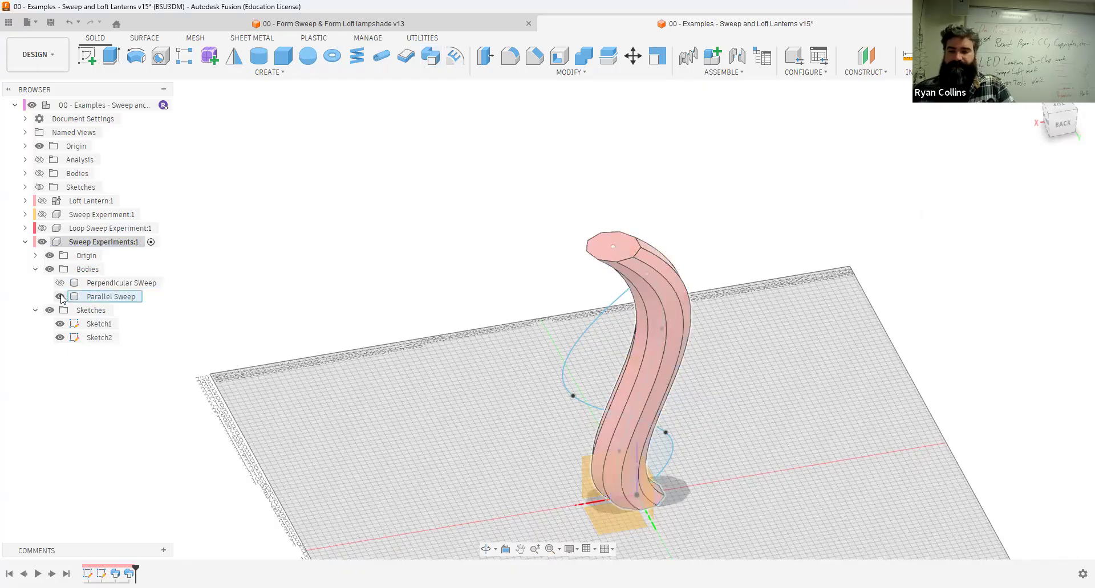
{"action": "key", "text": "v"}
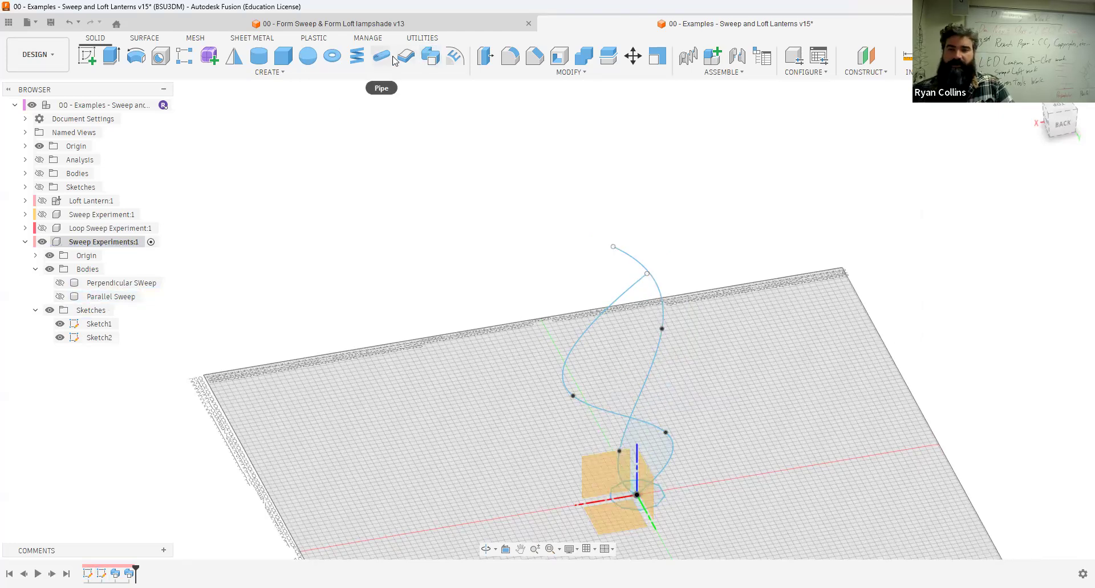
Step: Set up a sweep of the nine-sided polygon along the shorter, curvier spline with Parallel orientation
{"action": "left_click", "coordinate": [430, 57]}
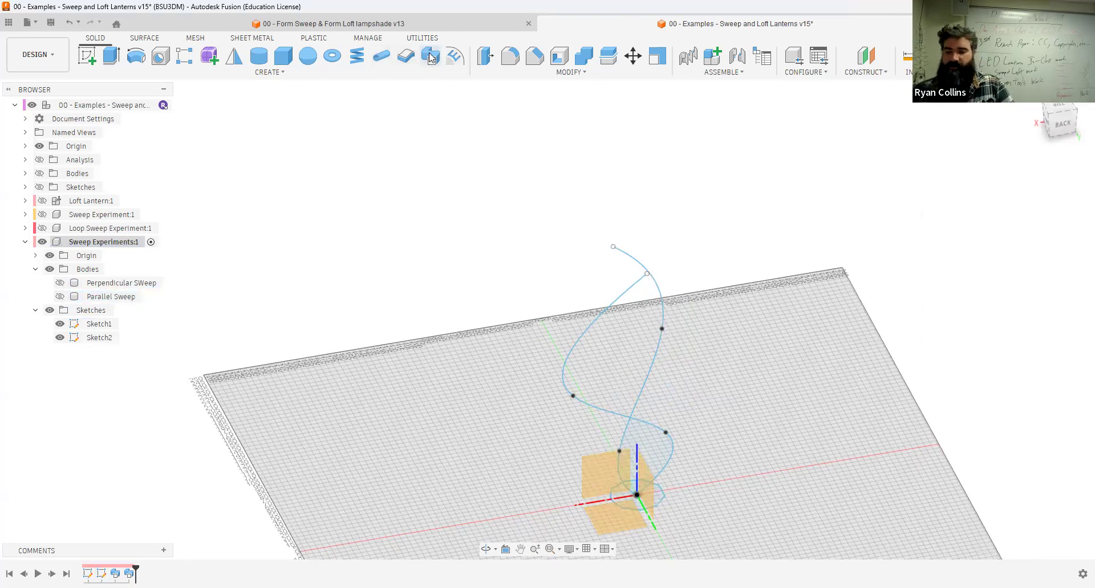
{"action": "left_click", "coordinate": [653, 500]}
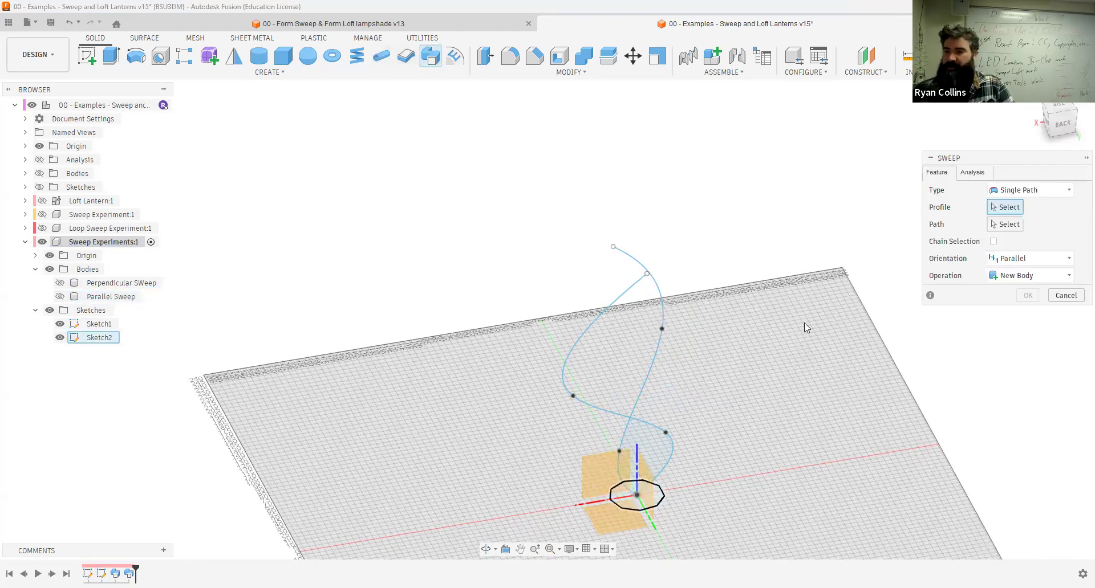
{"action": "left_click", "coordinate": [584, 335]}
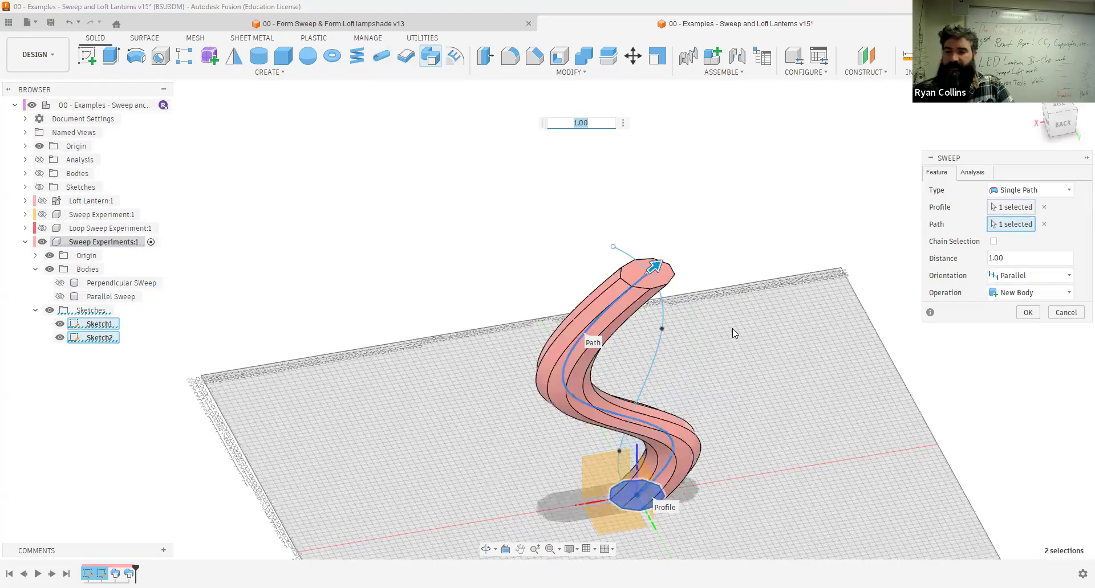
{"action": "middle_click_drag", "start_coordinate": [728, 328], "coordinate": [738, 293], "text": "shift"}
{"action": "middle_click_drag", "start_coordinate": [804, 337], "coordinate": [843, 332], "text": "shift"}
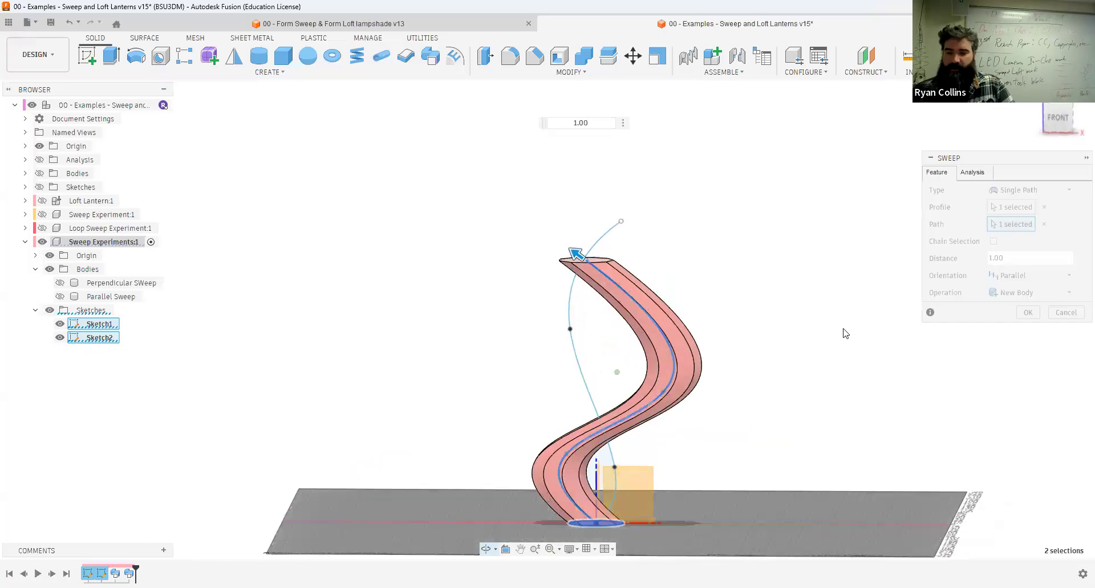
Step: Try Perpendicular orientation on the sweep along the curvier spline and inspect the preview from the front
{"action": "left_click", "coordinate": [1067, 279]}
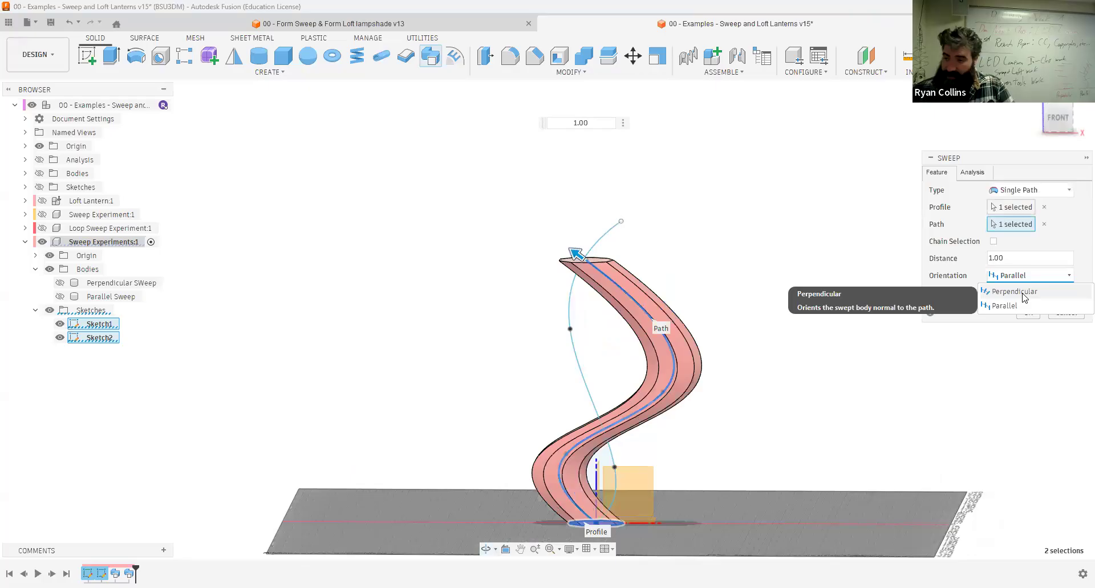
{"action": "left_click", "coordinate": [1021, 291]}
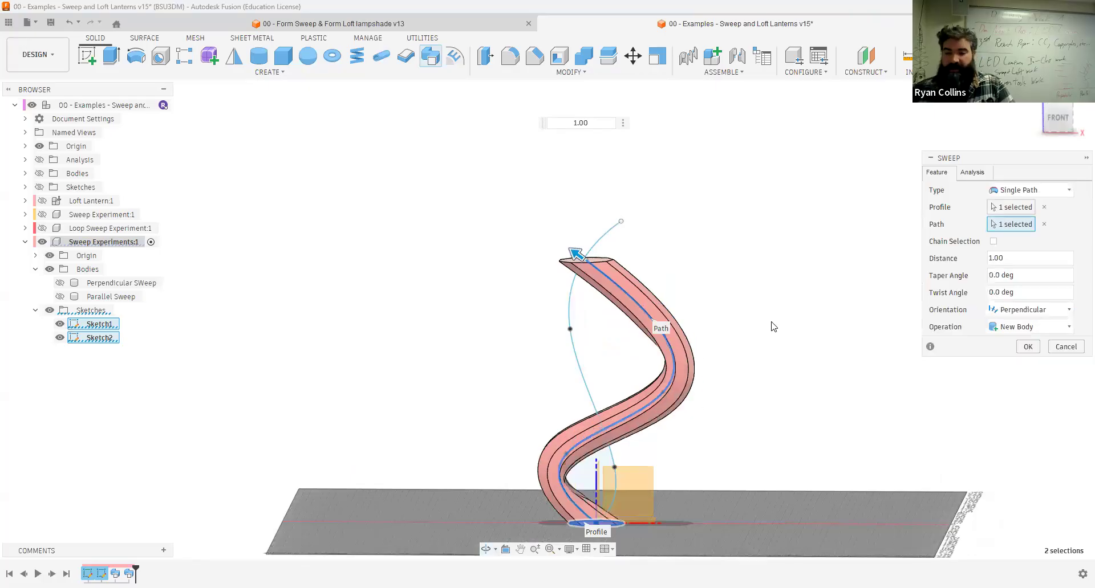
{"action": "left_click", "coordinate": [1055, 119]}
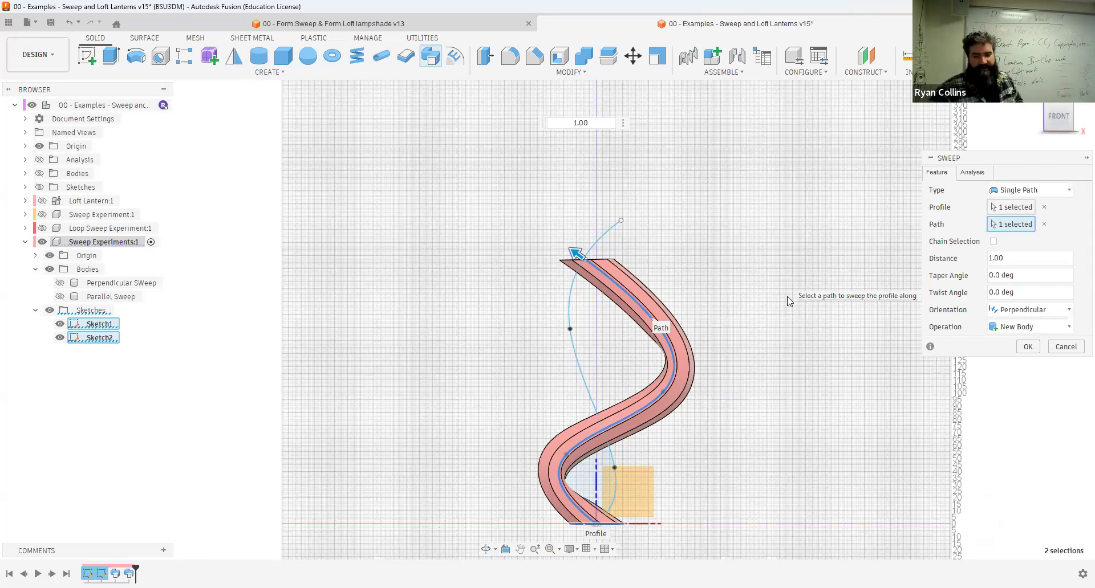
Step: Return the sweep orientation to Parallel and complete the sweep along the curvier spline as a new body
{"action": "left_click", "coordinate": [1022, 315]}
{"action": "left_click", "coordinate": [1022, 315]}
{"action": "left_click", "coordinate": [1023, 314]}
{"action": "left_click", "coordinate": [1004, 340]}
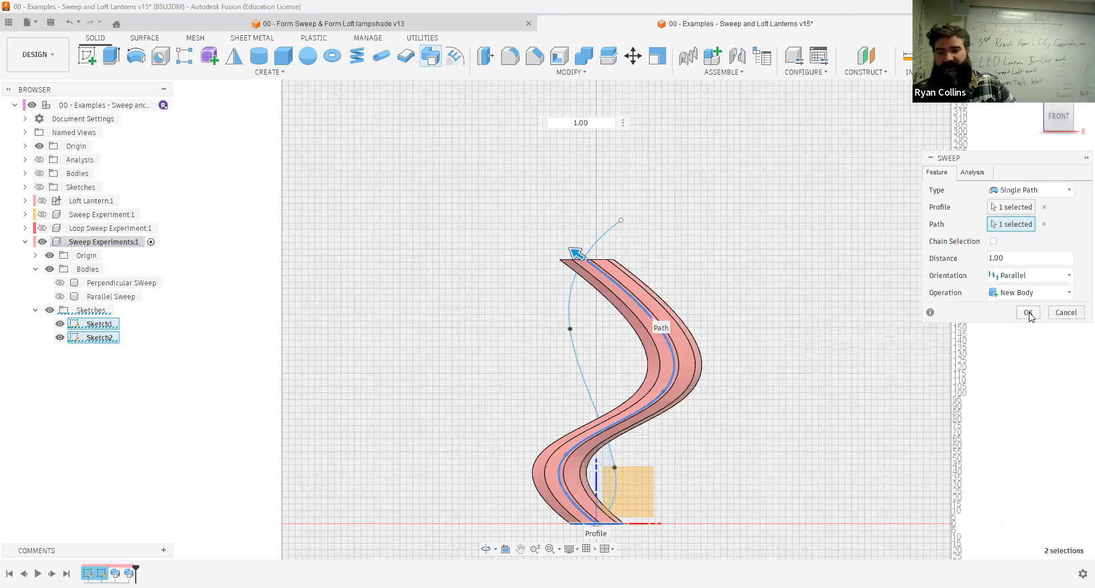
{"action": "left_click", "coordinate": [1029, 315]}
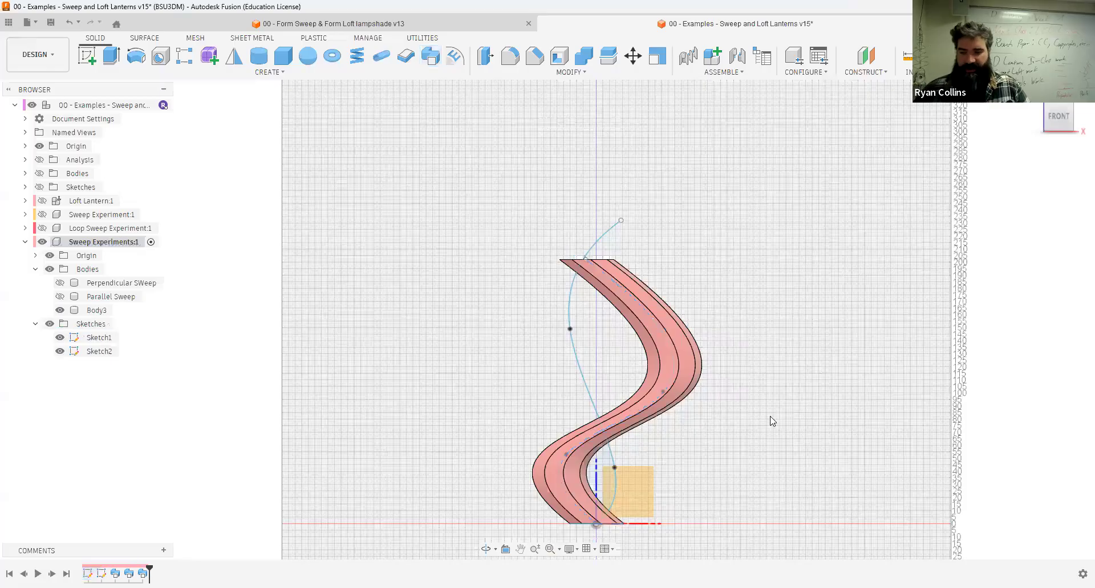
Step: Extrude the nine-sided polygon -10 mm below the swept body as a new body
{"action": "scroll", "coordinate": [767, 415], "scroll_direction": "down", "scroll_amount": 1}
{"action": "middle_click_drag", "start_coordinate": [768, 407], "coordinate": [730, 199], "text": "shift"}
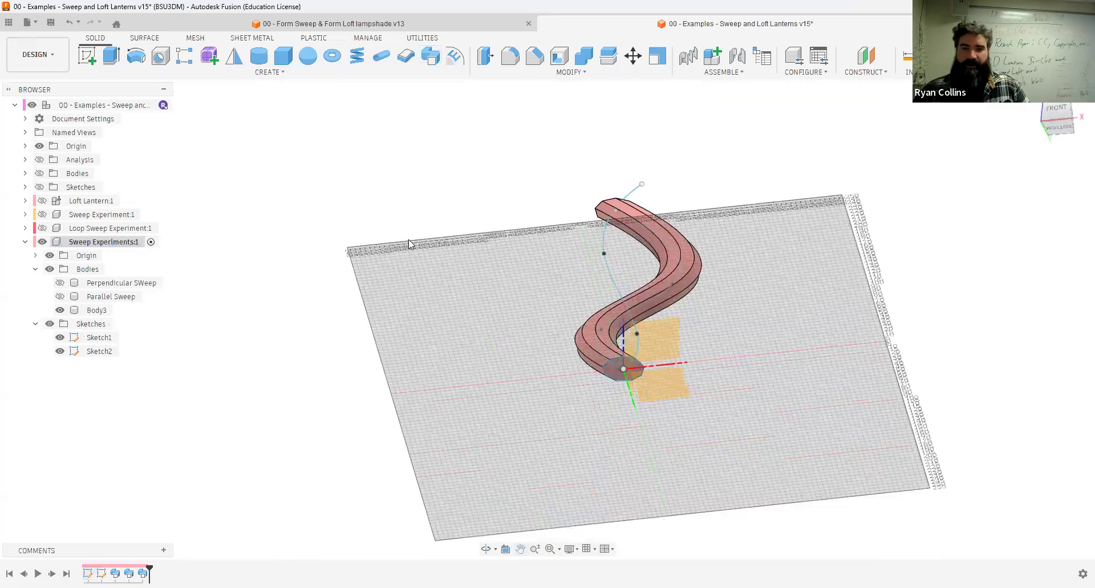
{"action": "scroll", "coordinate": [610, 379], "scroll_direction": "up", "scroll_amount": 3}
{"action": "middle_click_drag", "start_coordinate": [624, 348], "coordinate": [685, 304]}
{"action": "scroll", "coordinate": [664, 346], "scroll_direction": "up", "scroll_amount": 2}
{"action": "middle_click_drag", "start_coordinate": [672, 382], "coordinate": [675, 393], "text": "shift"}
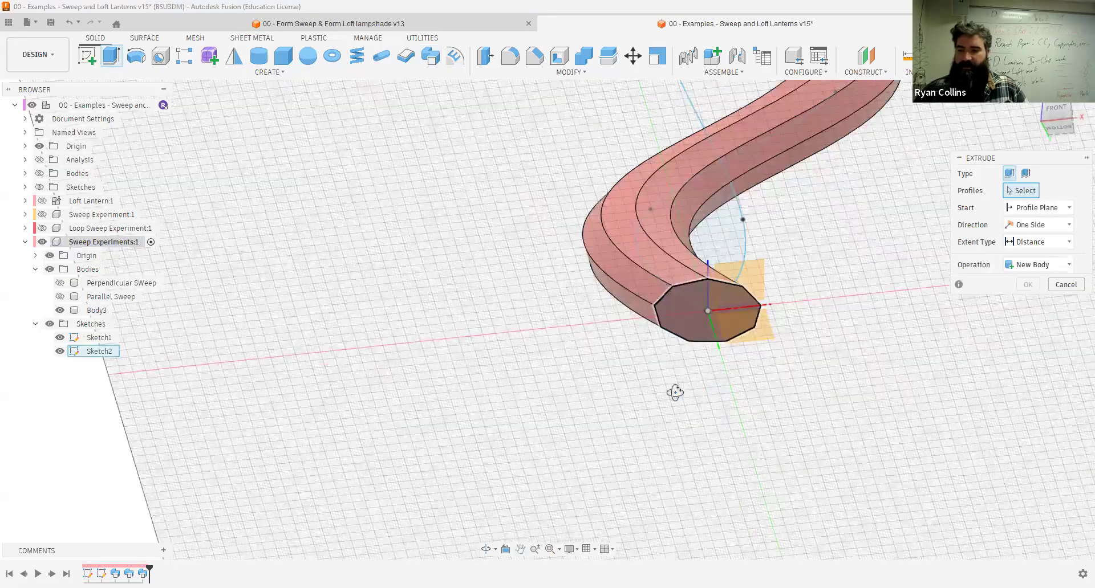
{"action": "left_click", "coordinate": [709, 292]}
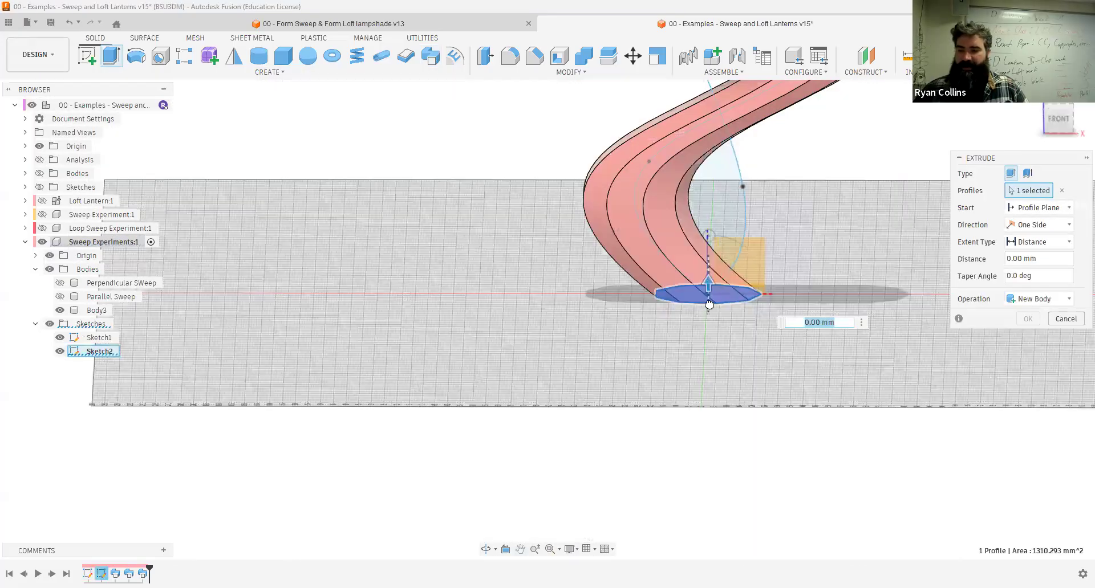
{"action": "left_click_drag", "start_coordinate": [708, 302], "coordinate": [709, 305]}
{"action": "type", "text": "-10"}
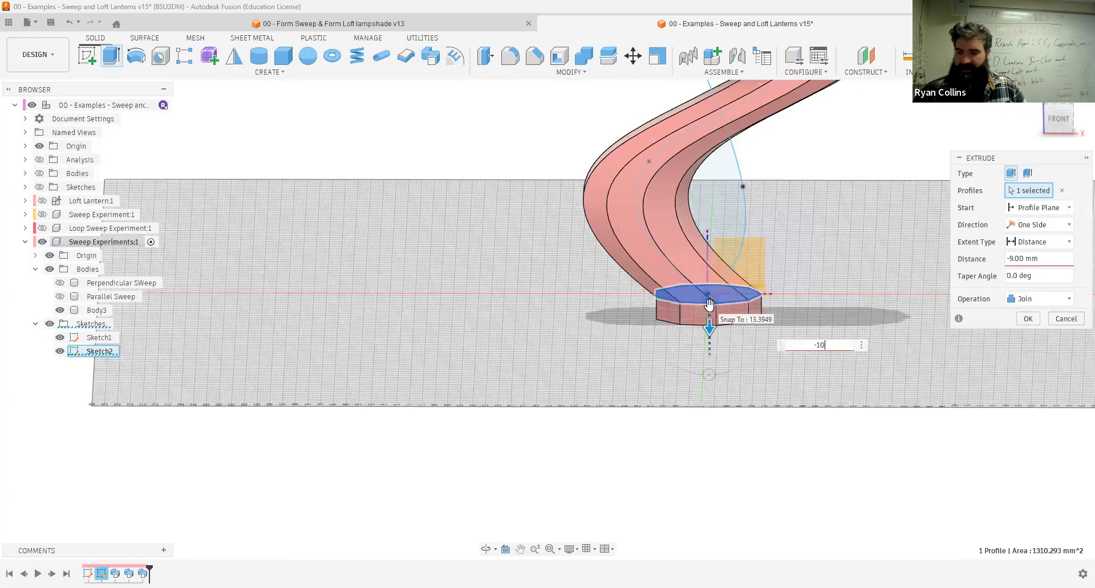
{"action": "key", "text": "Return"}
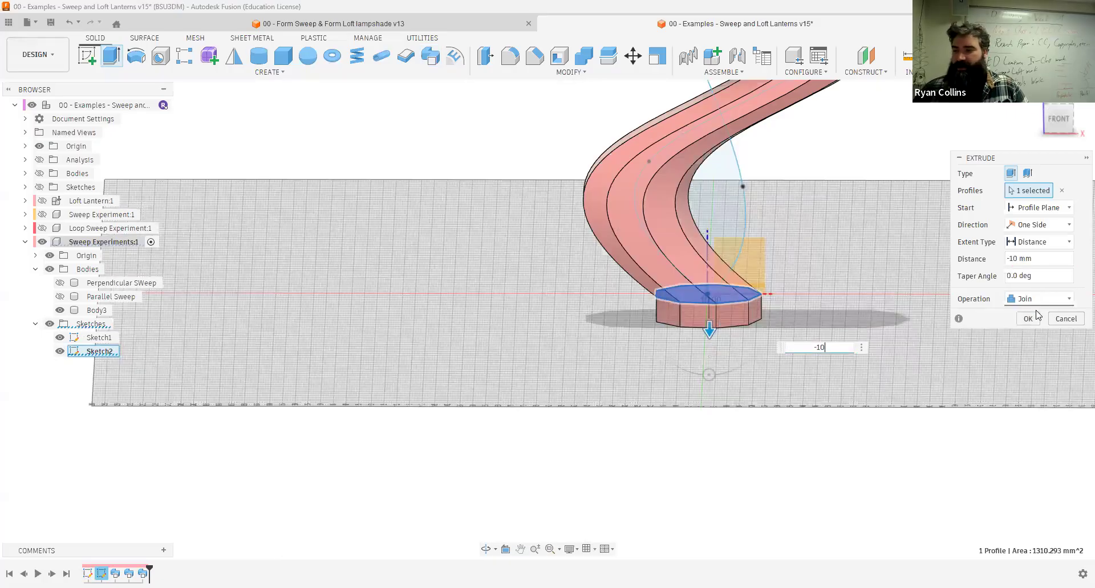
{"action": "left_click", "coordinate": [1038, 298]}
{"action": "left_click", "coordinate": [1018, 359]}
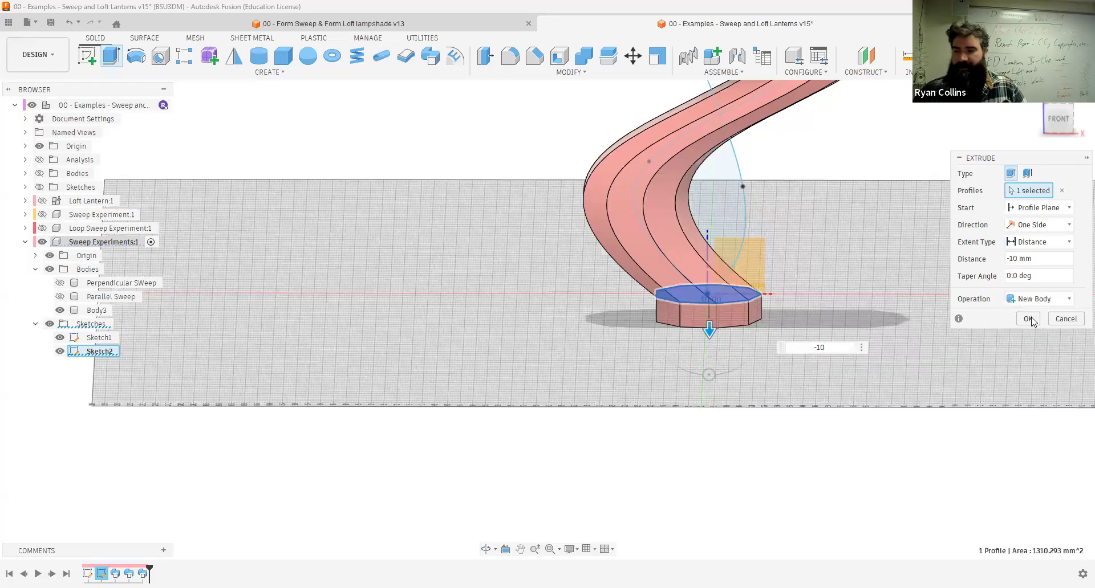
{"action": "left_click", "coordinate": [1034, 320]}
Step: Shell the curvy swept body with its upper end face removed and an inside thickness of 1 mm
{"action": "scroll", "coordinate": [860, 286], "scroll_direction": "down", "scroll_amount": 3}
{"action": "middle_click_drag", "start_coordinate": [835, 259], "coordinate": [662, 366]}
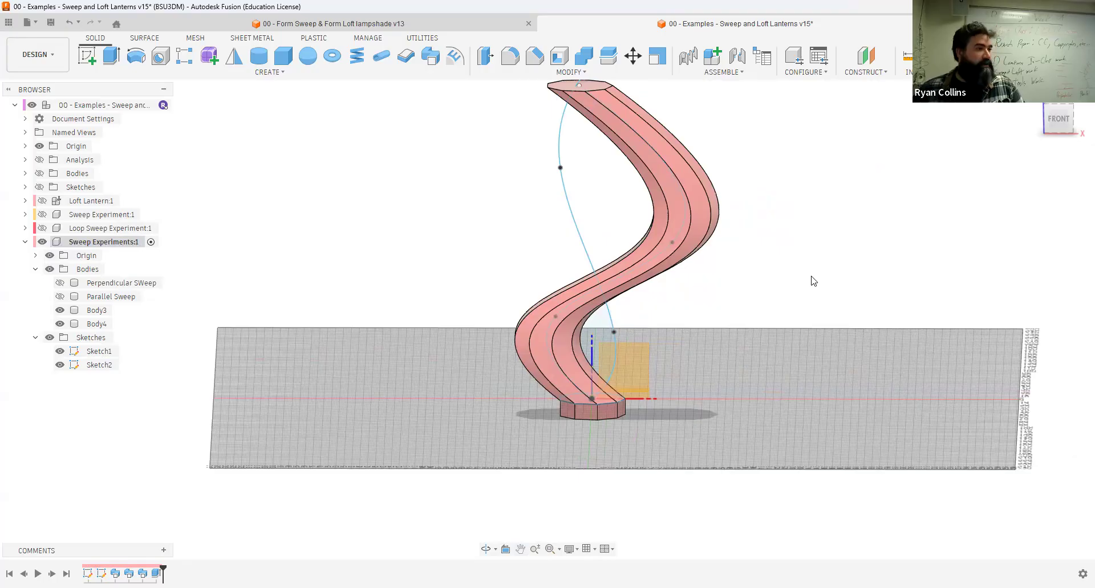
{"action": "middle_click_drag", "start_coordinate": [783, 146], "coordinate": [621, 103], "text": "shift"}
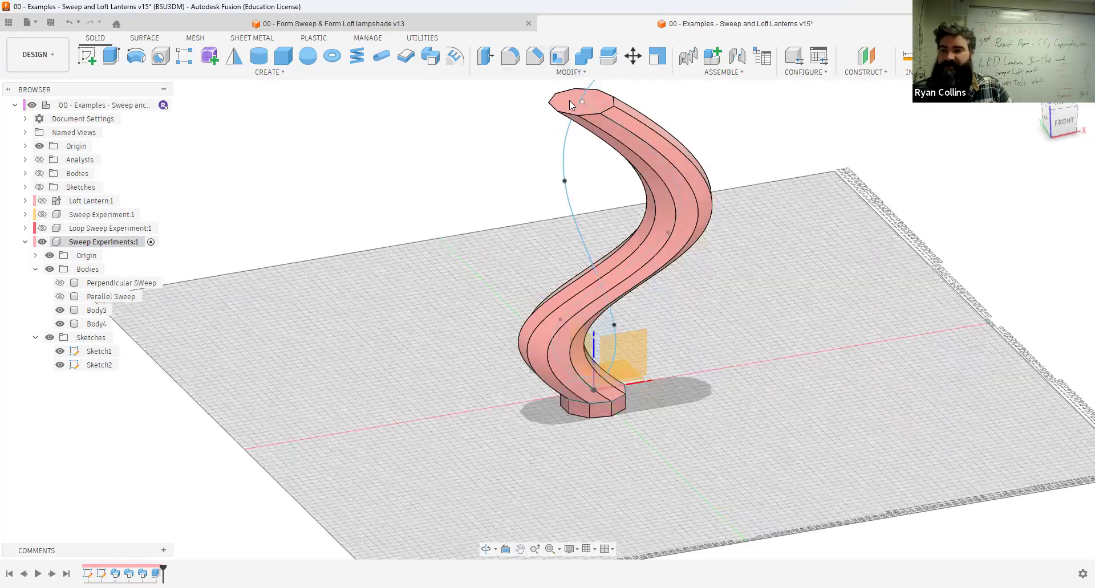
{"action": "left_click", "coordinate": [569, 100]}
{"action": "left_click", "coordinate": [559, 56]}
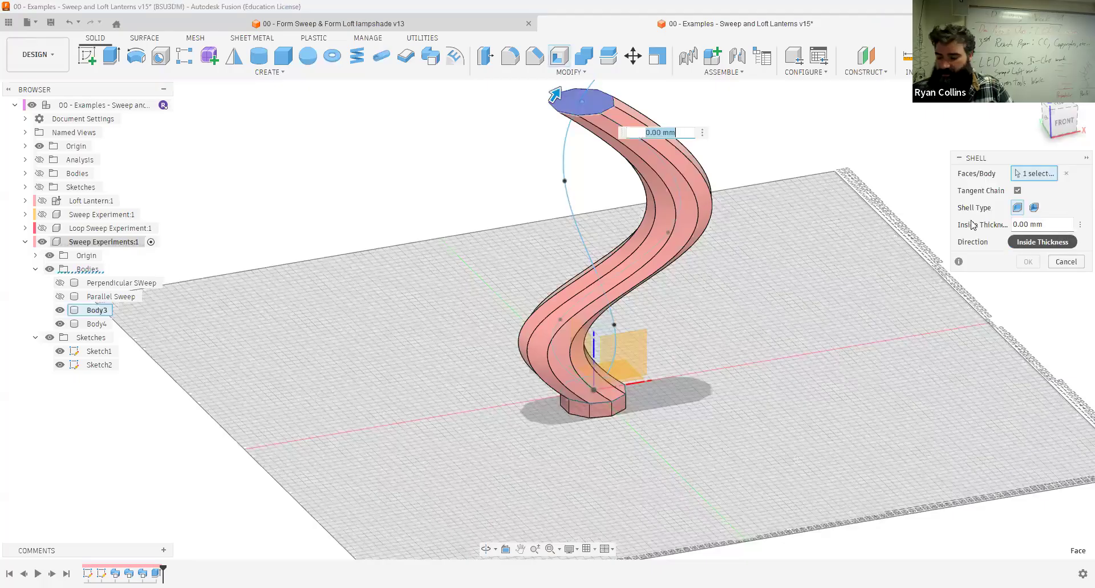
{"action": "left_click", "coordinate": [1027, 224]}
{"action": "type", "text": "1"}
{"action": "left_click", "coordinate": [1029, 261]}
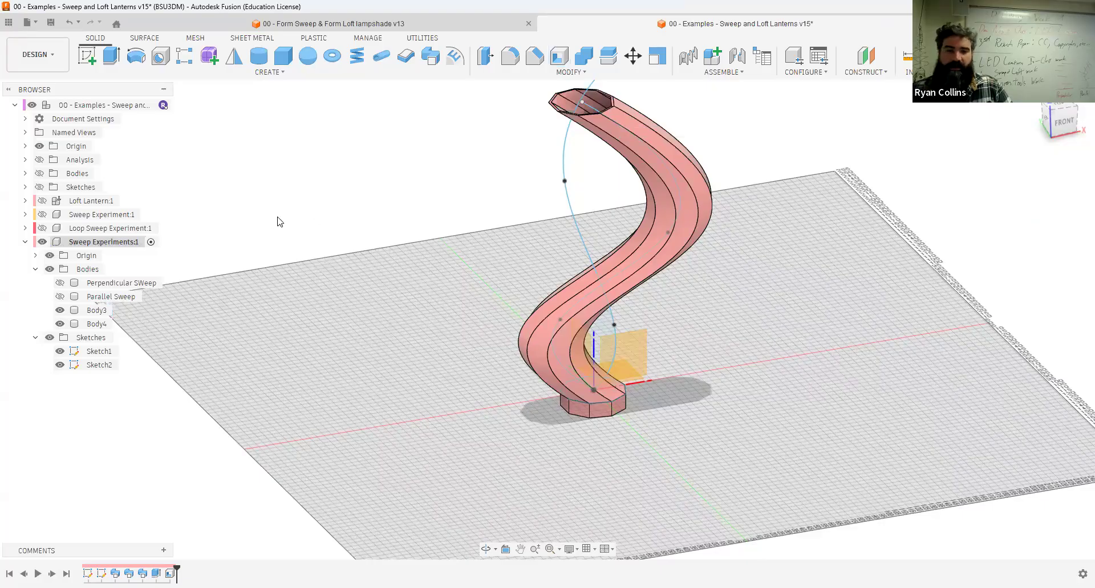
Step: Show the section analysis through the bodies and roll the timeline back to before the shell
{"action": "middle_click_drag", "start_coordinate": [325, 240], "coordinate": [303, 247], "text": "shift"}
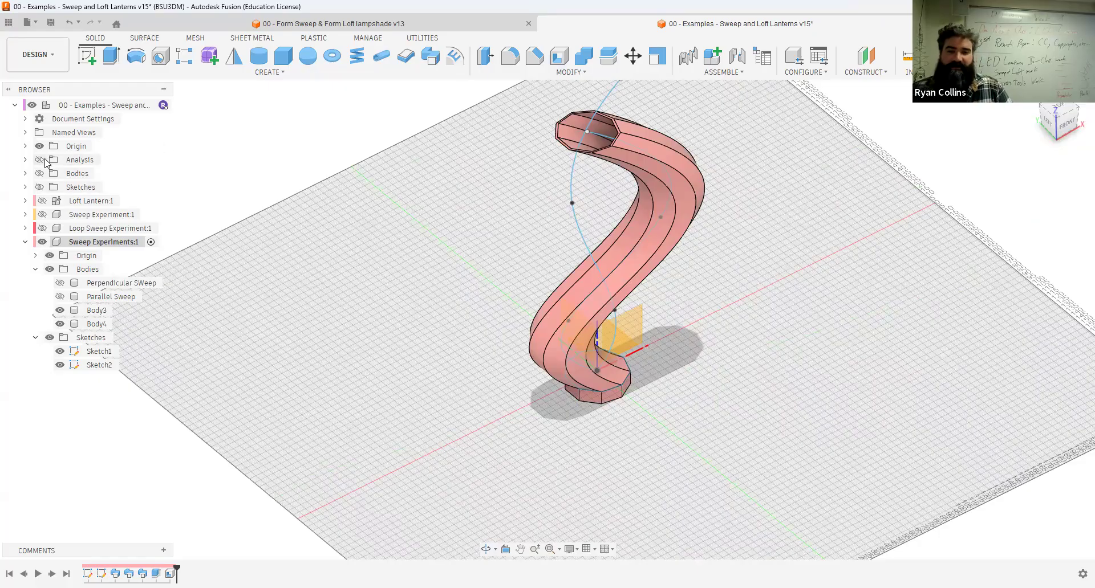
{"action": "middle_click_drag", "start_coordinate": [467, 274], "coordinate": [612, 262], "text": "shift"}
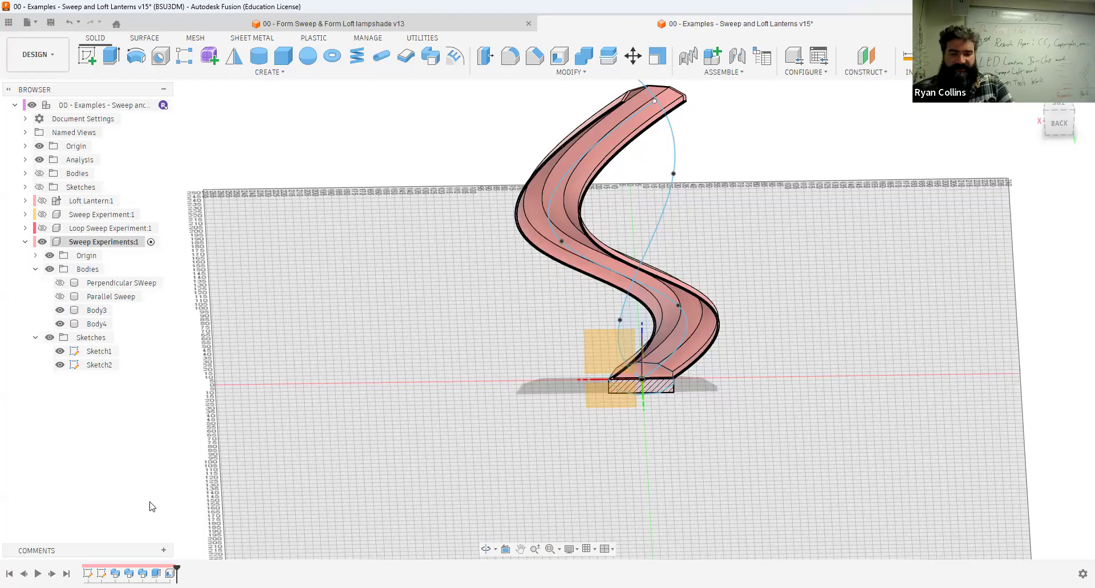
{"action": "left_click_drag", "start_coordinate": [177, 568], "coordinate": [163, 567]}
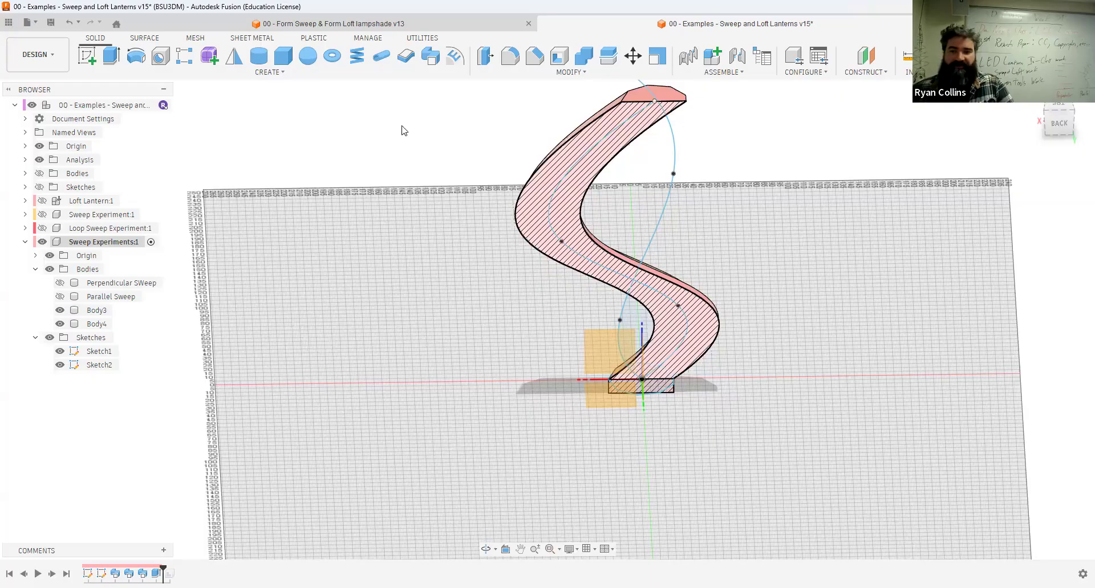
Step: Sweep the nine-sided polygon along the taller spline with Parallel orientation, joining it to the existing bodies
{"action": "left_click", "coordinate": [406, 56]}
{"action": "left_click", "coordinate": [1065, 262]}
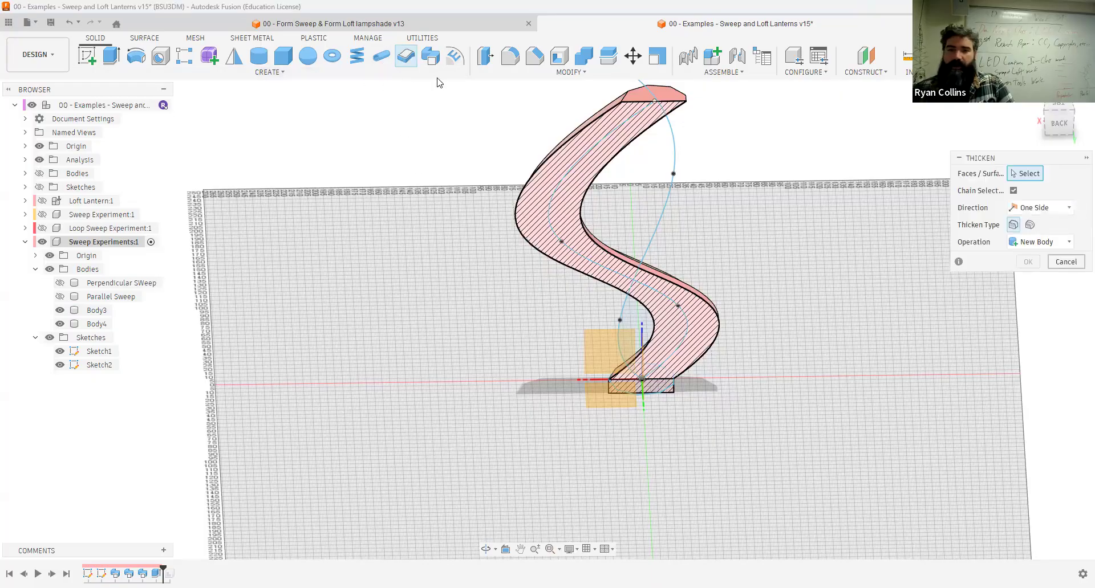
{"action": "left_click", "coordinate": [433, 64]}
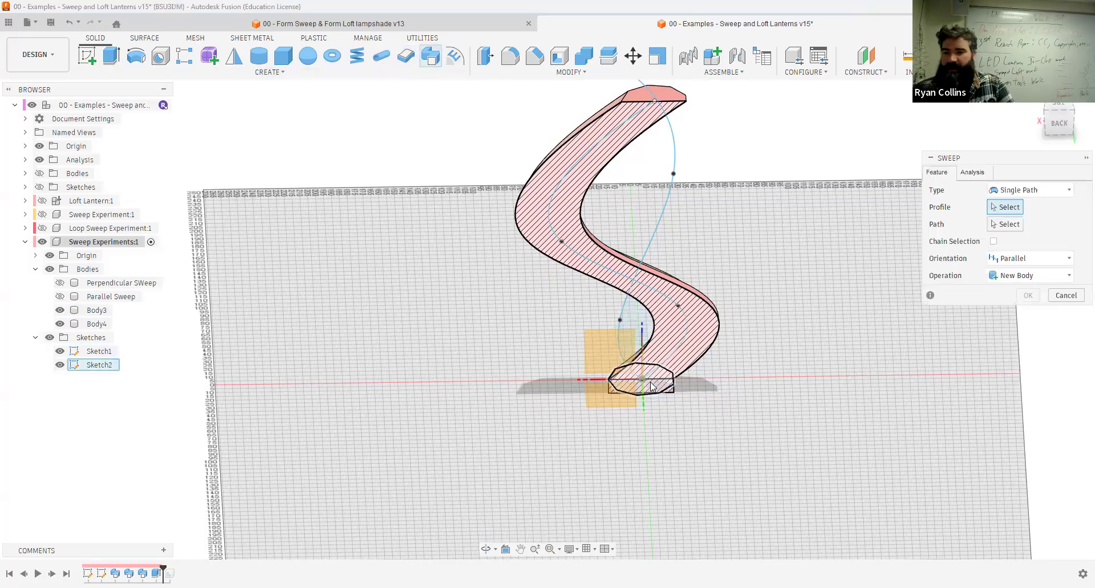
{"action": "left_click", "coordinate": [642, 379]}
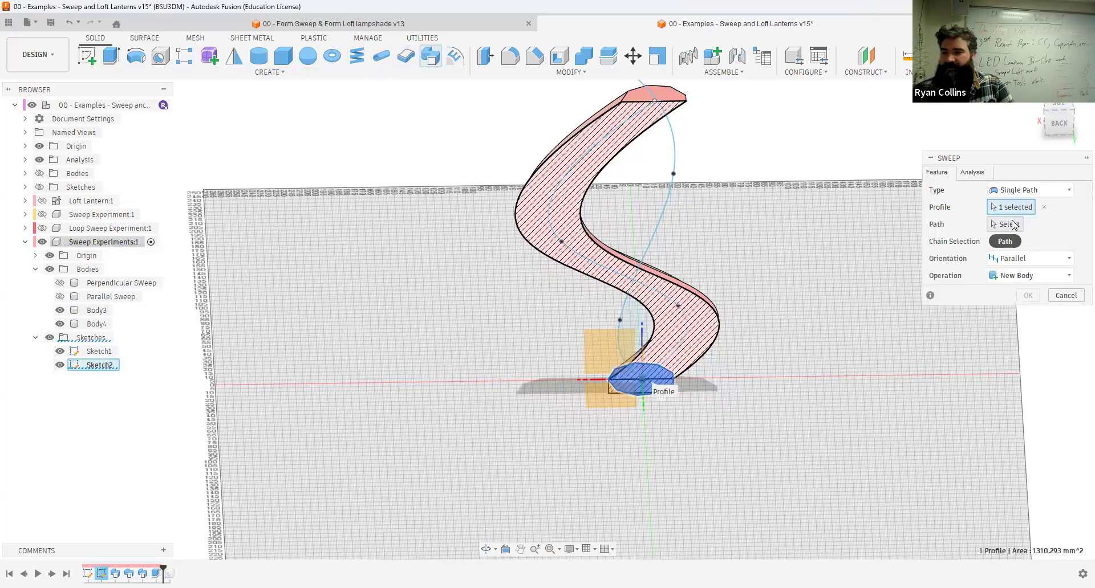
{"action": "left_click", "coordinate": [658, 225]}
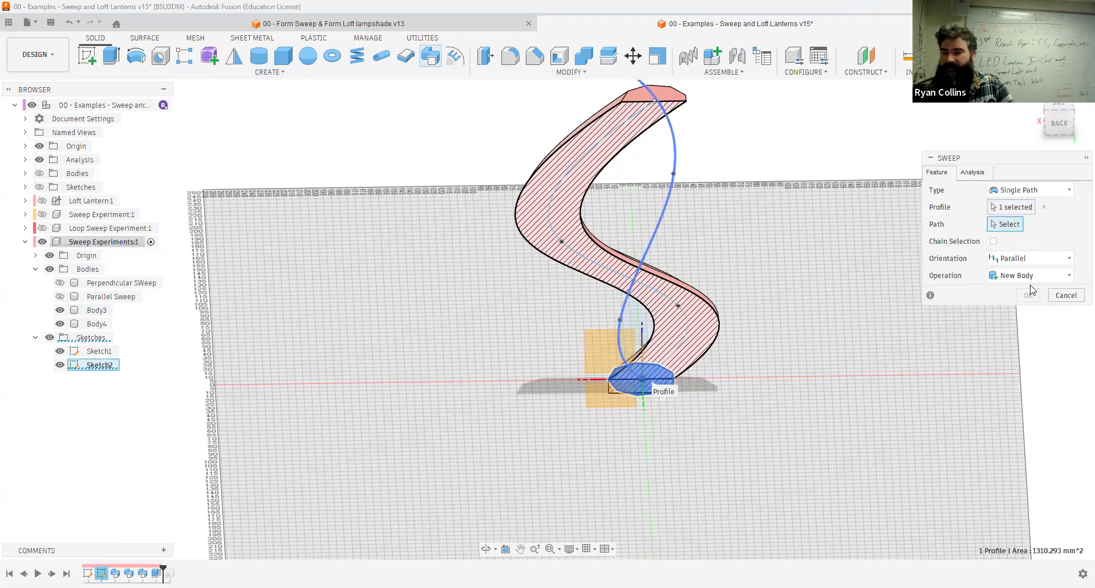
{"action": "left_click", "coordinate": [1015, 293]}
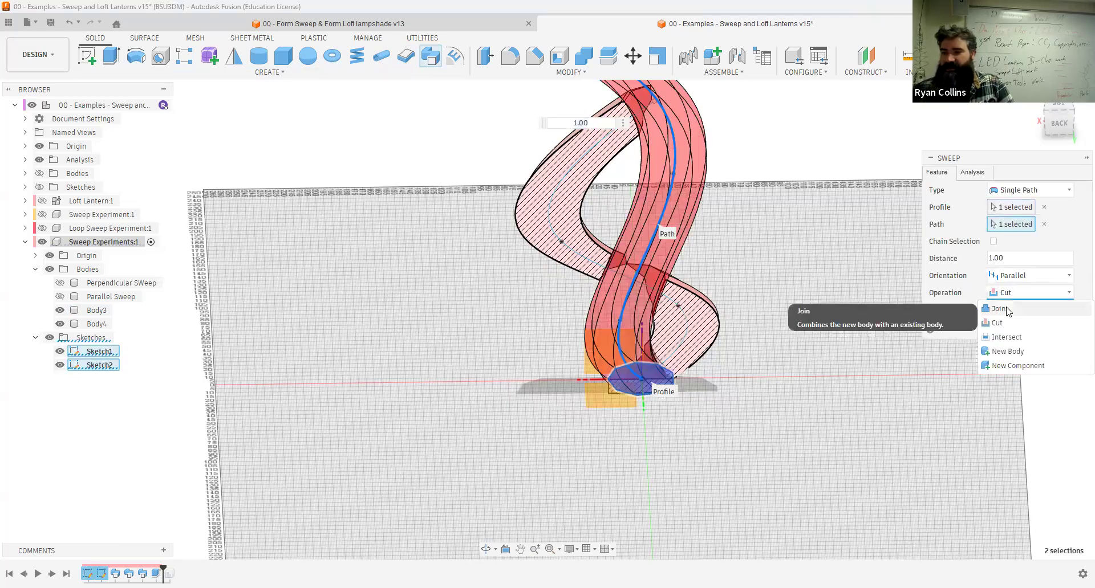
{"action": "left_click", "coordinate": [1004, 308]}
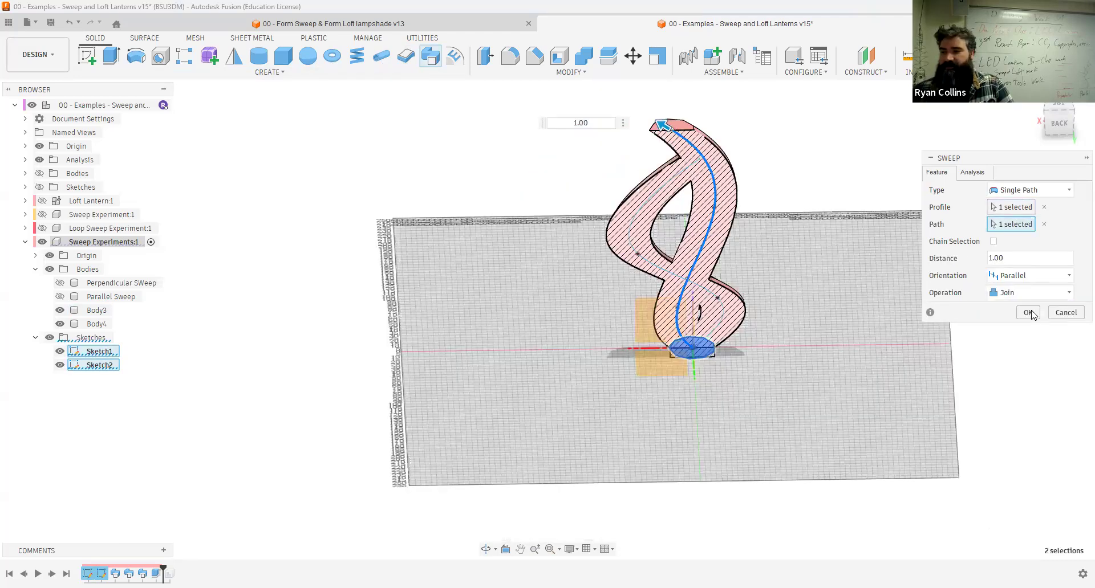
{"action": "key", "text": "Return"}
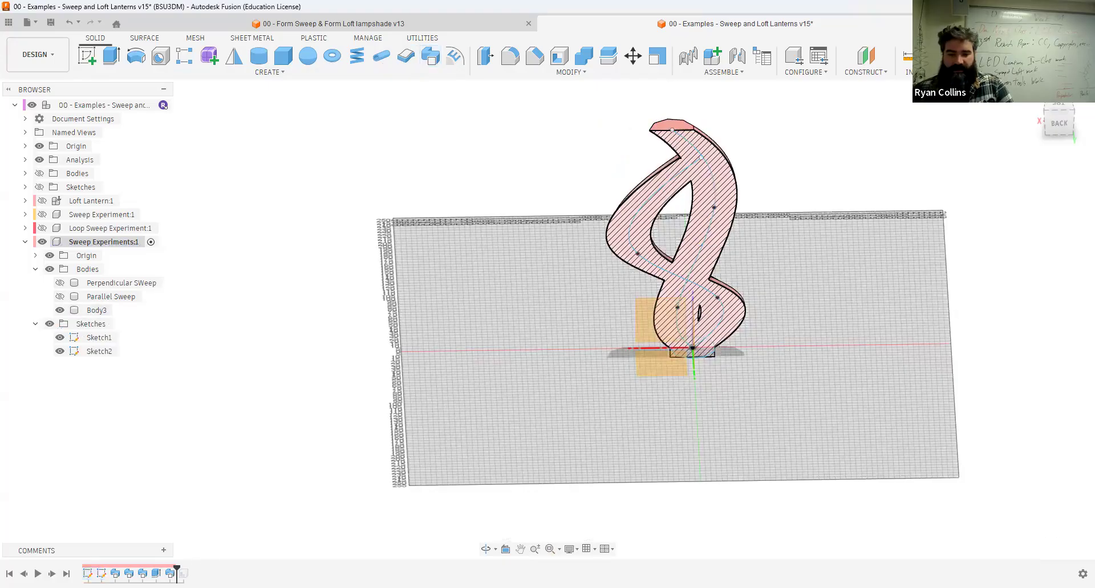
Step: Edit the last parallel sweep to exclude the base body from the join by hiding it, and show the base again
{"action": "right_click", "coordinate": [170, 574]}
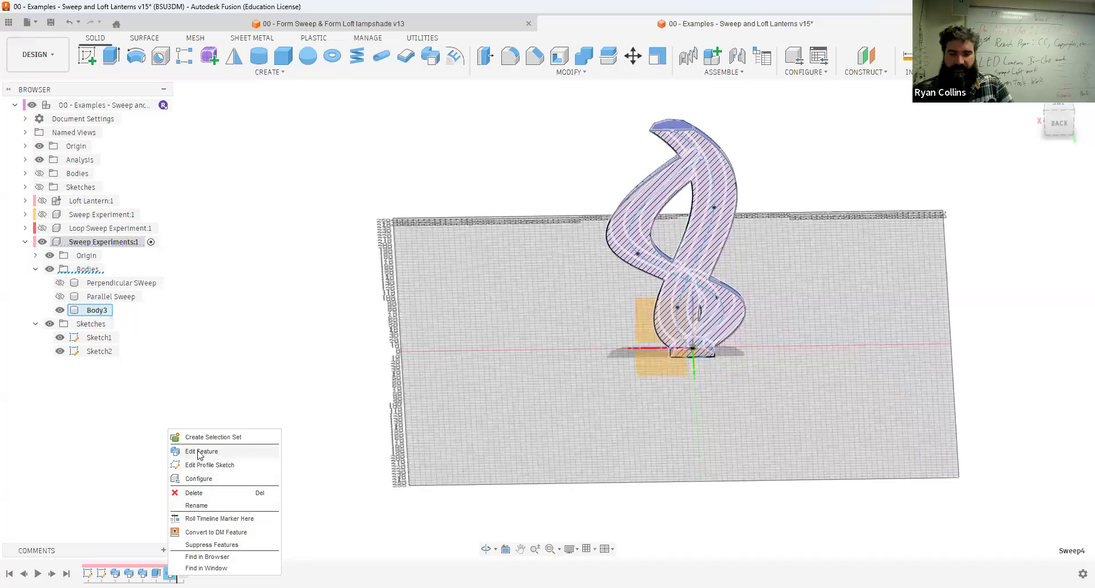
{"action": "left_click", "coordinate": [237, 452]}
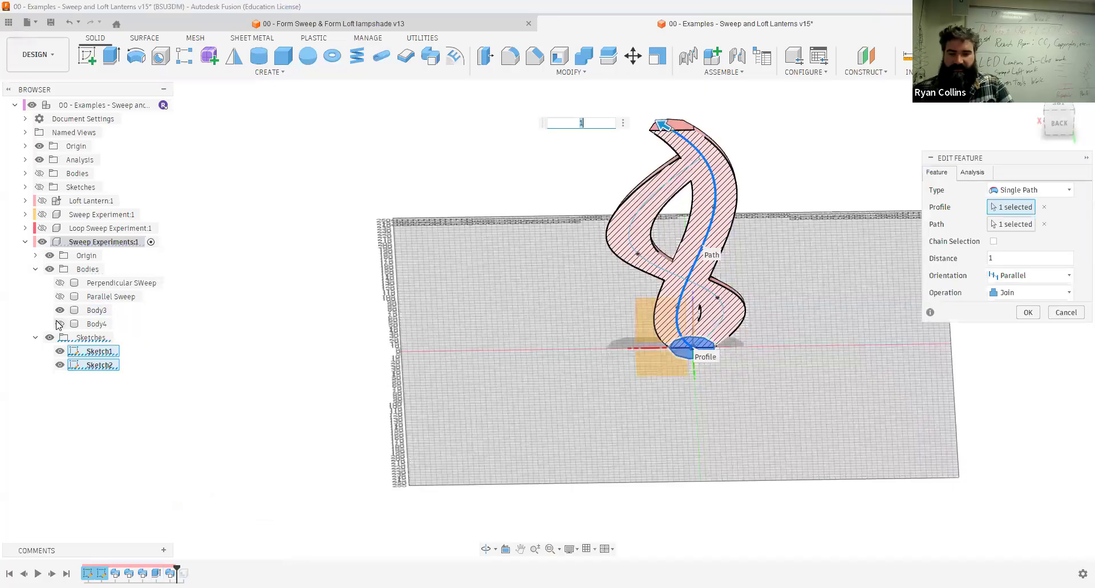
{"action": "middle_click_drag", "start_coordinate": [331, 330], "coordinate": [365, 359], "text": "shift"}
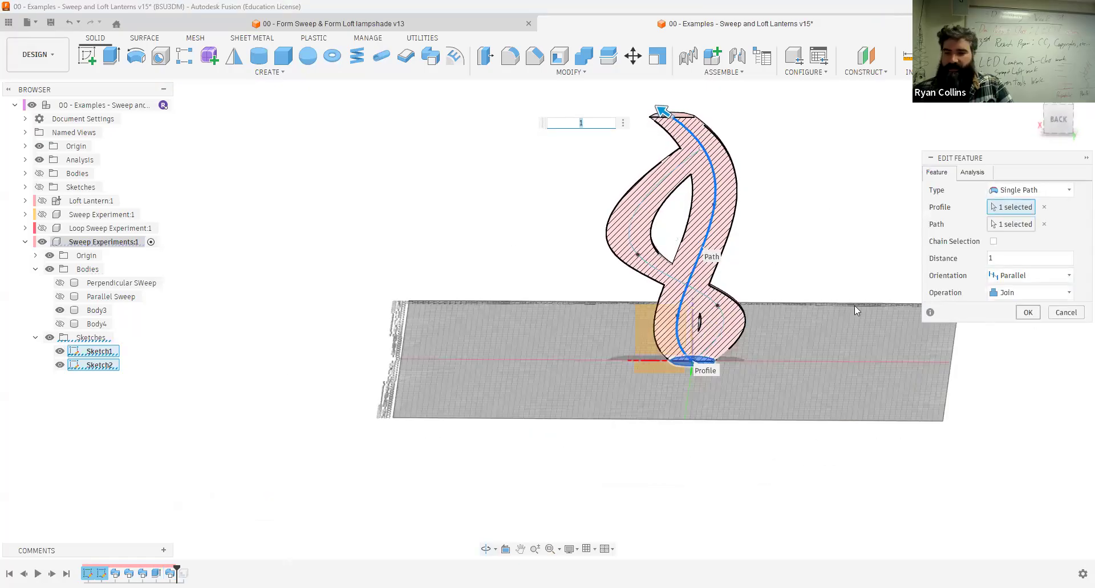
{"action": "left_click", "coordinate": [1029, 315]}
{"action": "left_click", "coordinate": [59, 324]}
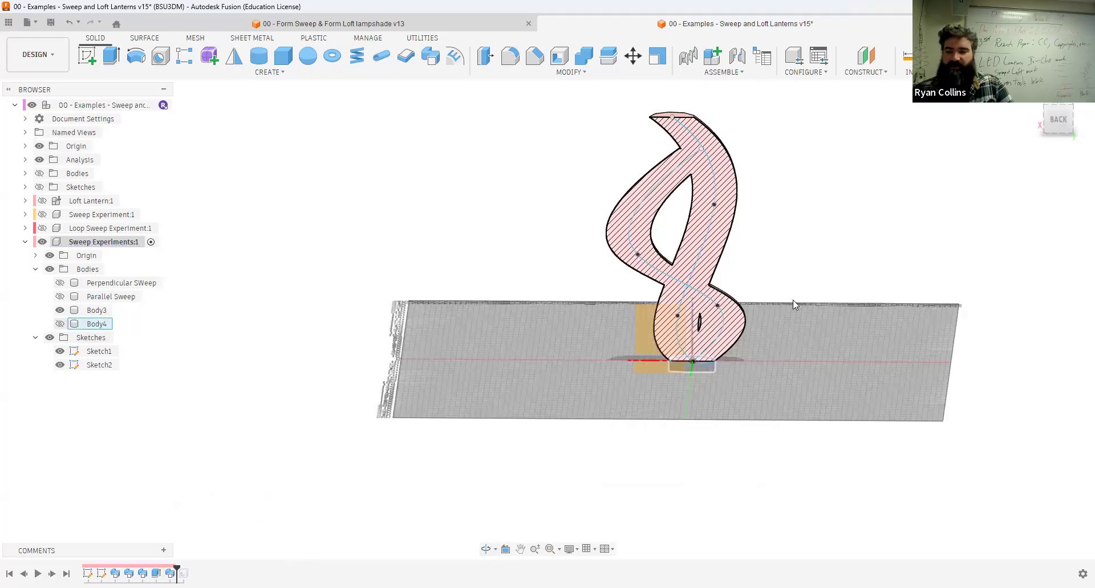
Step: Shell the joined double-sweep body with its upper end face removed and an inside thickness of 1 mm
{"action": "middle_click_drag", "start_coordinate": [813, 303], "coordinate": [621, 303], "text": "shift"}
{"action": "scroll", "coordinate": [694, 200], "scroll_direction": "up", "scroll_amount": 5}
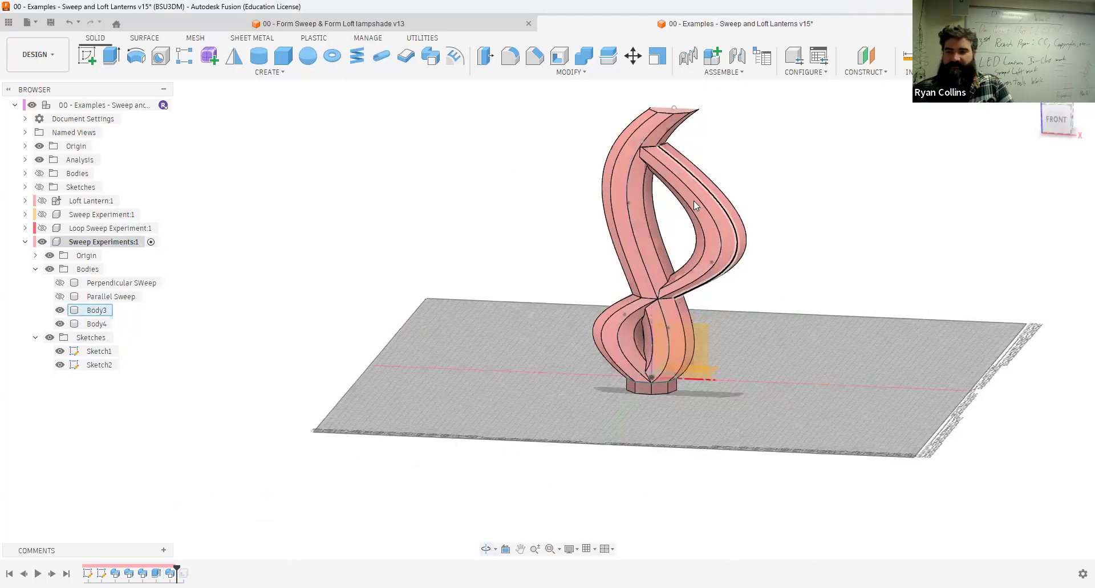
{"action": "middle_click_drag", "start_coordinate": [783, 192], "coordinate": [793, 213], "text": "shift"}
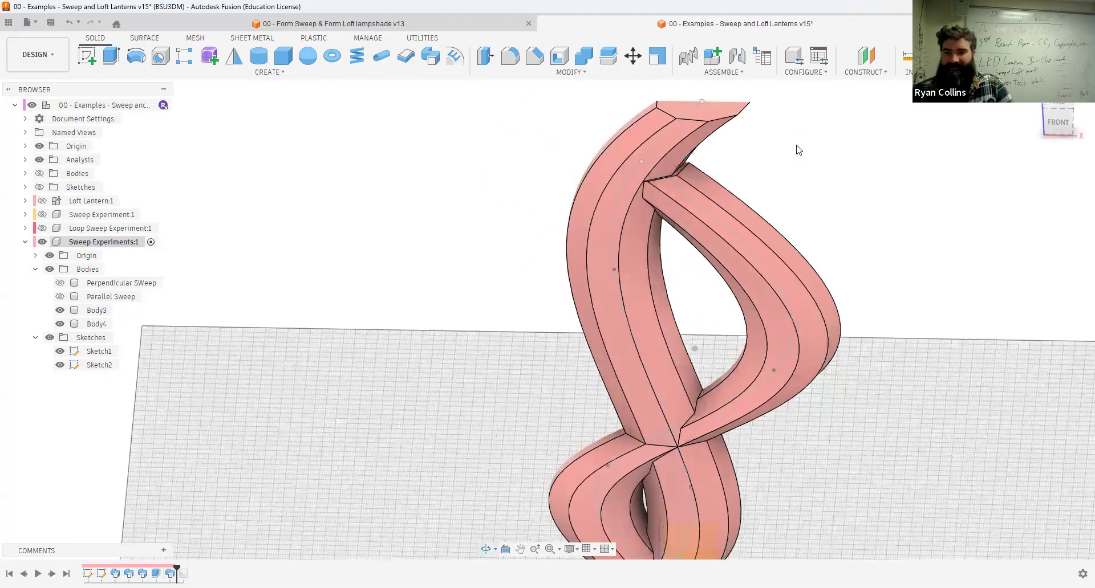
{"action": "middle_click_drag", "start_coordinate": [796, 147], "coordinate": [797, 182], "text": "shift"}
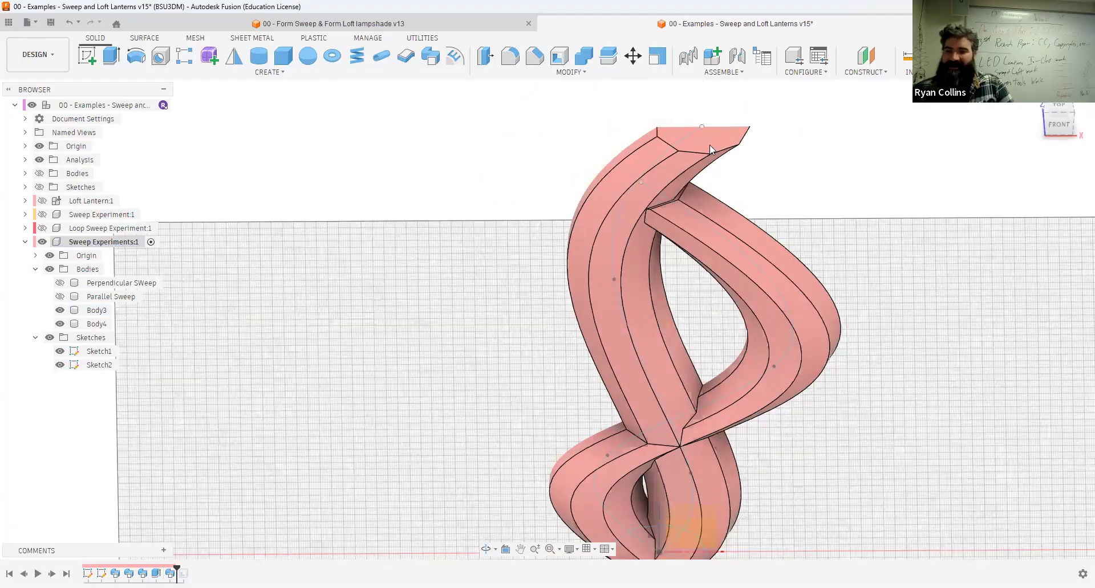
{"action": "left_click", "coordinate": [730, 140]}
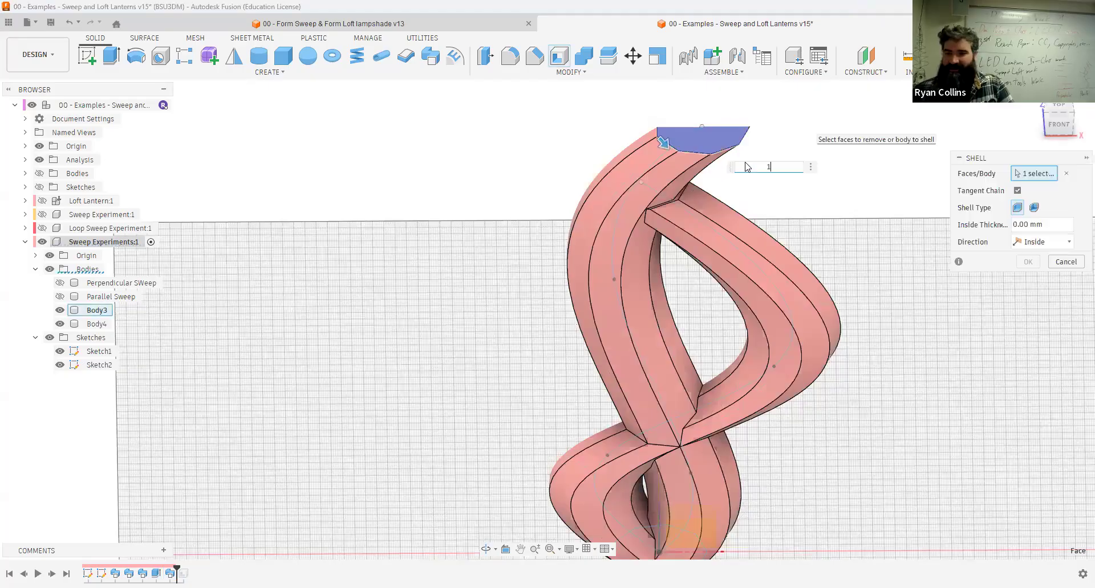
{"action": "type", "text": "1"}
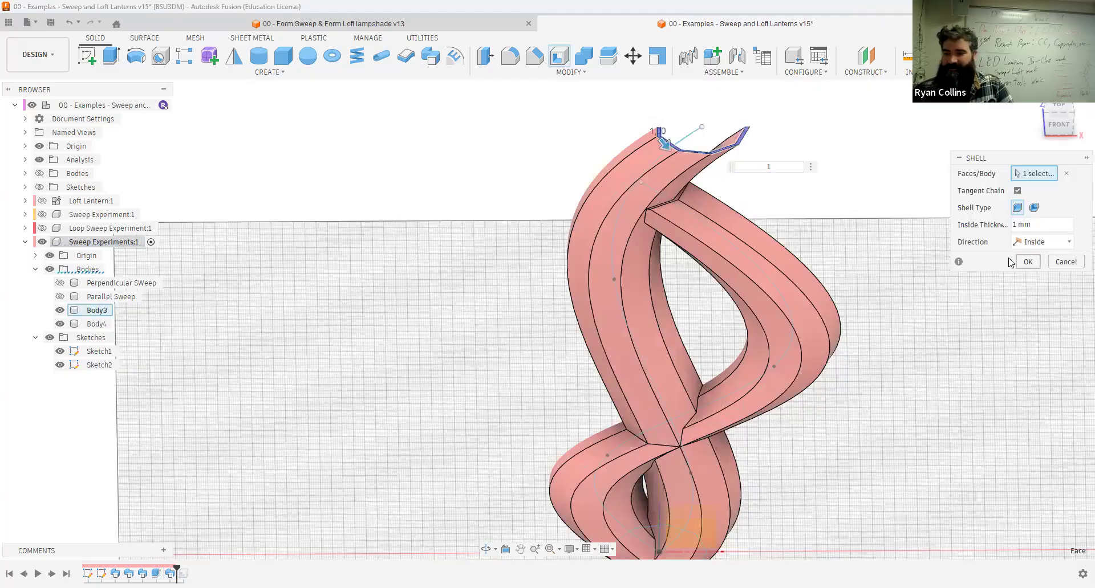
{"action": "key", "text": "Return"}
Step: Examine the shelled lantern's interior in section, and its whole exterior with the section analysis hidden
{"action": "middle_click_drag", "start_coordinate": [684, 278], "coordinate": [812, 266], "text": "shift"}
{"action": "mouse_move", "coordinate": [834, 281]}
{"action": "middle_mouse_down", "text": "shift"}
{"action": "mouse_move", "coordinate": [826, 247]}
{"action": "mouse_move", "coordinate": [823, 303]}
{"action": "mouse_move", "coordinate": [860, 289]}
{"action": "mouse_move", "coordinate": [828, 285]}
{"action": "mouse_move", "coordinate": [833, 295]}
{"action": "middle_mouse_up", "text": "shift"}
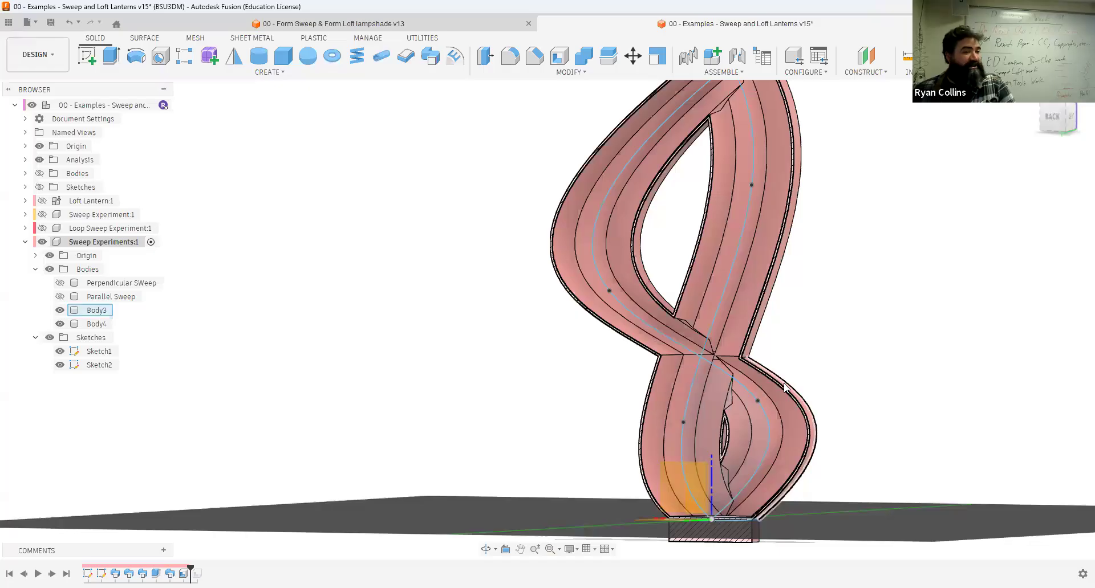
{"action": "middle_click_drag", "start_coordinate": [785, 306], "coordinate": [216, 257], "text": "shift"}
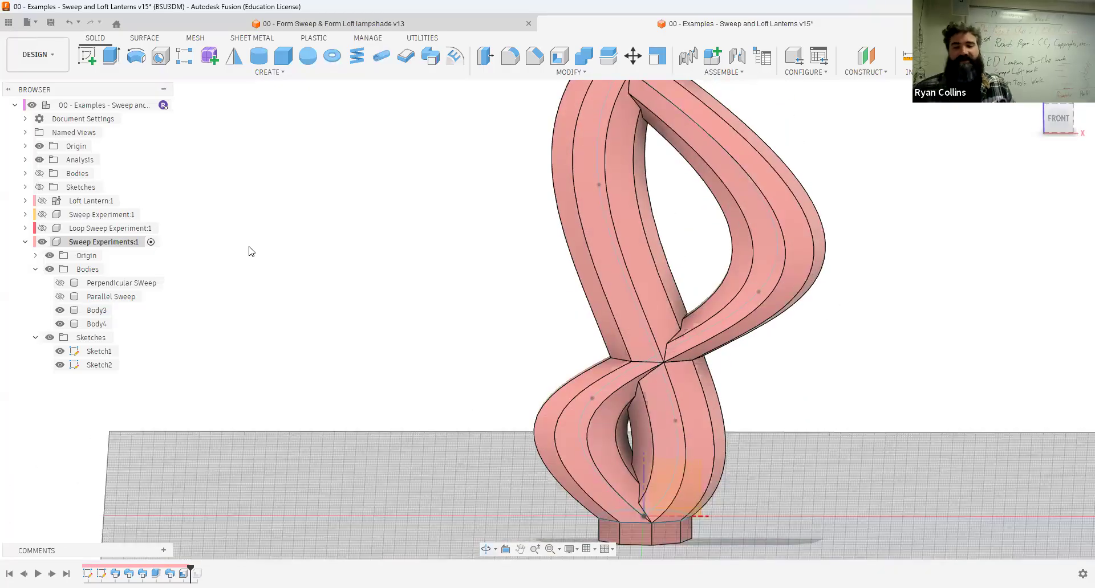
{"action": "scroll", "coordinate": [367, 310], "scroll_direction": "down", "scroll_amount": 3}
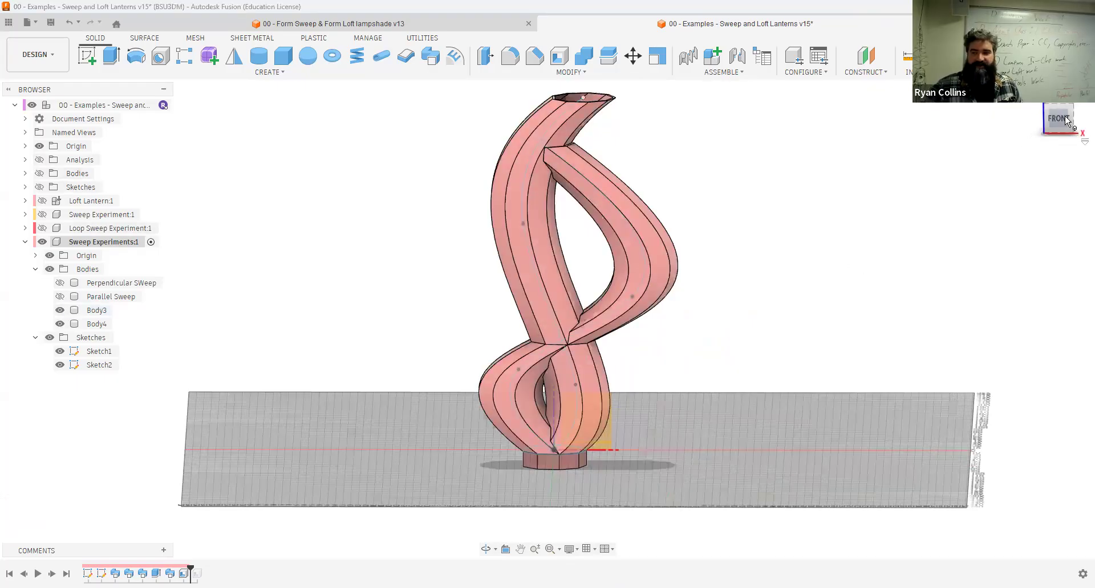
{"action": "left_click_drag", "start_coordinate": [1036, 134], "coordinate": [1013, 149]}
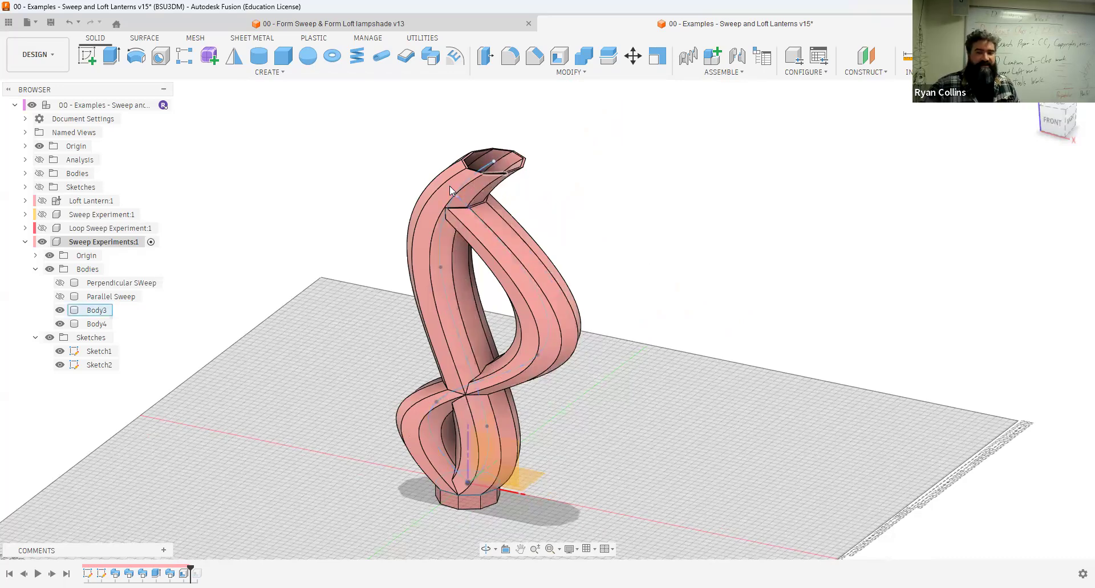
{"action": "left_click", "coordinate": [1052, 121]}
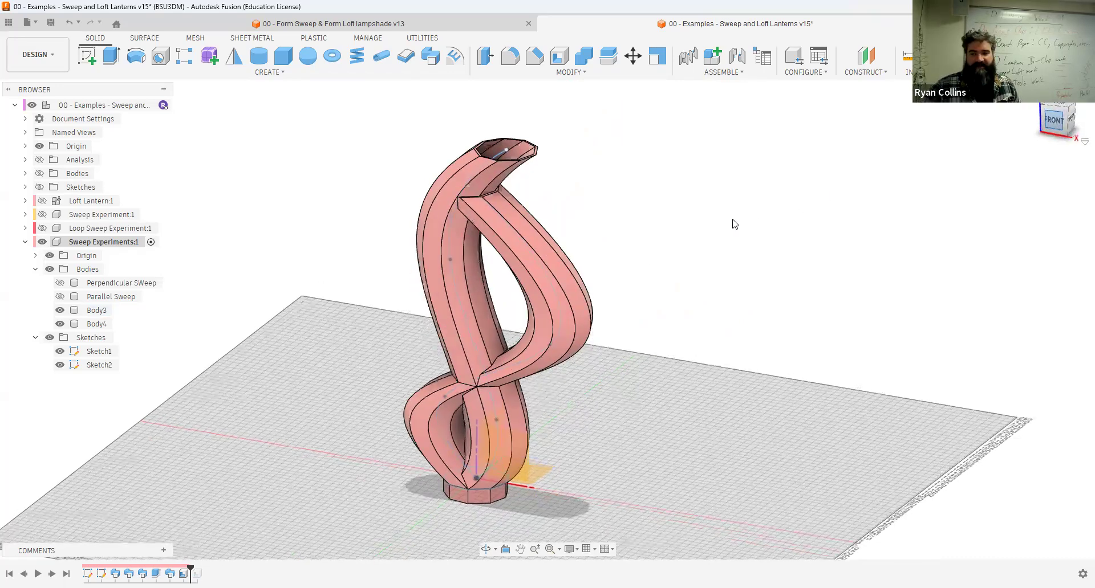
{"action": "scroll", "coordinate": [652, 234], "scroll_direction": "up", "scroll_amount": 2}
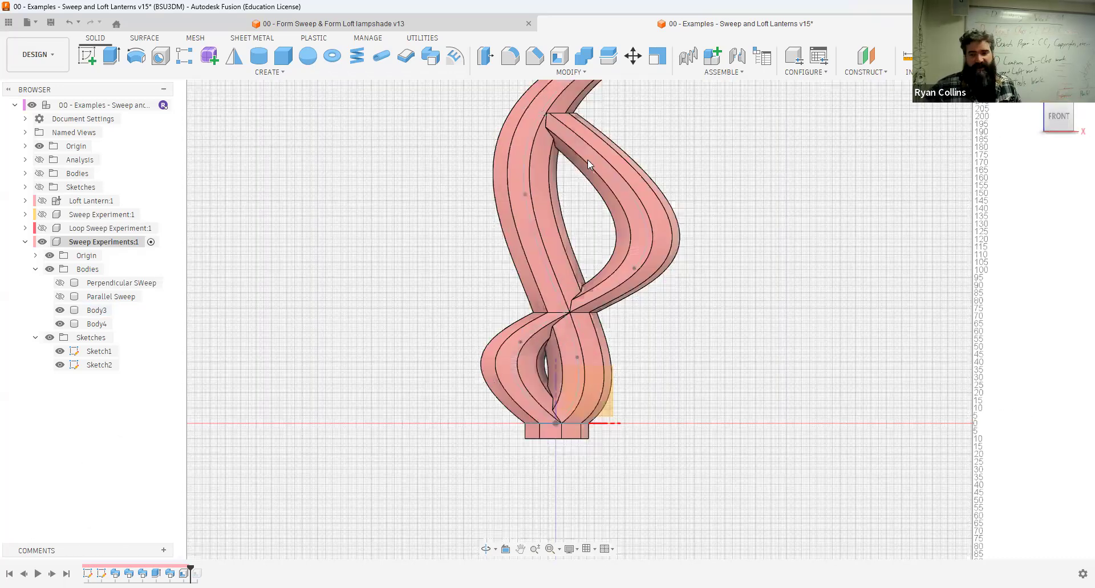
{"action": "middle_click_drag", "start_coordinate": [587, 159], "coordinate": [601, 252]}
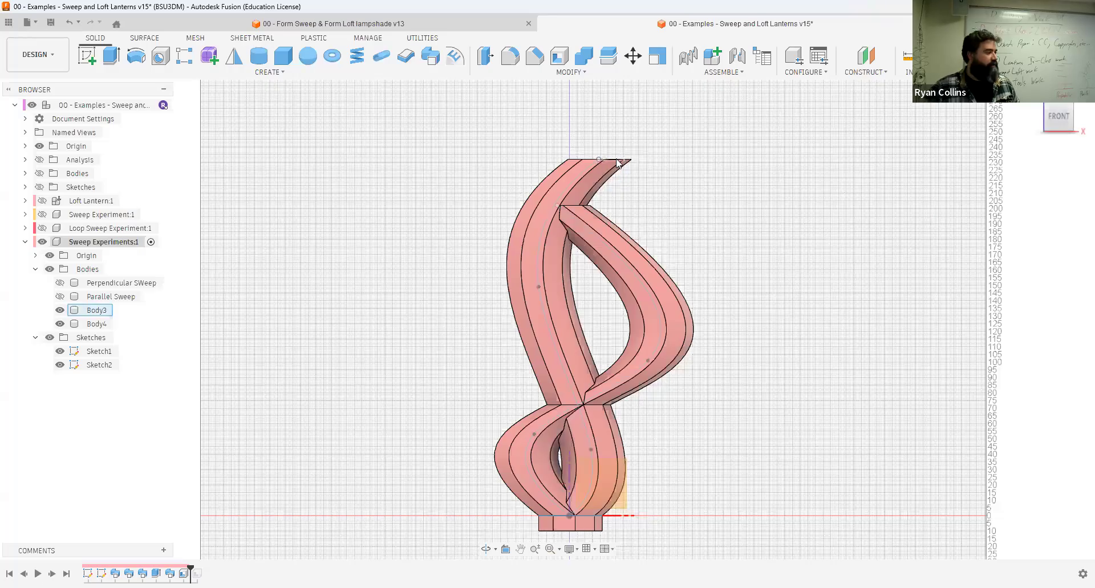
{"action": "middle_click_drag", "start_coordinate": [722, 323], "coordinate": [688, 218]}
{"action": "middle_click_drag", "start_coordinate": [702, 350], "coordinate": [342, 331], "text": "shift"}
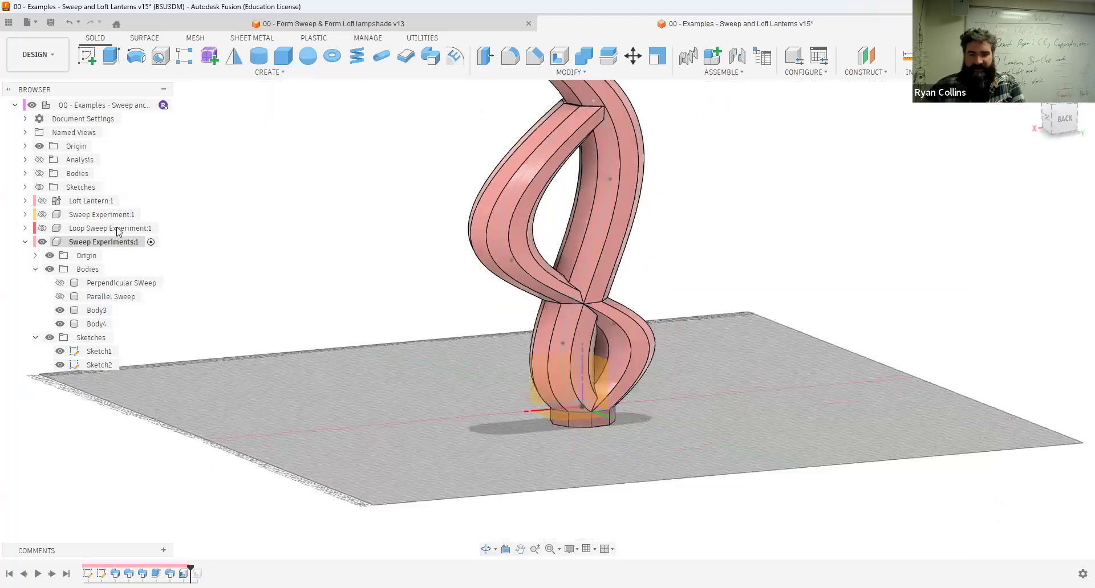
Step: Show the section analysis and compare the lantern's base with the sectioned LED base in the Form Sweep & Form Loft lampshade document
{"action": "left_click", "coordinate": [38, 160]}
{"action": "scroll", "coordinate": [545, 394], "scroll_direction": "up", "scroll_amount": 10}
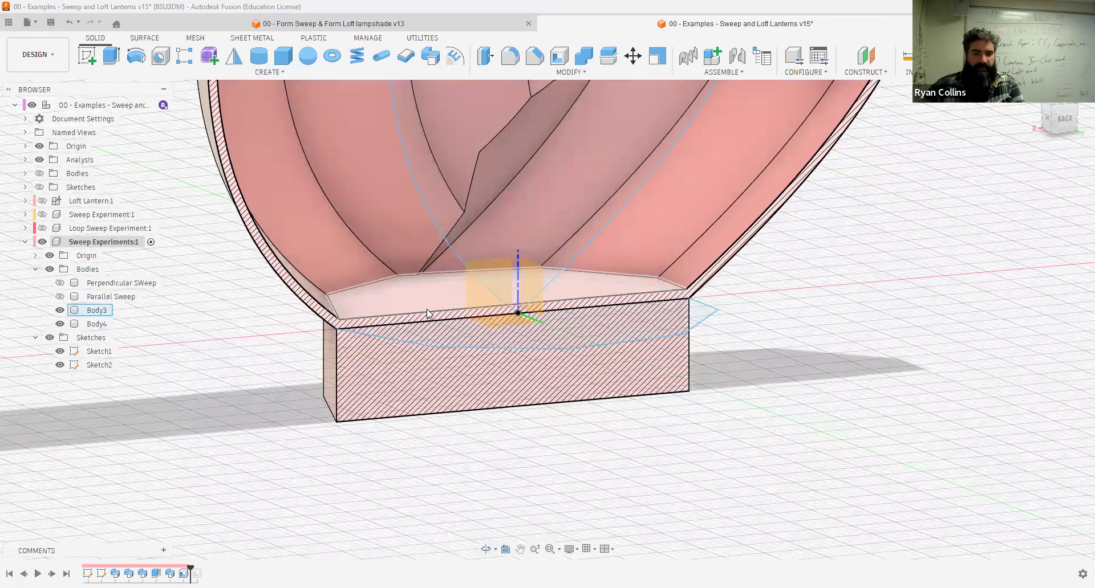
{"action": "left_click", "coordinate": [387, 25]}
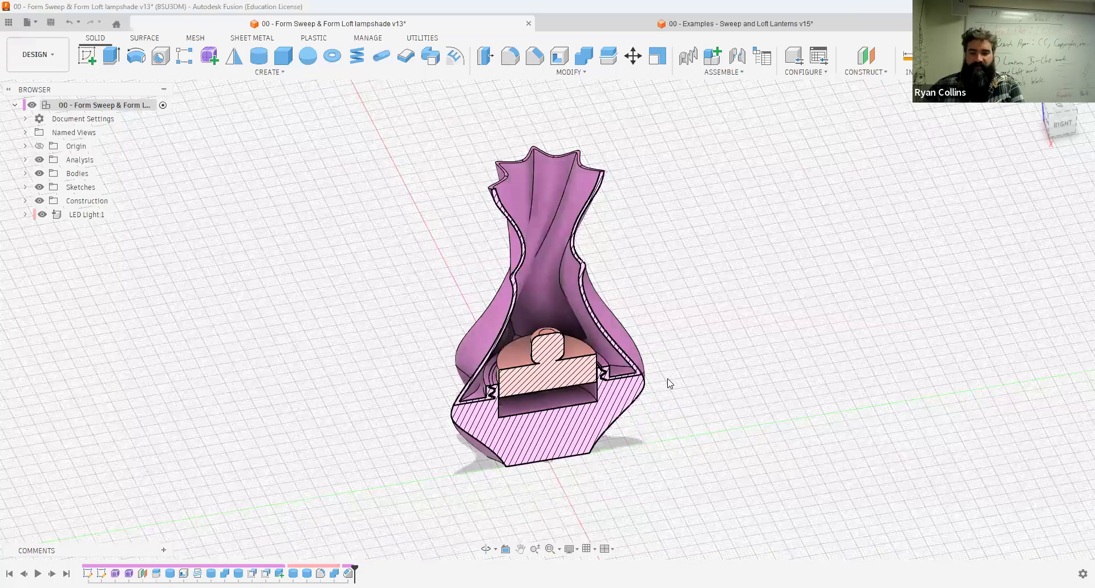
{"action": "middle_click_drag", "start_coordinate": [565, 410], "coordinate": [686, 376], "text": "shift"}
{"action": "scroll", "coordinate": [679, 348], "scroll_direction": "up", "scroll_amount": 5}
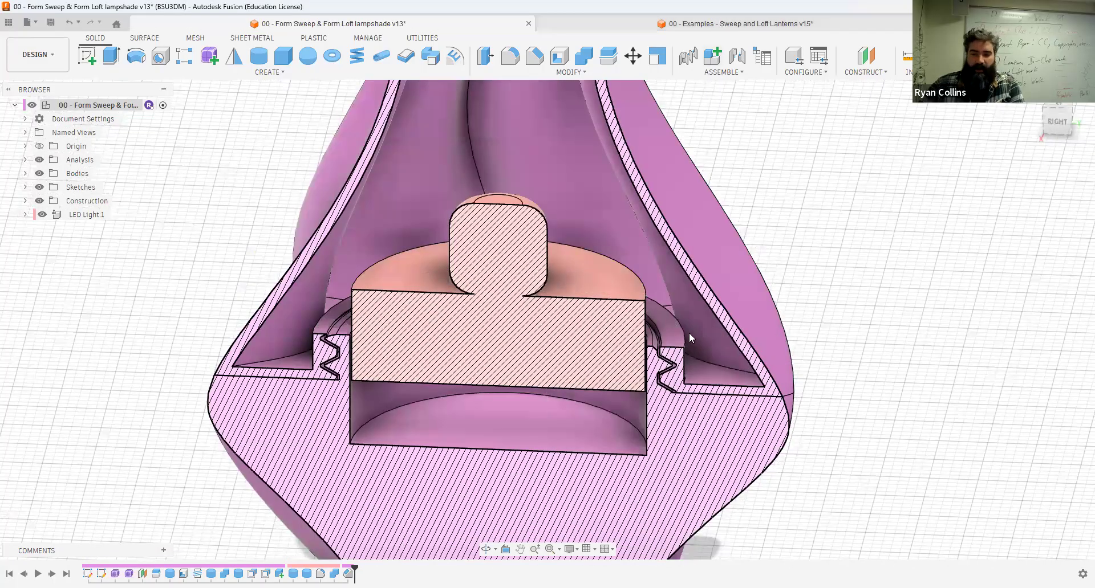
{"action": "key", "text": "ctrl+Tab"}
{"action": "scroll", "coordinate": [833, 300], "scroll_direction": "down", "scroll_amount": 5}
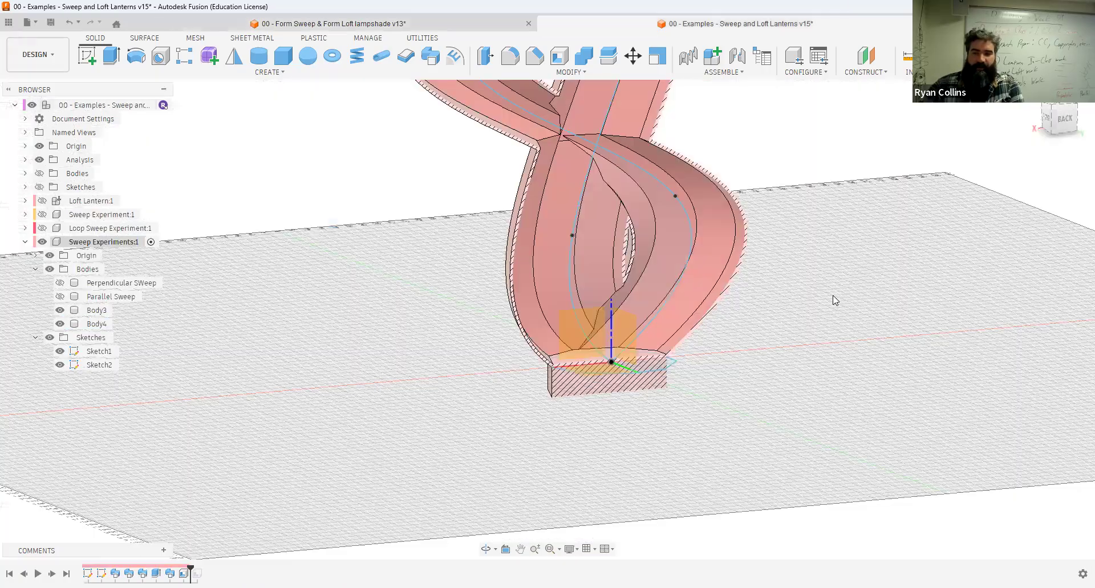
{"action": "scroll", "coordinate": [619, 439], "scroll_direction": "down", "scroll_amount": 2}
{"action": "middle_click_drag", "start_coordinate": [640, 415], "coordinate": [647, 416], "text": "shift"}
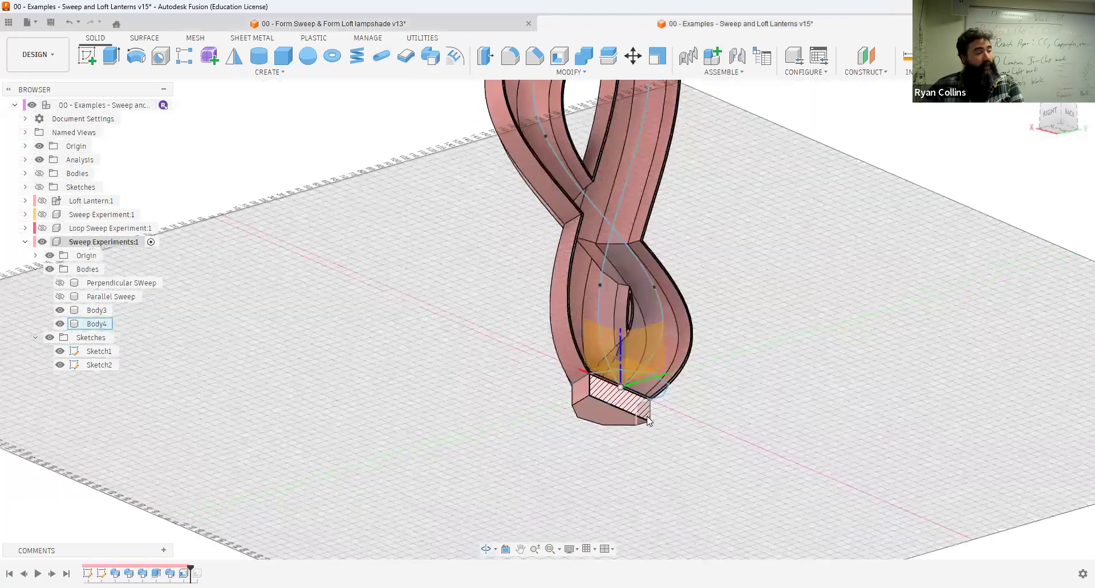
{"action": "left_click", "coordinate": [1070, 114]}
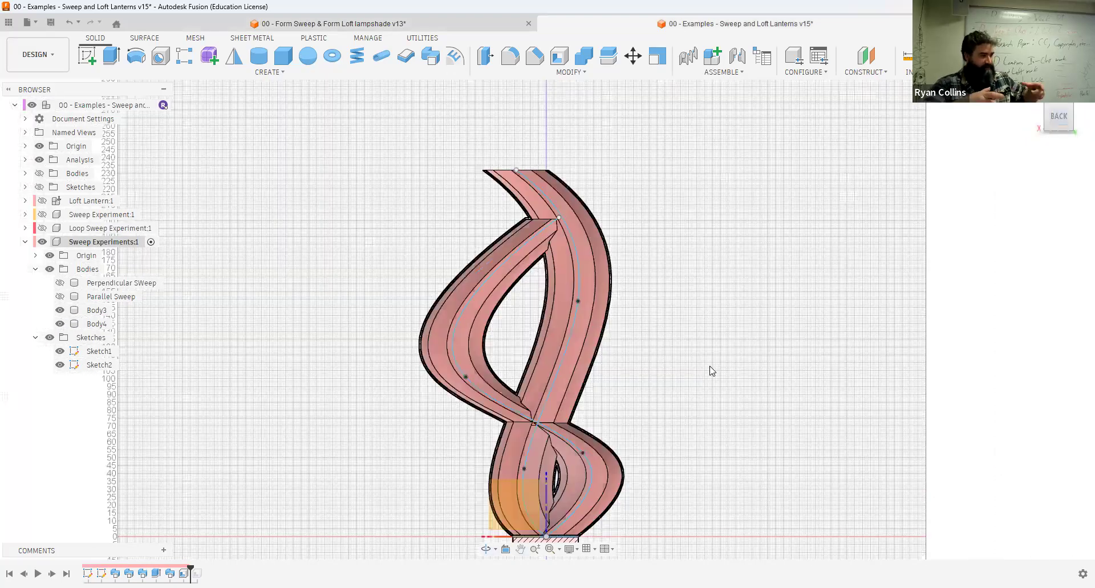
{"action": "scroll", "coordinate": [712, 371], "scroll_direction": "down", "scroll_amount": 2}
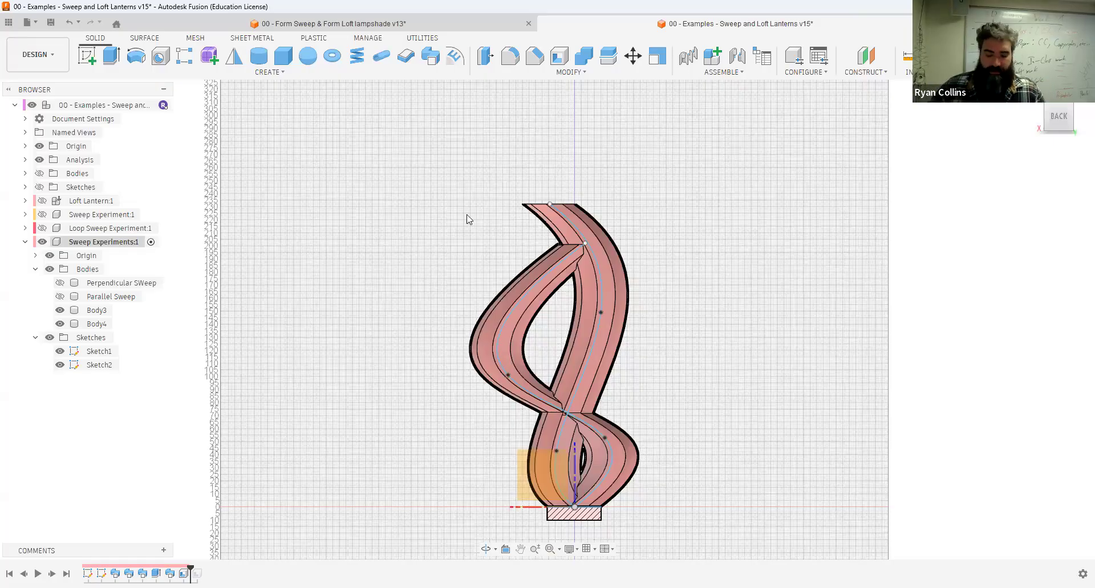
{"action": "mouse_move", "coordinate": [328, 259]}
{"action": "middle_mouse_down", "text": "shift"}
{"action": "mouse_move", "coordinate": [489, 279]}
{"action": "mouse_move", "coordinate": [481, 285]}
{"action": "middle_mouse_up", "text": "shift"}
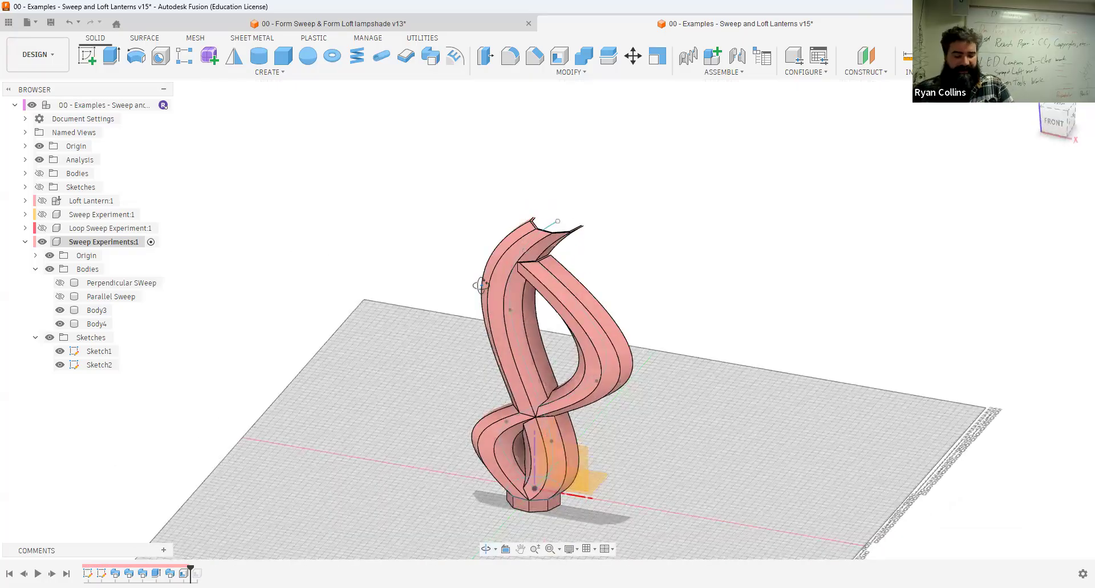
Step: Save the design with the version description "Double Noodle Lamp"
{"action": "key", "text": "ctrl+s"}
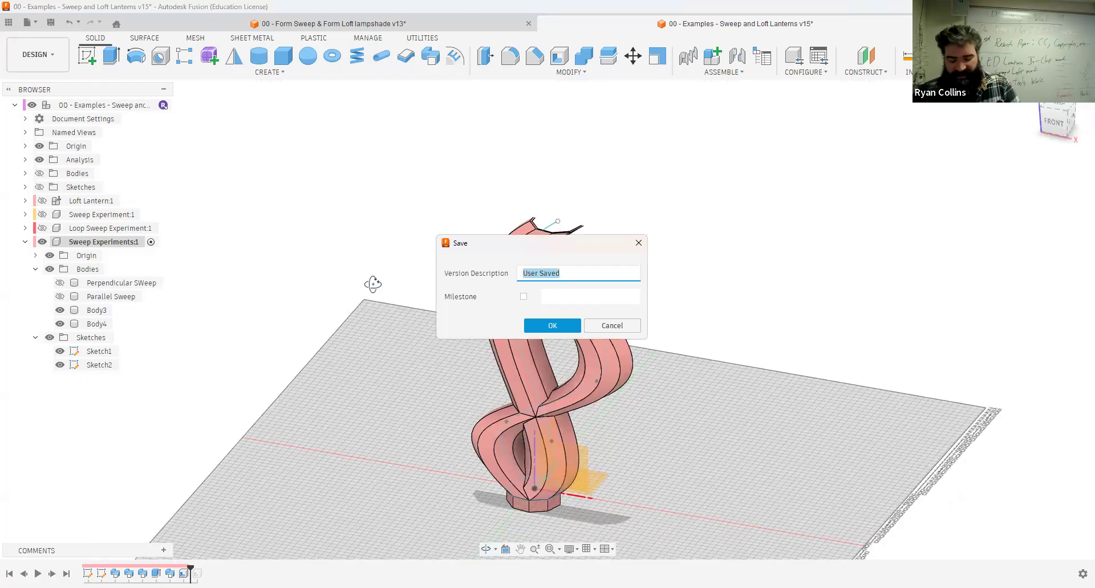
{"action": "type", "text": "D"}
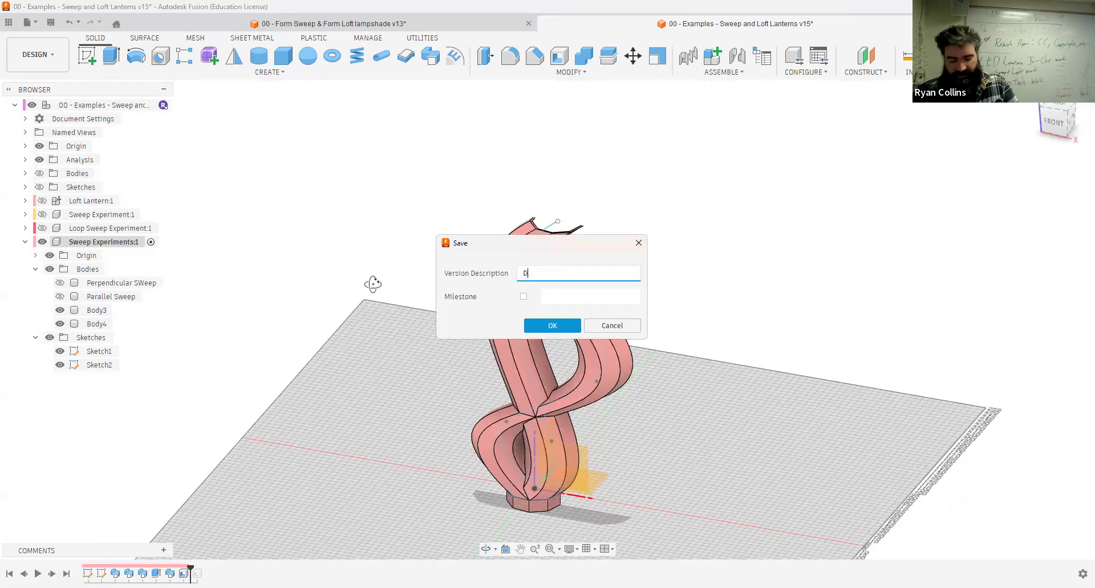
{"action": "type", "text": "ouble Noodle "}
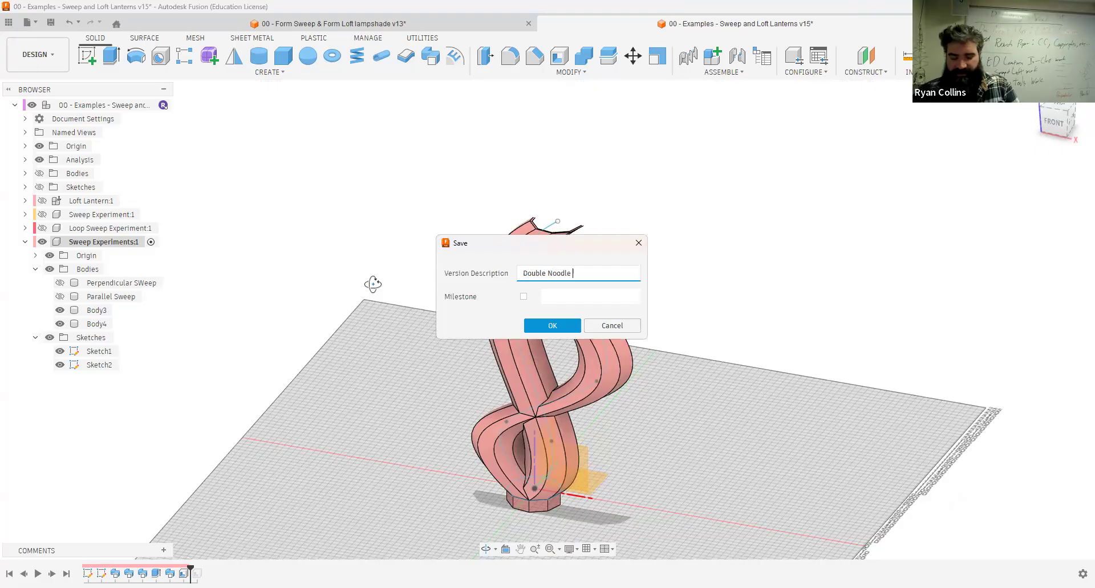
{"action": "type", "text": "Lamp"}
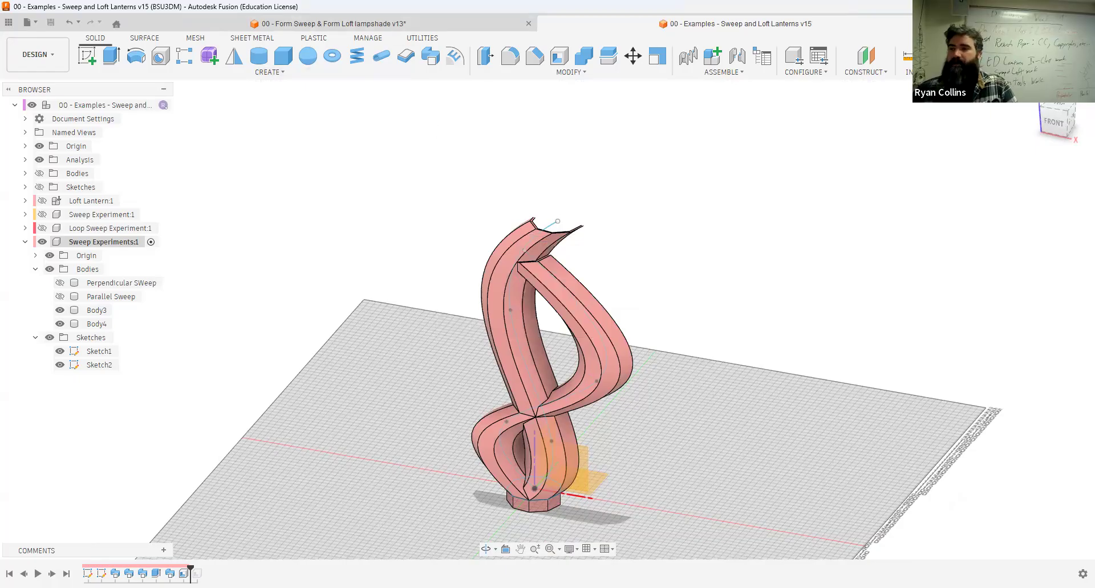
Step: Open the "00 -In class quick Form demo" design from the LED Lantern folder and view its twisted form from several sides
{"action": "left_click", "coordinate": [8, 24]}
{"action": "double_click", "coordinate": [76, 250]}
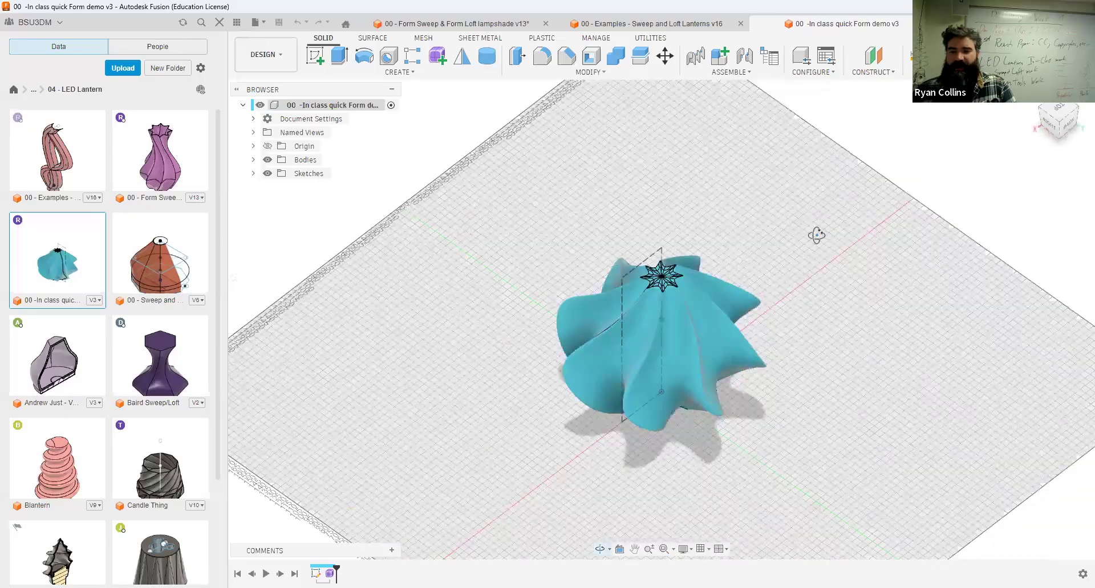
{"action": "mouse_move", "coordinate": [816, 235]}
{"action": "middle_mouse_down", "text": "shift"}
{"action": "mouse_move", "coordinate": [838, 225]}
{"action": "mouse_move", "coordinate": [799, 236]}
{"action": "middle_mouse_up", "text": "shift"}
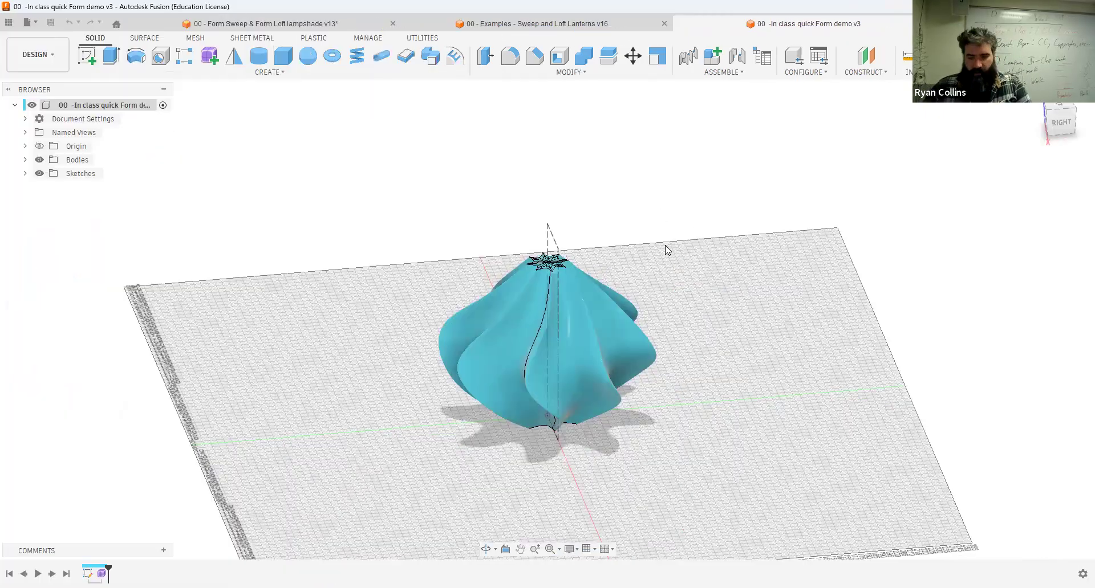
{"action": "middle_click_drag", "start_coordinate": [666, 247], "coordinate": [356, 199], "text": "shift"}
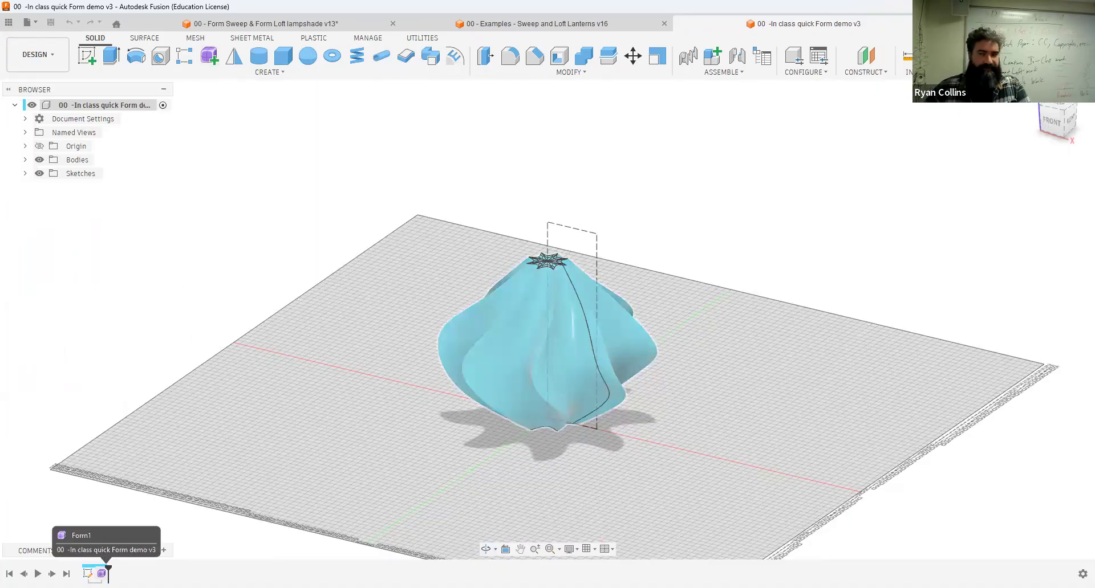
Step: Roll the Sweep and Loft Lanterns timeline to its end, and return to the In class quick Form demo document
{"action": "left_click", "coordinate": [539, 25]}
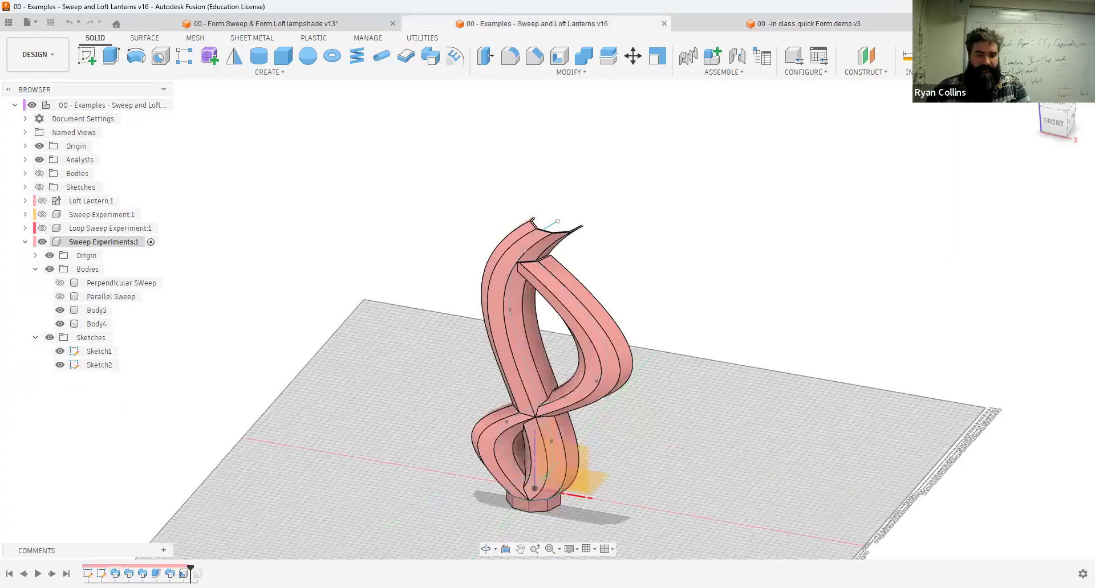
{"action": "left_click", "coordinate": [66, 573]}
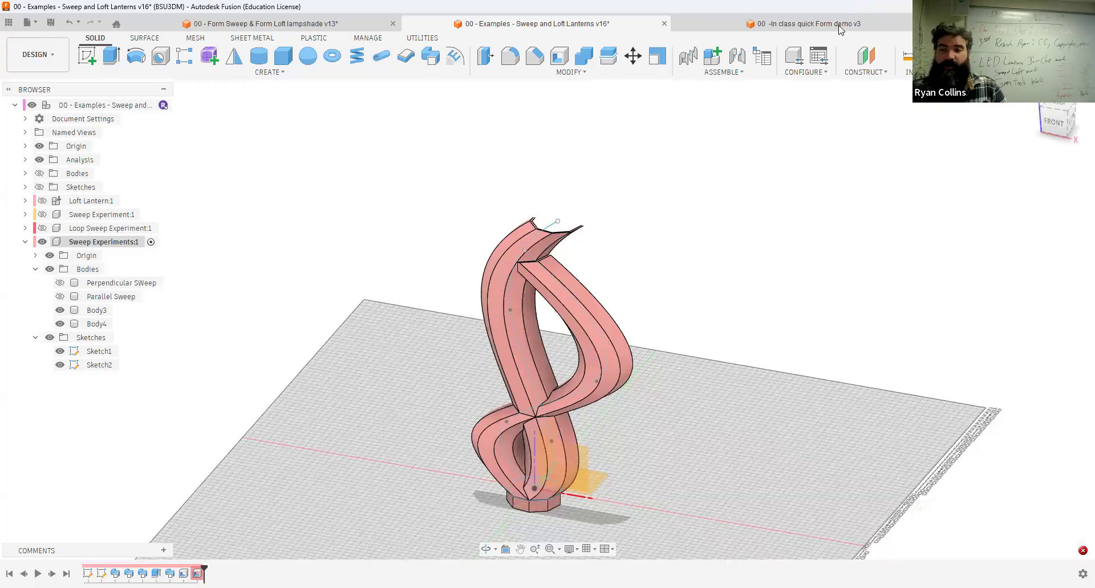
{"action": "key", "text": "ctrl+Tab"}
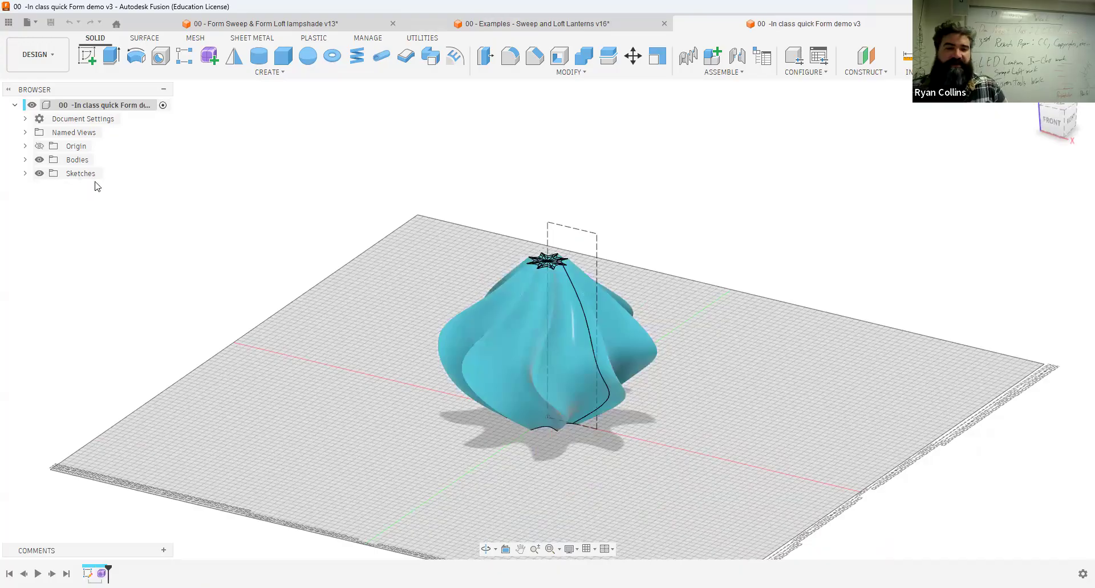
Step: Hide the existing lantern body in the In class quick Form demo document and start a new form
{"action": "left_click", "coordinate": [24, 160]}
{"action": "left_click", "coordinate": [49, 173]}
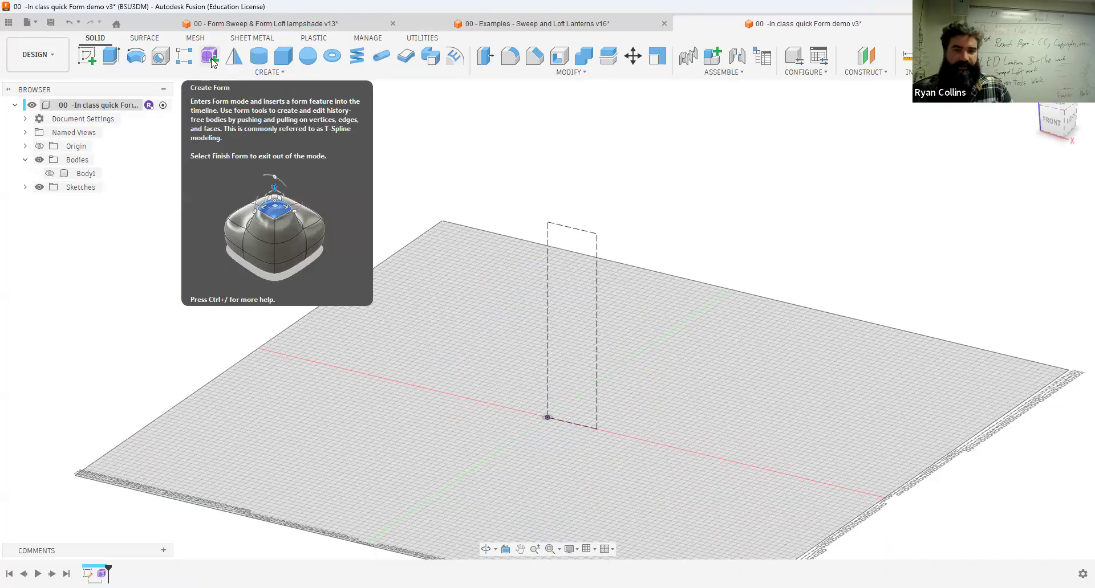
{"action": "left_click", "coordinate": [210, 59]}
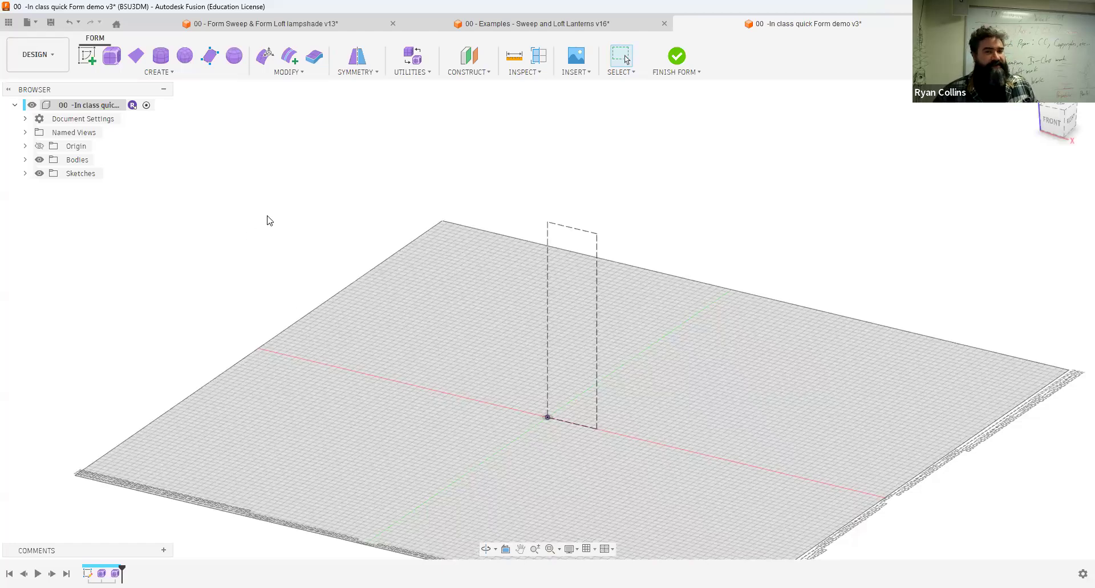
Step: Sketch an S-shaped four-point fit spline on the front plane, starting at the origin and curving upward, and finish the sketch
{"action": "left_click", "coordinate": [94, 57]}
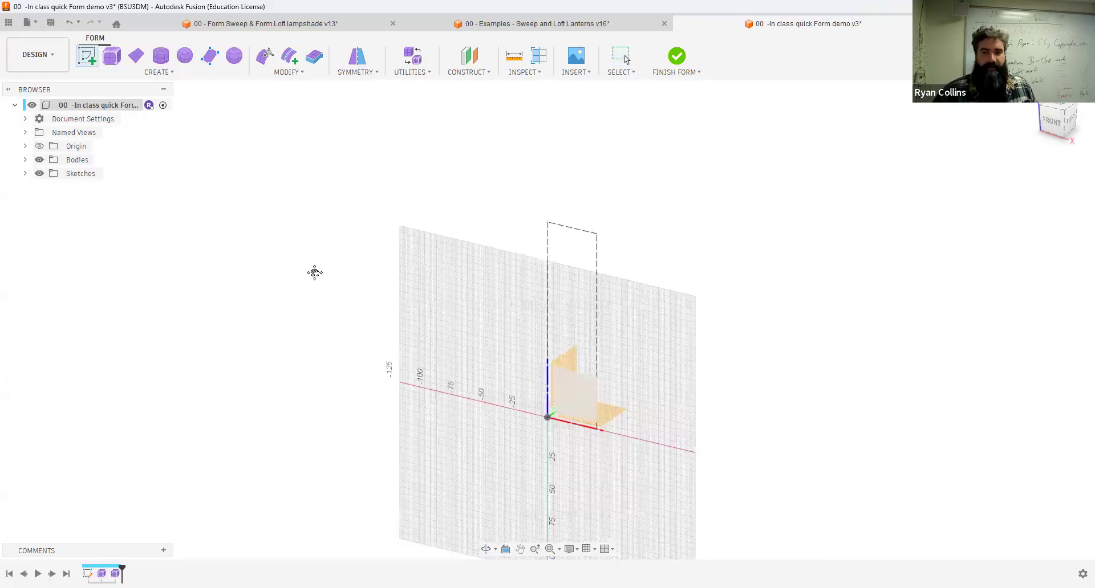
{"action": "left_click", "coordinate": [561, 418]}
{"action": "left_click", "coordinate": [525, 440]}
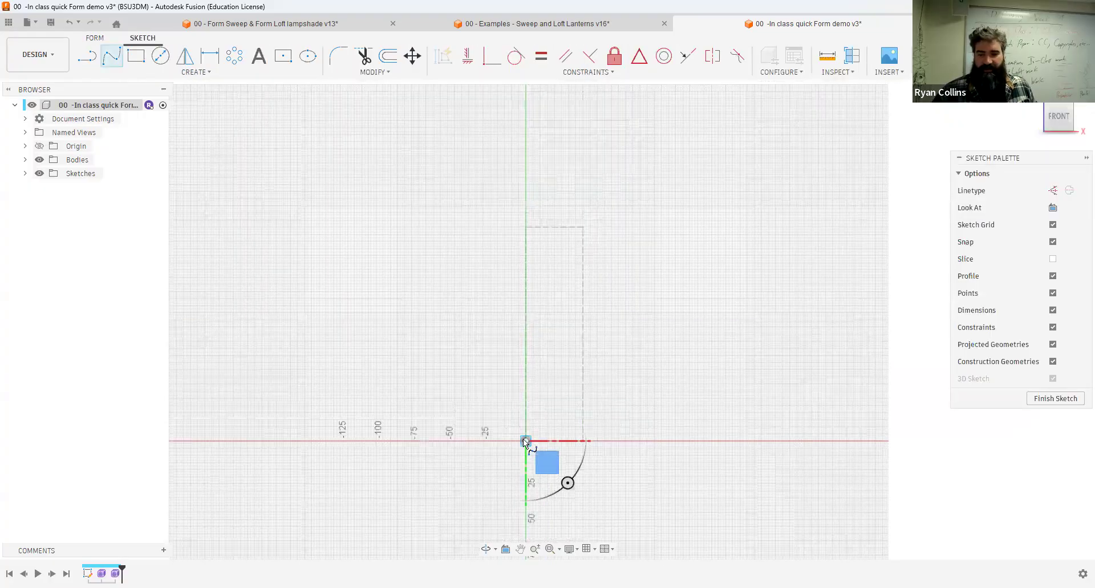
{"action": "left_click", "coordinate": [477, 368]}
{"action": "left_click", "coordinate": [592, 179]}
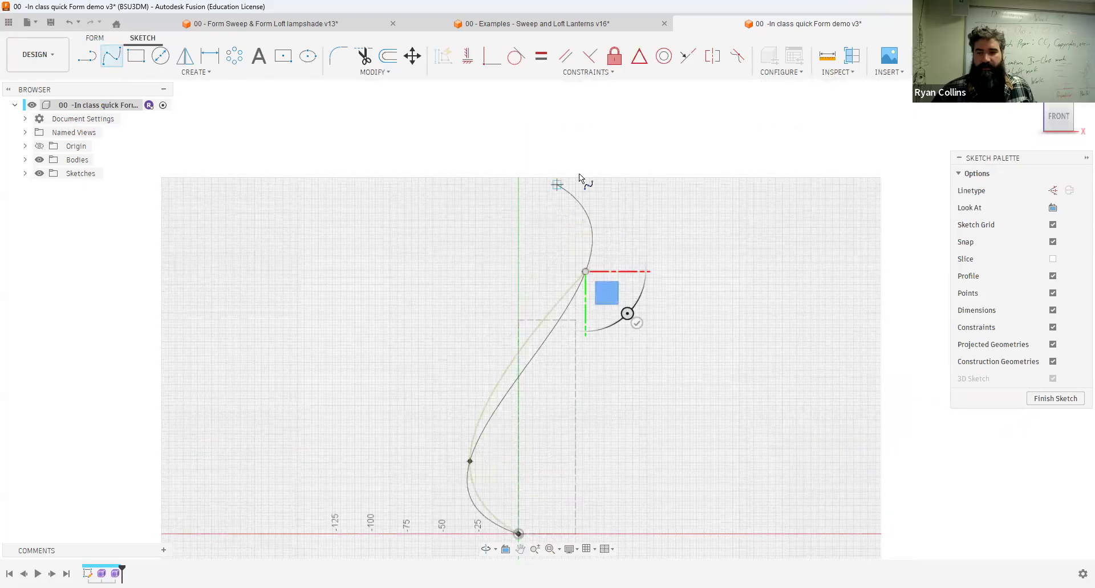
{"action": "left_click", "coordinate": [585, 169]}
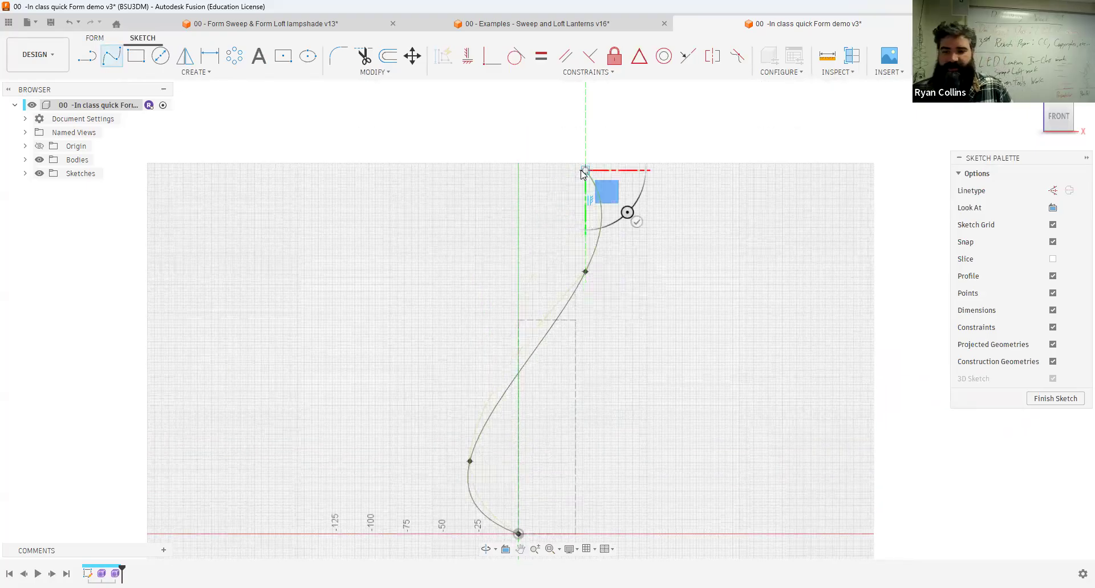
{"action": "key", "text": "Escape"}
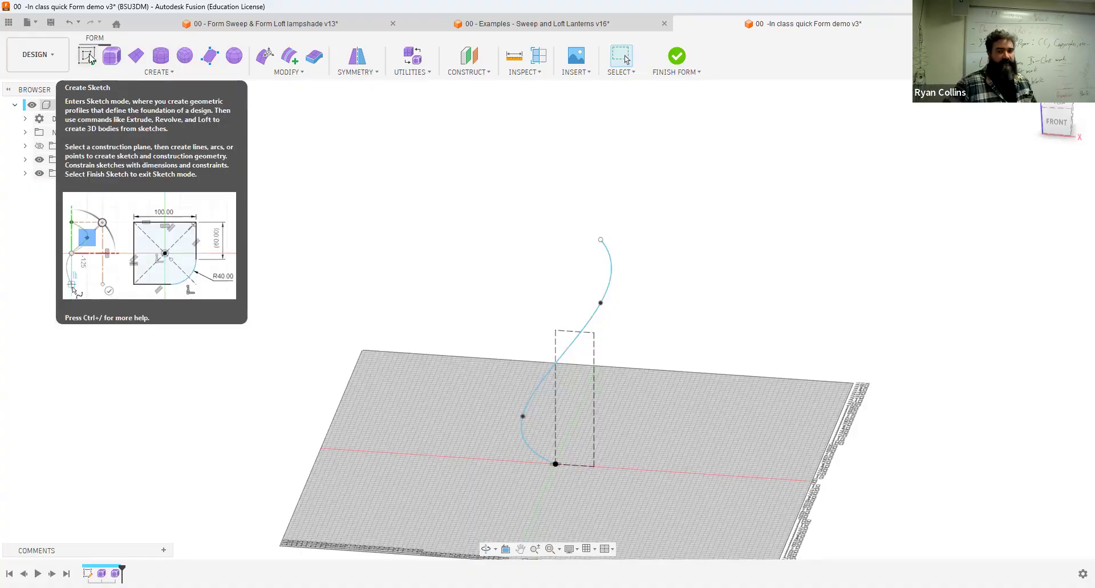
Step: Glance at the Sweep and Loft Lanterns example, then sketch a 45 mm circumscribed hexagon centred on the origin of the ground plane
{"action": "left_click", "coordinate": [515, 25]}
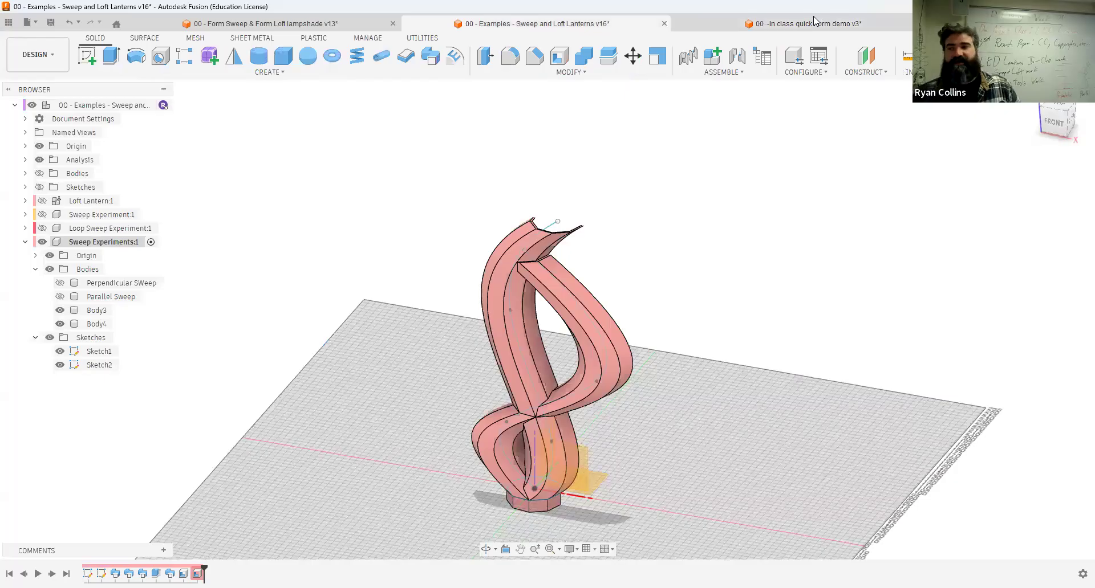
{"action": "left_click", "coordinate": [91, 59]}
{"action": "left_click", "coordinate": [602, 438]}
{"action": "middle_click_drag", "start_coordinate": [539, 458], "coordinate": [588, 452]}
{"action": "left_click", "coordinate": [594, 451]}
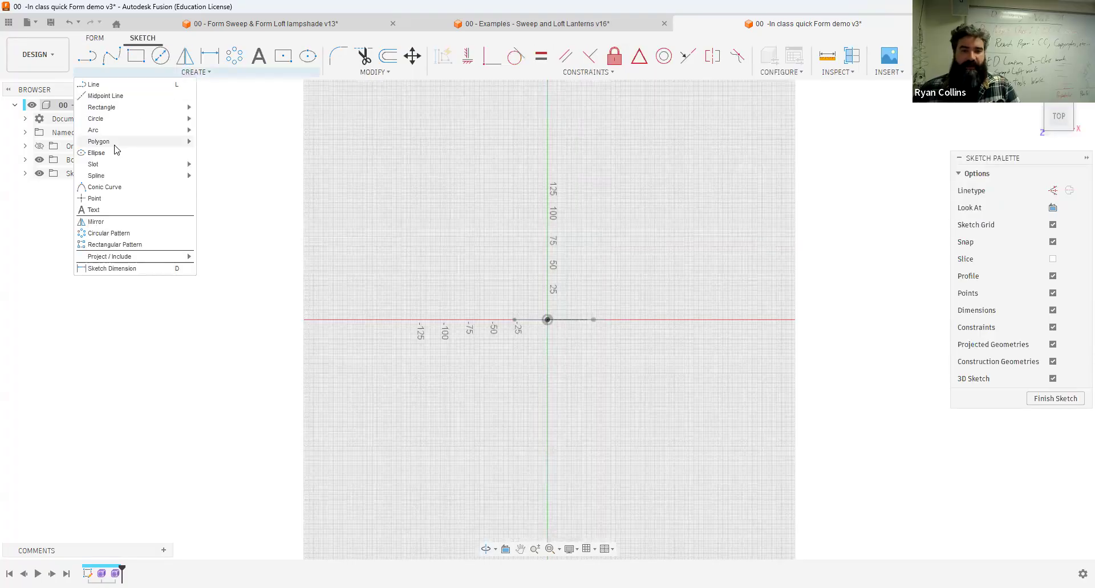
{"action": "mouse_move", "coordinate": [117, 142]}
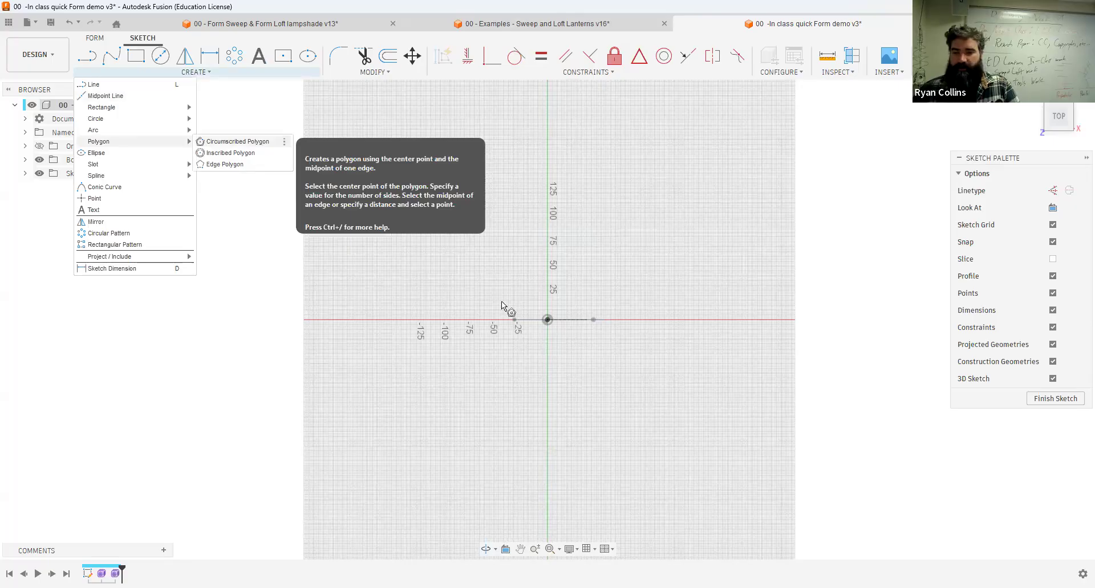
{"action": "left_click", "coordinate": [547, 320]}
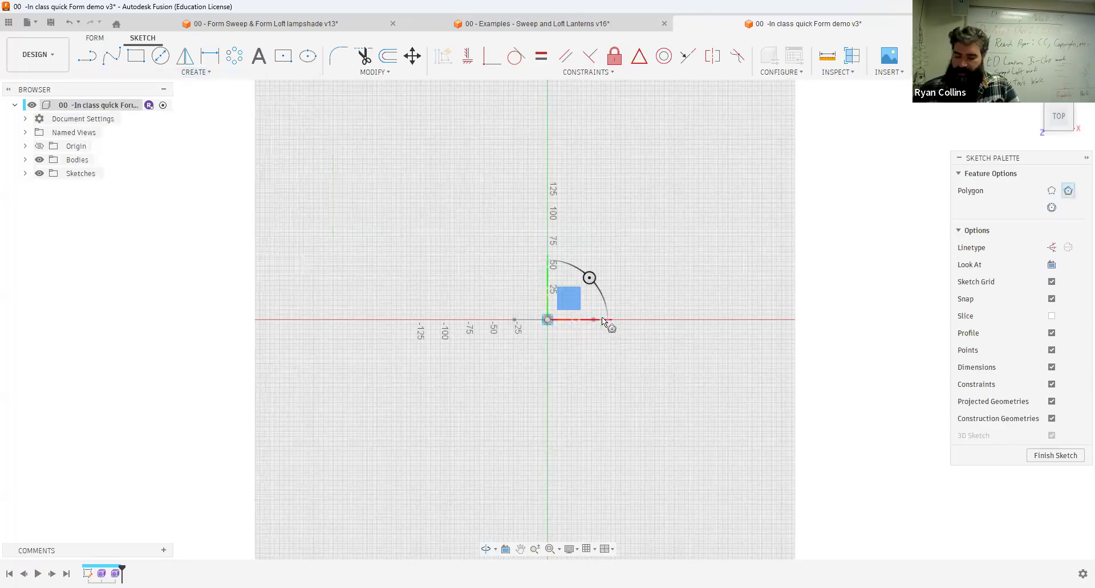
{"action": "type", "text": "45"}
{"action": "key", "text": "Tab"}
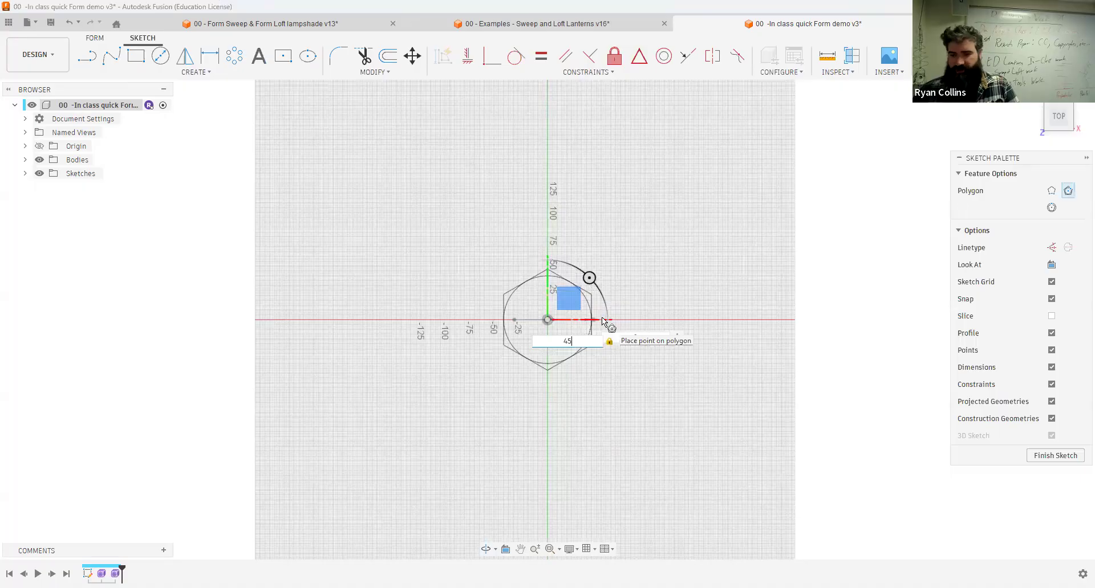
{"action": "key", "text": "Return"}
{"action": "middle_click_drag", "start_coordinate": [786, 303], "coordinate": [799, 196], "text": "shift"}
{"action": "left_click", "coordinate": [992, 56]}
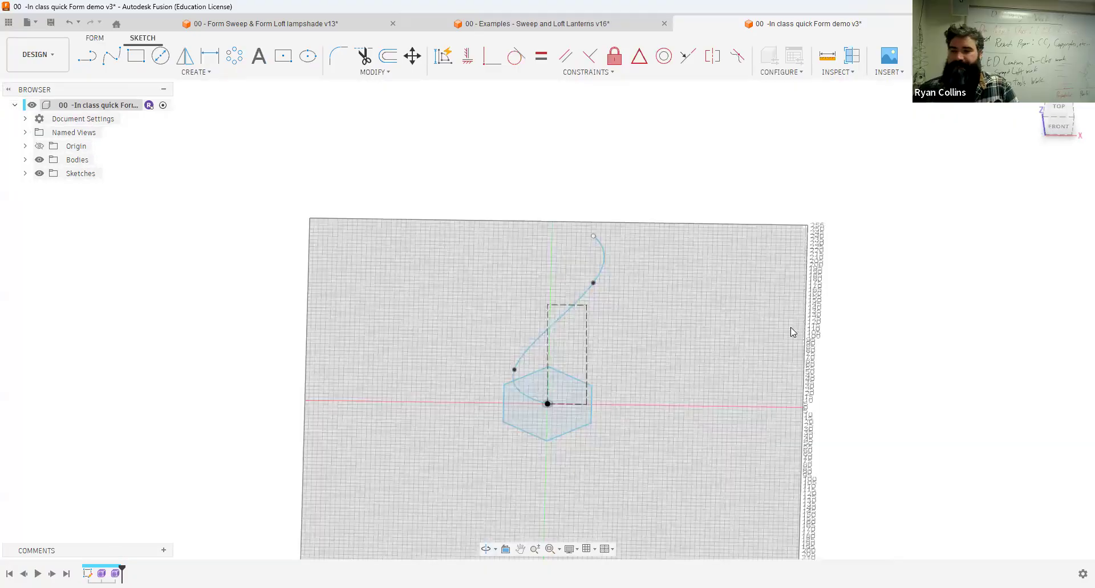
Step: Set up a Form sweep with the hexagon as the profile and the S-shaped spline as the path
{"action": "mouse_move", "coordinate": [657, 287]}
{"action": "middle_mouse_down", "text": "shift"}
{"action": "mouse_move", "coordinate": [669, 264]}
{"action": "mouse_move", "coordinate": [655, 257]}
{"action": "mouse_move", "coordinate": [661, 263]}
{"action": "middle_mouse_up", "text": "shift"}
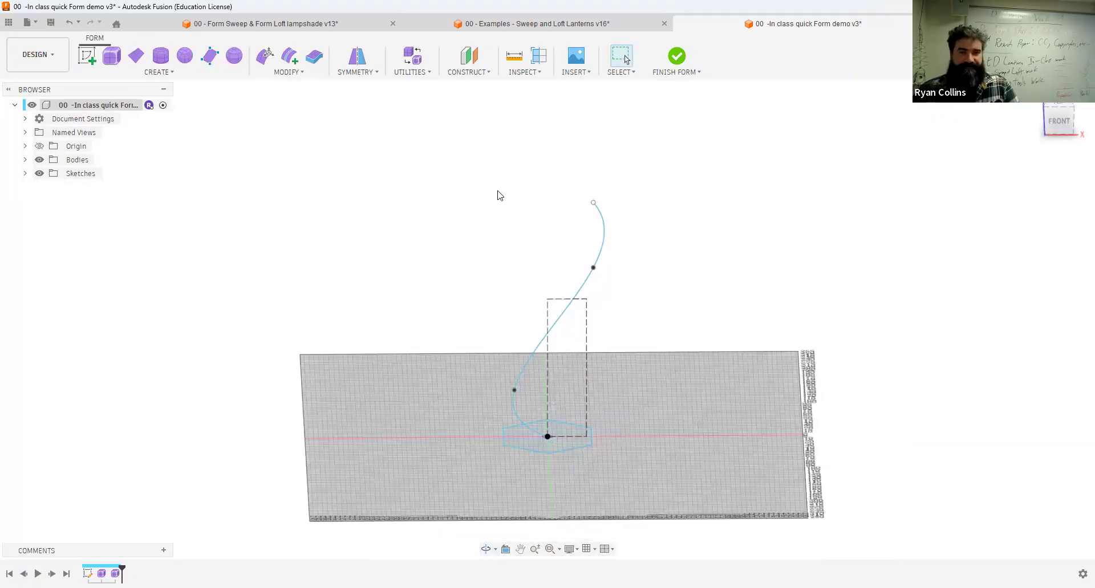
{"action": "left_click", "coordinate": [163, 72]}
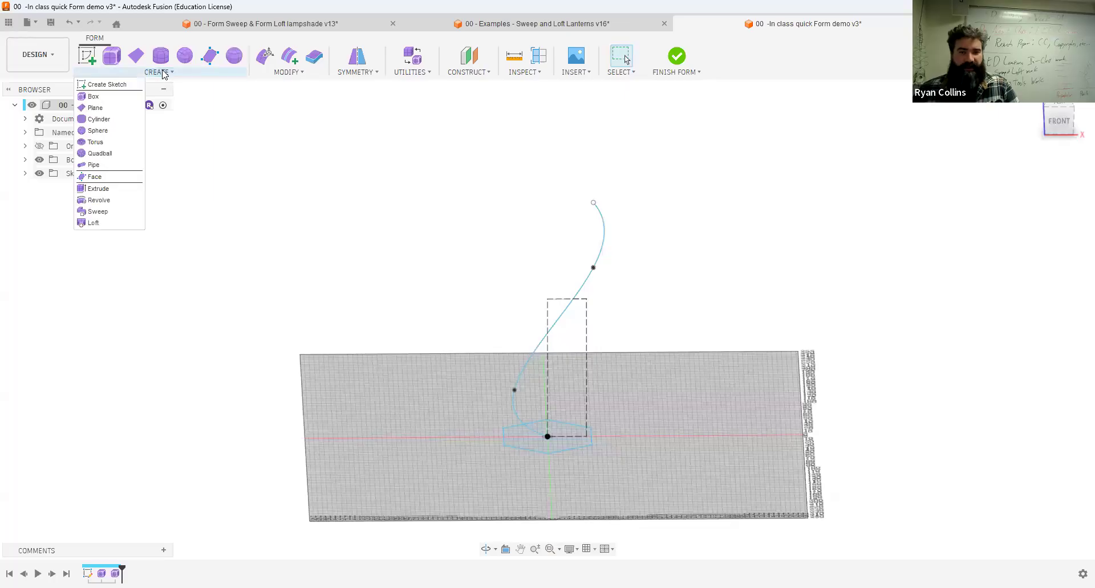
{"action": "left_click", "coordinate": [97, 211]}
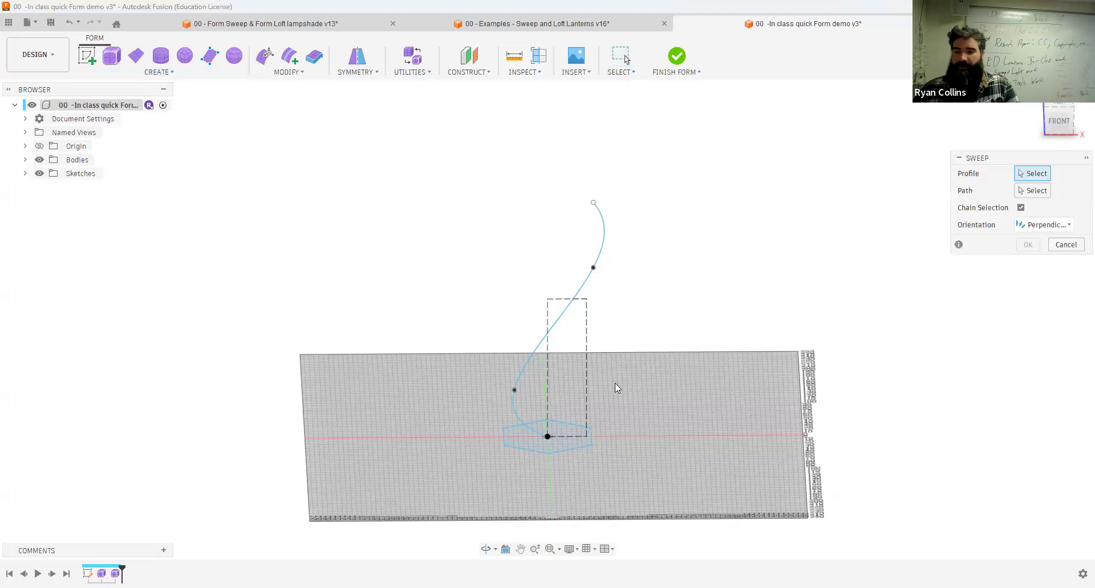
{"action": "left_click", "coordinate": [561, 445]}
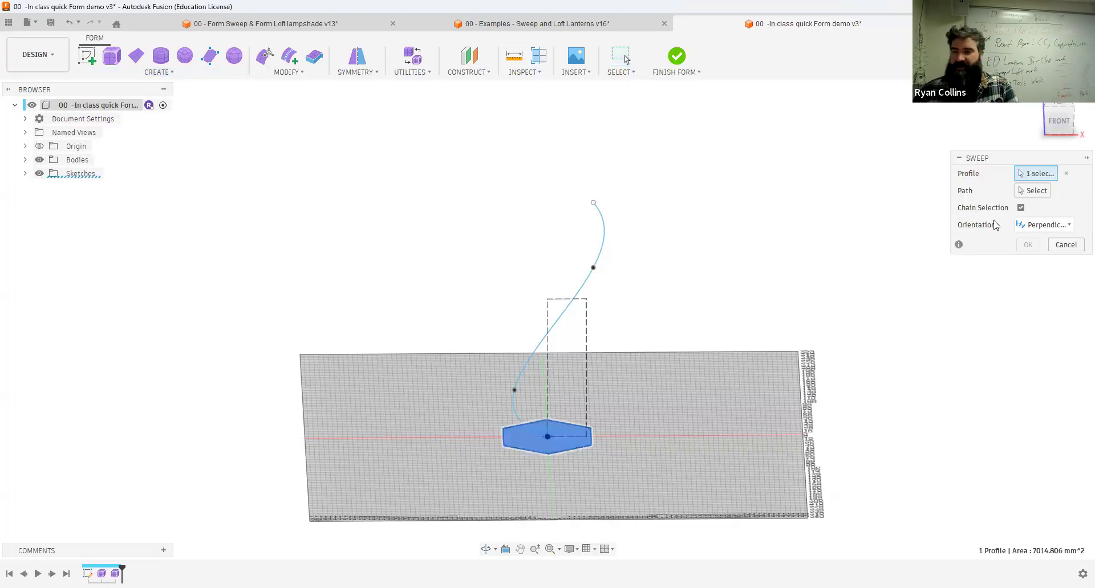
{"action": "left_click", "coordinate": [1033, 192]}
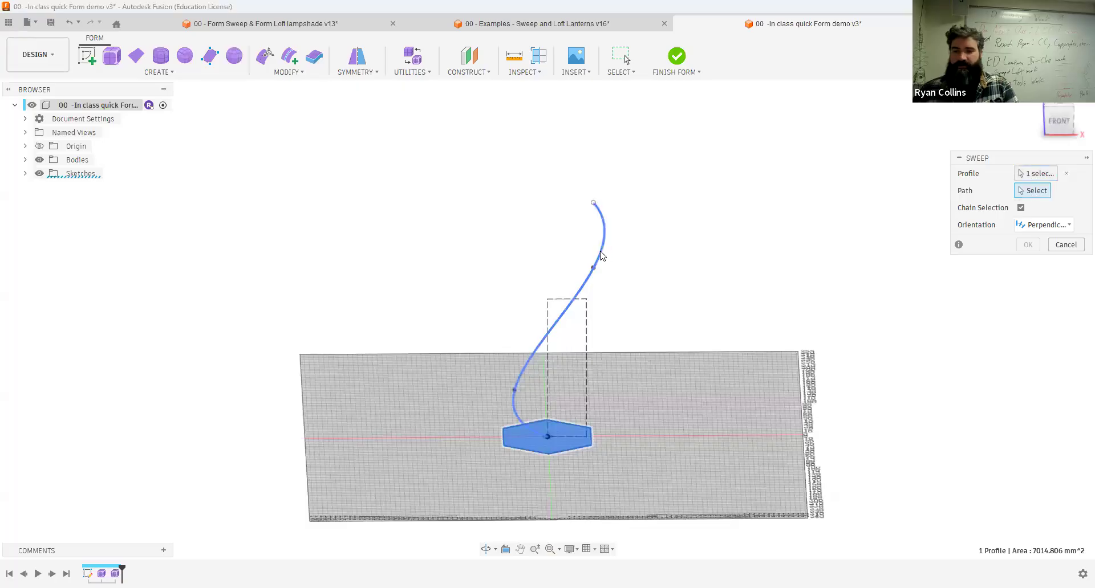
{"action": "left_click", "coordinate": [600, 252]}
Step: Increase the sweep's face counts to 9 for the profile and 17 along the path
{"action": "middle_click_drag", "start_coordinate": [677, 352], "coordinate": [520, 358], "text": "shift"}
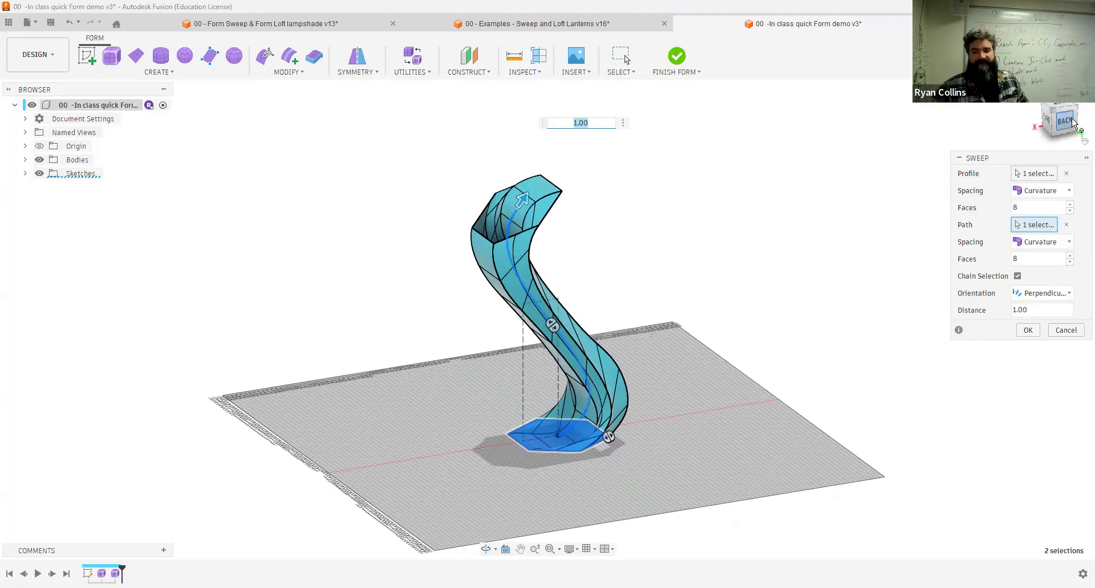
{"action": "left_click", "coordinate": [1051, 127]}
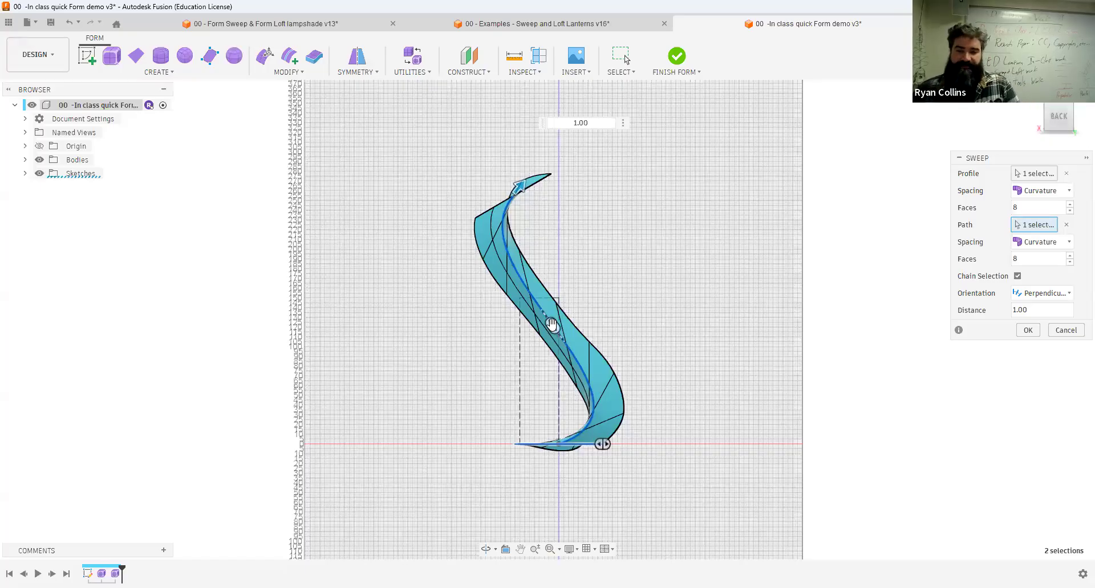
{"action": "key", "text": "Tab"}
{"action": "type", "text": "9"}
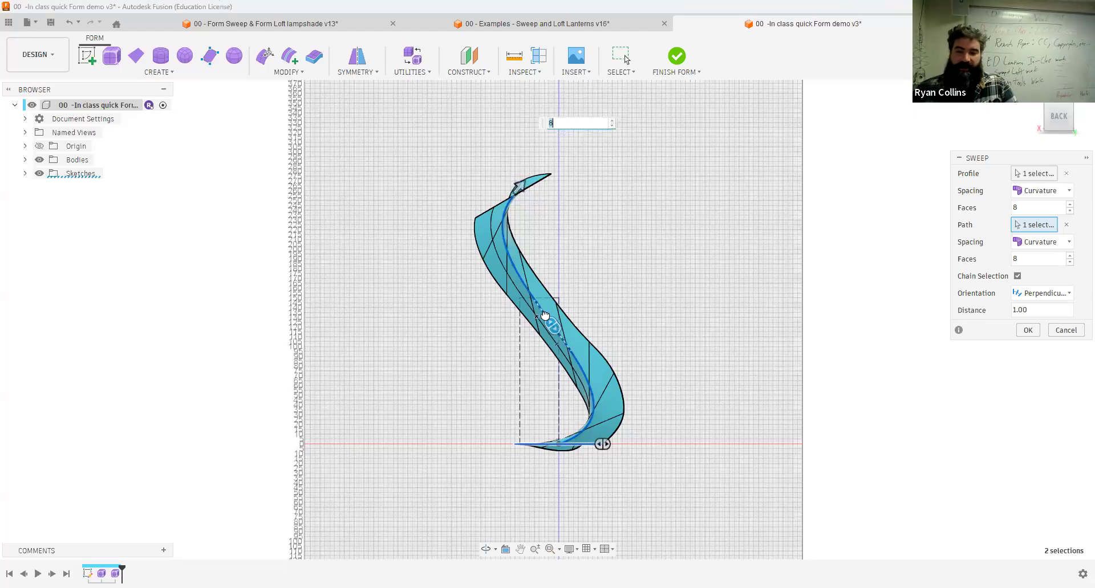
{"action": "left_click_drag", "start_coordinate": [542, 312], "coordinate": [512, 273]}
{"action": "middle_click_drag", "start_coordinate": [524, 333], "coordinate": [606, 446], "text": "shift"}
{"action": "left_click_drag", "start_coordinate": [606, 446], "coordinate": [635, 441]}
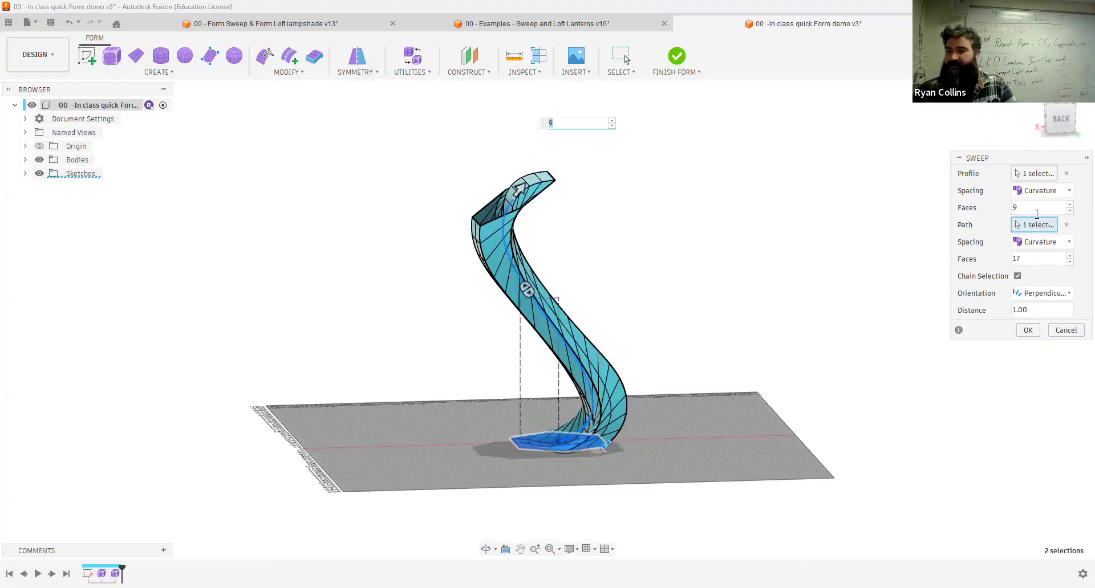
Step: Raise the sweep profile's face count to 15
{"action": "left_click", "coordinate": [1070, 204]}
{"action": "left_click", "coordinate": [1070, 204]}
{"action": "left_click", "coordinate": [1071, 205]}
{"action": "left_click", "coordinate": [1070, 204]}
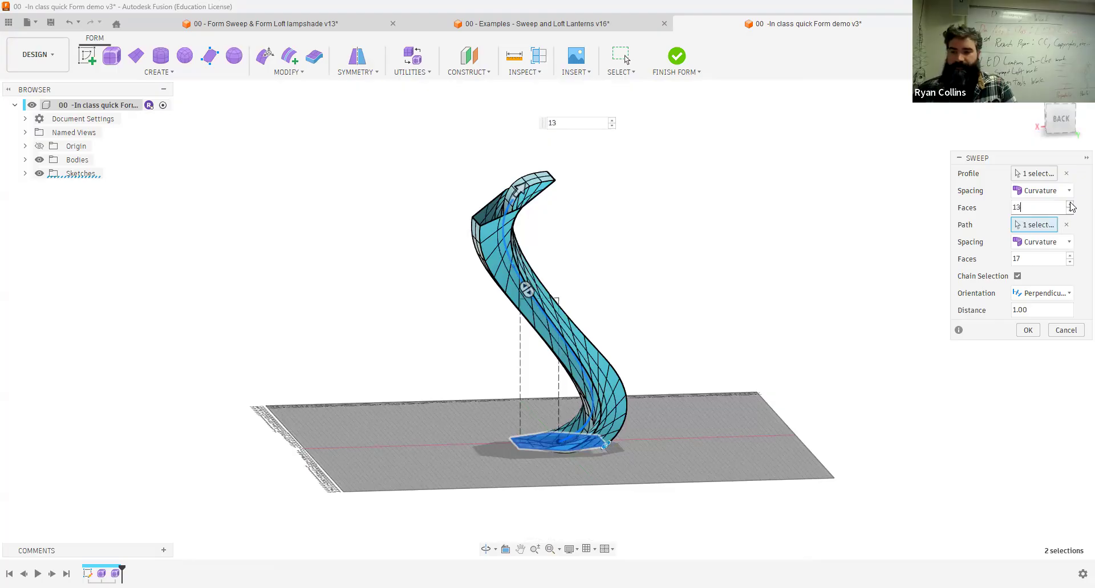
{"action": "left_click", "coordinate": [1070, 204]}
{"action": "left_click", "coordinate": [1070, 204]}
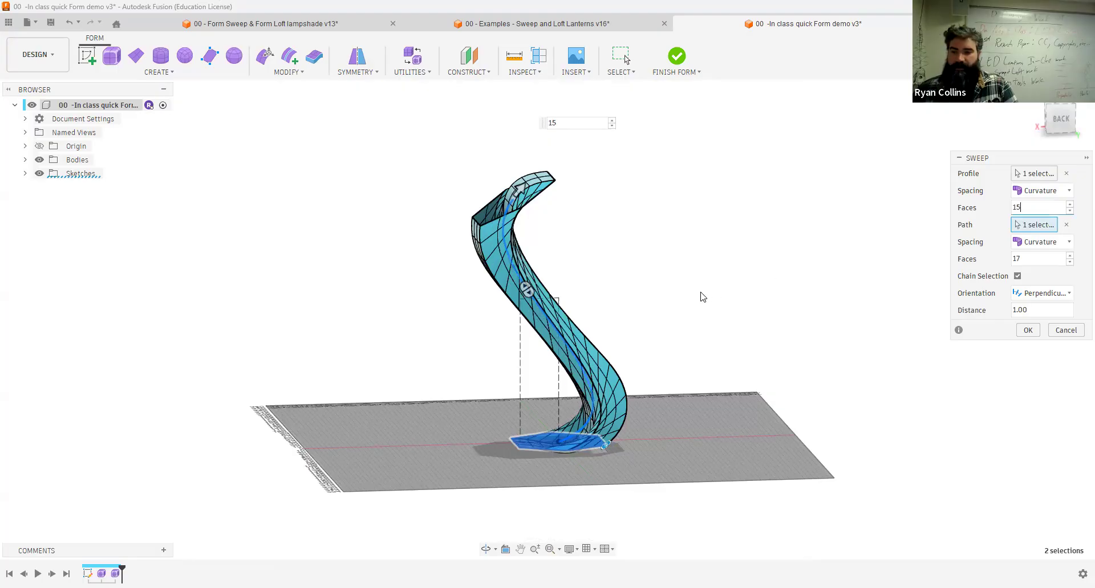
Step: Try Uniform spacing for the sweep profile's faces, then restore Curvature spacing
{"action": "middle_click_drag", "start_coordinate": [784, 305], "coordinate": [735, 514], "text": "shift"}
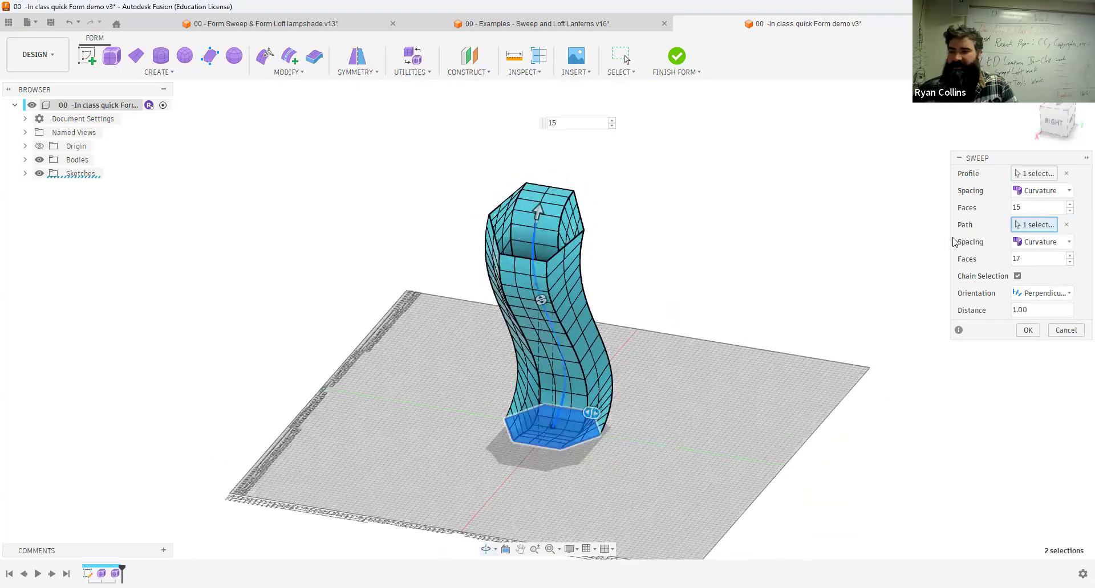
{"action": "left_click", "coordinate": [1062, 195]}
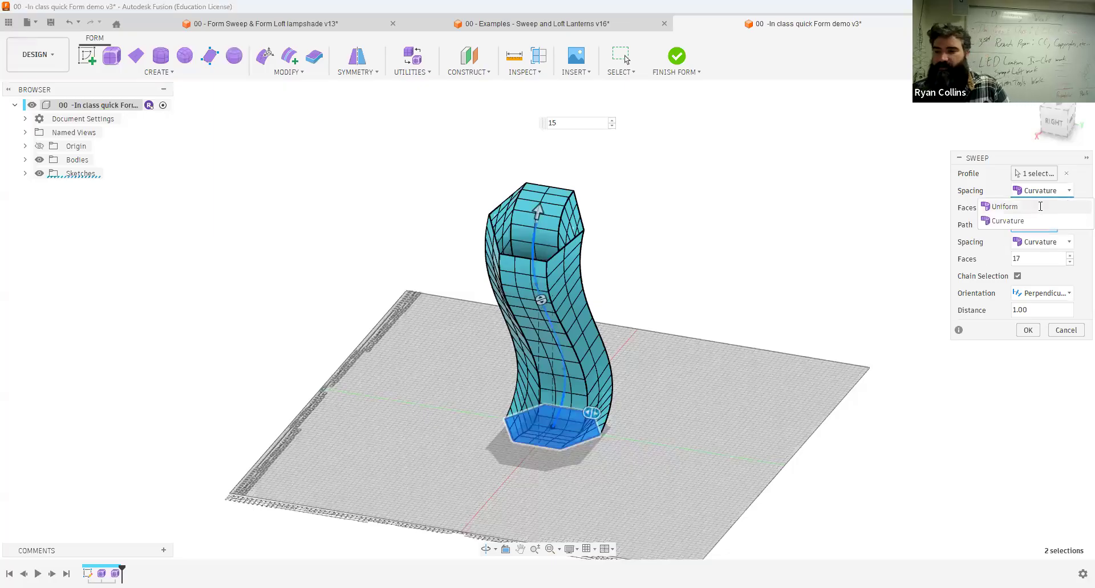
{"action": "left_click", "coordinate": [1040, 207]}
{"action": "left_click", "coordinate": [1060, 190]}
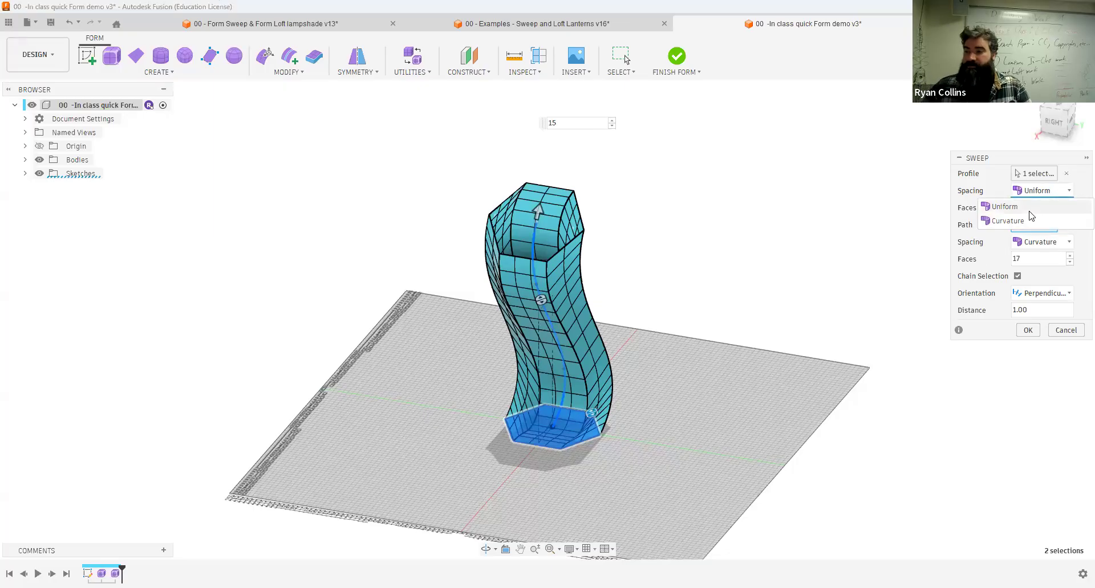
{"action": "left_click", "coordinate": [1034, 218]}
Step: Set the sweep's face counts to 6 for both the profile and the path
{"action": "left_click_drag", "start_coordinate": [1026, 208], "coordinate": [1003, 209]}
{"action": "type", "text": "6"}
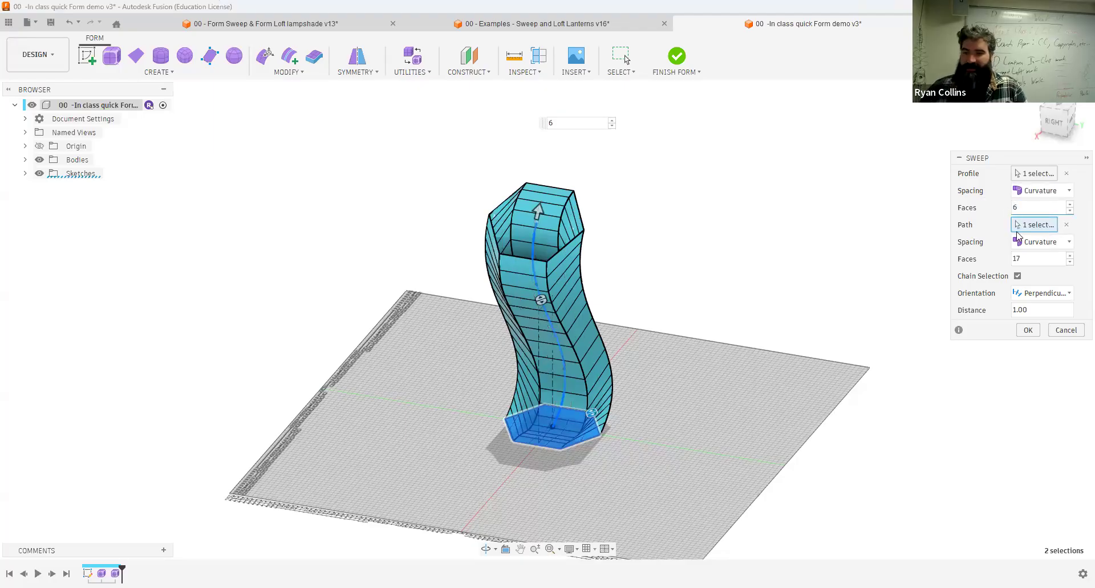
{"action": "left_click_drag", "start_coordinate": [1032, 259], "coordinate": [988, 268]}
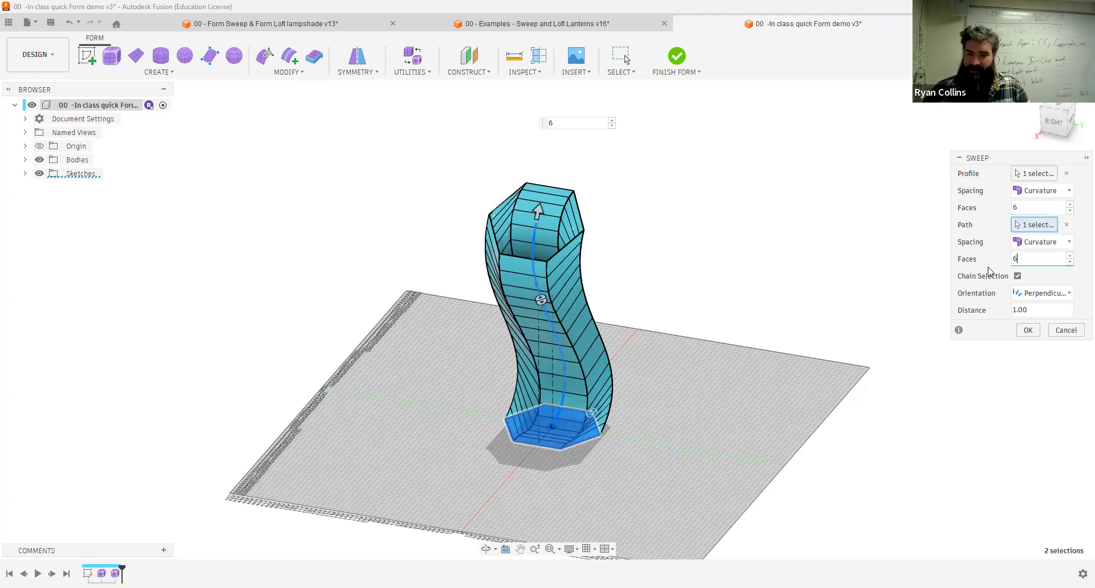
{"action": "type", "text": "6"}
Step: Change the sweep's orientation to Parallel and set its path face count to 8
{"action": "mouse_move", "coordinate": [723, 291]}
{"action": "middle_mouse_down", "text": "shift"}
{"action": "mouse_move", "coordinate": [741, 283]}
{"action": "mouse_move", "coordinate": [713, 272]}
{"action": "mouse_move", "coordinate": [765, 285]}
{"action": "mouse_move", "coordinate": [760, 276]}
{"action": "mouse_move", "coordinate": [718, 281]}
{"action": "mouse_move", "coordinate": [744, 302]}
{"action": "mouse_move", "coordinate": [806, 291]}
{"action": "mouse_move", "coordinate": [713, 281]}
{"action": "mouse_move", "coordinate": [790, 291]}
{"action": "mouse_move", "coordinate": [711, 293]}
{"action": "mouse_move", "coordinate": [722, 292]}
{"action": "middle_mouse_up", "text": "shift"}
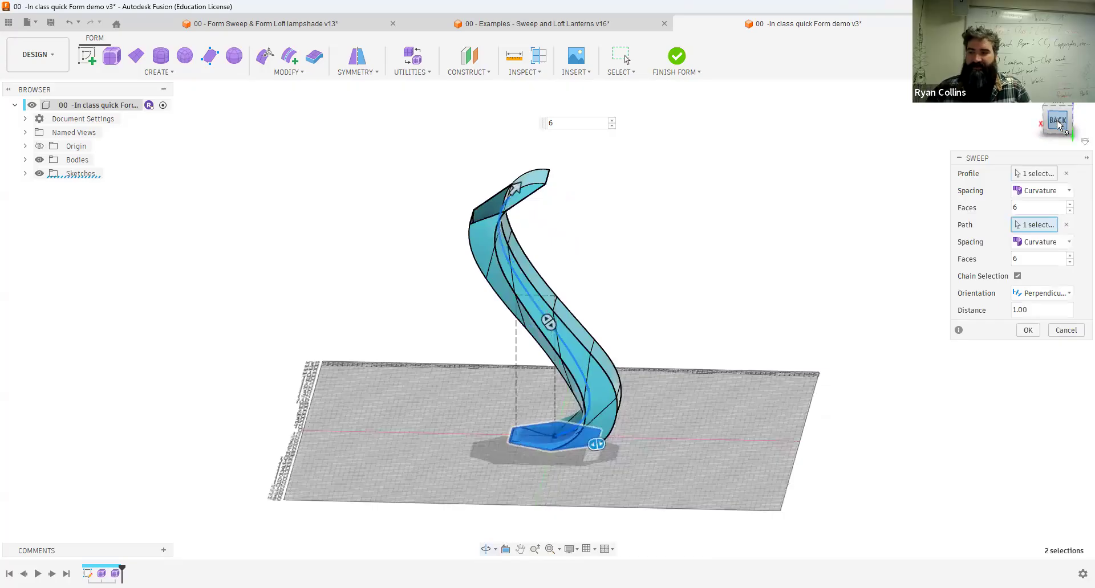
{"action": "left_click", "coordinate": [1058, 121]}
{"action": "left_click", "coordinate": [1052, 293]}
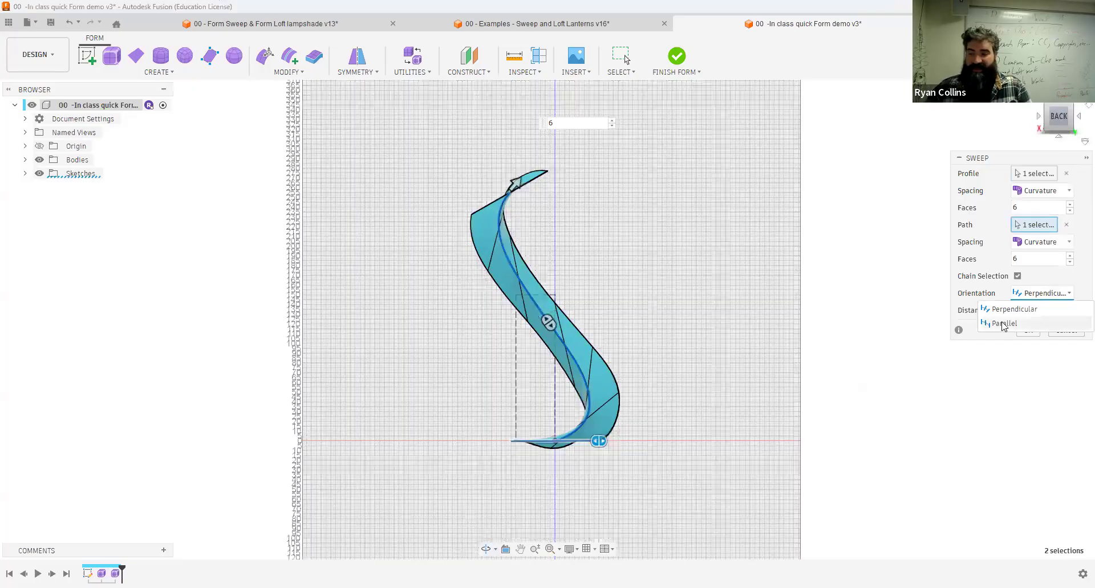
{"action": "left_click", "coordinate": [1003, 324]}
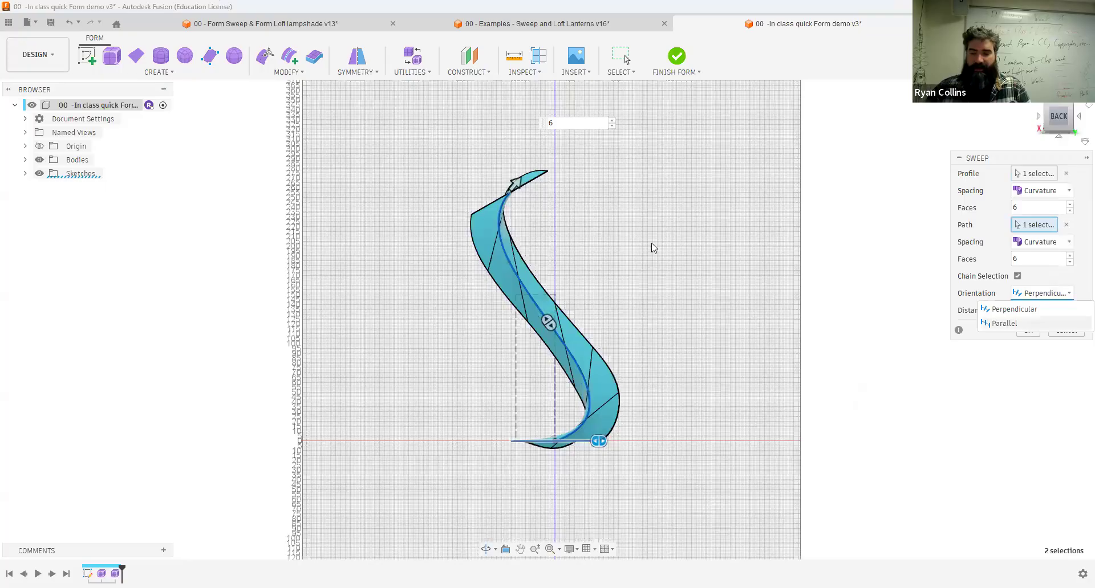
{"action": "middle_click_drag", "start_coordinate": [724, 260], "coordinate": [637, 270], "text": "shift"}
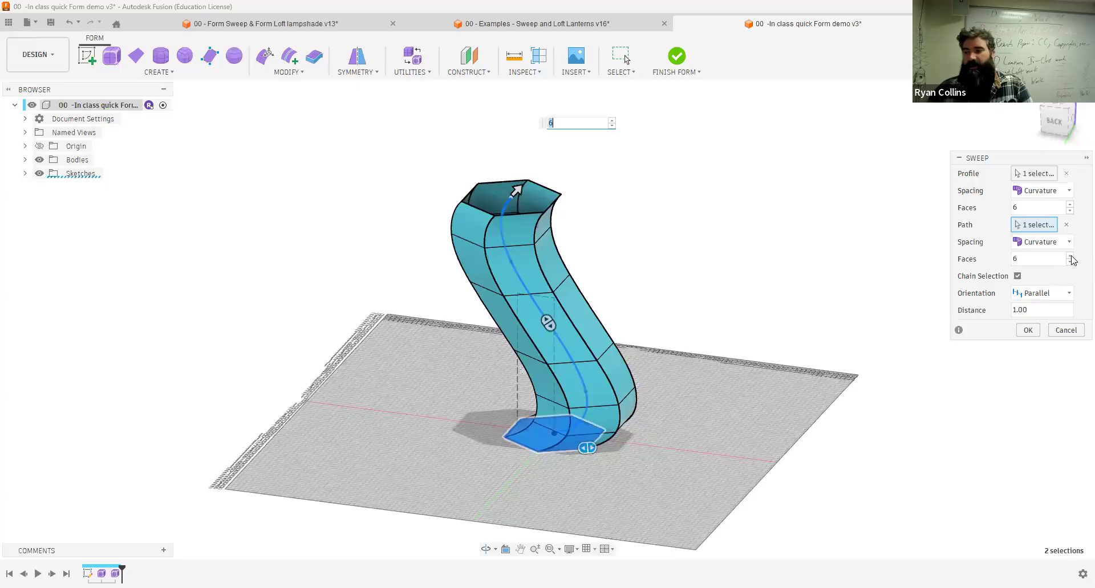
{"action": "double_click", "coordinate": [1070, 256]}
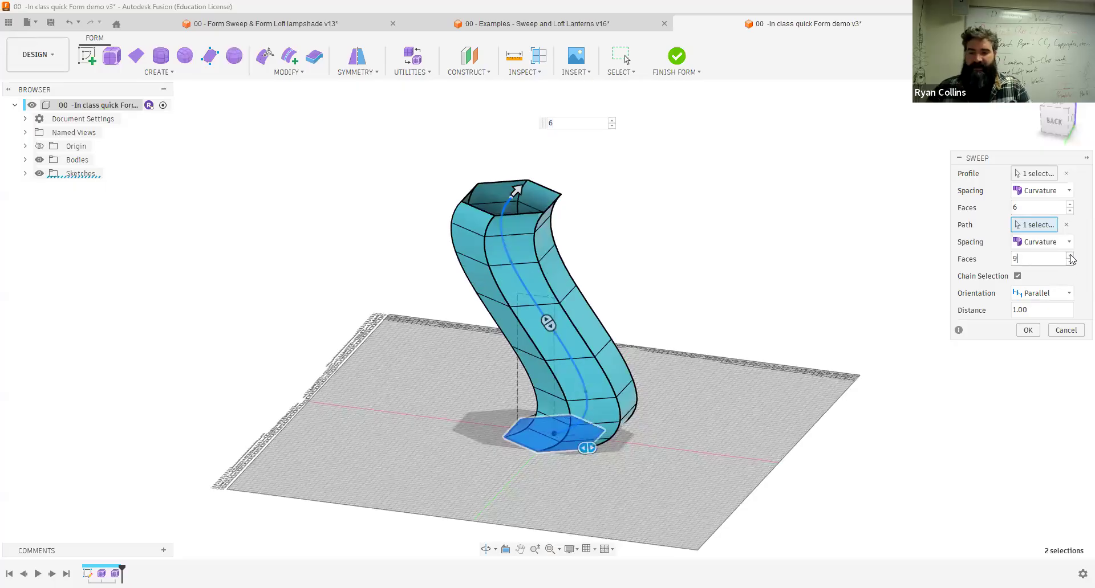
{"action": "double_click", "coordinate": [1070, 262]}
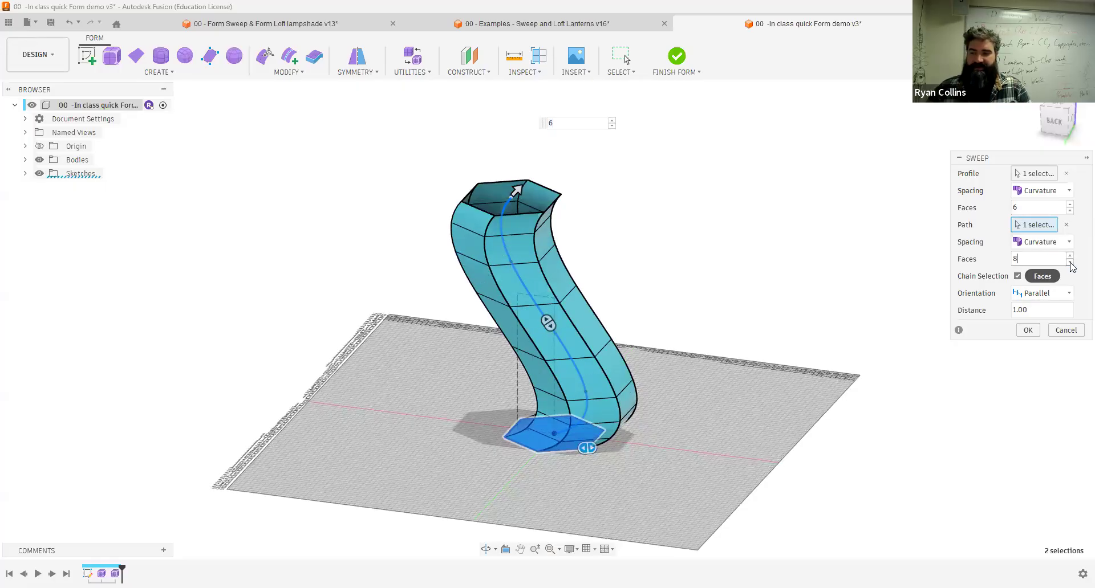
Step: Set the sweep's path face count to 6 and create the swept form
{"action": "left_click", "coordinate": [1070, 262]}
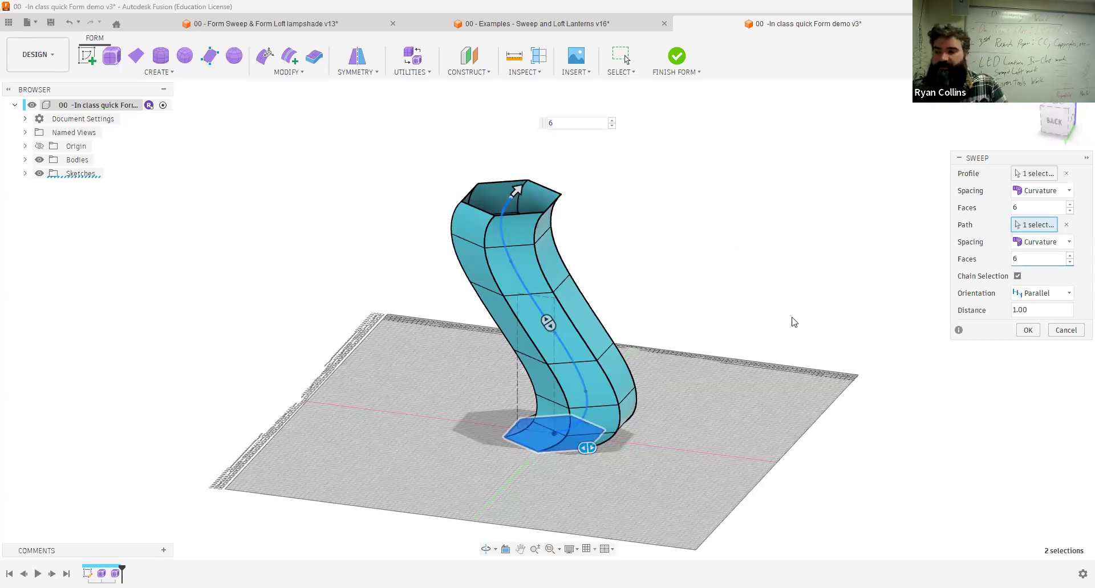
{"action": "middle_click_drag", "start_coordinate": [798, 326], "coordinate": [764, 301], "text": "shift"}
{"action": "left_click", "coordinate": [1028, 330]}
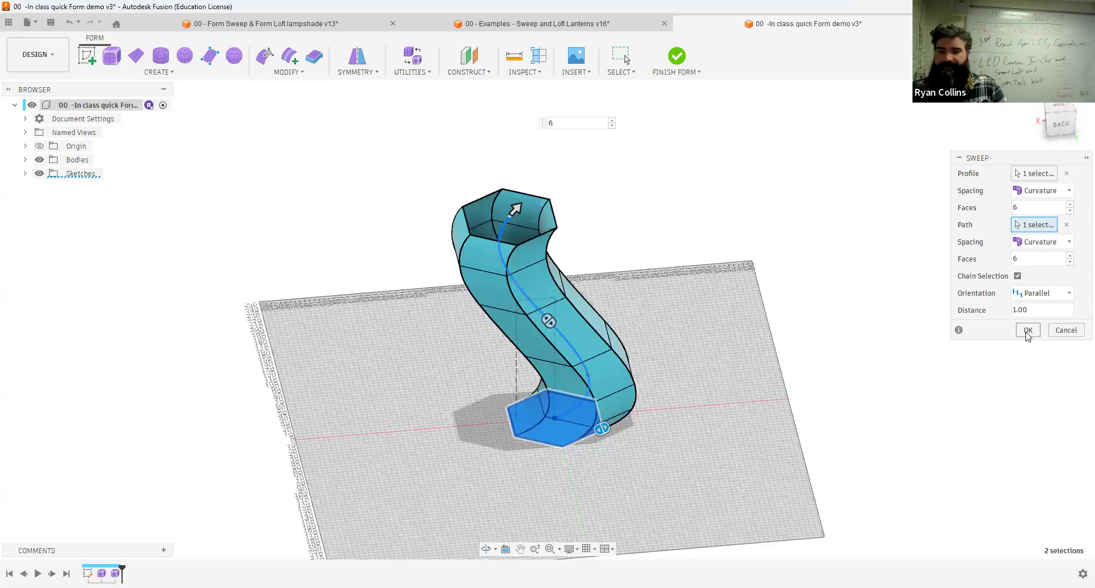
Step: Insert a lengthwise edge loop down the middle of the swept form's right-view side at insert location -0.50
{"action": "middle_click_drag", "start_coordinate": [681, 273], "coordinate": [650, 246], "text": "shift"}
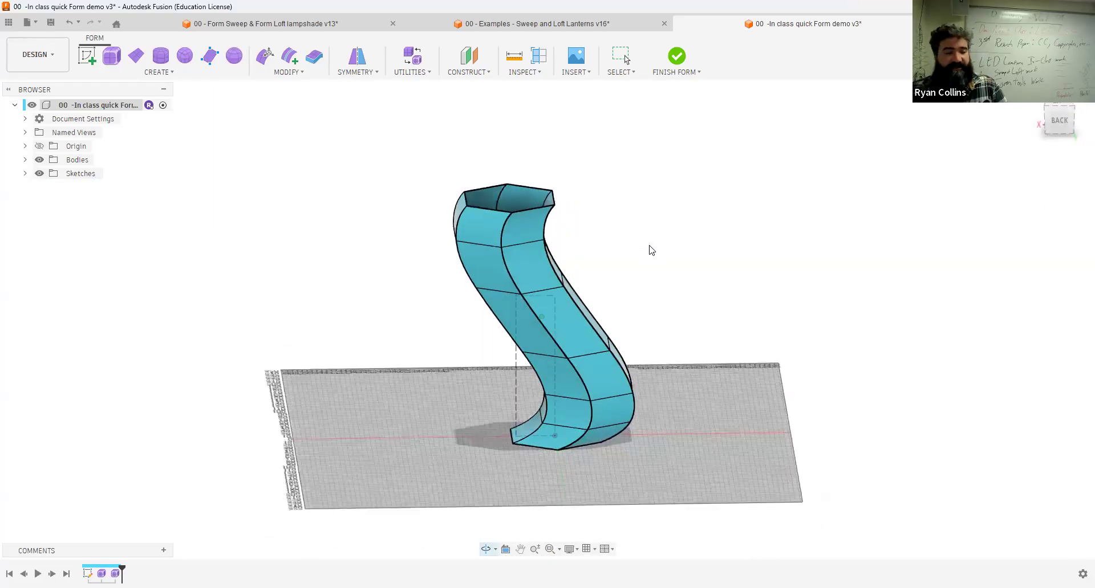
{"action": "middle_click_drag", "start_coordinate": [732, 267], "coordinate": [838, 280], "text": "shift"}
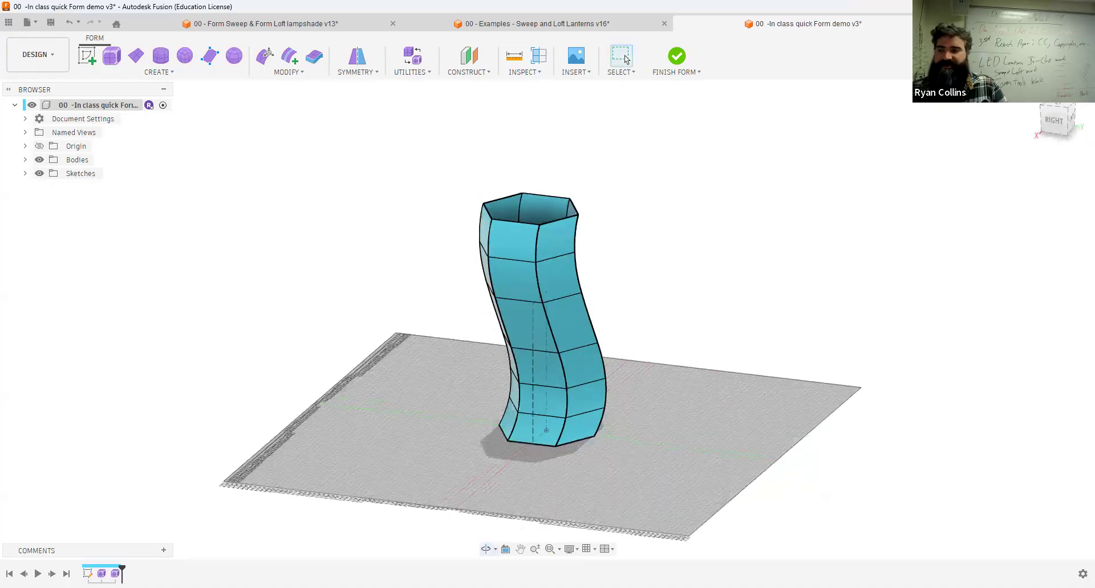
{"action": "left_click", "coordinate": [1059, 122]}
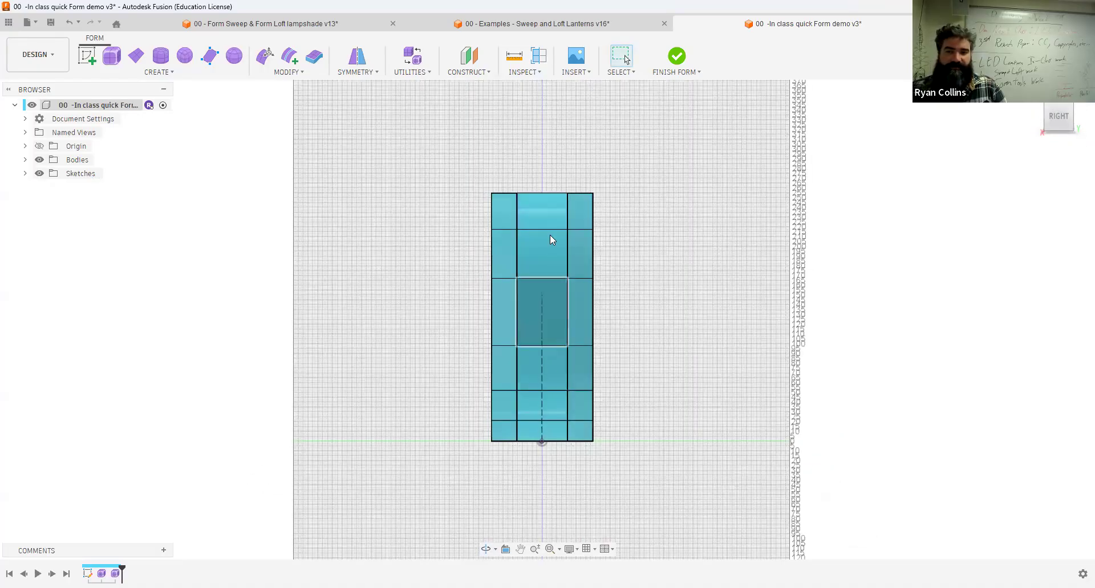
{"action": "middle_click_drag", "start_coordinate": [667, 208], "coordinate": [640, 234], "text": "shift"}
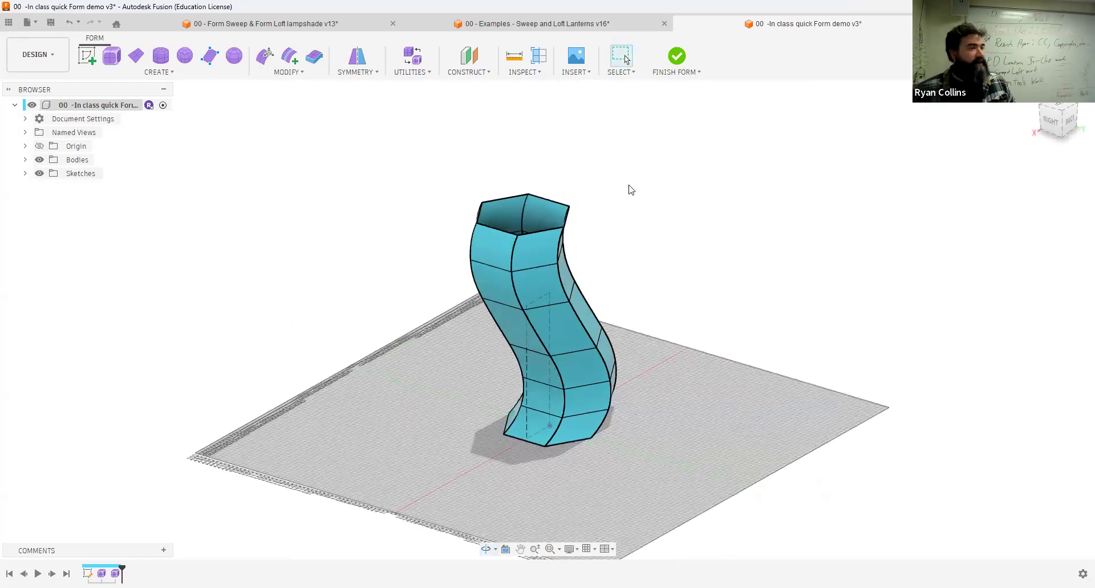
{"action": "left_click", "coordinate": [287, 55]}
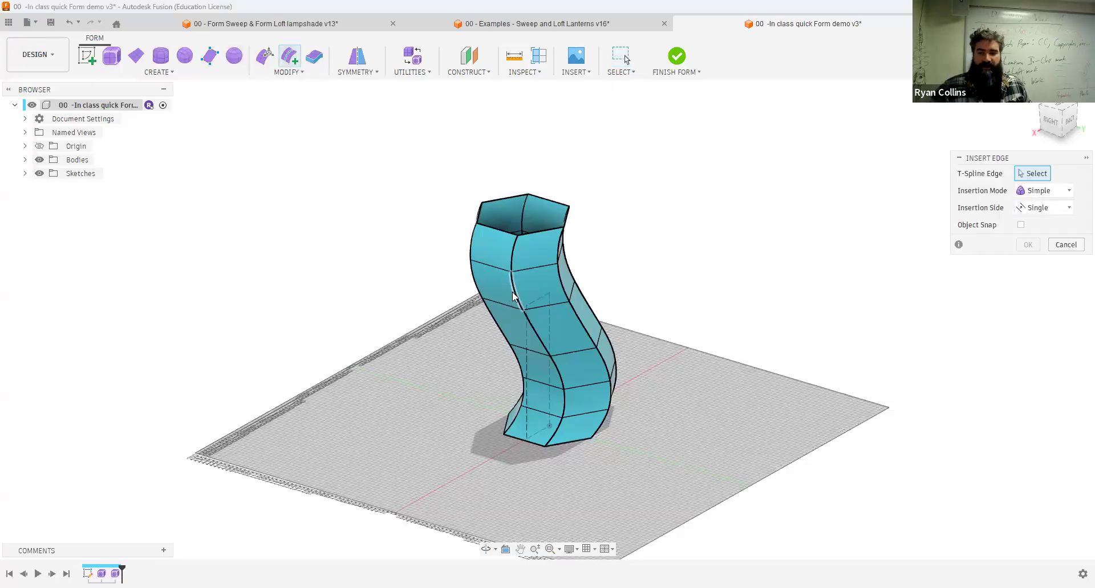
{"action": "double_click", "coordinate": [512, 291]}
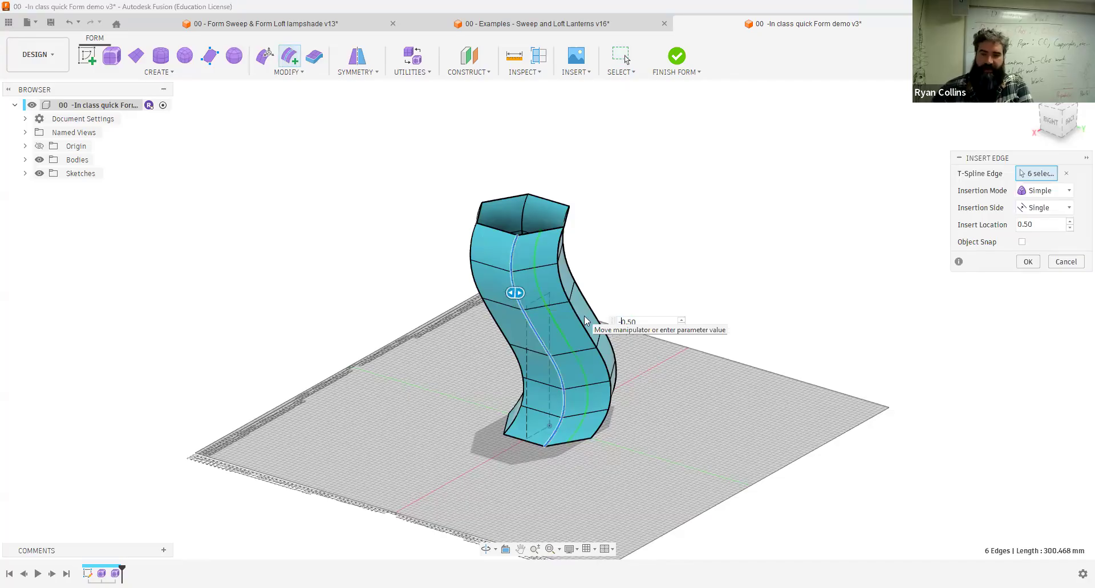
{"action": "key", "text": "Return"}
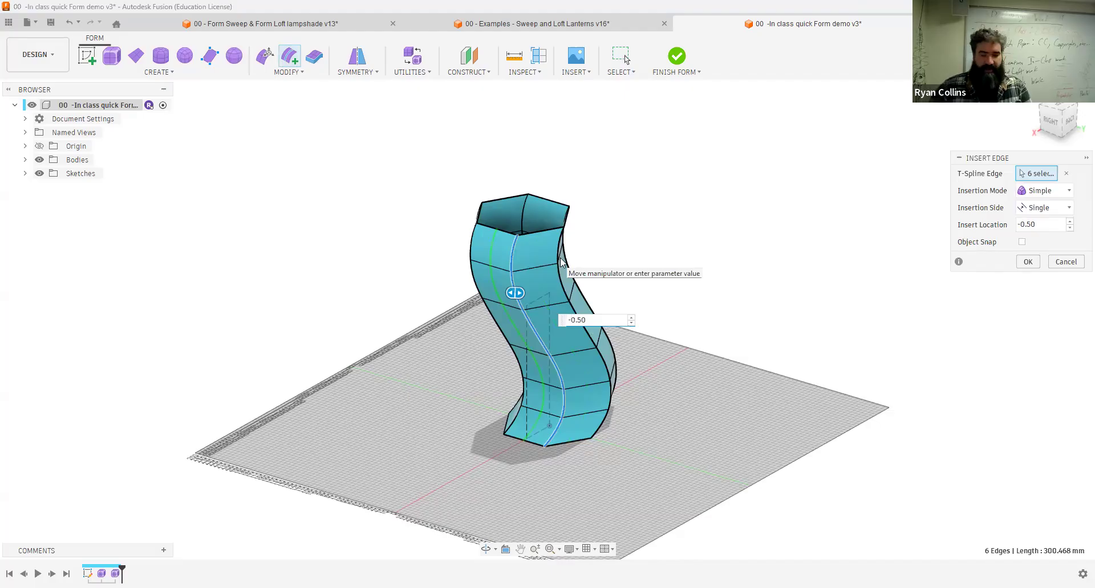
{"action": "middle_click_drag", "start_coordinate": [672, 207], "coordinate": [672, 209], "text": "shift"}
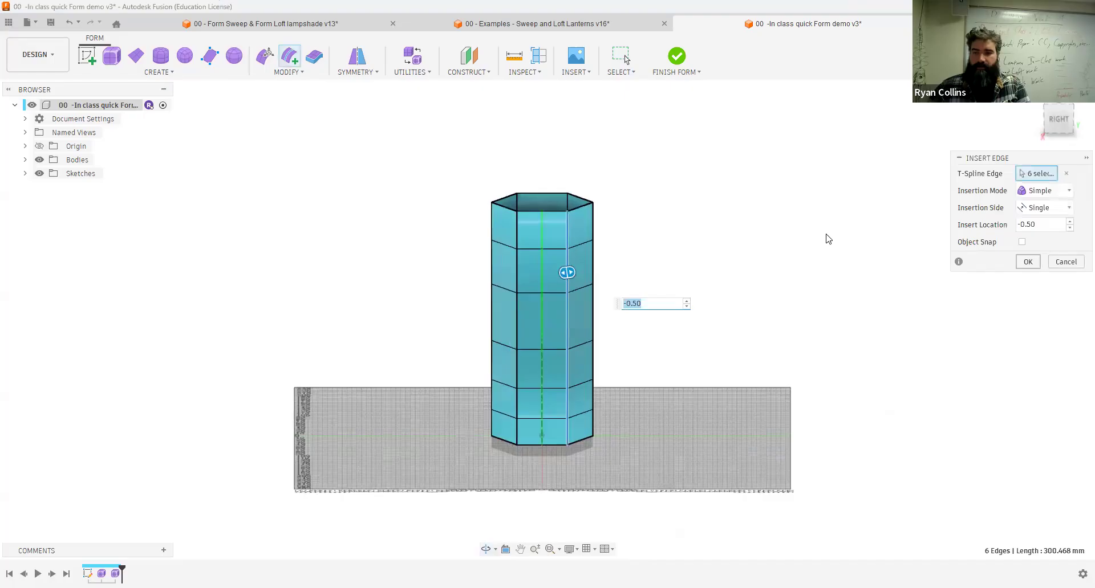
{"action": "middle_click_drag", "start_coordinate": [670, 236], "coordinate": [668, 238], "text": "shift"}
Step: Insert a matching lengthwise edge loop down the form's left-view side at insert location -0.50
{"action": "right_click", "coordinate": [668, 234]}
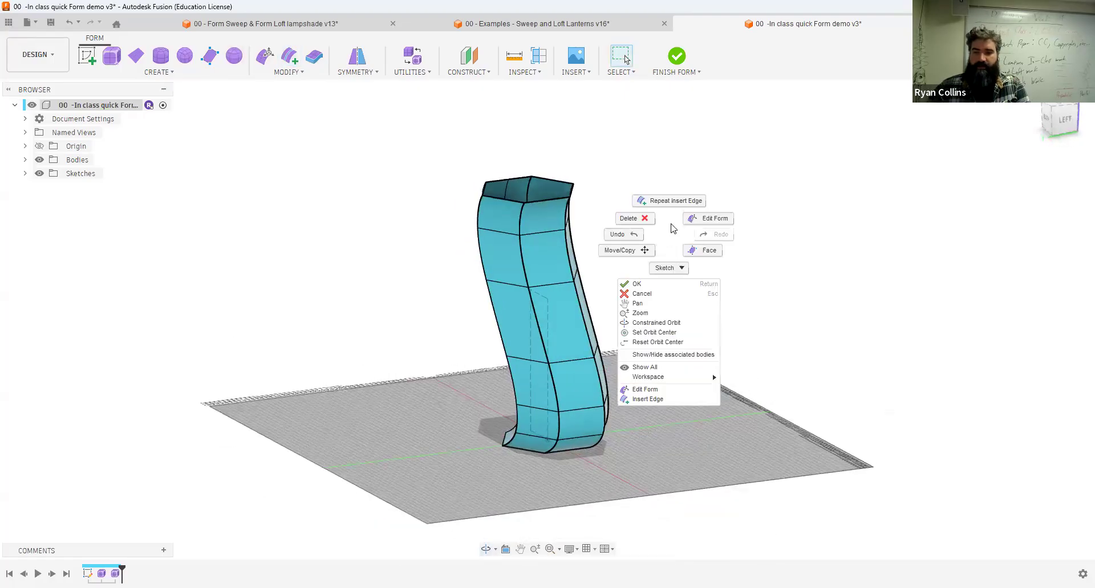
{"action": "left_click", "coordinate": [673, 201]}
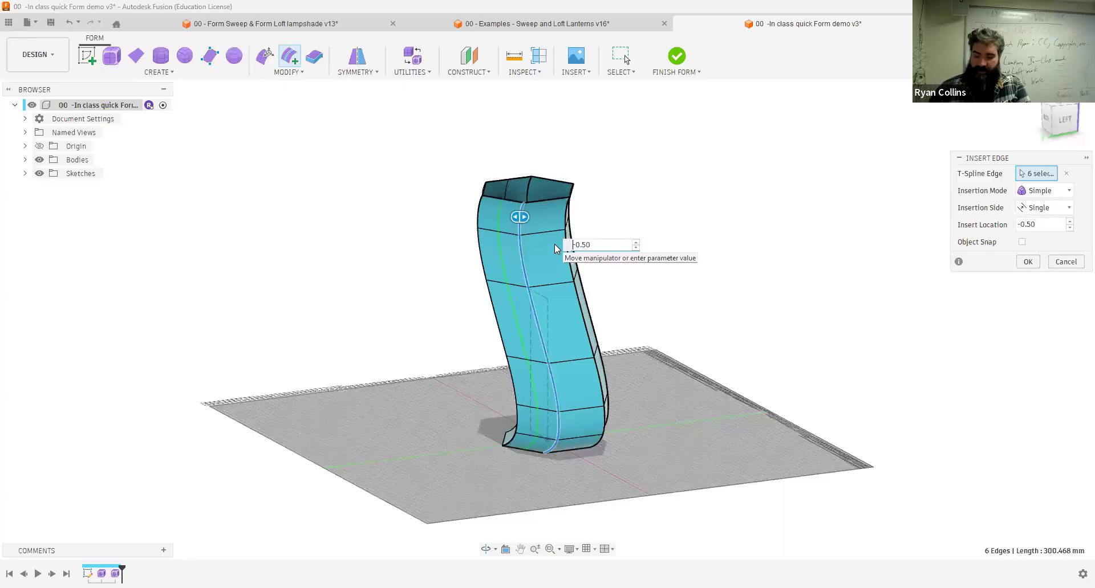
{"action": "key", "text": "Delete"}
{"action": "left_click", "coordinate": [1028, 262]}
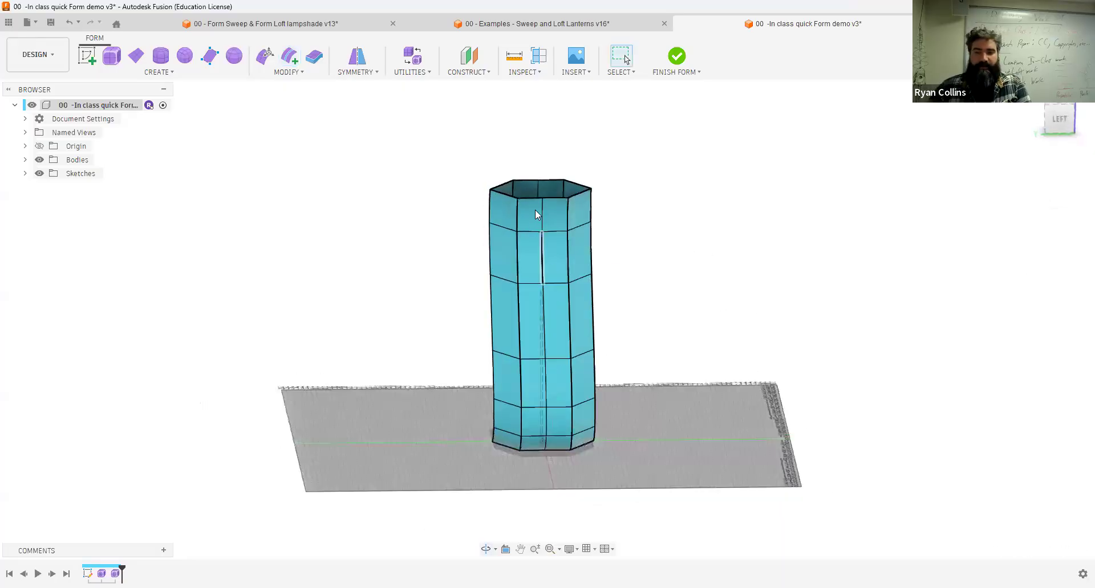
Step: Apply internal mirror symmetry to the form using the two opposing upper faces on either side of the new centre edges
{"action": "left_click", "coordinate": [356, 60]}
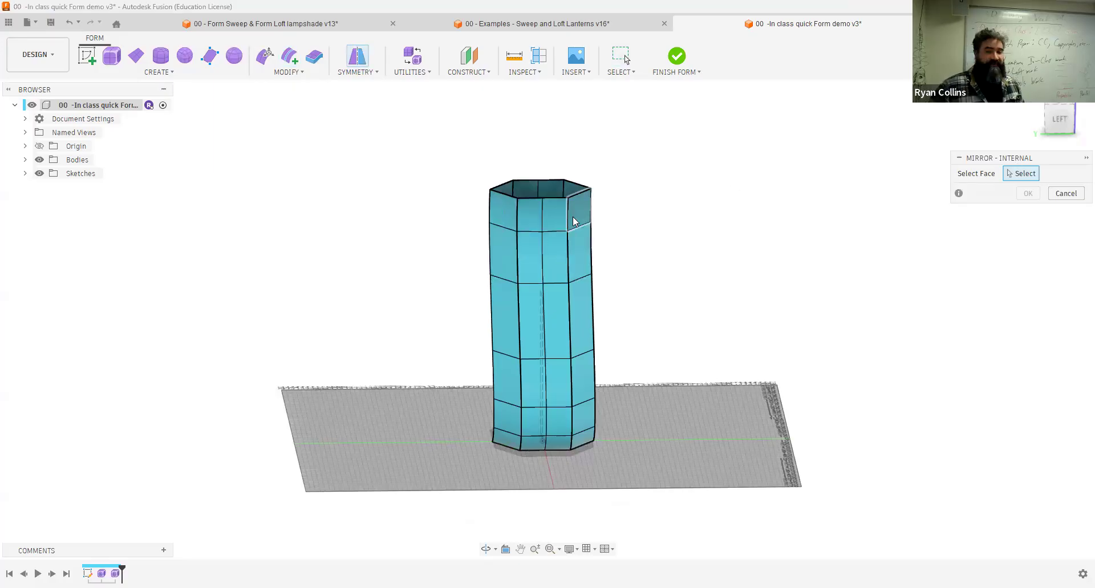
{"action": "left_click", "coordinate": [507, 221]}
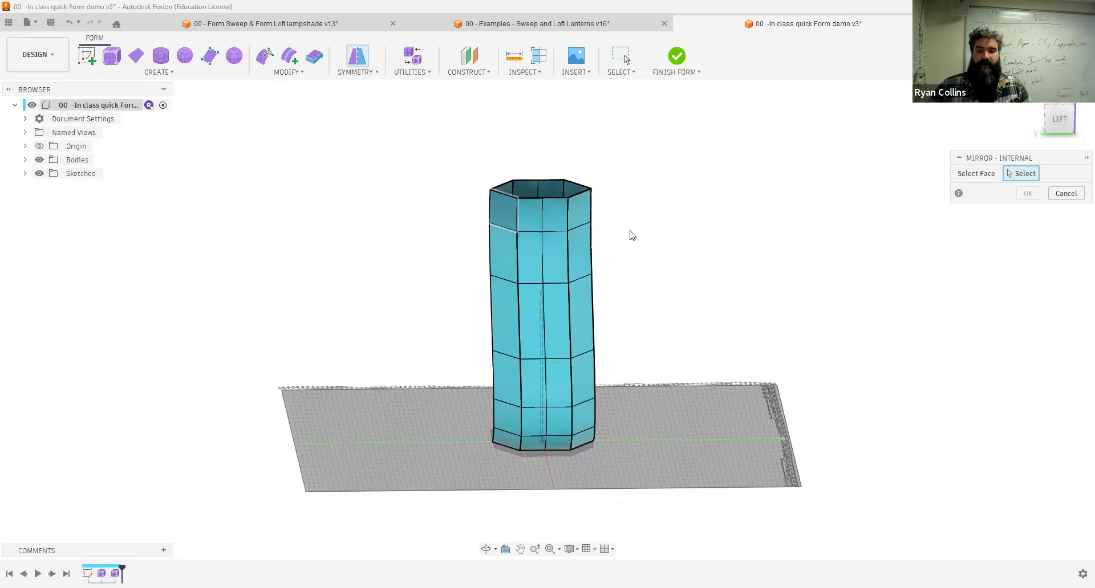
{"action": "middle_click_drag", "start_coordinate": [650, 298], "coordinate": [618, 297], "text": "shift"}
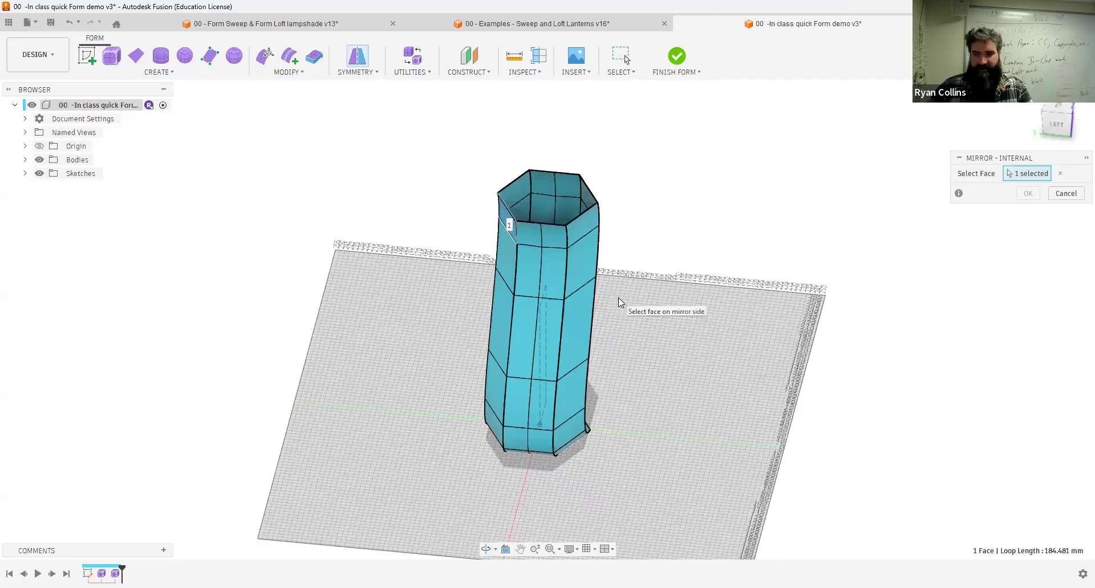
{"action": "left_click", "coordinate": [585, 224]}
{"action": "middle_click_drag", "start_coordinate": [547, 310], "coordinate": [604, 336], "text": "shift"}
{"action": "left_click", "coordinate": [1028, 193]}
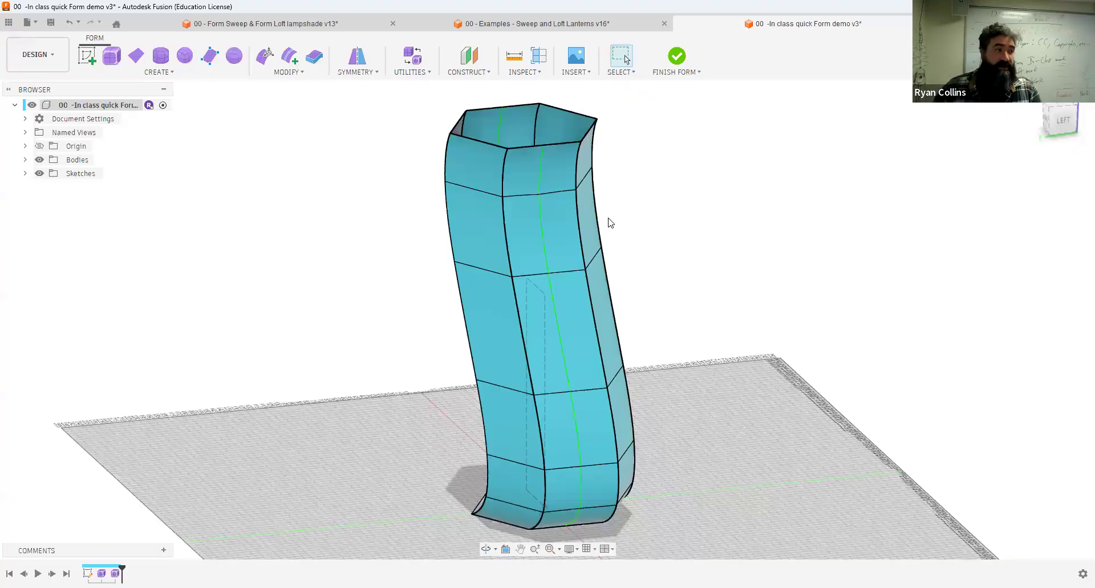
Step: Save the design with the version description "Form Sweep"
{"action": "middle_click_drag", "start_coordinate": [687, 248], "coordinate": [798, 255], "text": "shift"}
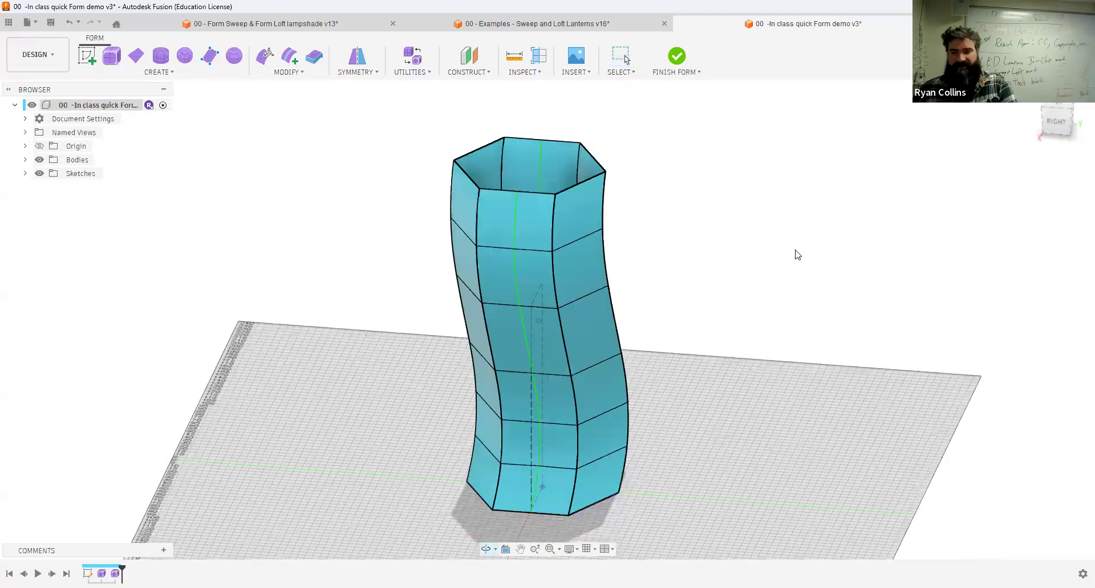
{"action": "key", "text": "ctrl+s"}
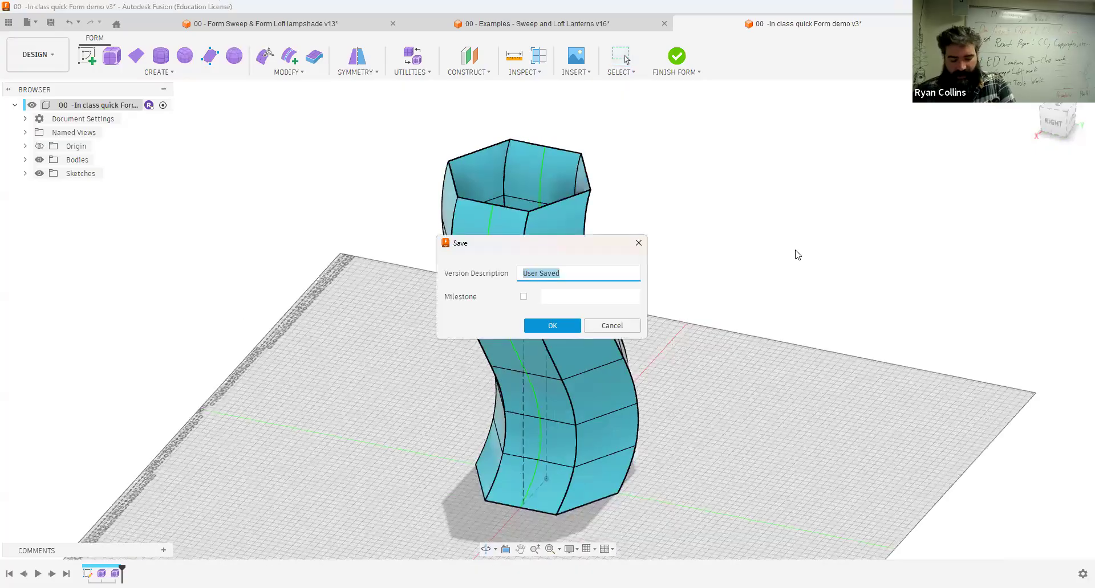
{"action": "type", "text": "fORM sW"}
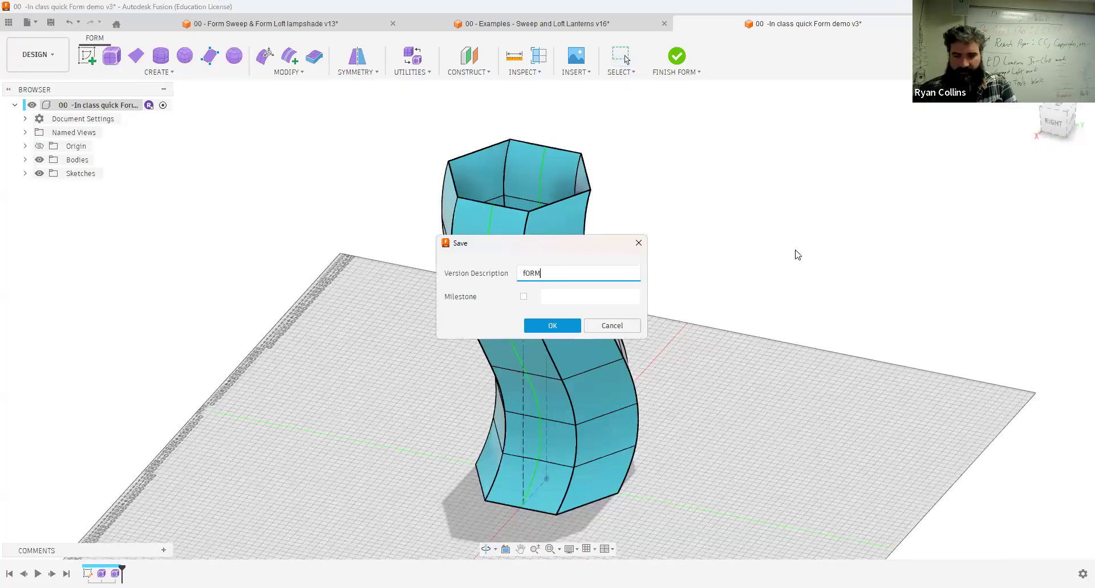
{"action": "key", "text": "BackSpace"}
{"action": "key", "text": "BackSpace"}
{"action": "key", "text": "BackSpace"}
{"action": "key", "text": "BackSpace"}
{"action": "key", "text": "BackSpace"}
{"action": "key", "text": "BackSpace"}
{"action": "key", "text": "BackSpace"}
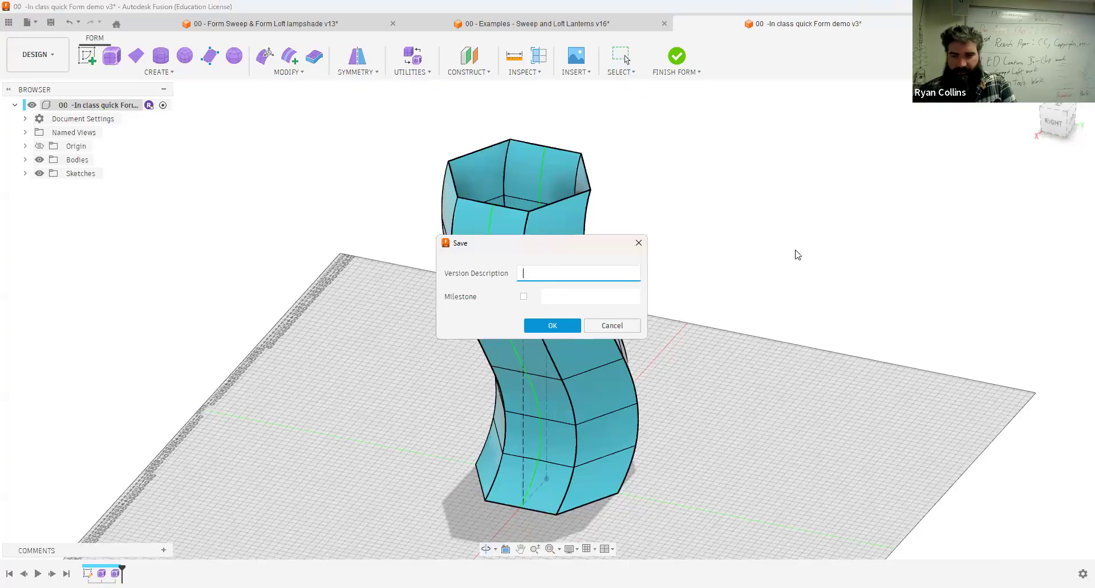
{"action": "type", "text": "Form Sweep"}
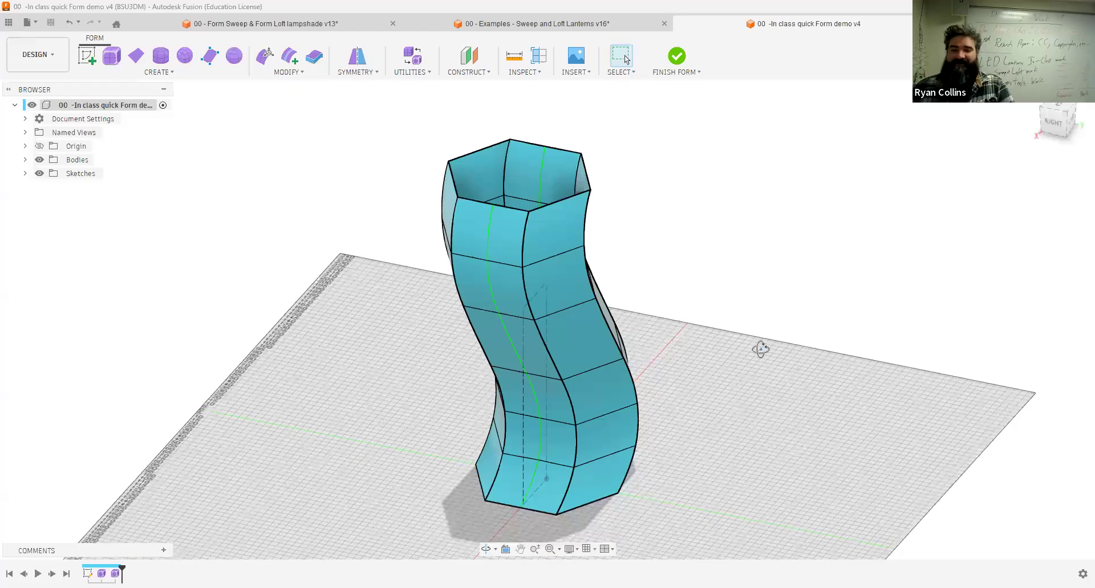
Step: Look at the twisted lantern in the Sweep and Loft Lanterns example document, and return to the in-class Form demo
{"action": "middle_click_drag", "start_coordinate": [759, 349], "coordinate": [500, 251], "text": "shift"}
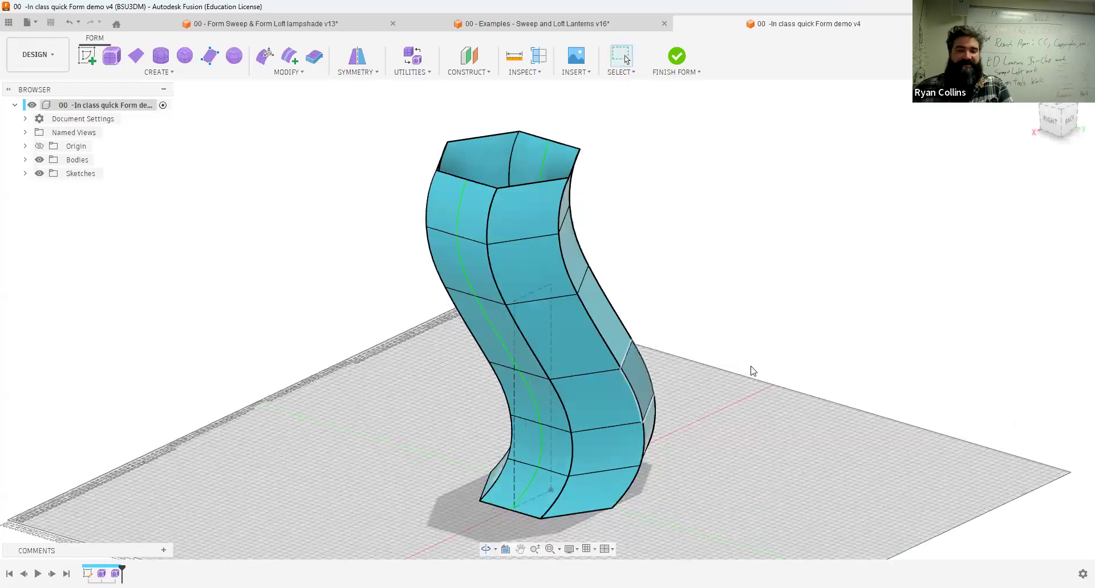
{"action": "mouse_move", "coordinate": [726, 371]}
{"action": "middle_mouse_down", "text": "shift"}
{"action": "mouse_move", "coordinate": [724, 399]}
{"action": "mouse_move", "coordinate": [707, 379]}
{"action": "mouse_move", "coordinate": [716, 369]}
{"action": "middle_mouse_up", "text": "shift"}
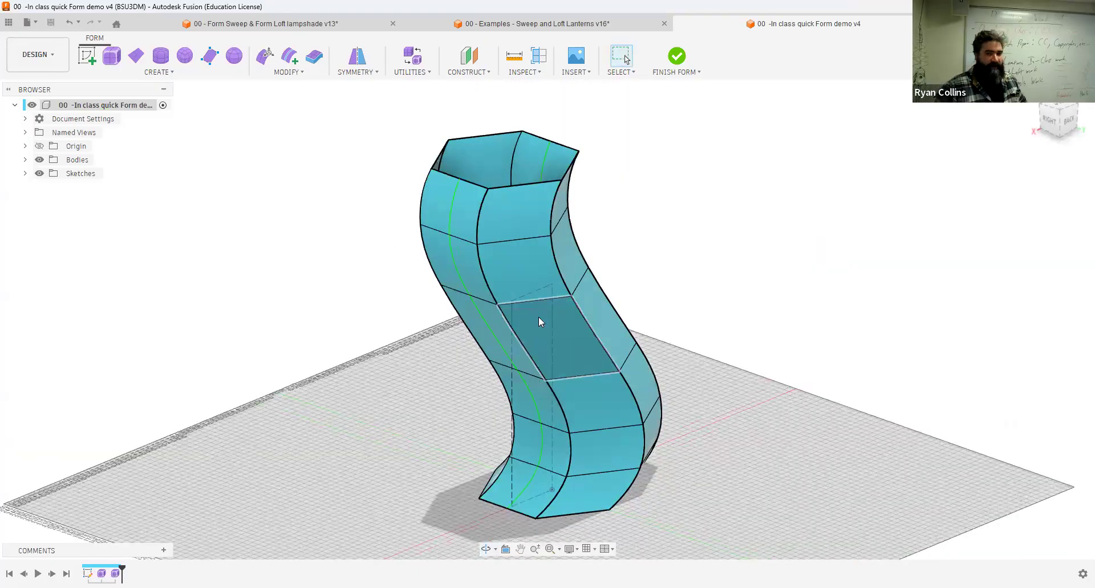
{"action": "left_click", "coordinate": [550, 26]}
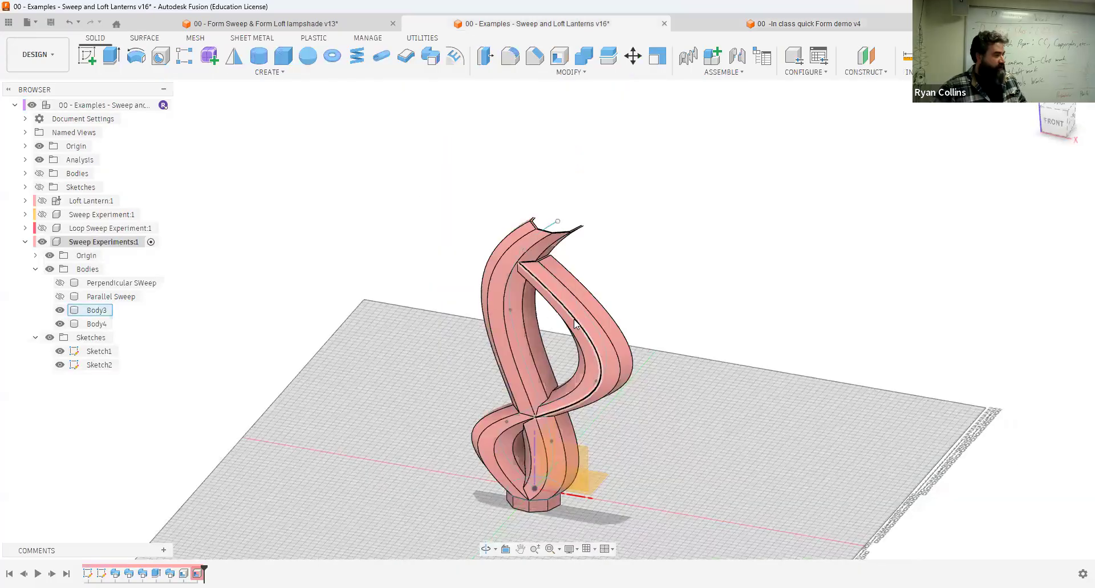
{"action": "left_click", "coordinate": [773, 25]}
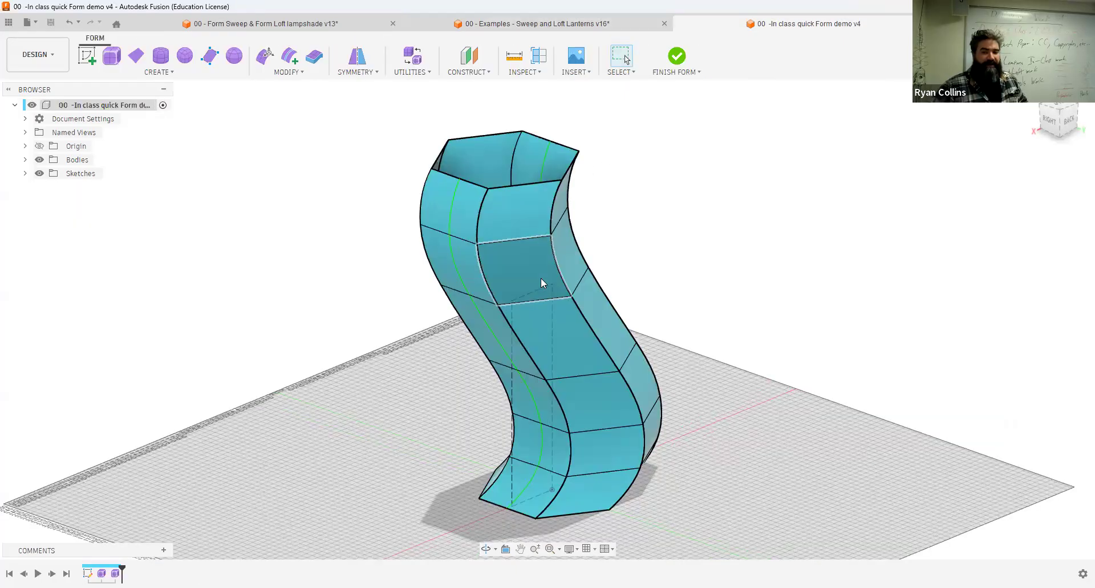
Step: Start Edit Form on the swept body and select an inner face at its upper rim with the All selection filter
{"action": "left_click", "coordinate": [497, 305]}
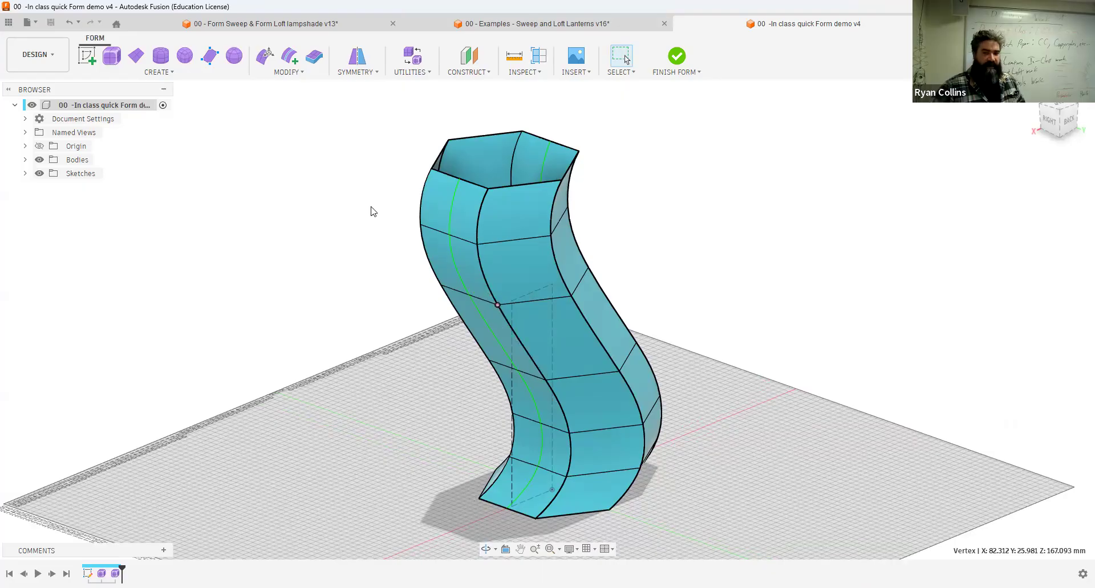
{"action": "left_click", "coordinate": [283, 72]}
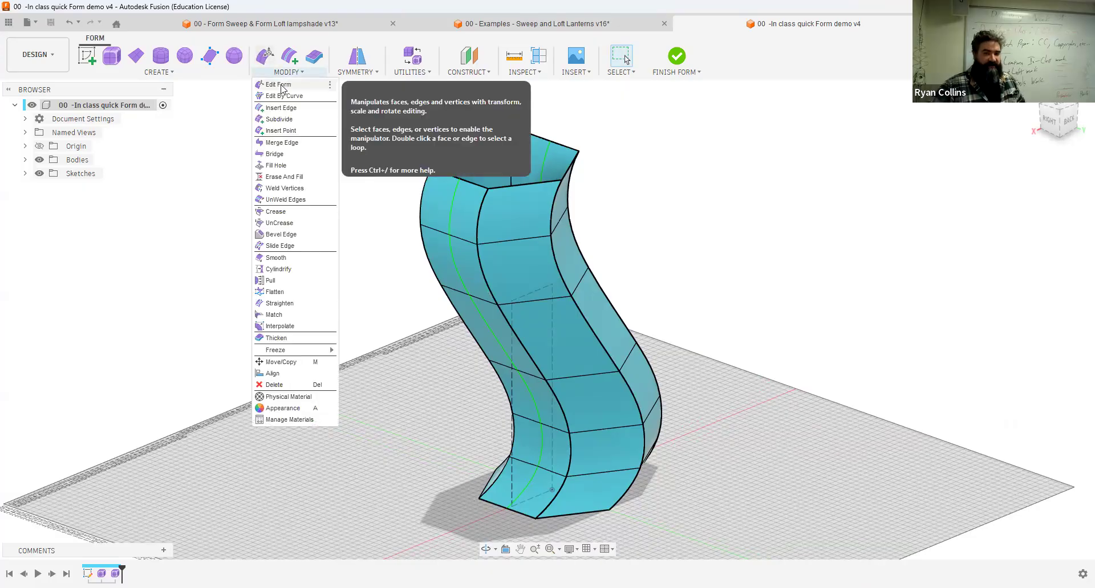
{"action": "left_click", "coordinate": [267, 59]}
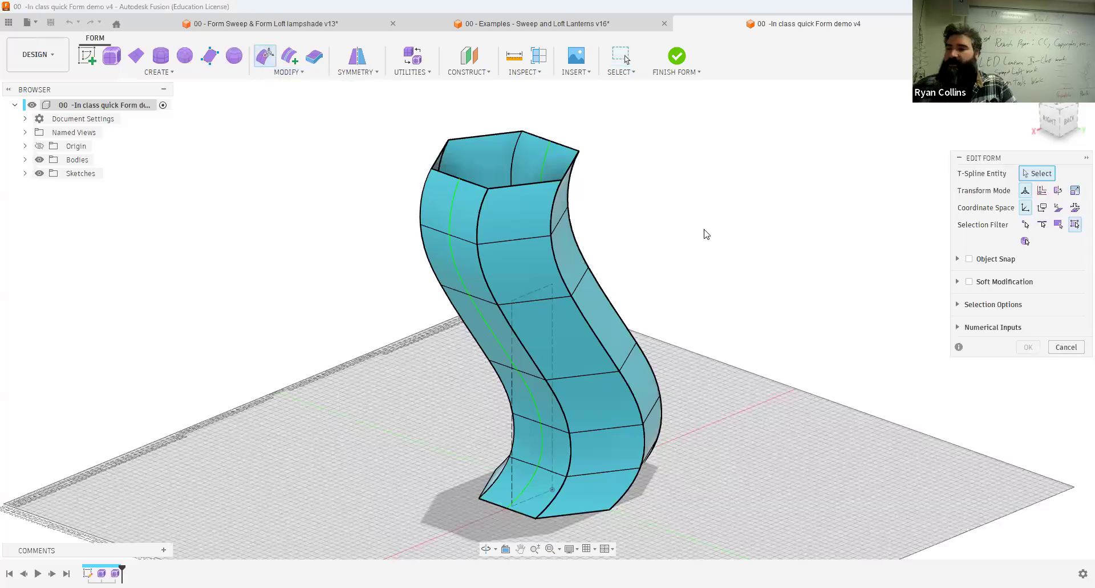
{"action": "middle_click_drag", "start_coordinate": [721, 230], "coordinate": [761, 229], "text": "shift"}
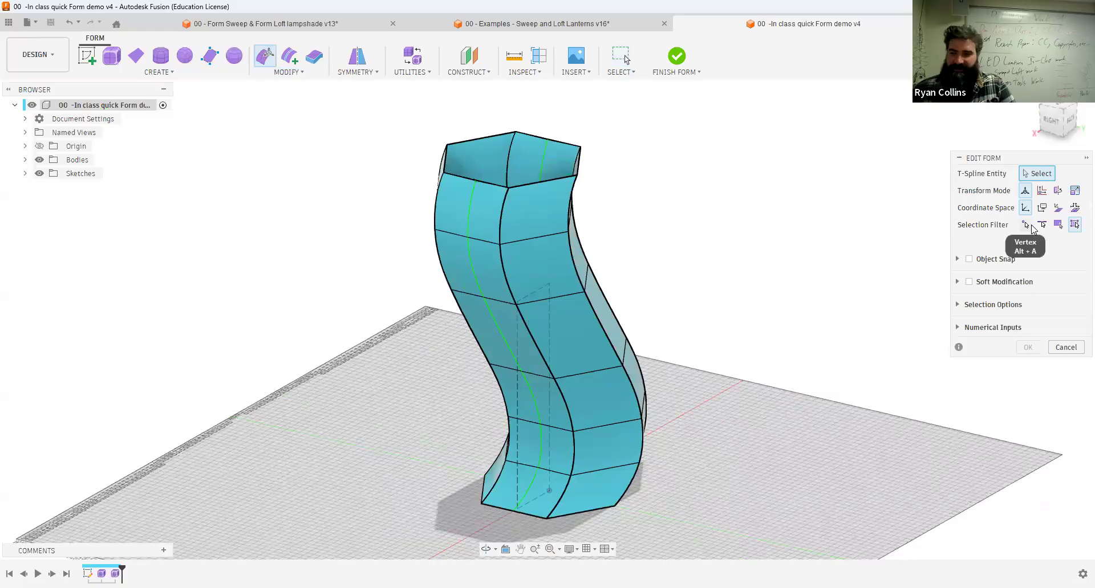
{"action": "left_click", "coordinate": [1074, 226]}
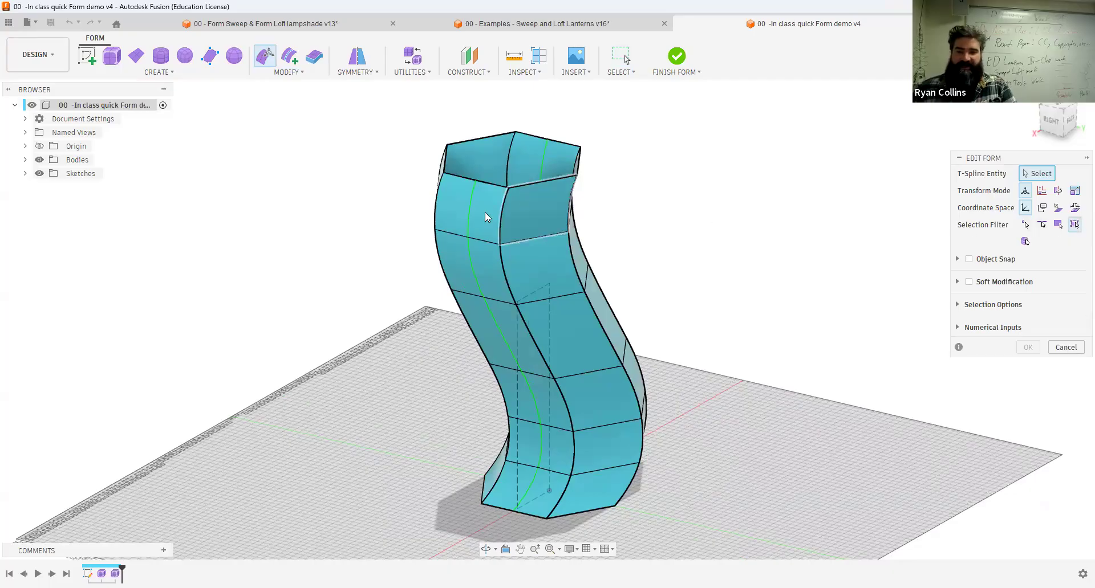
{"action": "left_click", "coordinate": [564, 167]}
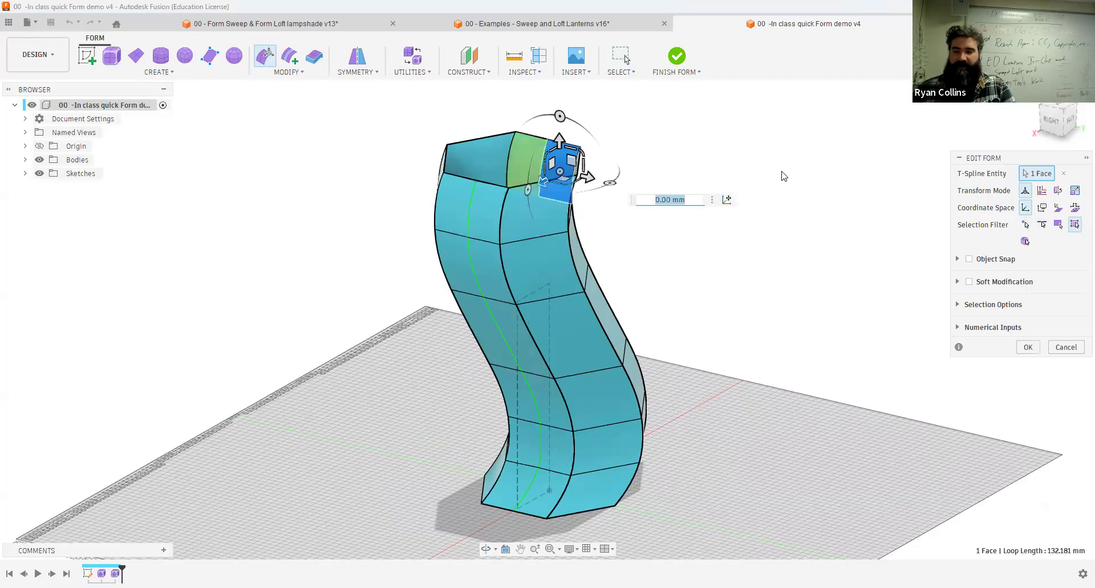
Step: Switch the Edit Form selection filter to Vertex and select the front corner vertex on the upper rim
{"action": "left_click", "coordinate": [1025, 242]}
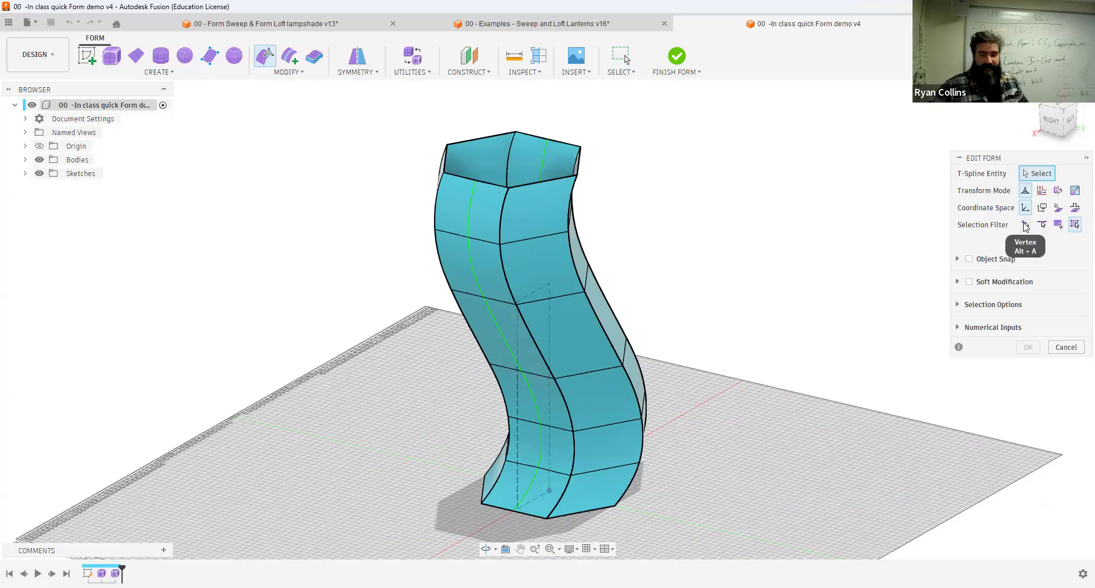
{"action": "left_click", "coordinate": [1025, 225]}
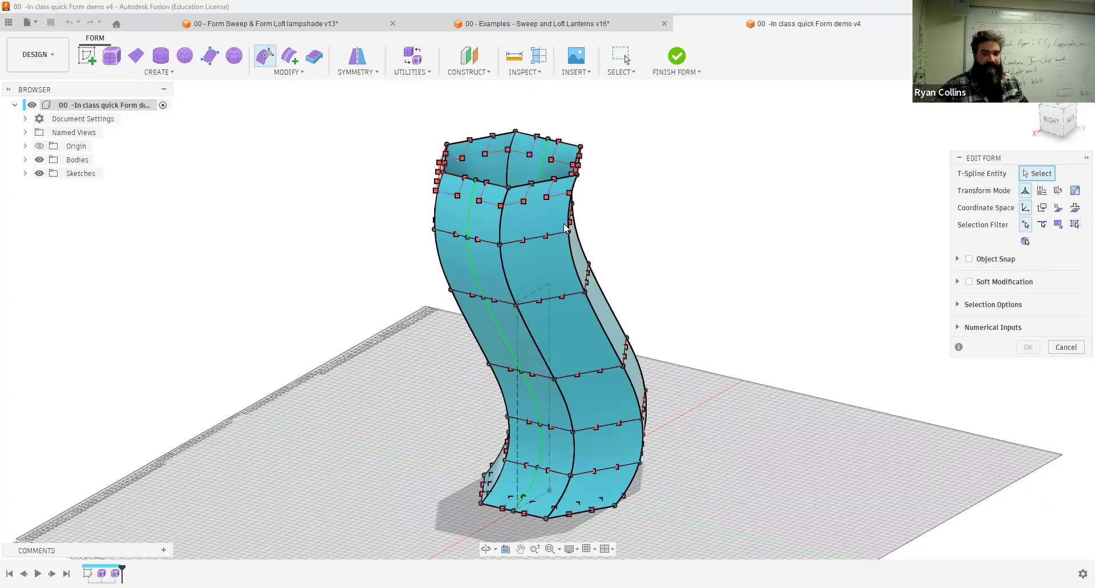
{"action": "left_click", "coordinate": [500, 246]}
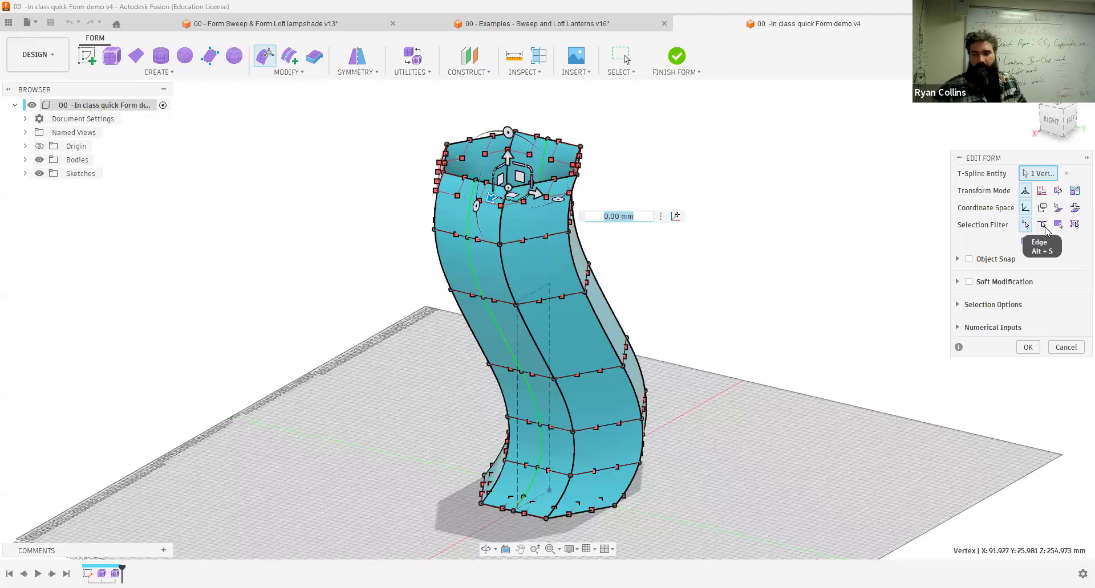
Step: Switch the Edit Form selection filter to Edge and select the whole lengthwise edge loop running down the front corner
{"action": "left_click", "coordinate": [1044, 225]}
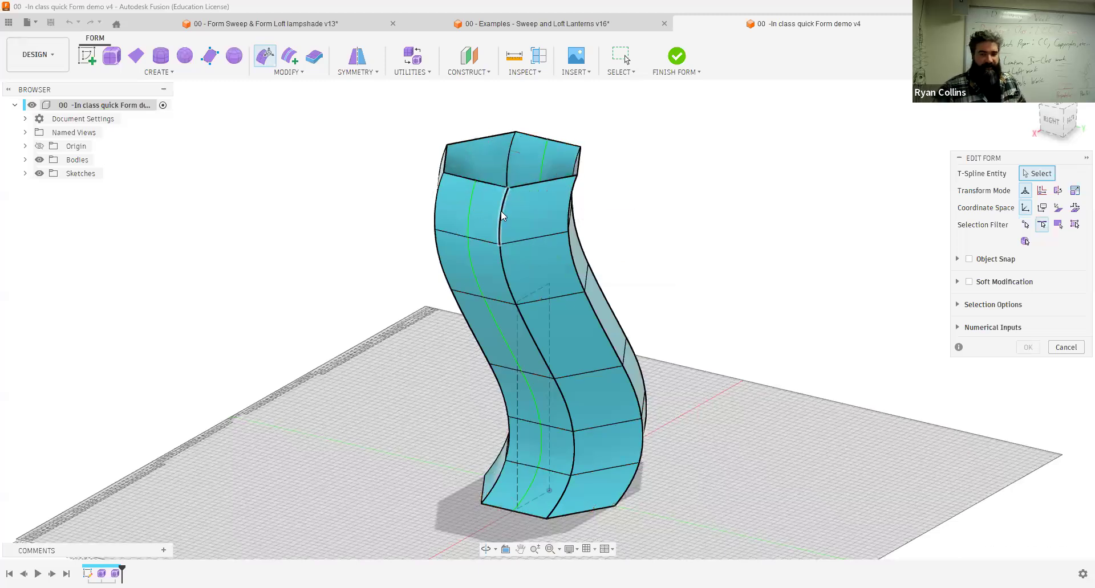
{"action": "left_click", "coordinate": [503, 256]}
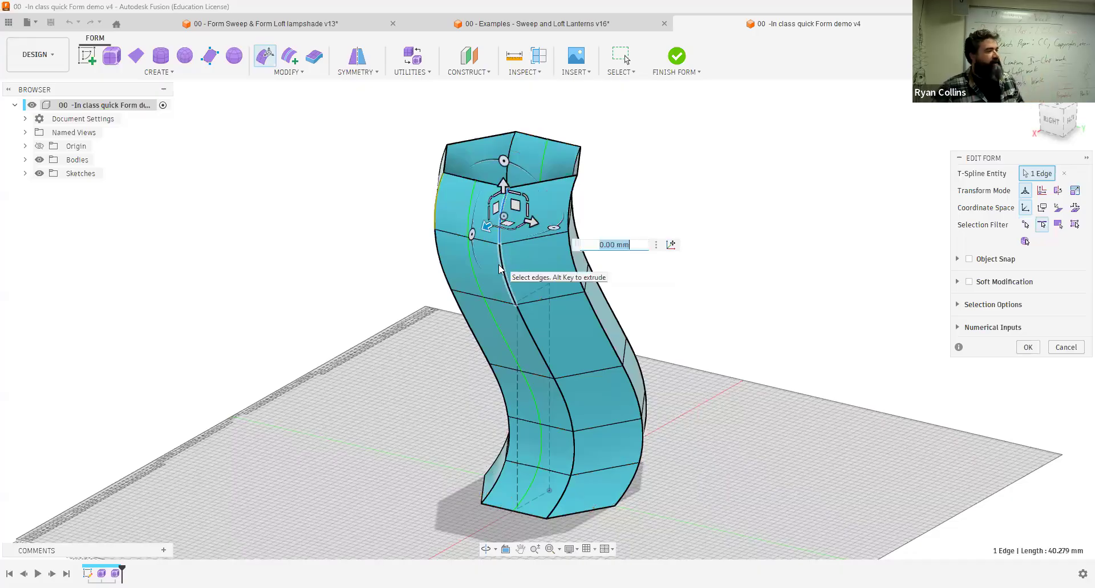
{"action": "double_click", "coordinate": [499, 268]}
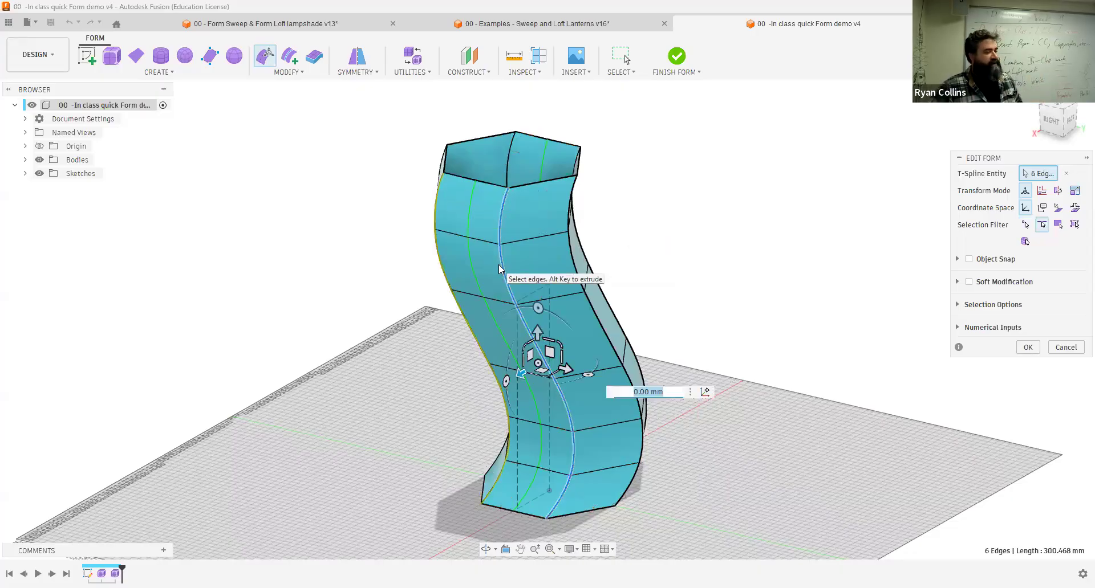
Step: Switch the selection filter to Face, select three adjoining faces near the upper rim, and clear the selection
{"action": "left_click", "coordinate": [1058, 224]}
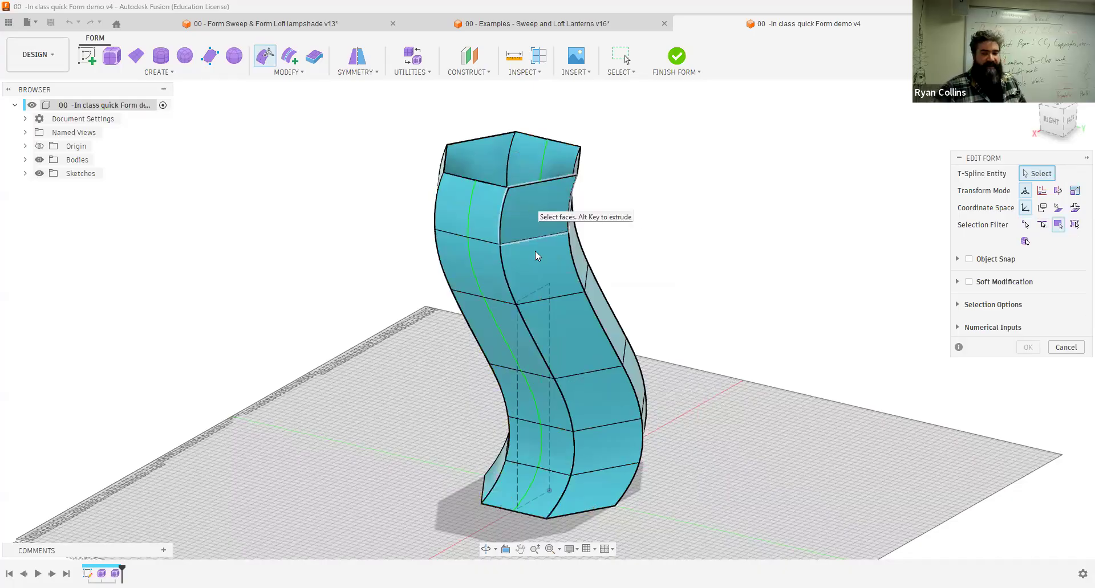
{"action": "left_click", "coordinate": [525, 206]}
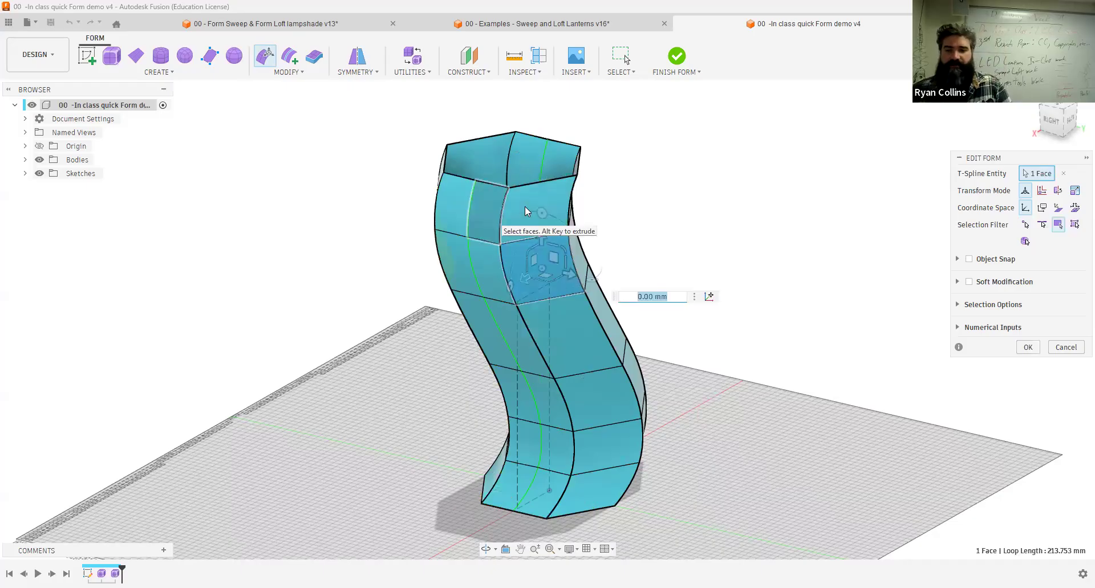
{"action": "left_click", "coordinate": [532, 200], "text": "shift"}
{"action": "left_click", "coordinate": [490, 212], "text": "shift"}
{"action": "mouse_move", "coordinate": [461, 363]}
{"action": "middle_mouse_down", "text": "shift"}
{"action": "mouse_move", "coordinate": [526, 350]}
{"action": "mouse_move", "coordinate": [474, 358]}
{"action": "mouse_move", "coordinate": [490, 365]}
{"action": "mouse_move", "coordinate": [509, 358]}
{"action": "mouse_move", "coordinate": [459, 357]}
{"action": "mouse_move", "coordinate": [476, 365]}
{"action": "middle_mouse_up", "text": "shift"}
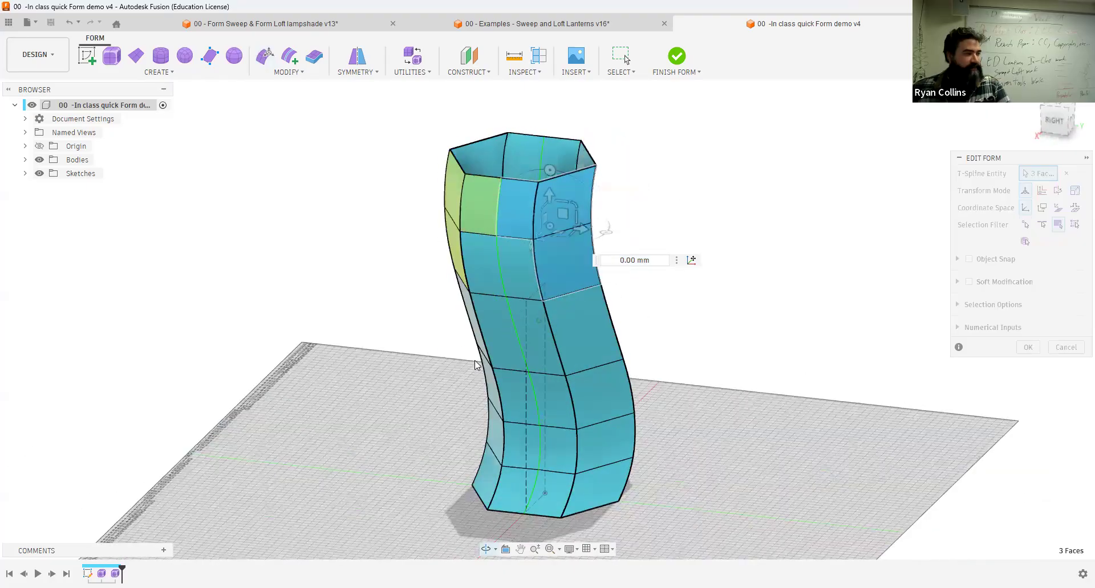
{"action": "left_click", "coordinate": [837, 357]}
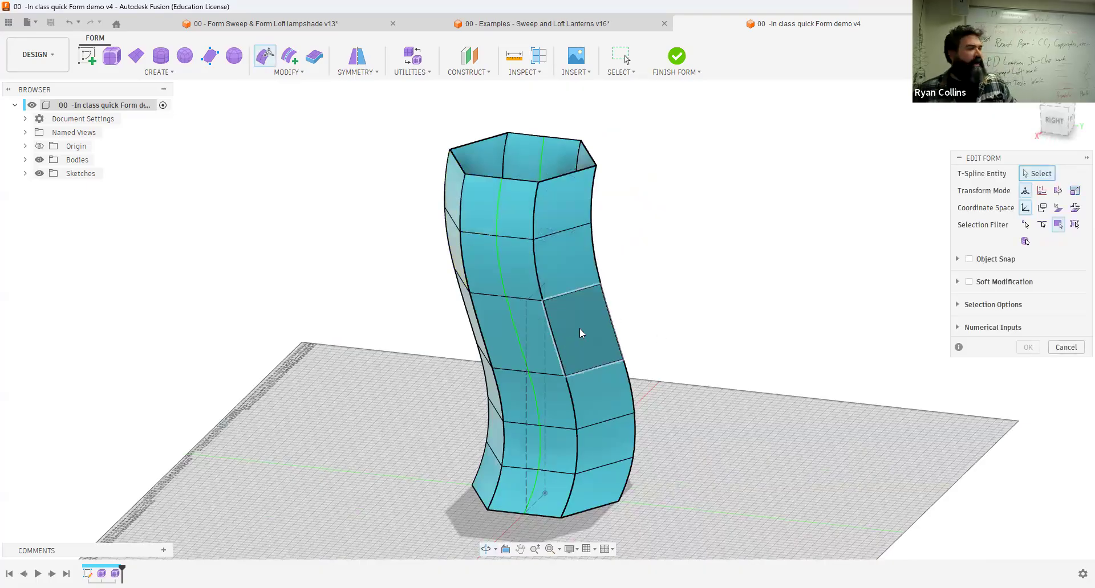
Step: Move the mid-height side face outward 46 mm, and move it together with the face above another 8 mm
{"action": "left_click", "coordinate": [627, 346]}
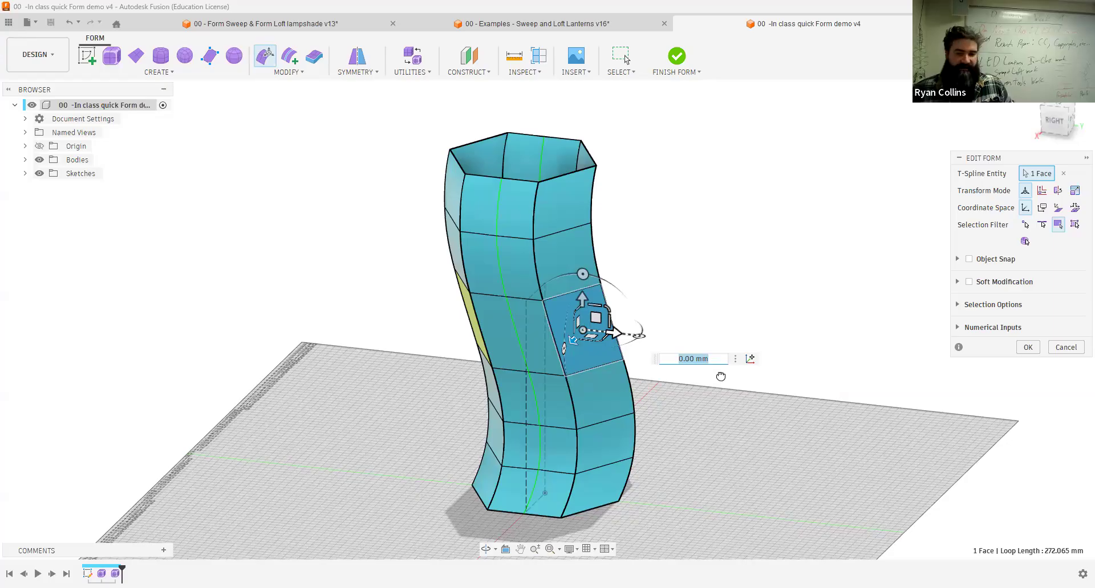
{"action": "type", "text": "46"}
{"action": "key", "text": "Return"}
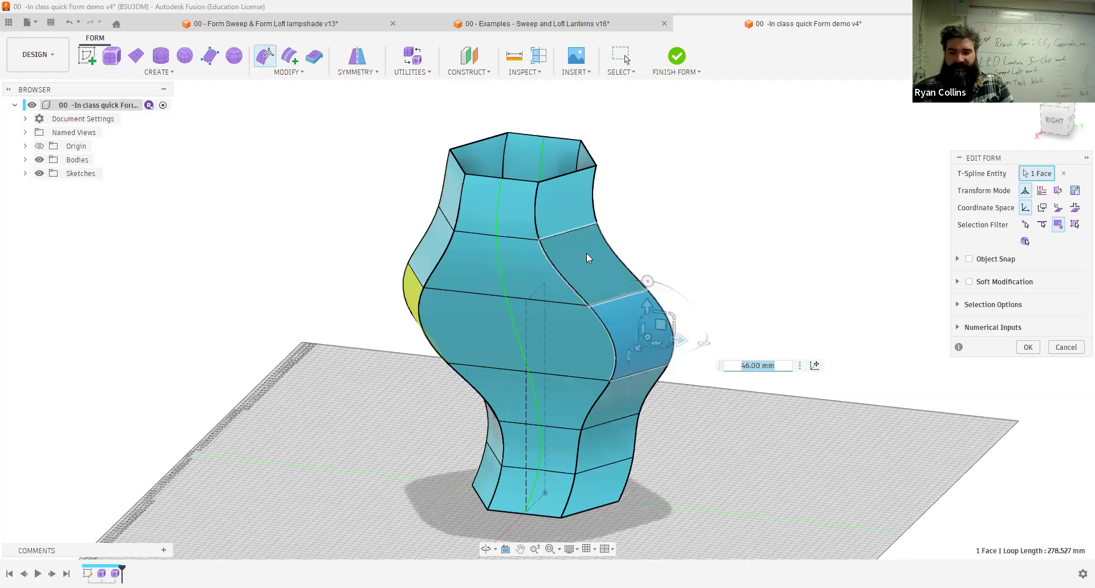
{"action": "left_click", "coordinate": [627, 270], "text": "shift"}
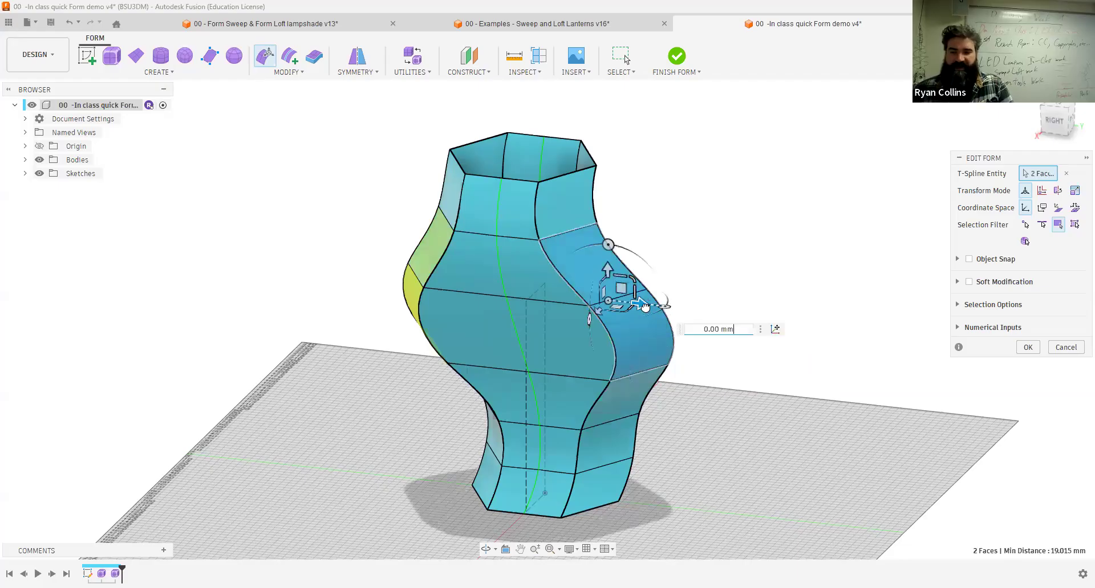
{"action": "type", "text": "8"}
{"action": "key", "text": "Return"}
Step: Rotate the two selected side faces by -5 degrees and clear the selection
{"action": "left_click_drag", "start_coordinate": [619, 245], "coordinate": [531, 335]}
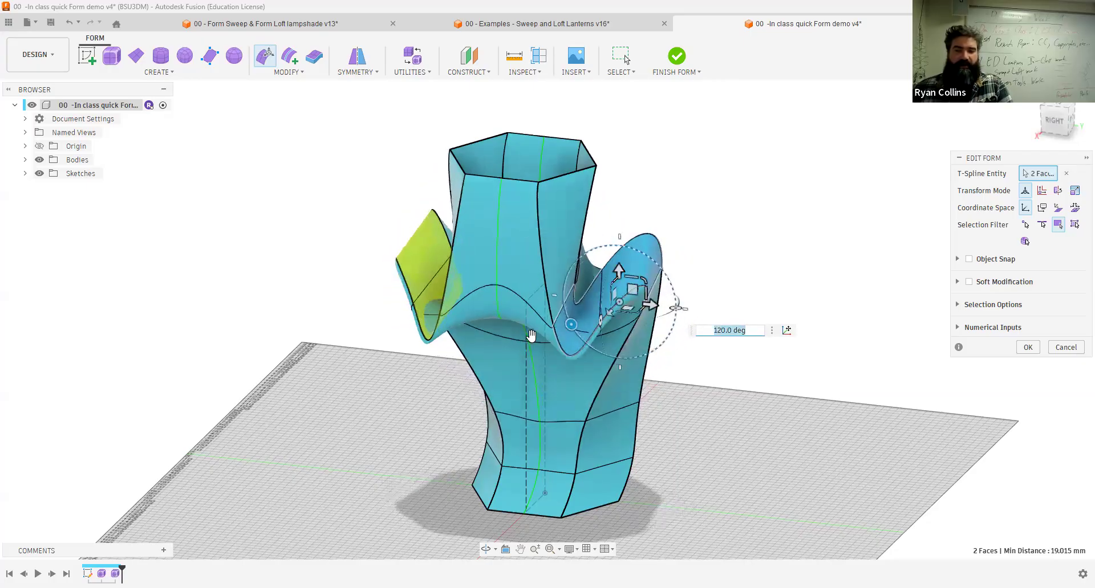
{"action": "middle_click_drag", "start_coordinate": [694, 366], "coordinate": [723, 413], "text": "shift"}
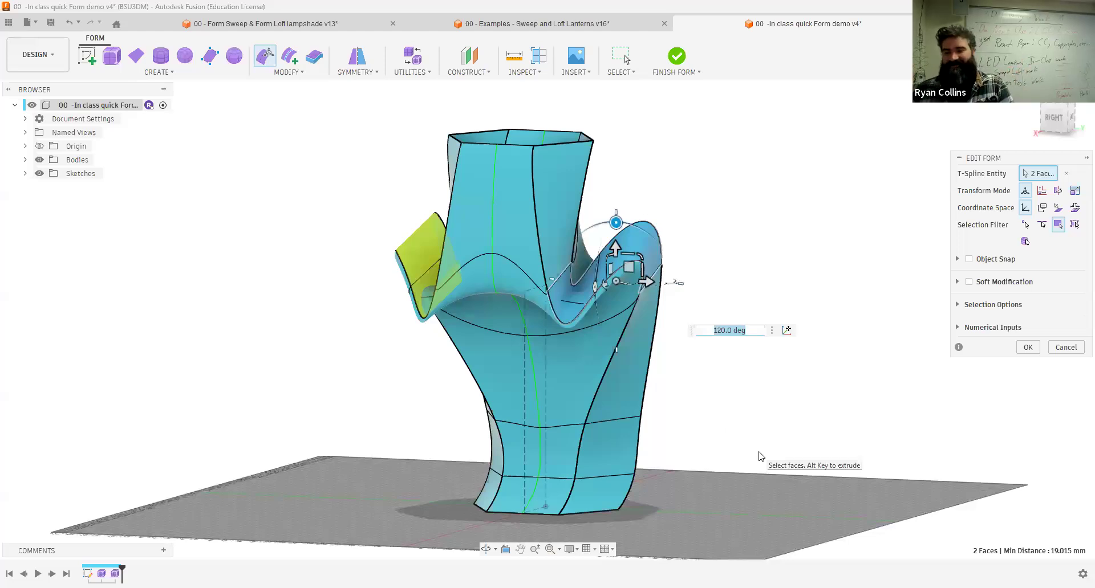
{"action": "type", "text": "-5"}
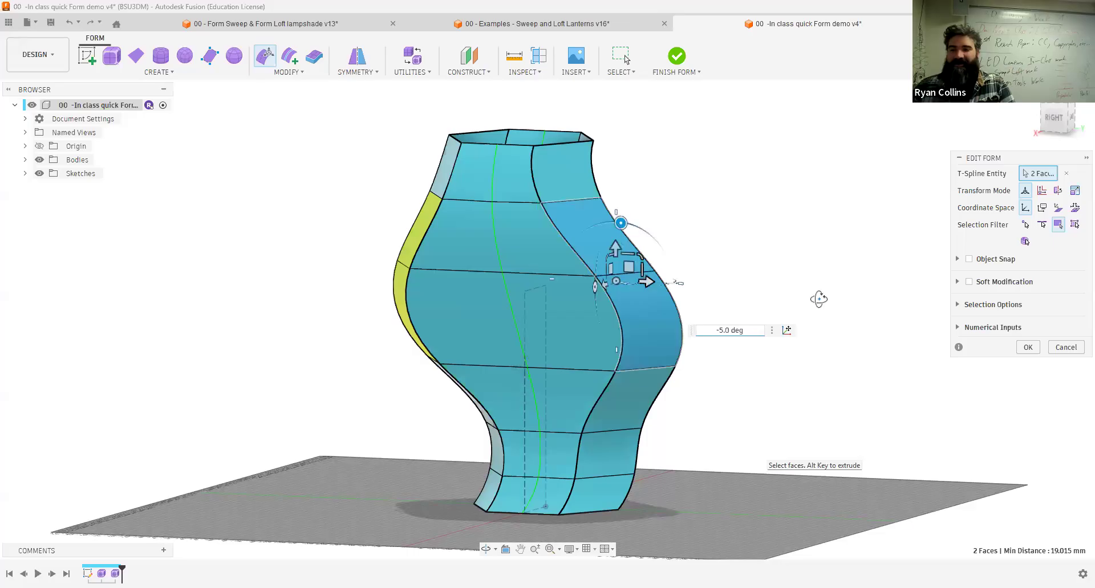
{"action": "middle_click_drag", "start_coordinate": [732, 315], "coordinate": [748, 332], "text": "shift"}
{"action": "left_click", "coordinate": [738, 254]}
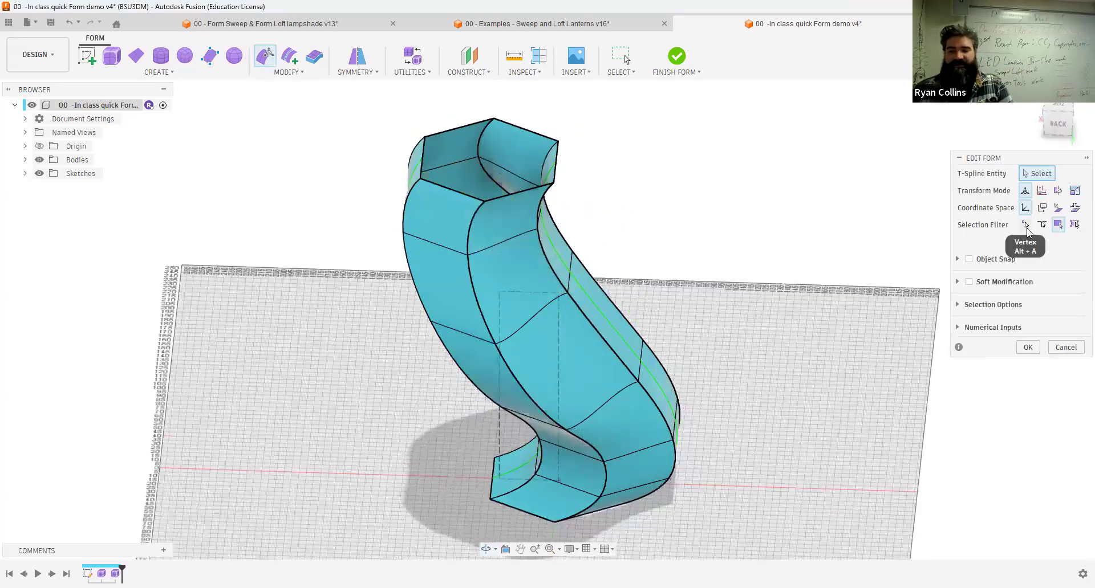
Step: Filter the selection to edges and select a lengthwise edge loop, followed by the horizontal ring below the upper rim
{"action": "left_click", "coordinate": [1025, 224]}
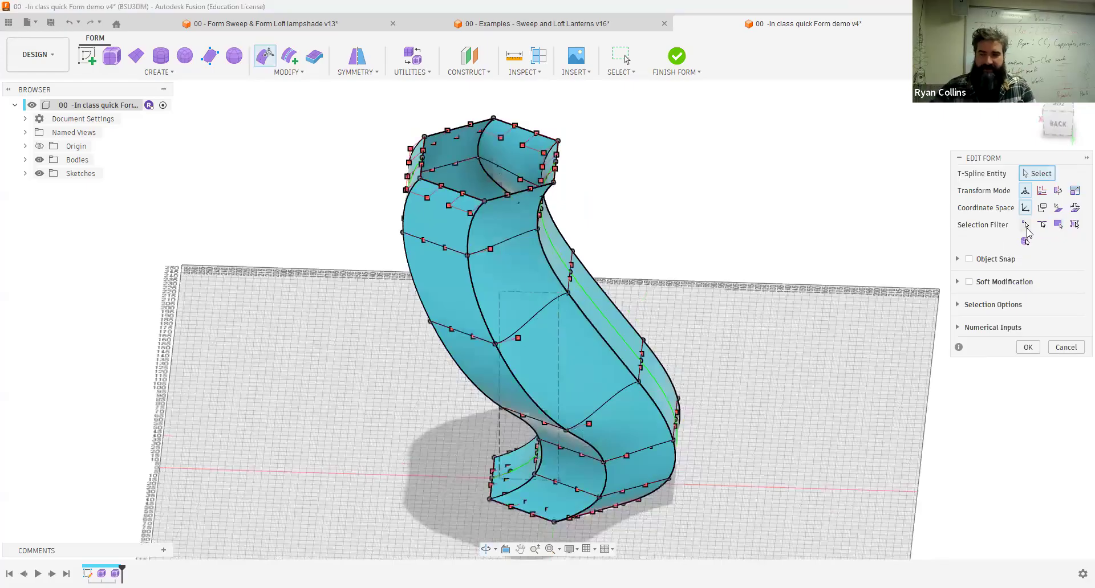
{"action": "left_click", "coordinate": [1041, 225]}
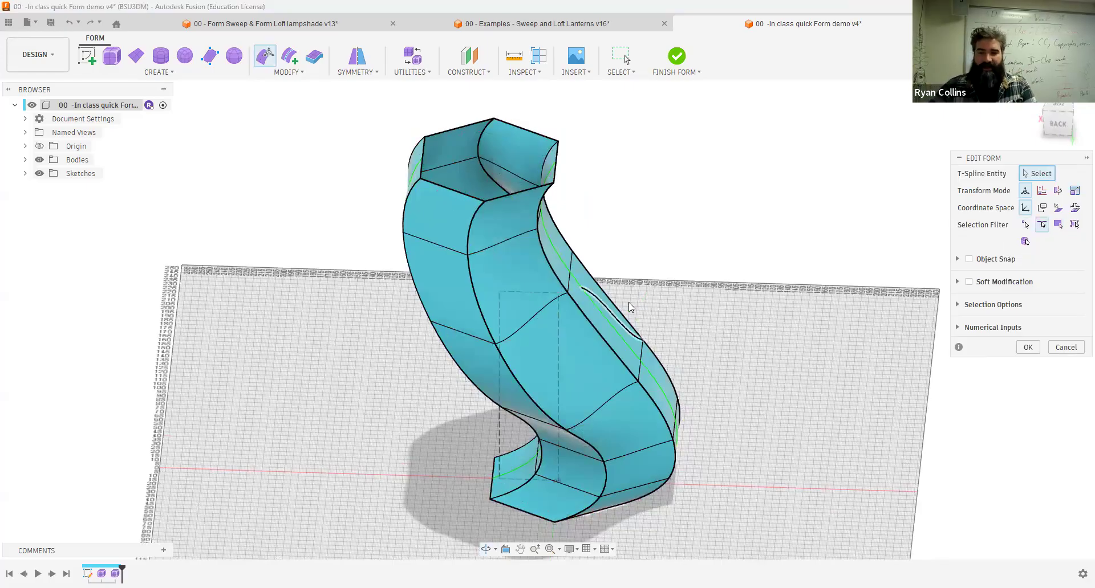
{"action": "left_click", "coordinate": [479, 287]}
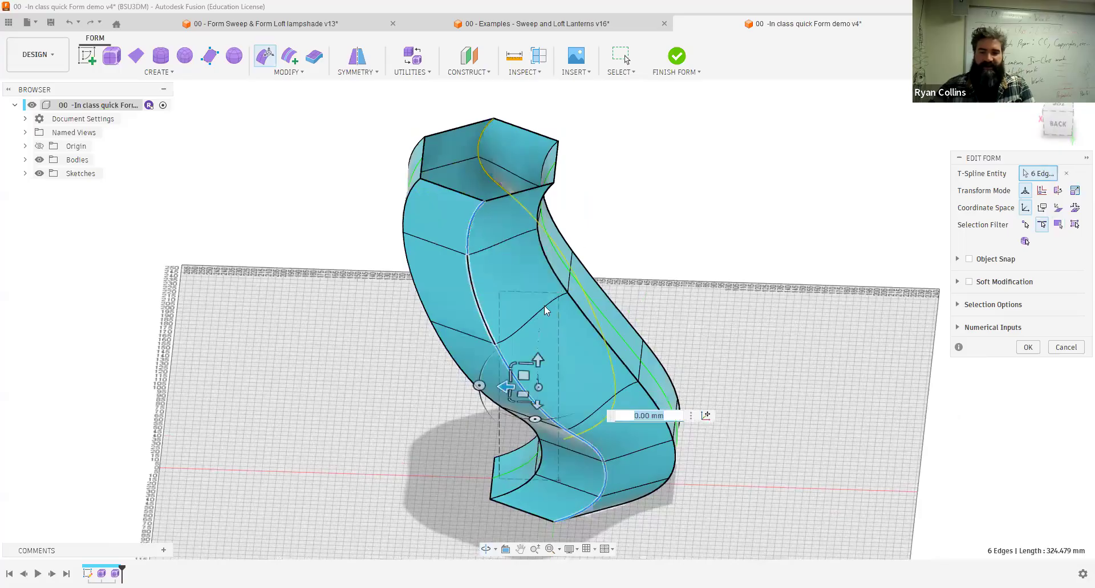
{"action": "left_click", "coordinate": [518, 238]}
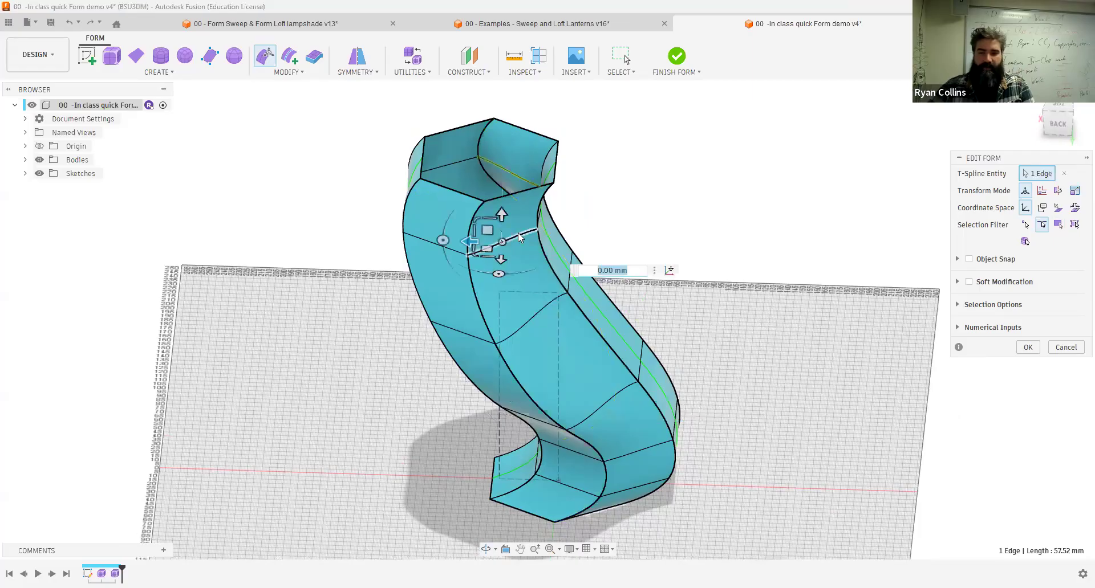
{"action": "double_click", "coordinate": [519, 237]}
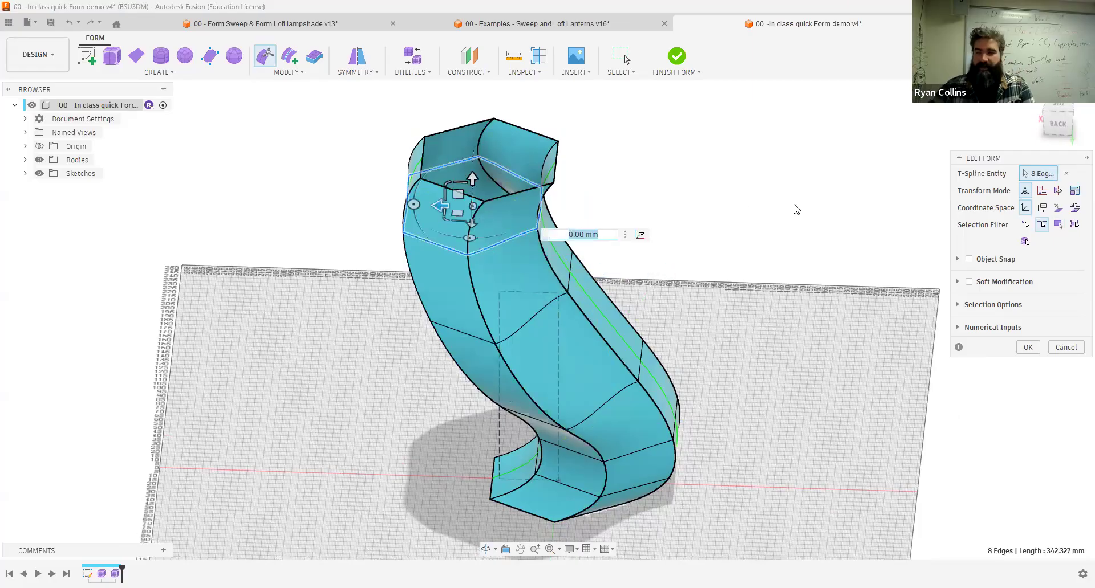
Step: Try to extrude two faces of the side bulge outward about 129 mm with the Face filter, and undo it
{"action": "left_click", "coordinate": [1056, 224]}
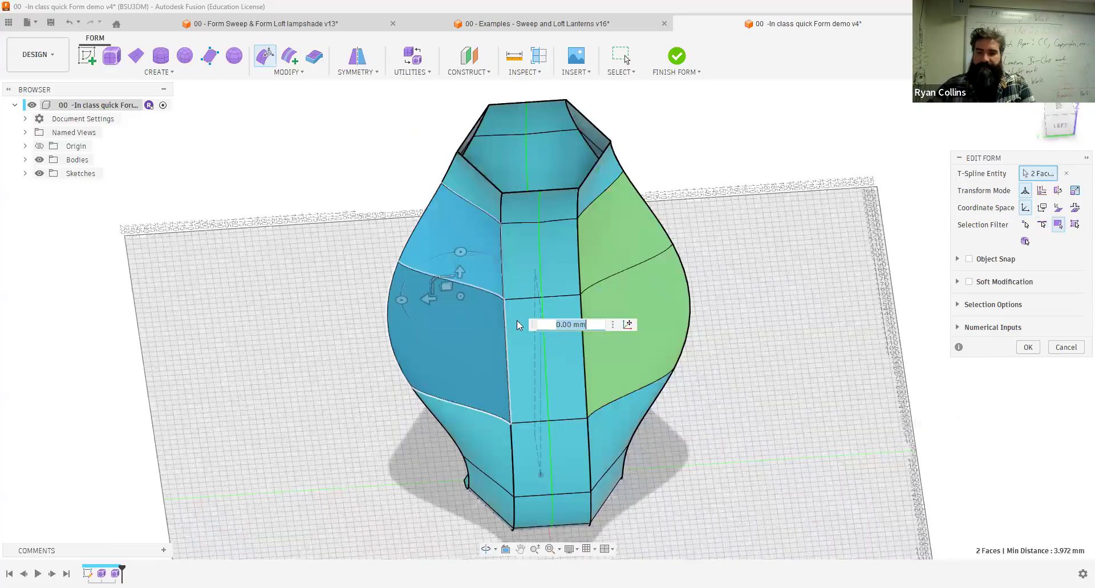
{"action": "middle_click_drag", "start_coordinate": [516, 320], "coordinate": [357, 249], "text": "shift"}
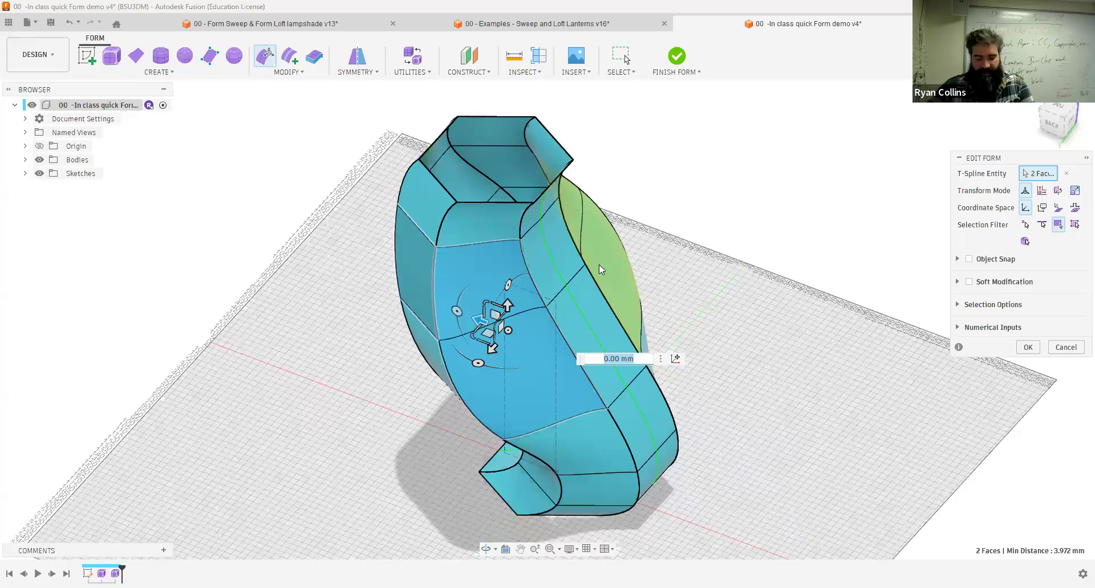
{"action": "middle_click_drag", "start_coordinate": [402, 325], "coordinate": [396, 294], "text": "shift"}
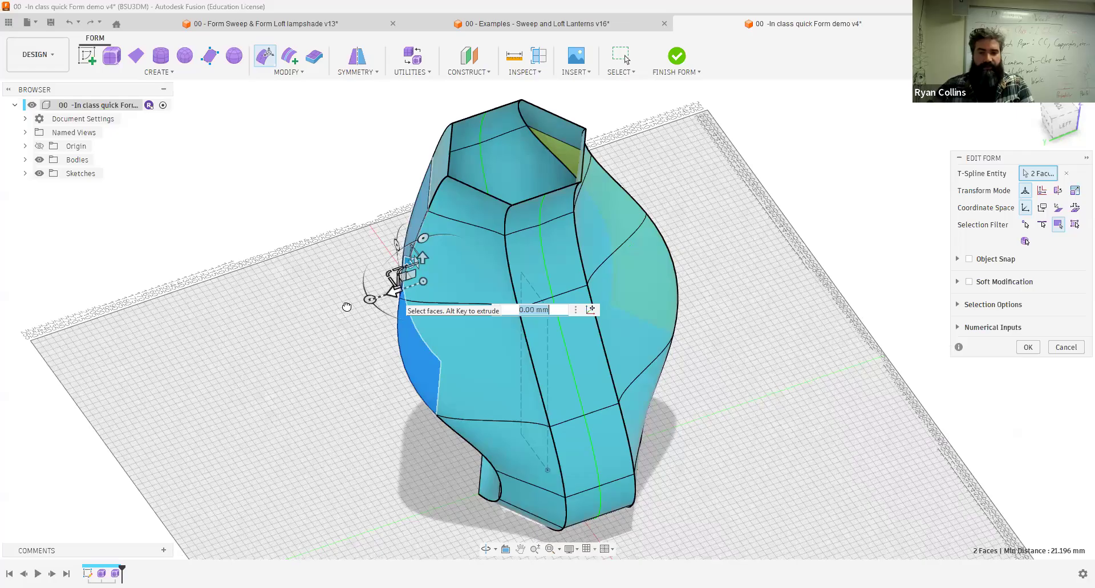
{"action": "left_click_drag", "start_coordinate": [394, 290], "coordinate": [218, 349]}
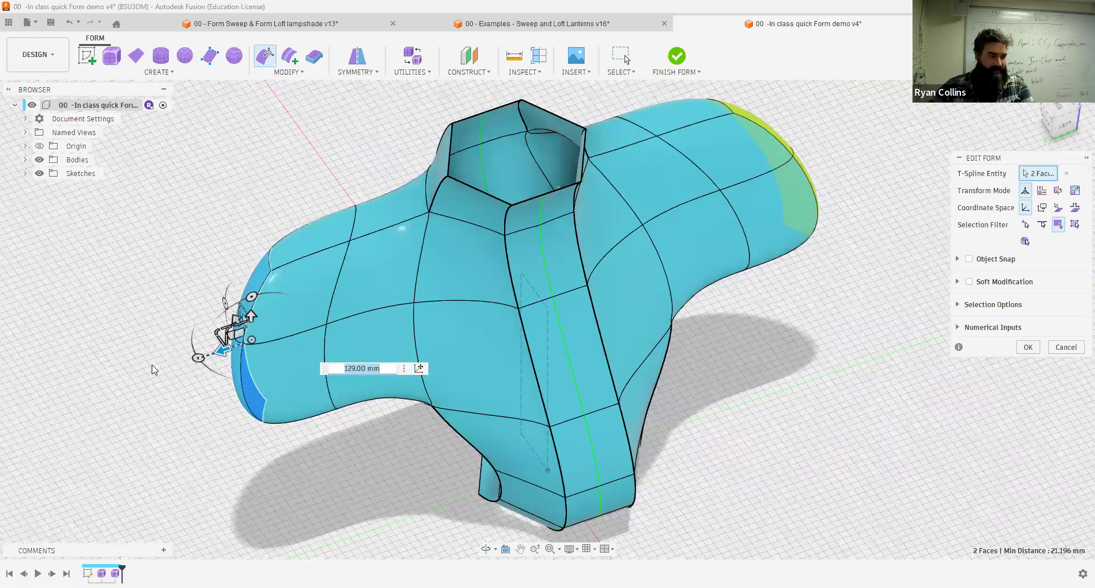
{"action": "type", "text": "180"}
{"action": "middle_click_drag", "start_coordinate": [302, 317], "coordinate": [270, 324], "text": "shift"}
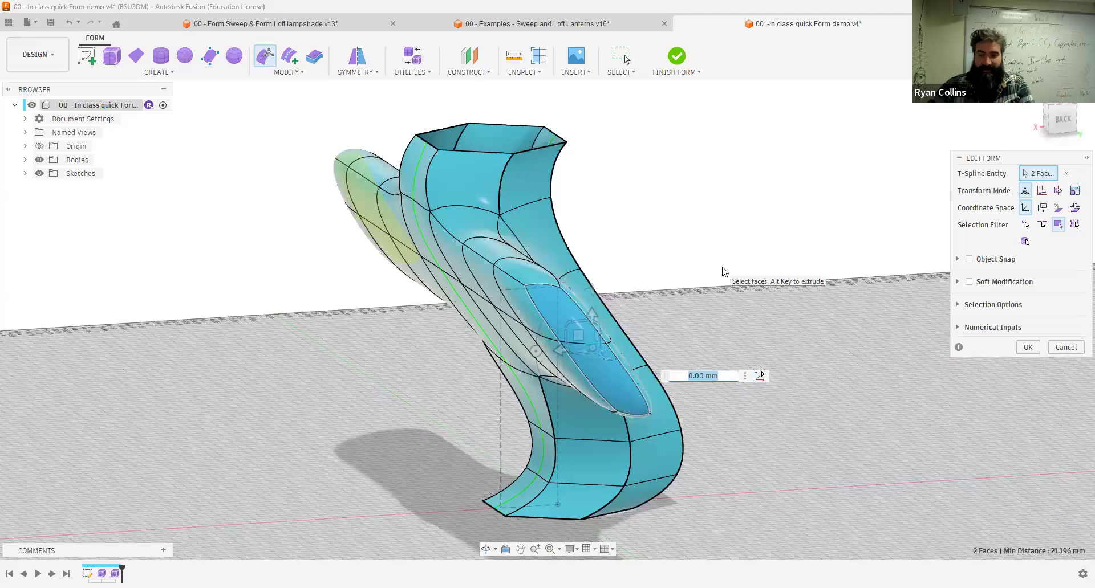
{"action": "mouse_move", "coordinate": [687, 239]}
{"action": "middle_mouse_down", "text": "shift"}
{"action": "mouse_move", "coordinate": [628, 241]}
{"action": "mouse_move", "coordinate": [672, 244]}
{"action": "middle_mouse_up", "text": "shift"}
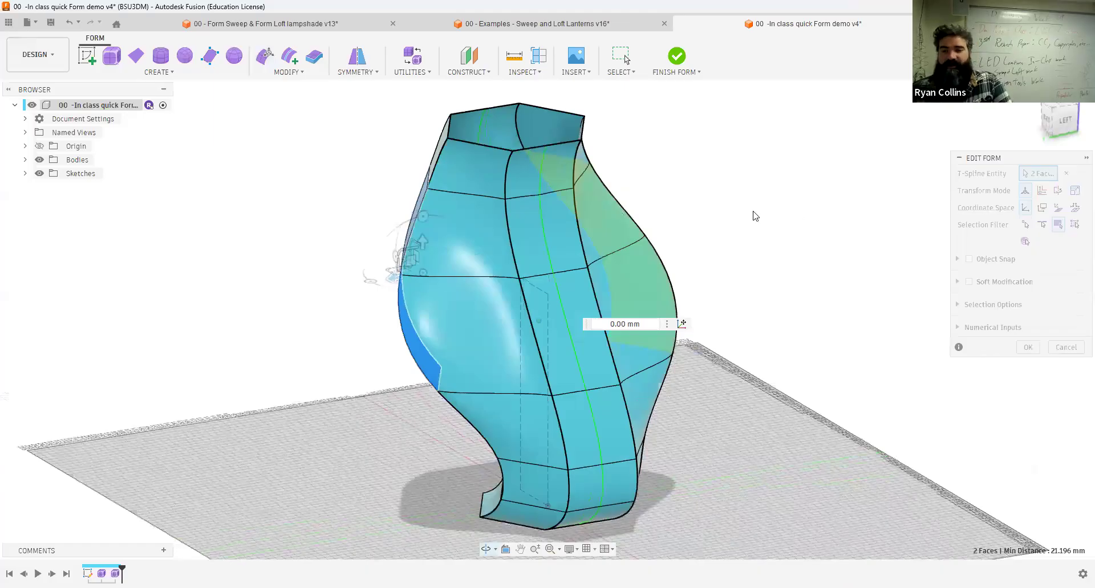
{"action": "left_click", "coordinate": [715, 174]}
{"action": "left_click", "coordinate": [1029, 350]}
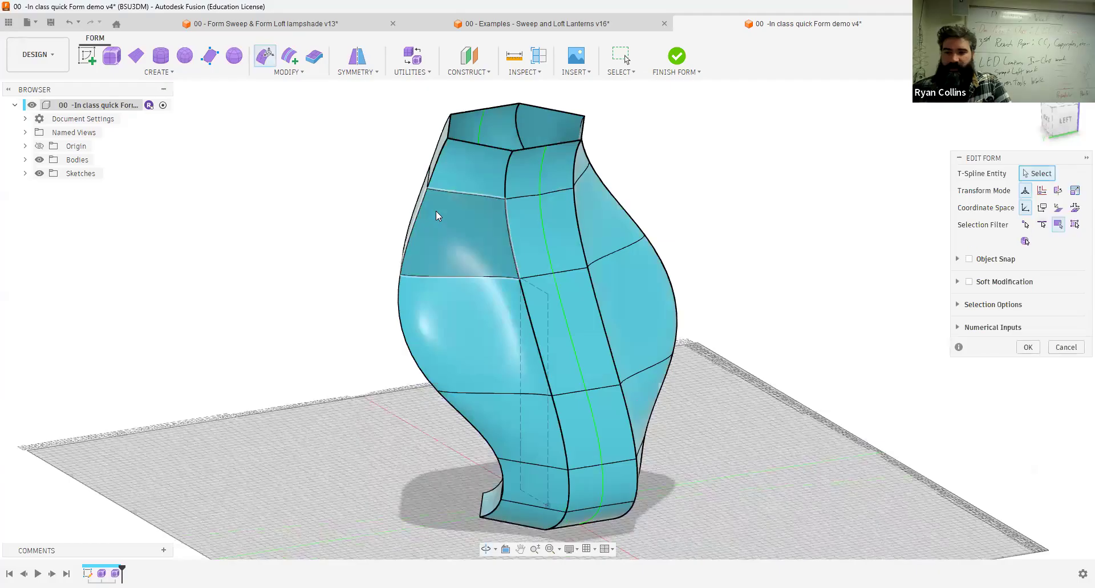
Step: Switch the selection filter to Edge and select the lengthwise edge loop beside the symmetry line, checking it from several angles
{"action": "middle_click_drag", "start_coordinate": [479, 230], "coordinate": [496, 291], "text": "shift"}
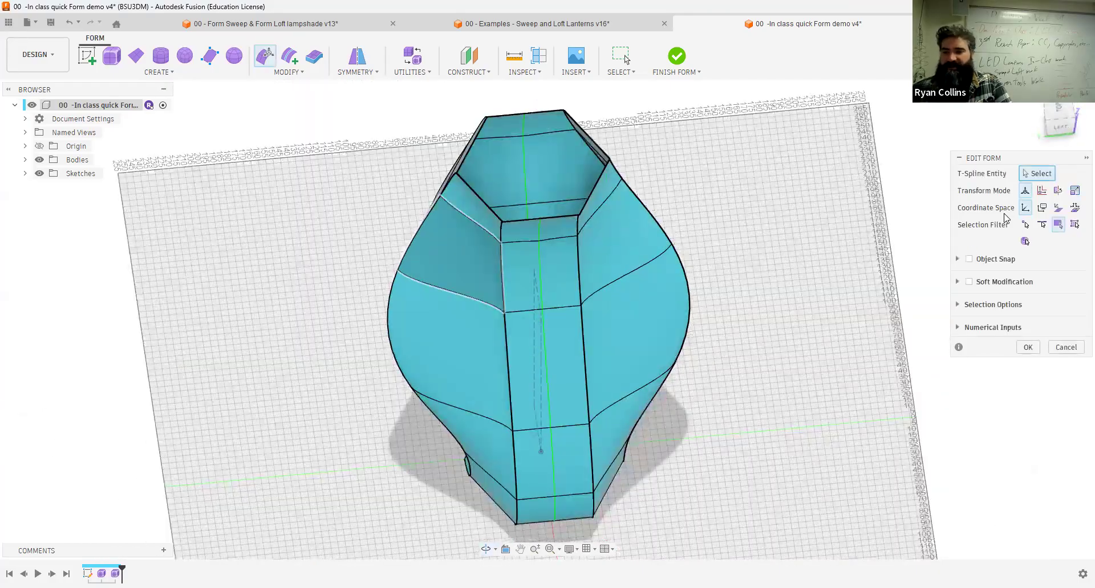
{"action": "left_click", "coordinate": [1041, 225]}
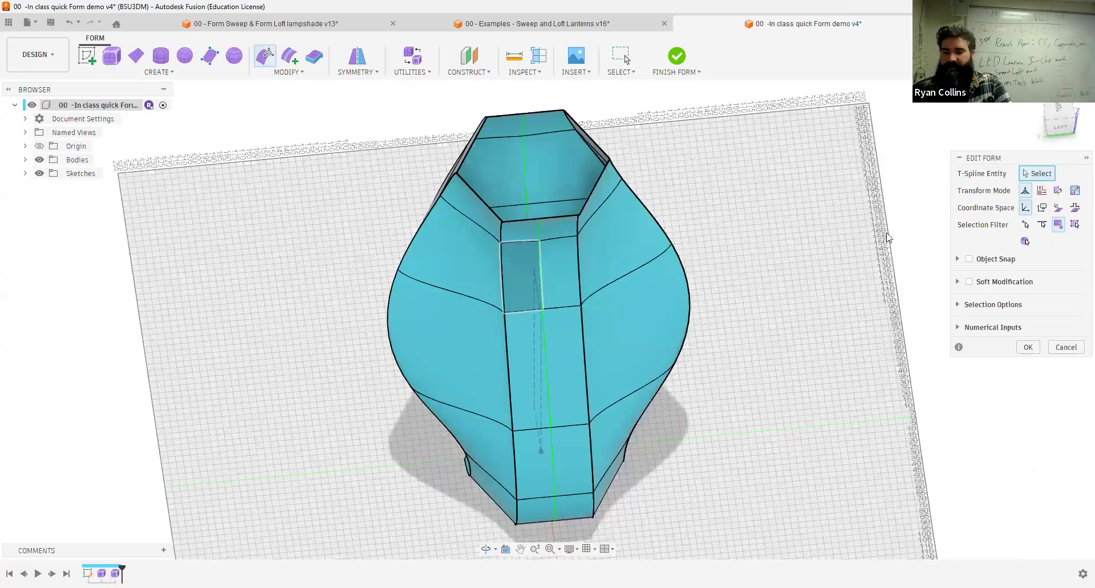
{"action": "double_click", "coordinate": [503, 282]}
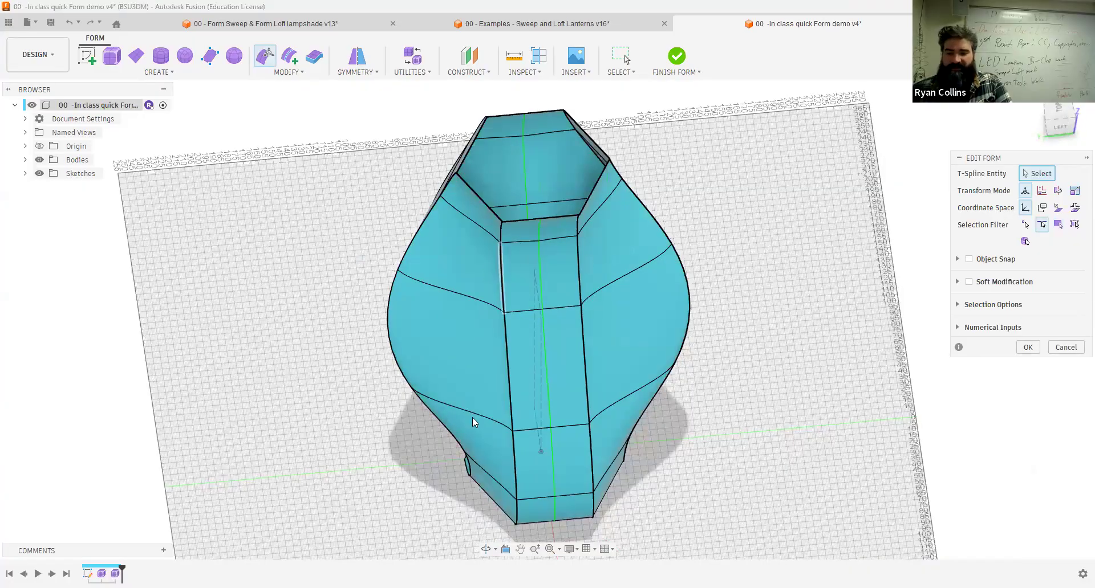
{"action": "middle_click_drag", "start_coordinate": [566, 310], "coordinate": [494, 415], "text": "shift"}
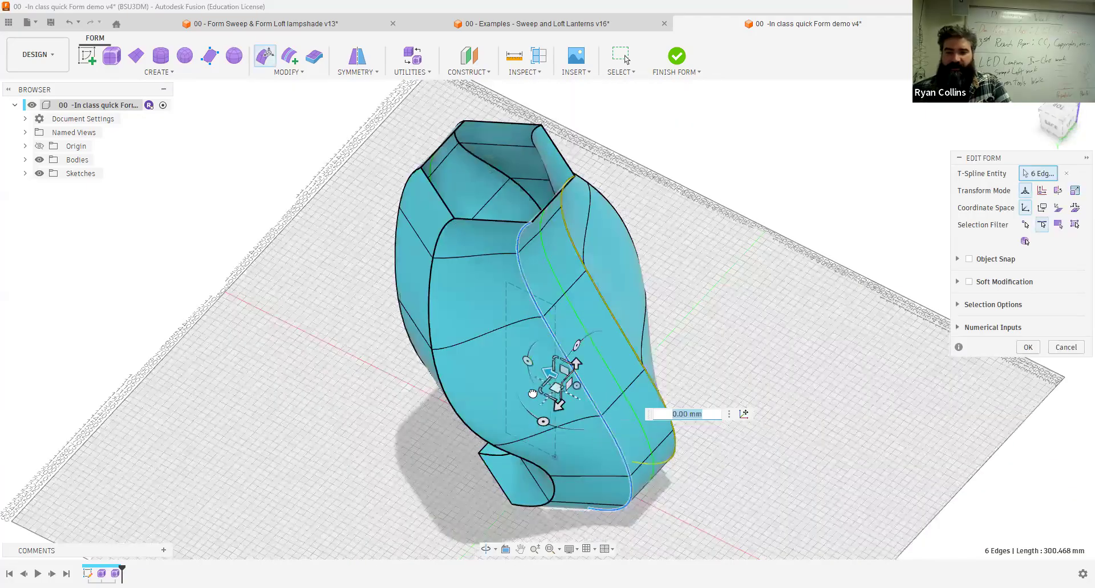
{"action": "left_click_drag", "start_coordinate": [514, 398], "coordinate": [523, 402]}
{"action": "middle_click_drag", "start_coordinate": [721, 284], "coordinate": [568, 267], "text": "shift"}
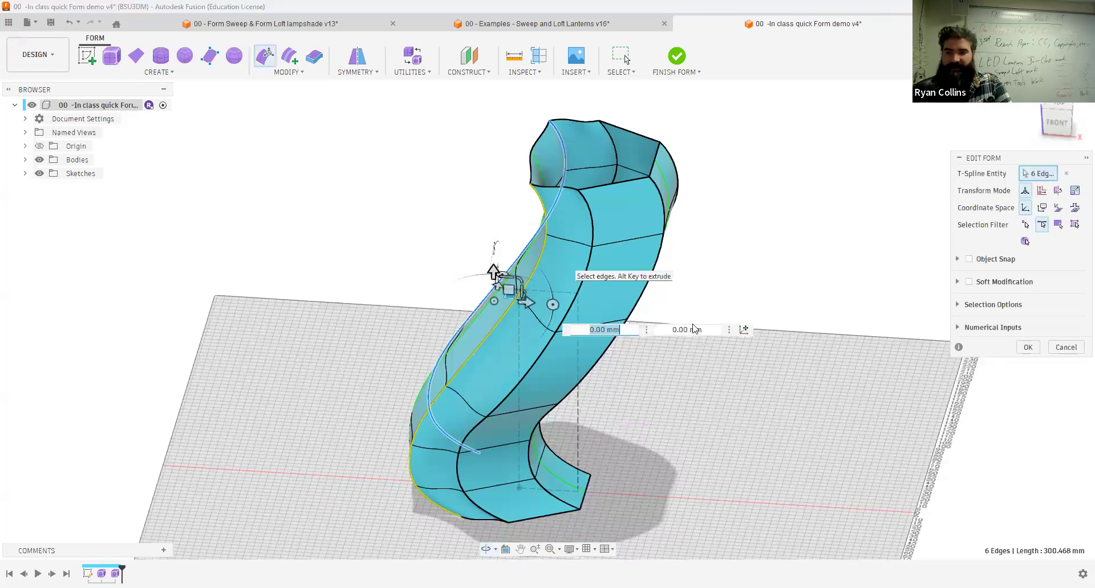
{"action": "middle_click_drag", "start_coordinate": [779, 256], "coordinate": [742, 274], "text": "shift"}
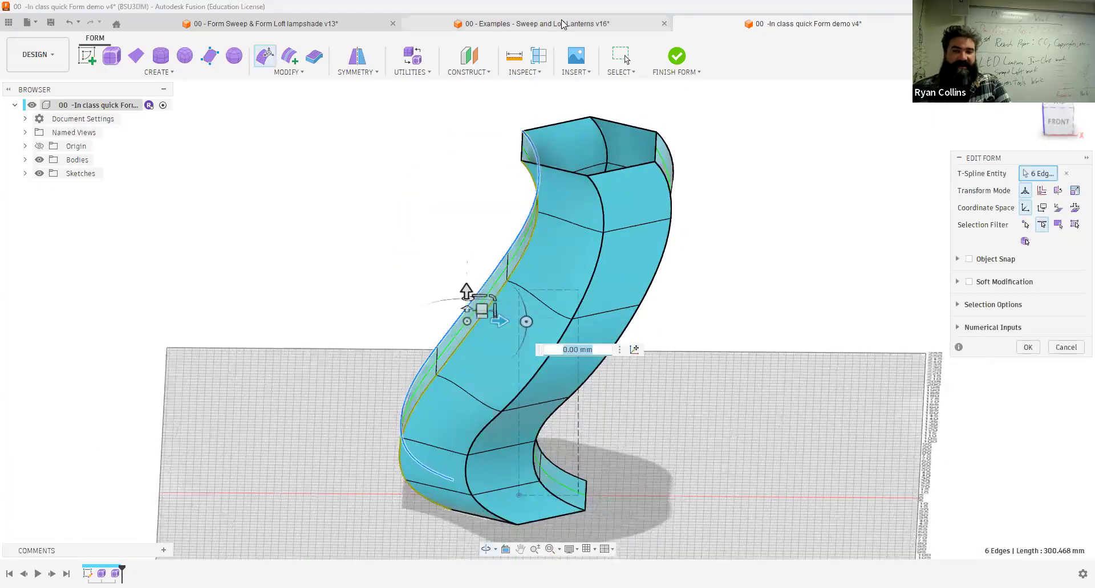
Step: Look at the Sweep Experiments lantern in the Sweep and Loft Lanterns document, and finish the form in the in-class demo
{"action": "left_click", "coordinate": [563, 23]}
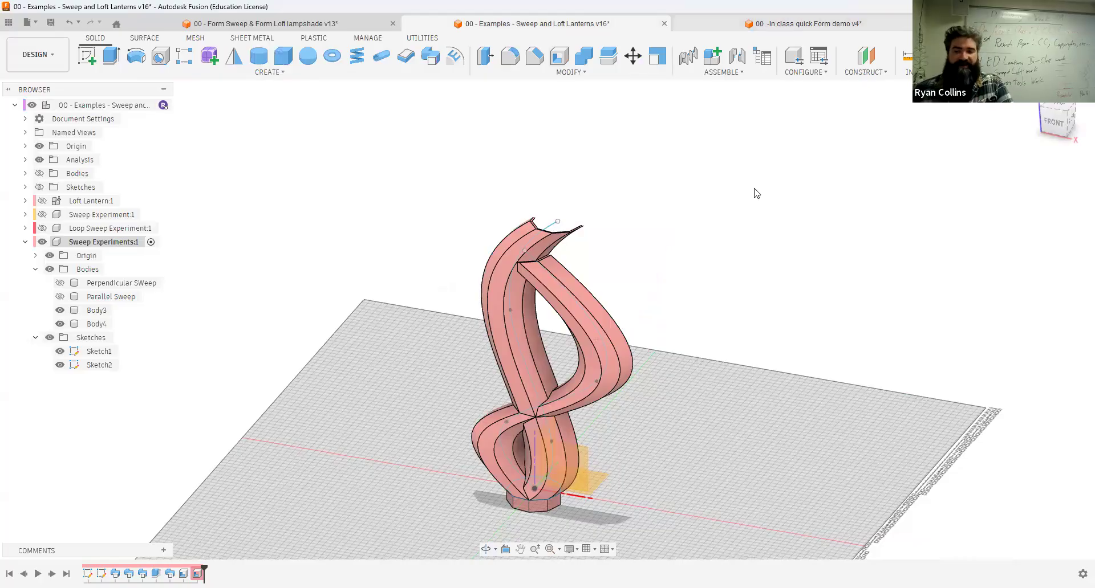
{"action": "middle_click_drag", "start_coordinate": [772, 256], "coordinate": [781, 252], "text": "shift"}
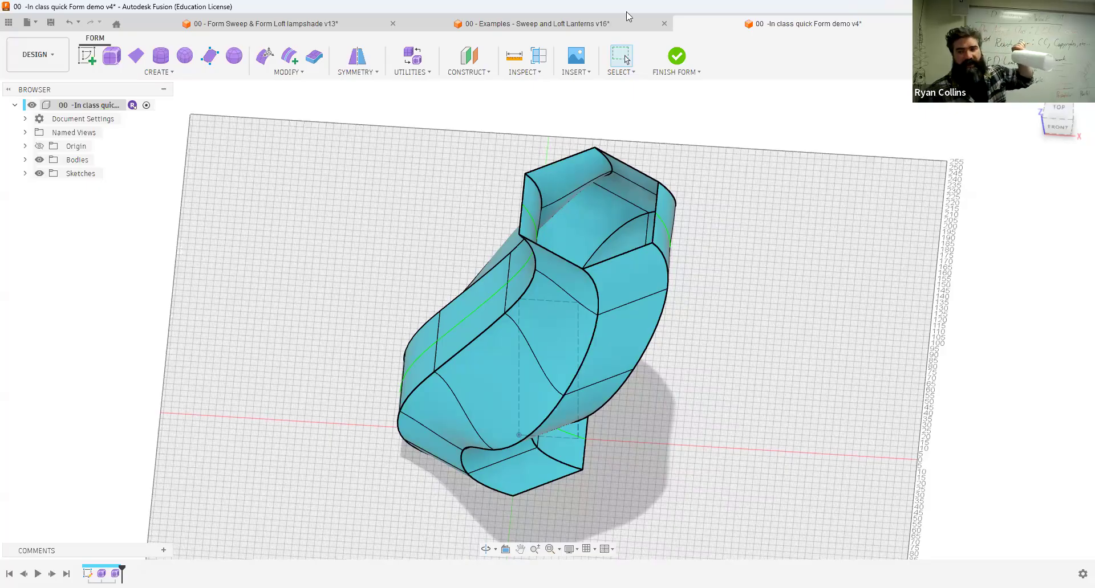
{"action": "left_click", "coordinate": [676, 57]}
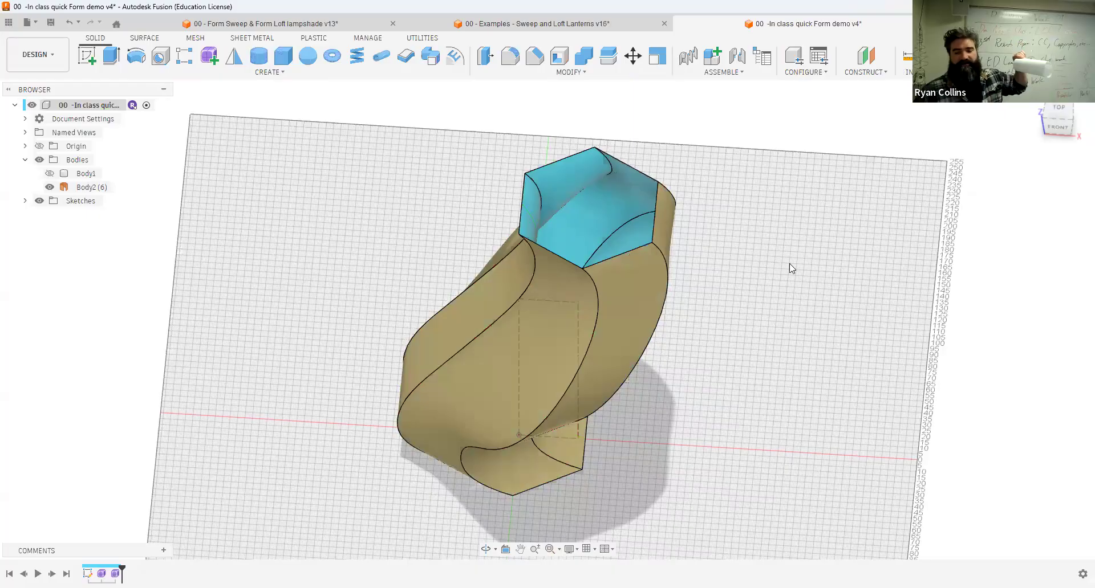
Step: Reopen the lantern's most recent form feature for editing
{"action": "mouse_move", "coordinate": [1057, 114]}
{"action": "left_mouse_down"}
{"action": "mouse_move", "coordinate": [1033, 132]}
{"action": "mouse_move", "coordinate": [1023, 67]}
{"action": "mouse_move", "coordinate": [1053, 127]}
{"action": "left_mouse_up"}
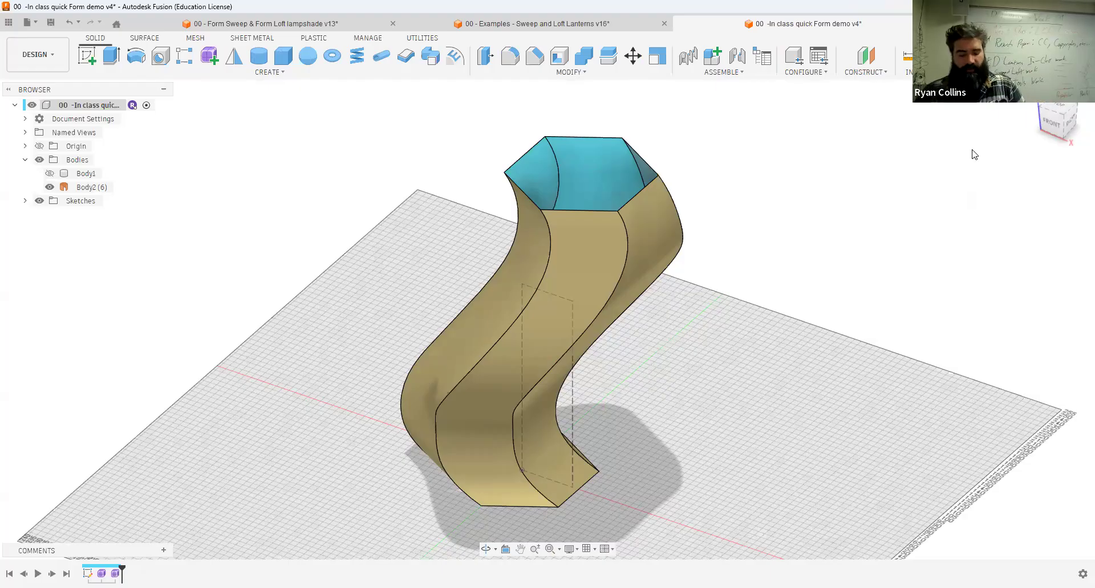
{"action": "middle_click_drag", "start_coordinate": [818, 222], "coordinate": [593, 150], "text": "shift"}
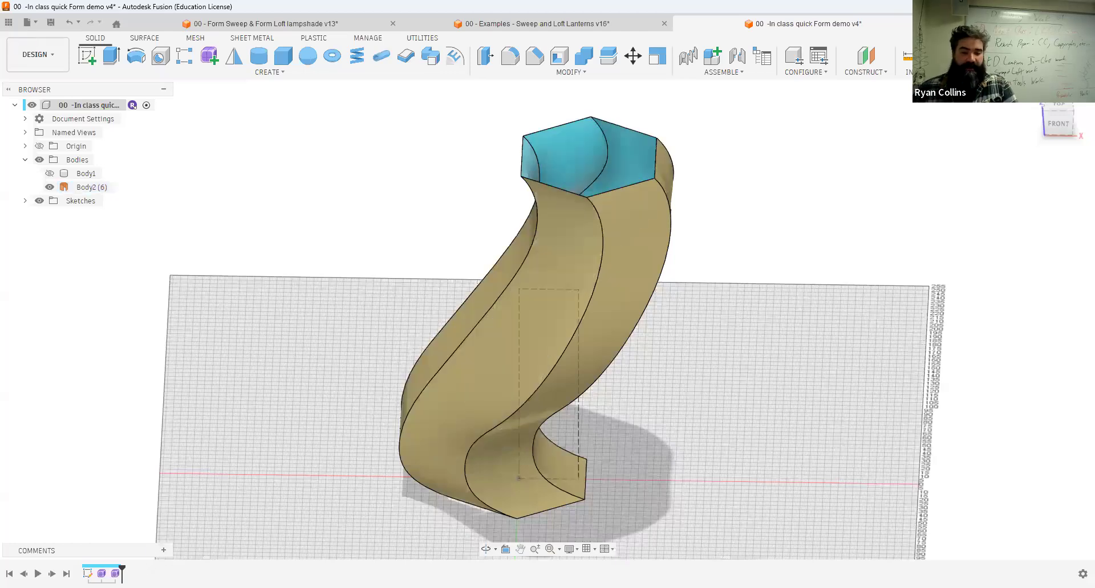
{"action": "right_click", "coordinate": [116, 574]}
{"action": "left_click", "coordinate": [145, 464]}
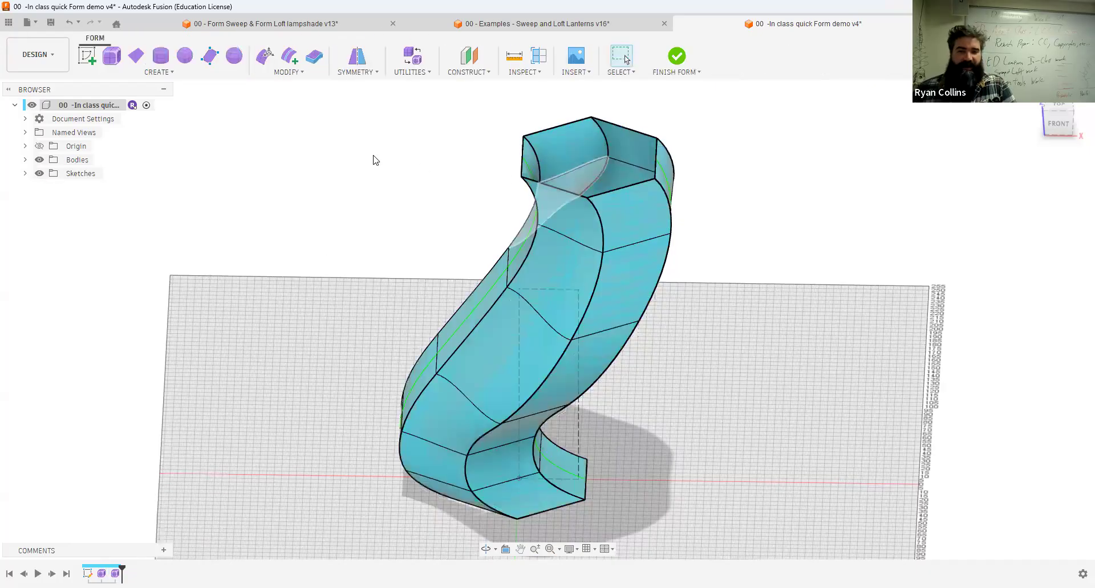
Step: Start Fill Hole on the lantern's open bottom from one rim edge and enable Keep Creases
{"action": "left_click", "coordinate": [288, 72]}
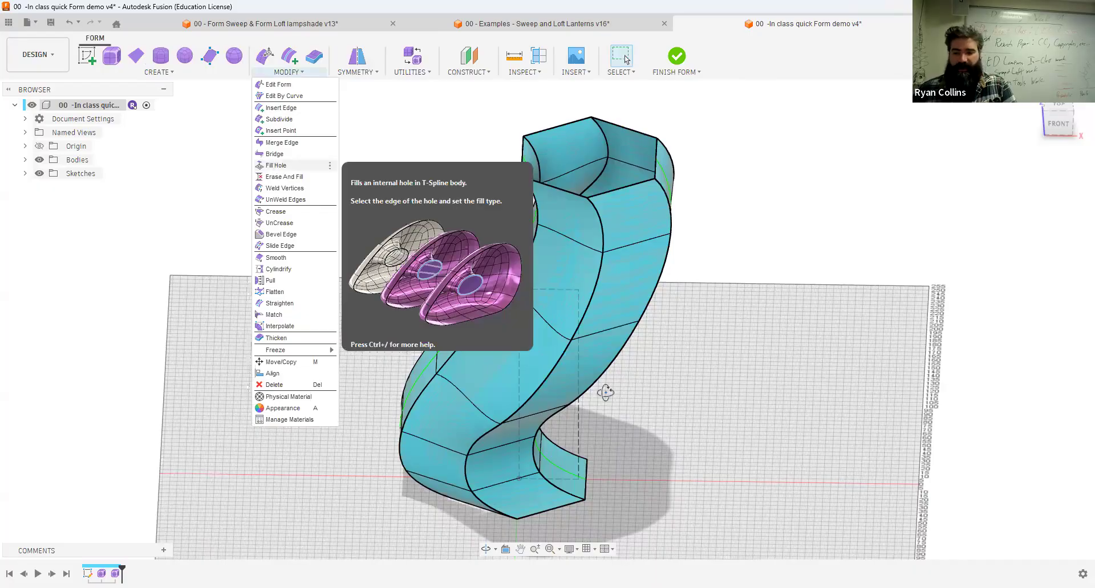
{"action": "middle_click_drag", "start_coordinate": [606, 392], "coordinate": [560, 350], "text": "shift"}
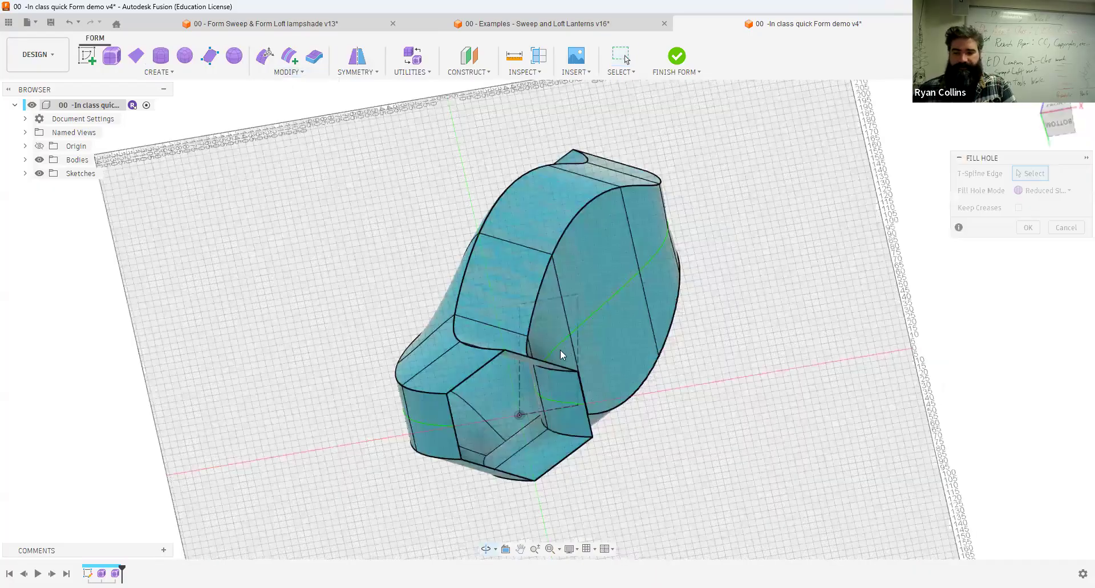
{"action": "left_click", "coordinate": [482, 368]}
{"action": "middle_click_drag", "start_coordinate": [483, 368], "coordinate": [633, 436], "text": "shift"}
{"action": "middle_click_drag", "start_coordinate": [502, 458], "coordinate": [464, 379]}
{"action": "scroll", "coordinate": [464, 378], "scroll_direction": "up", "scroll_amount": 3}
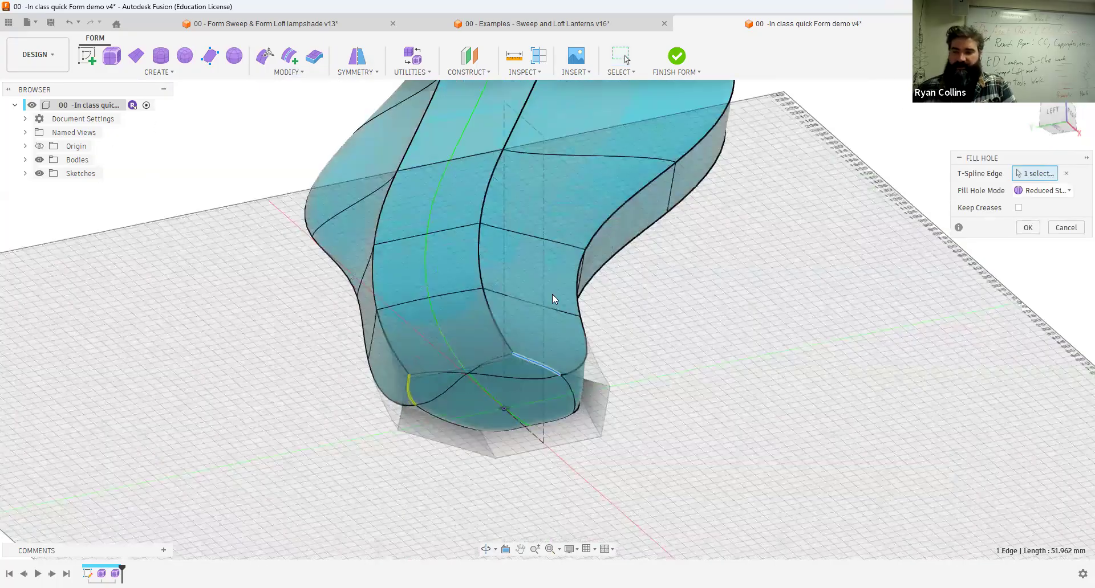
{"action": "left_click", "coordinate": [1018, 208]}
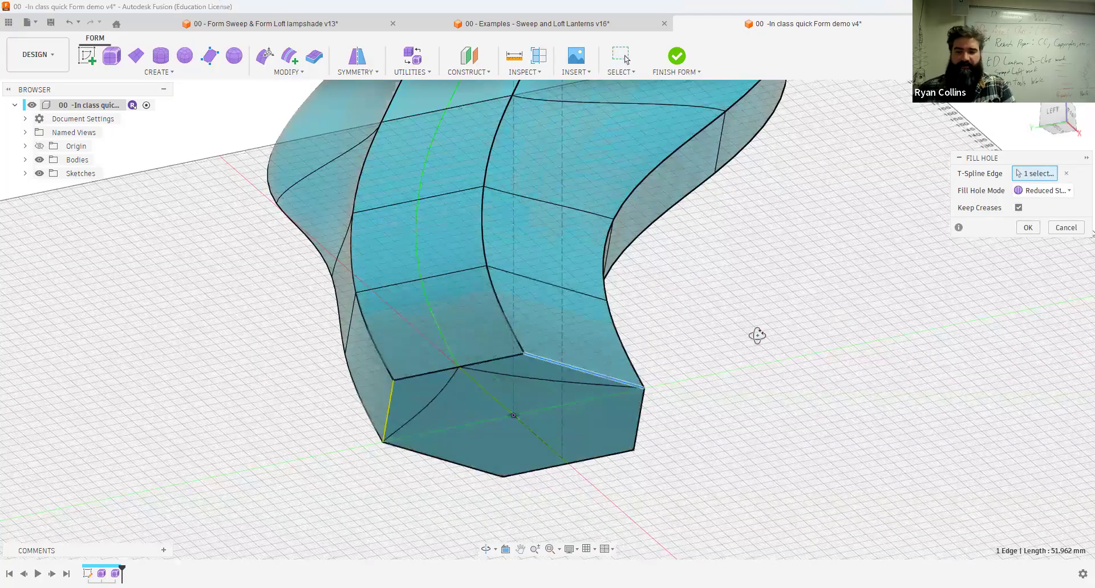
{"action": "middle_click_drag", "start_coordinate": [827, 335], "coordinate": [900, 256], "text": "shift"}
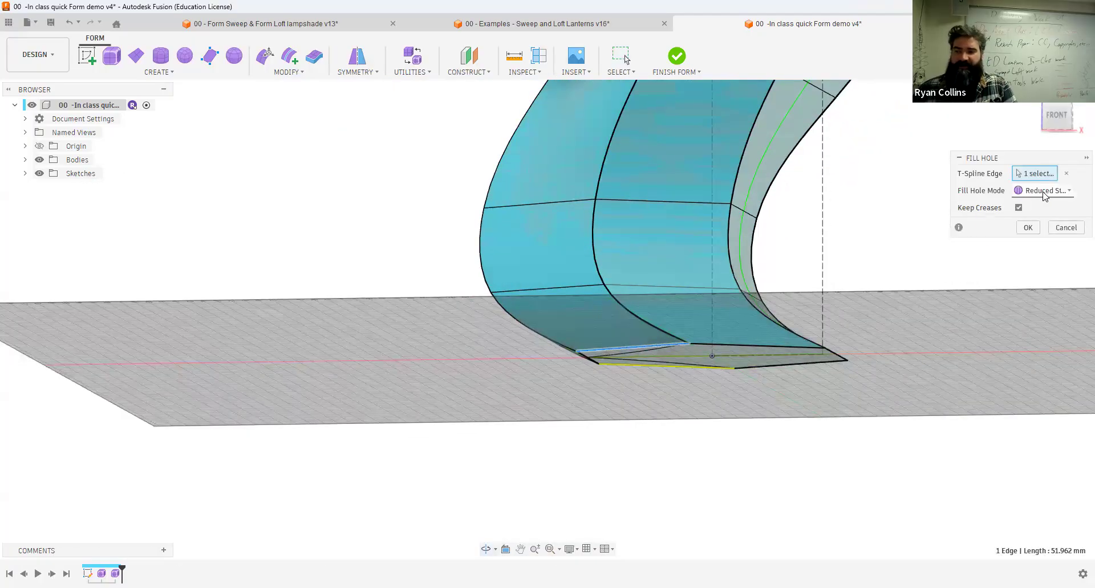
Step: Compare the Fill Star and Collapse modes, and close the bottom hole with Fill Star
{"action": "left_click", "coordinate": [1044, 195]}
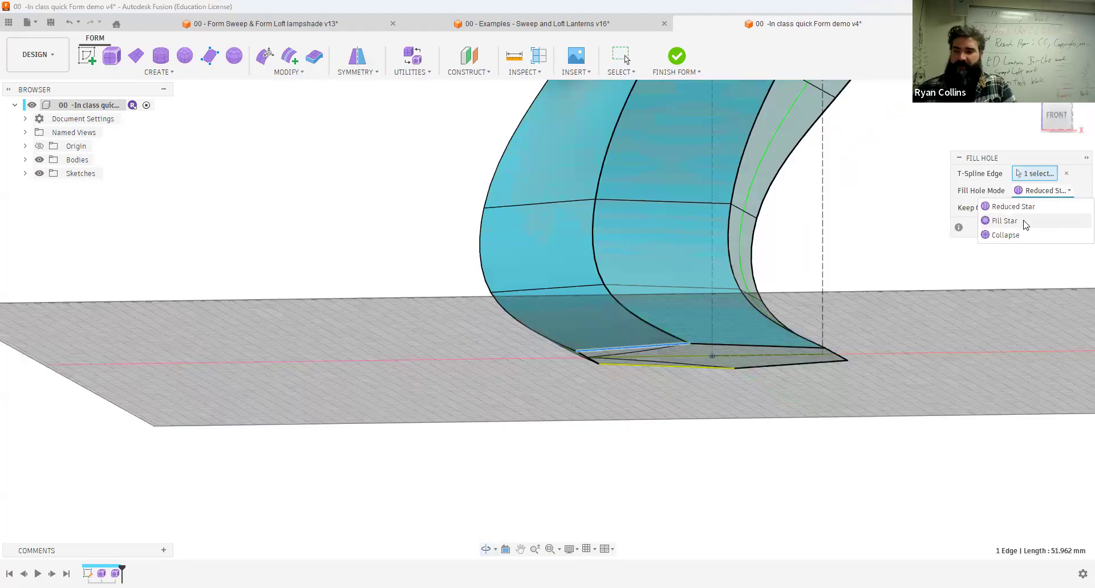
{"action": "left_click", "coordinate": [1004, 221]}
{"action": "middle_click_drag", "start_coordinate": [843, 232], "coordinate": [800, 179], "text": "shift"}
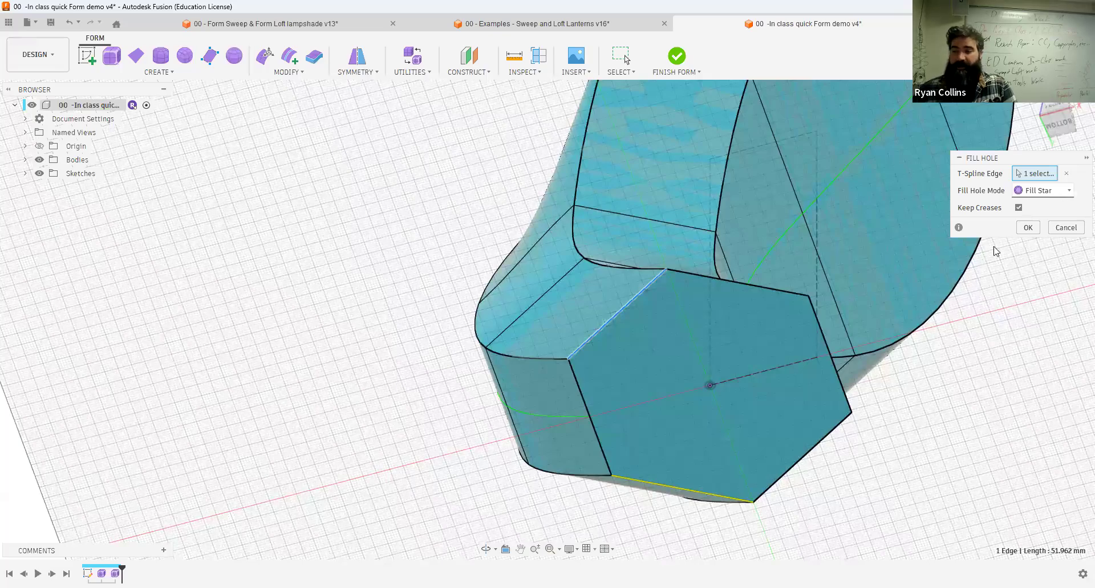
{"action": "left_click", "coordinate": [1062, 192]}
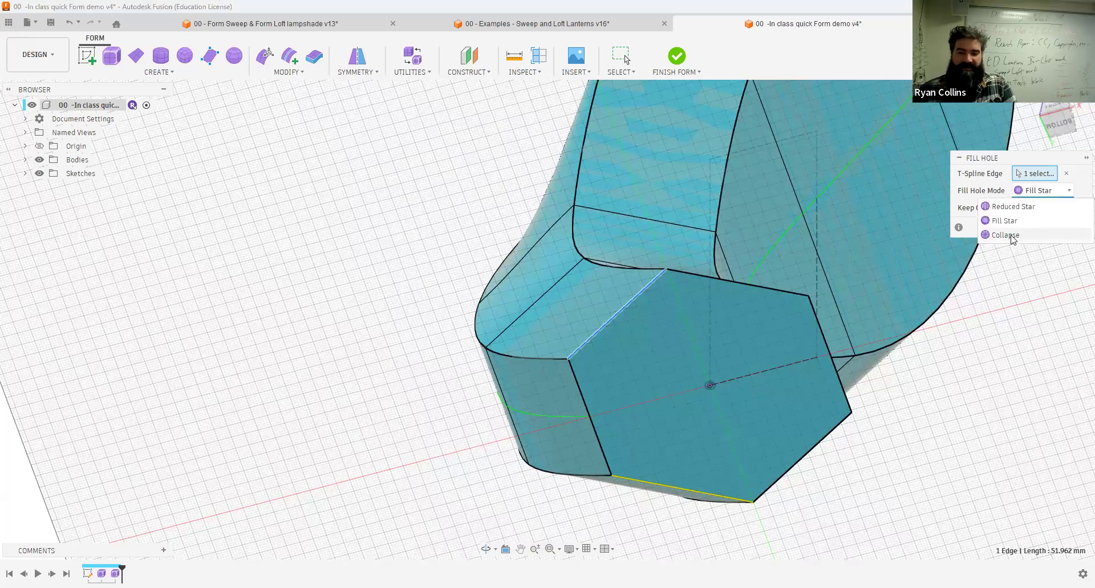
{"action": "left_click", "coordinate": [1005, 235]}
{"action": "left_click", "coordinate": [1031, 192]}
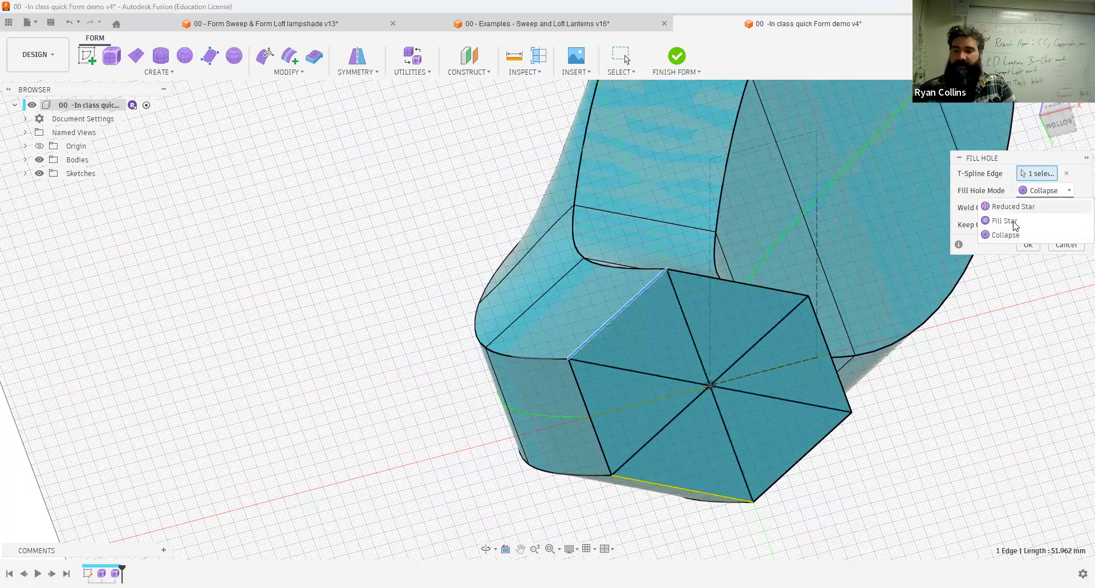
{"action": "left_click", "coordinate": [1013, 222]}
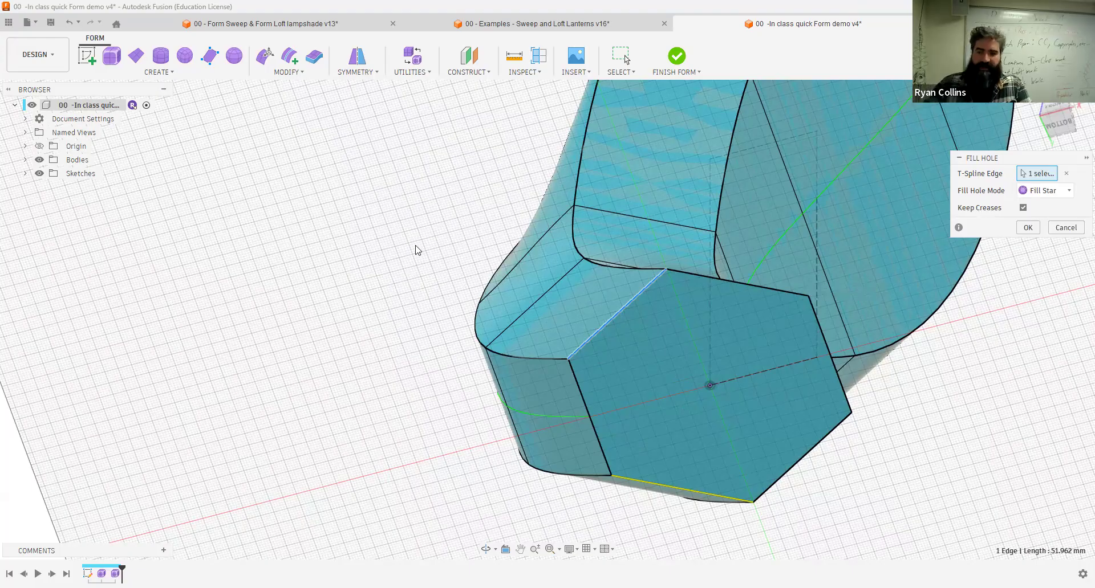
{"action": "middle_click_drag", "start_coordinate": [565, 272], "coordinate": [898, 238], "text": "shift"}
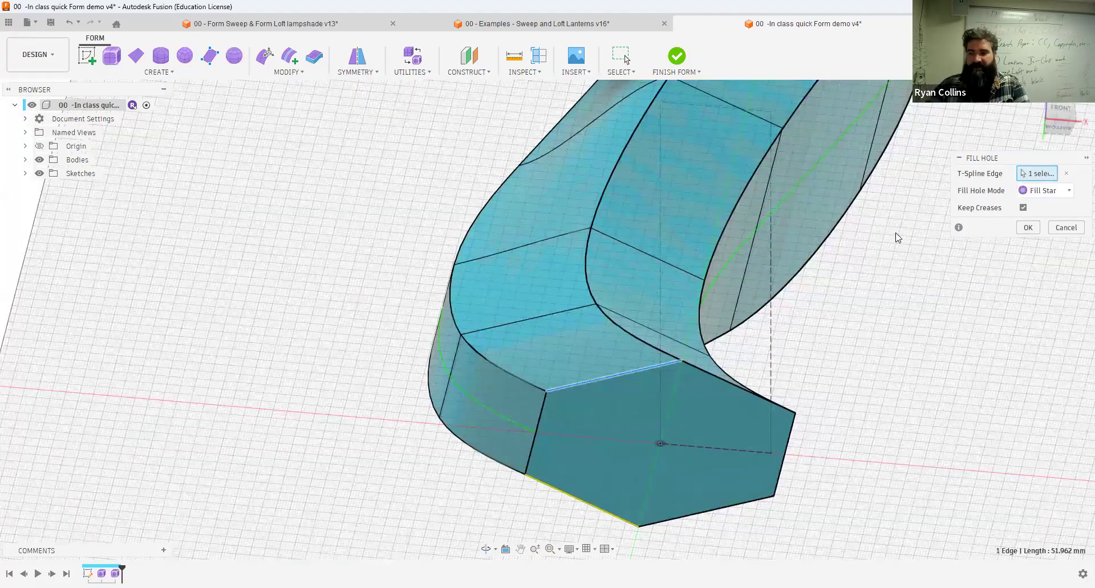
{"action": "left_click", "coordinate": [1032, 230]}
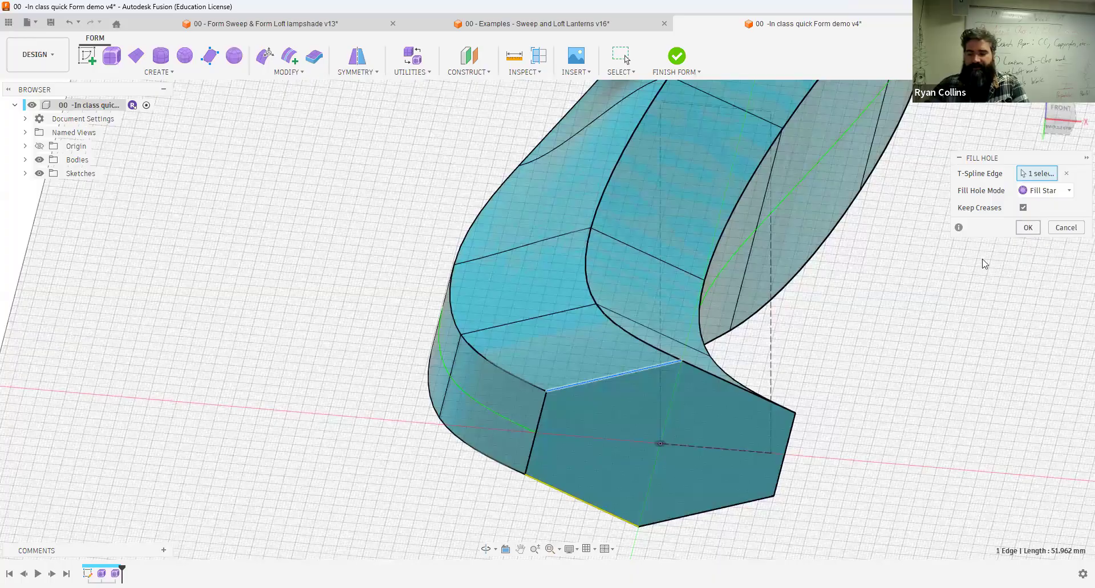
Step: Pull a lengthwise crease edge on the upper side of the lantern inward with Edit Form and the Edge filter
{"action": "middle_click_drag", "start_coordinate": [879, 317], "coordinate": [856, 360], "text": "shift"}
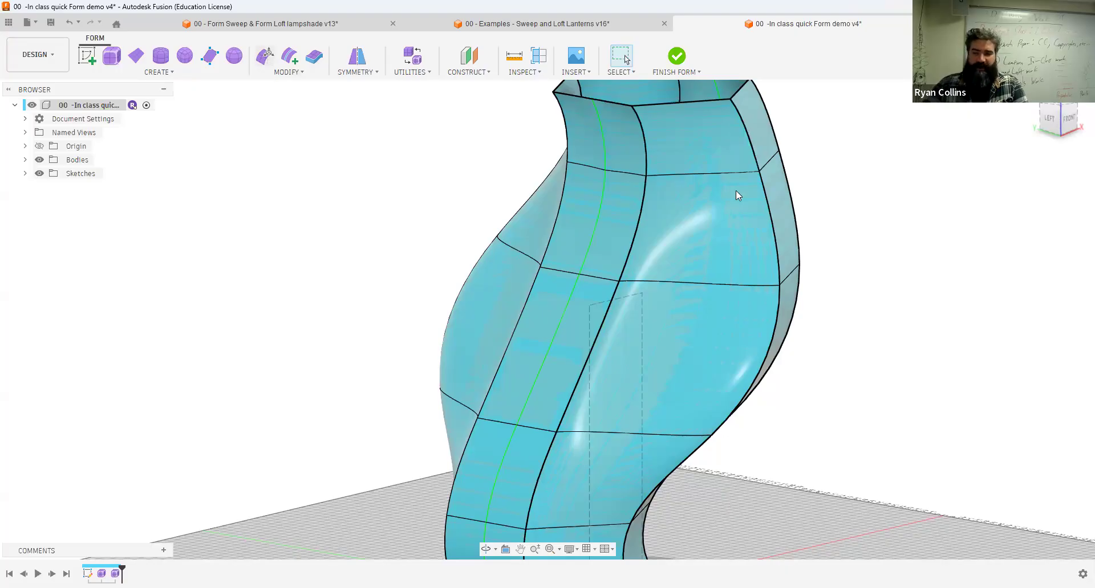
{"action": "middle_click_drag", "start_coordinate": [766, 197], "coordinate": [721, 246]}
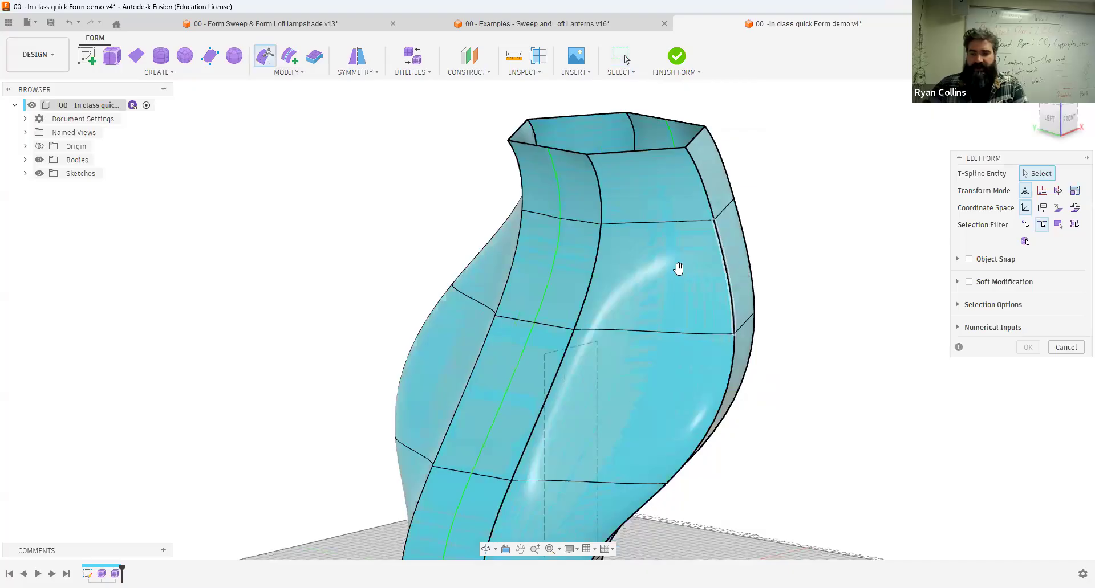
{"action": "mouse_move", "coordinate": [461, 267]}
{"action": "middle_mouse_down", "text": "shift"}
{"action": "mouse_move", "coordinate": [532, 259]}
{"action": "mouse_move", "coordinate": [491, 250]}
{"action": "mouse_move", "coordinate": [463, 265]}
{"action": "middle_mouse_up", "text": "shift"}
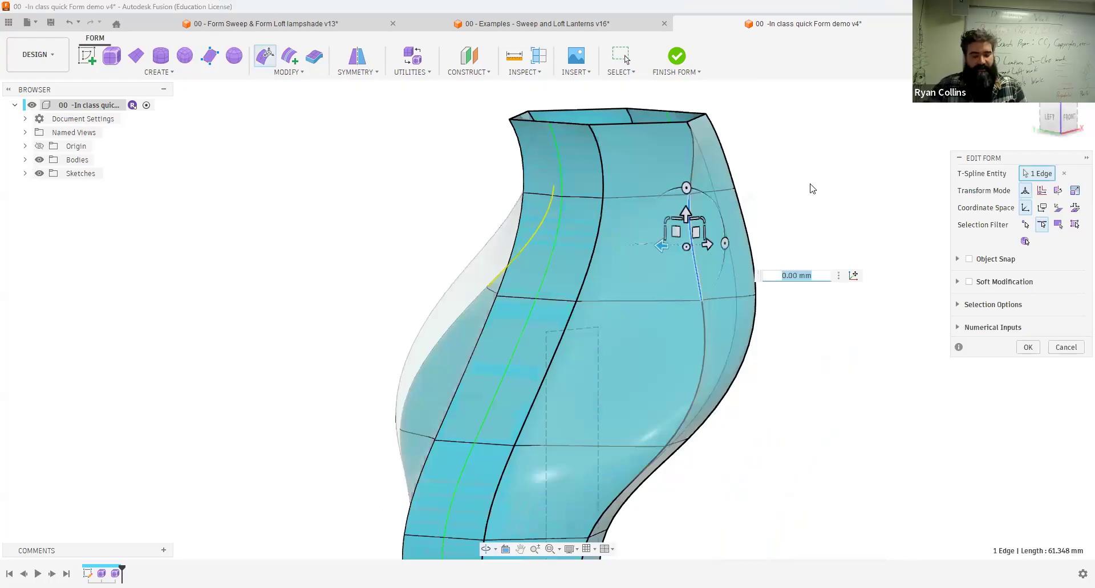
{"action": "middle_click_drag", "start_coordinate": [858, 287], "coordinate": [818, 289], "text": "shift"}
{"action": "left_click", "coordinate": [818, 288]}
{"action": "middle_click_drag", "start_coordinate": [682, 221], "coordinate": [733, 219], "text": "shift"}
Step: Try to finish the form, return to editing and examine the highlighted surfaces on the bottom cap
{"action": "left_click", "coordinate": [675, 57]}
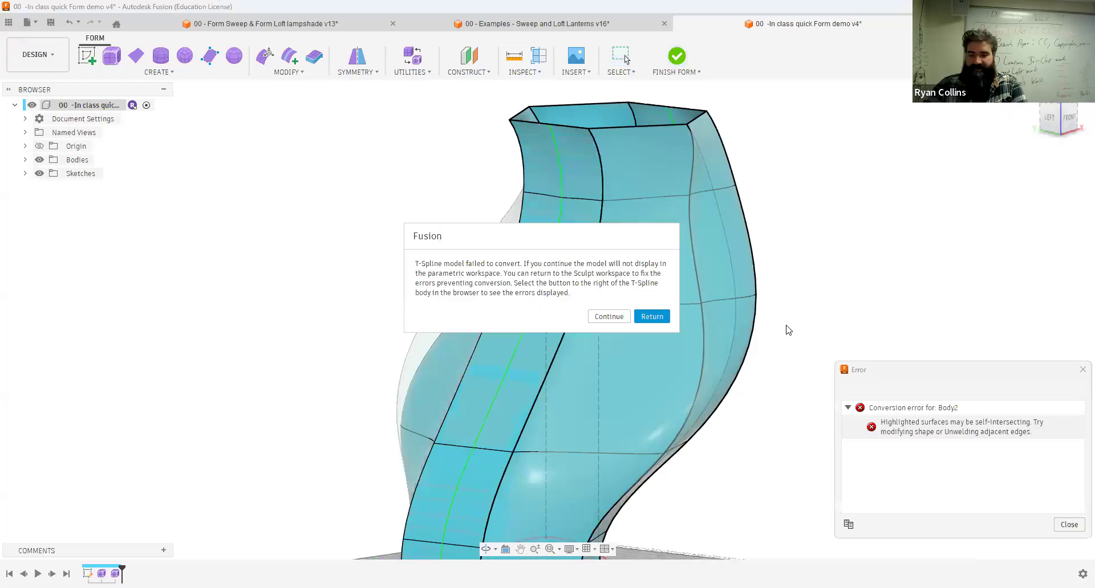
{"action": "left_click", "coordinate": [656, 317]}
{"action": "middle_click_drag", "start_coordinate": [750, 424], "coordinate": [552, 443], "text": "shift"}
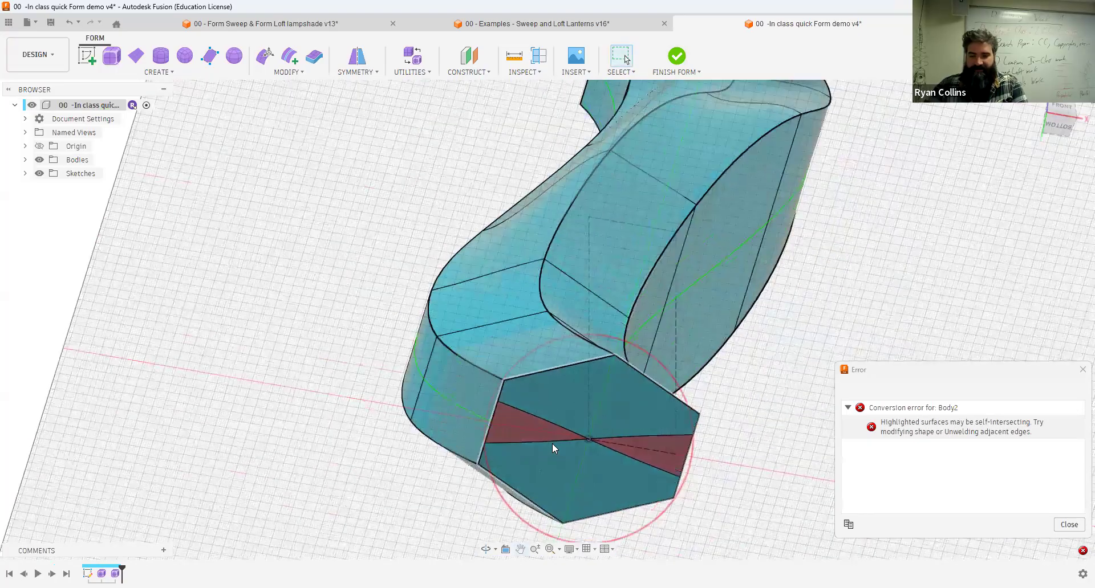
{"action": "scroll", "coordinate": [551, 443], "scroll_direction": "up", "scroll_amount": 6}
{"action": "middle_click_drag", "start_coordinate": [602, 404], "coordinate": [657, 373], "text": "shift"}
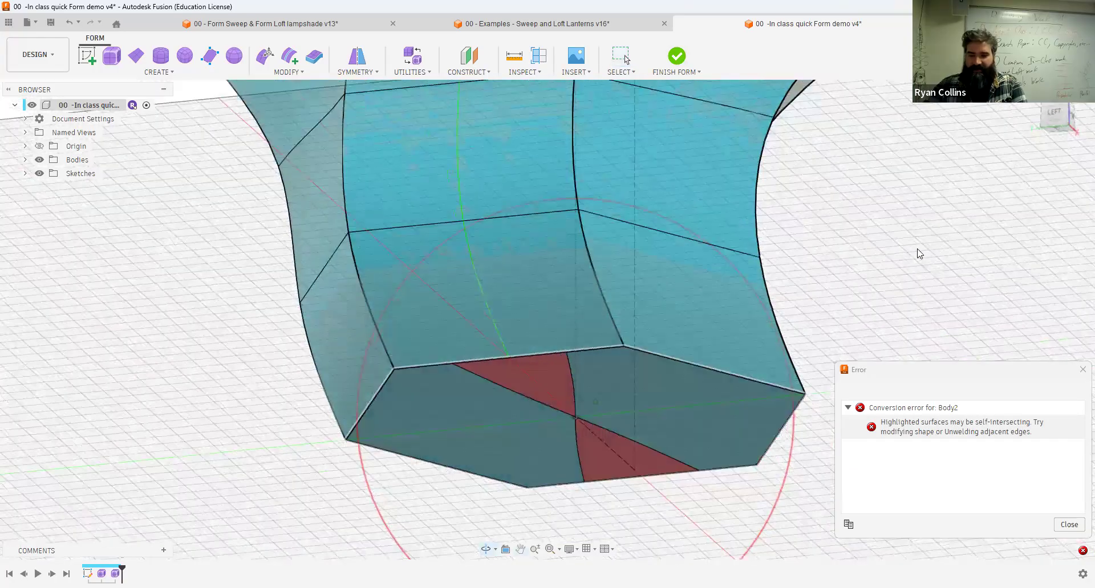
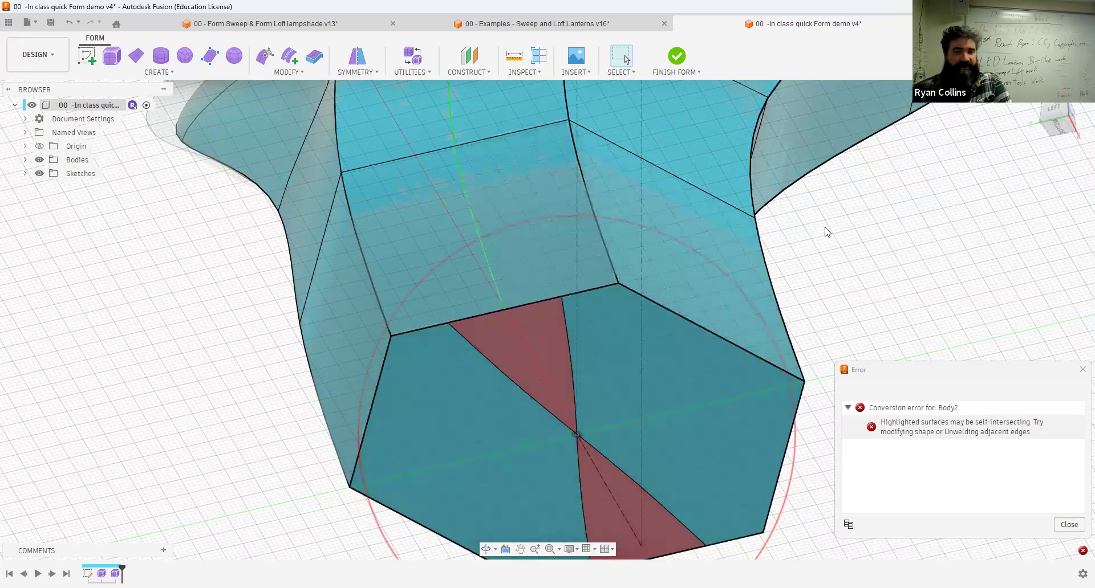
Step: Clear the symmetry from the lantern's T-Spline body
{"action": "left_click", "coordinate": [363, 73]}
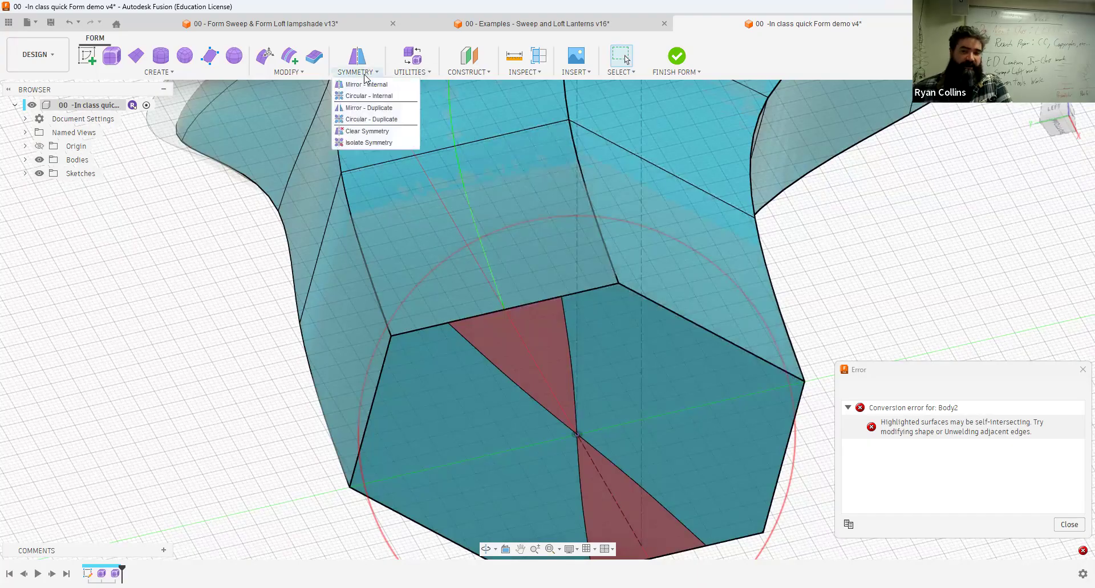
{"action": "left_click", "coordinate": [367, 132]}
{"action": "left_click", "coordinate": [515, 112]}
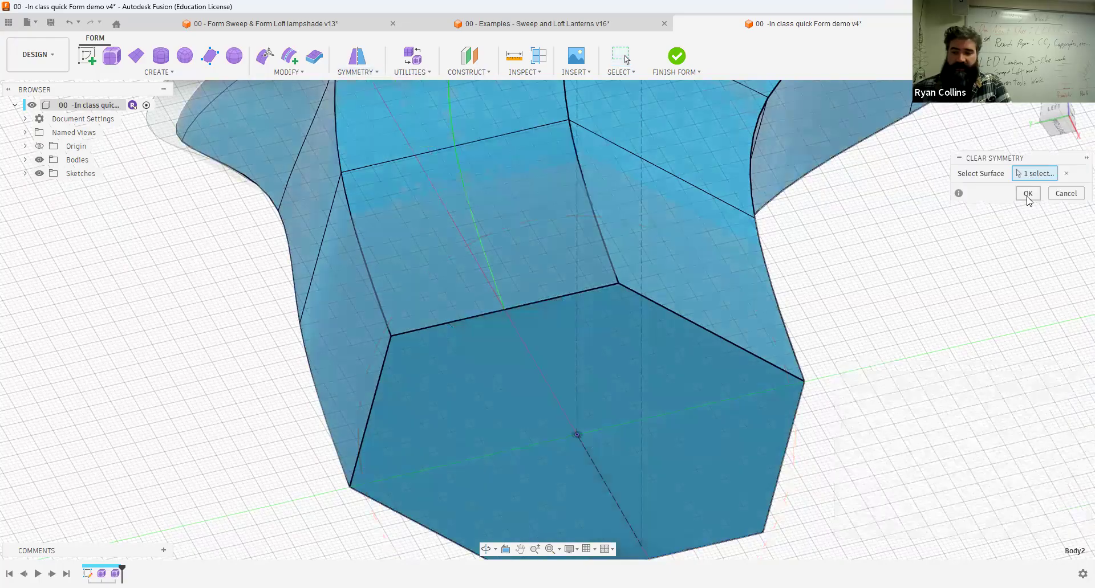
{"action": "key", "text": "Return"}
{"action": "mouse_move", "coordinate": [887, 298]}
{"action": "middle_mouse_down", "text": "shift"}
{"action": "mouse_move", "coordinate": [854, 322]}
{"action": "mouse_move", "coordinate": [886, 304]}
{"action": "middle_mouse_up", "text": "shift"}
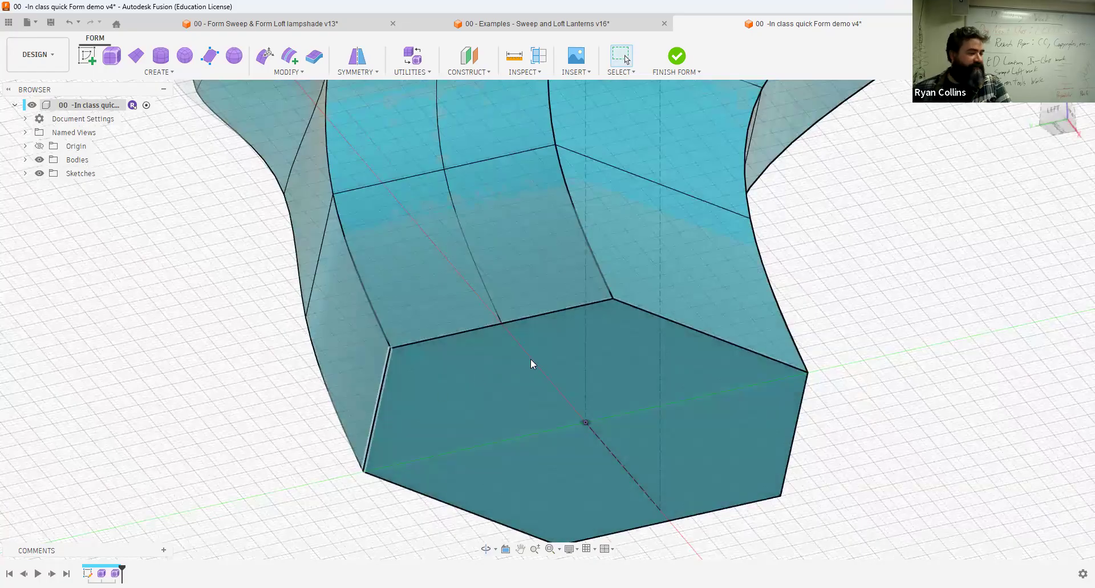
Step: Try to finish the form without symmetry, return to editing and check the bottom cap and rim for the conversion error
{"action": "middle_click_drag", "start_coordinate": [682, 371], "coordinate": [799, 325], "text": "shift"}
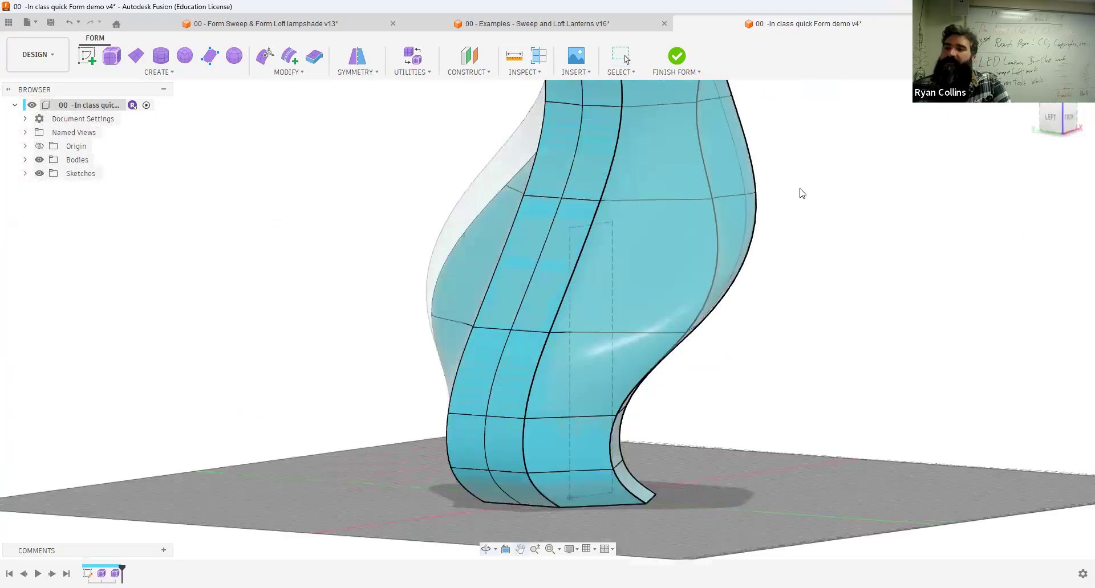
{"action": "middle_click_drag", "start_coordinate": [799, 189], "coordinate": [794, 203]}
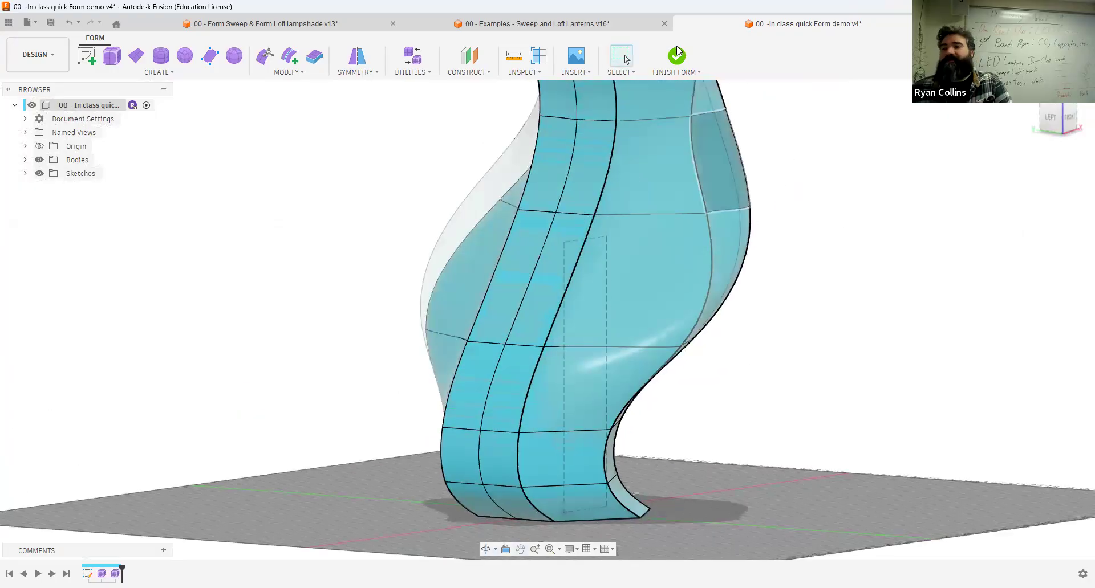
{"action": "left_click", "coordinate": [673, 58]}
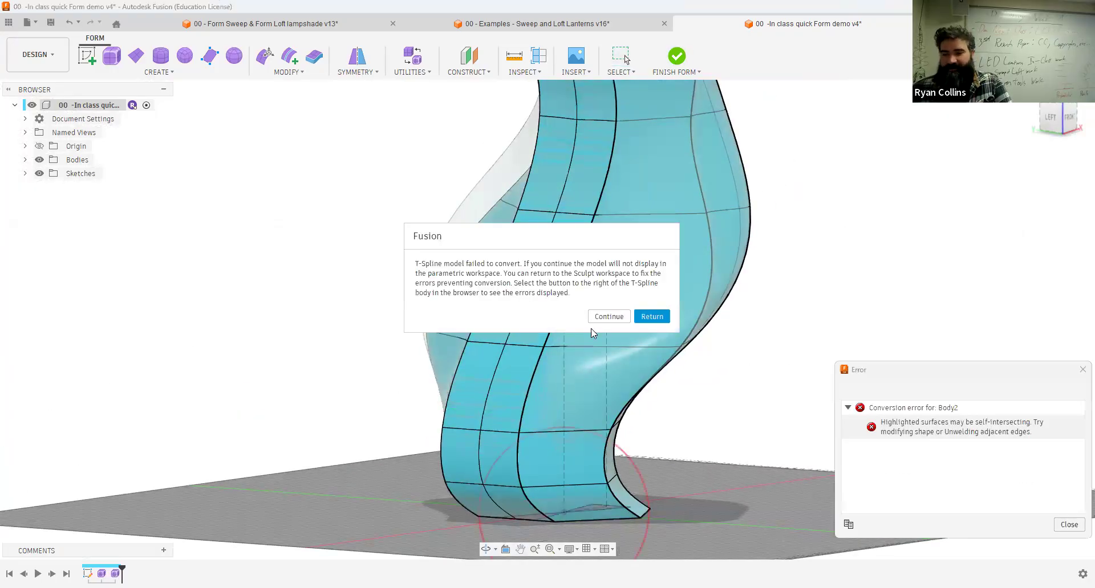
{"action": "left_click", "coordinate": [650, 317]}
{"action": "middle_click_drag", "start_coordinate": [772, 391], "coordinate": [629, 402], "text": "shift"}
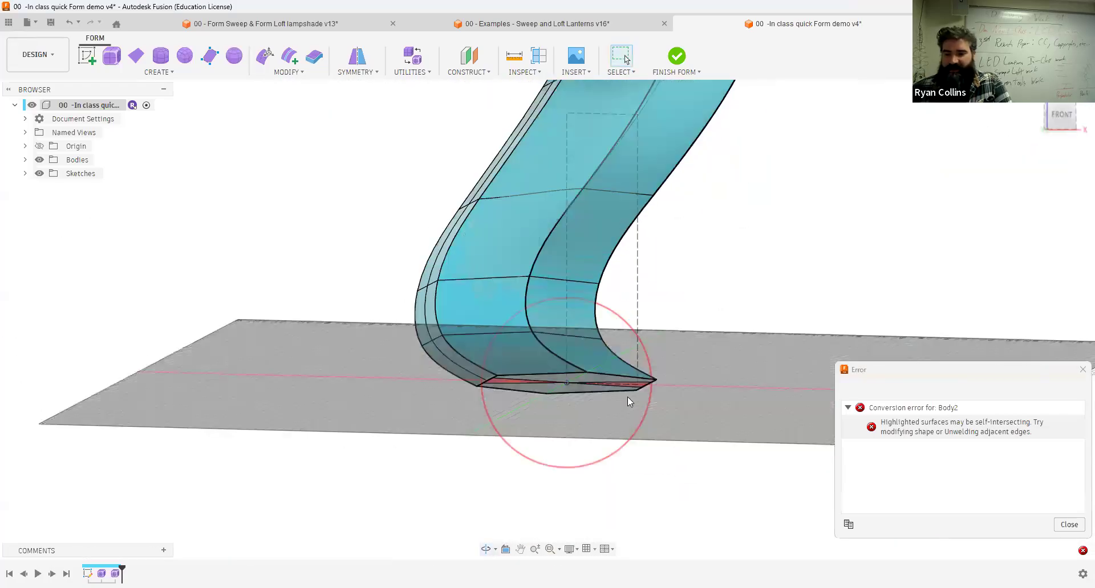
{"action": "scroll", "coordinate": [632, 399], "scroll_direction": "up", "scroll_amount": 8}
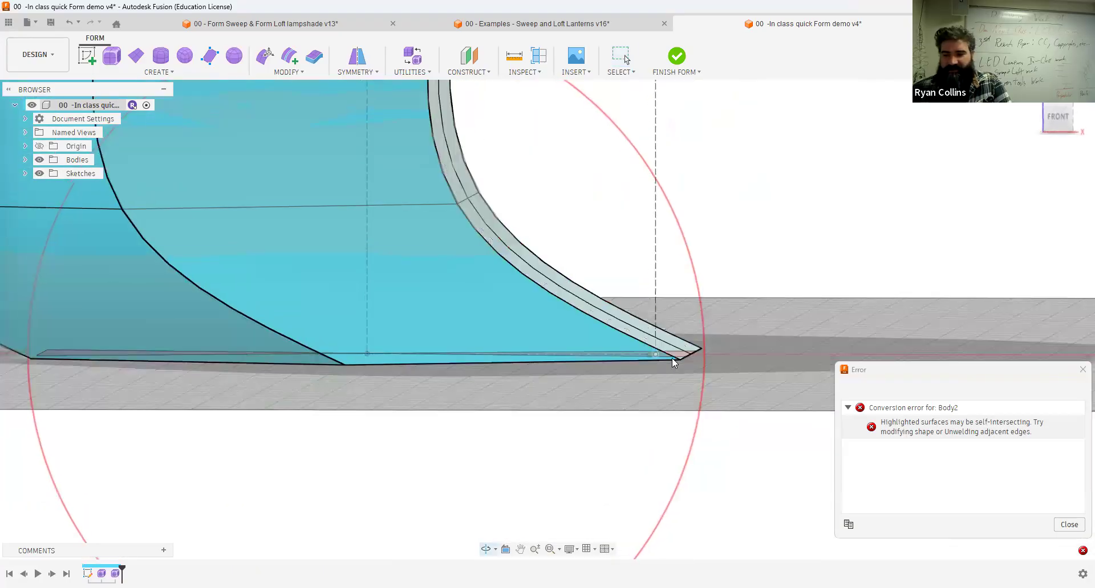
{"action": "scroll", "coordinate": [722, 310], "scroll_direction": "down", "scroll_amount": 3}
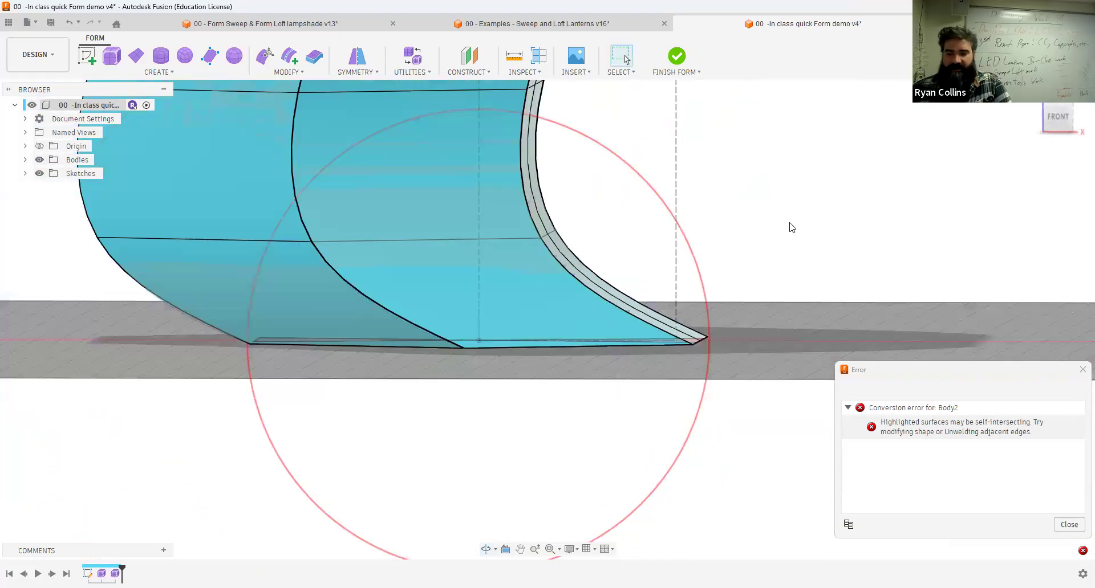
{"action": "middle_click_drag", "start_coordinate": [755, 239], "coordinate": [773, 197], "text": "shift"}
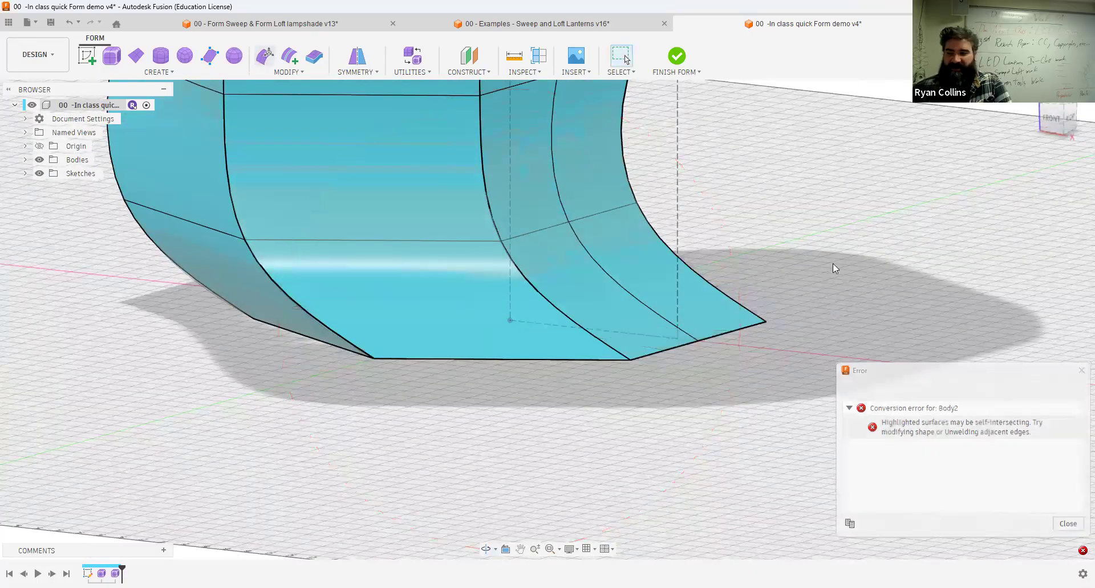
Step: Try to pull the two faces beside the lantern's bottom rim outward in the front view with Edit Form and the Face filter
{"action": "left_click", "coordinate": [1057, 225]}
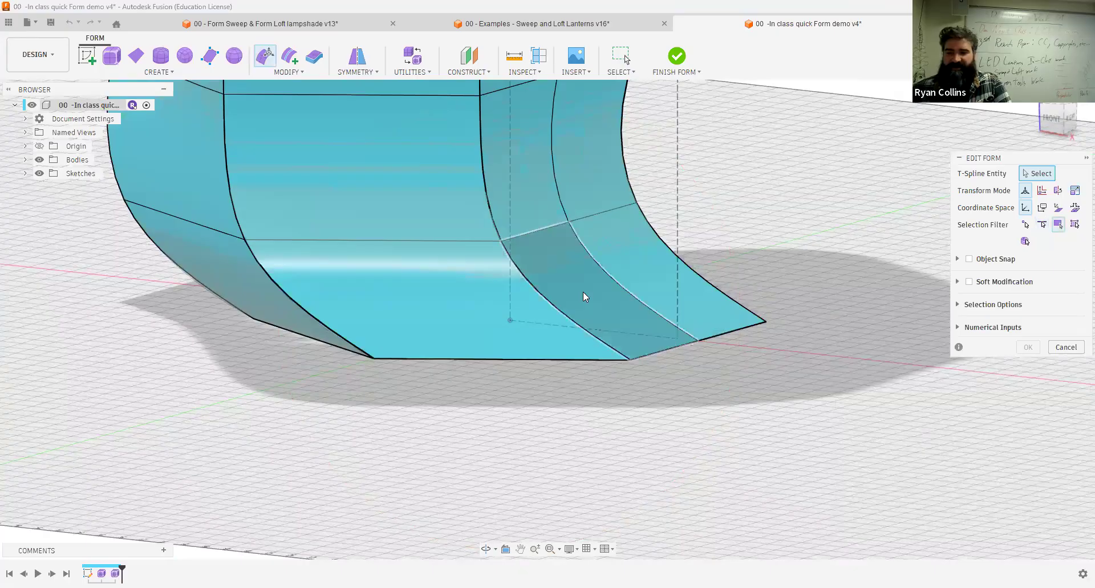
{"action": "left_click", "coordinate": [662, 258], "text": "shift"}
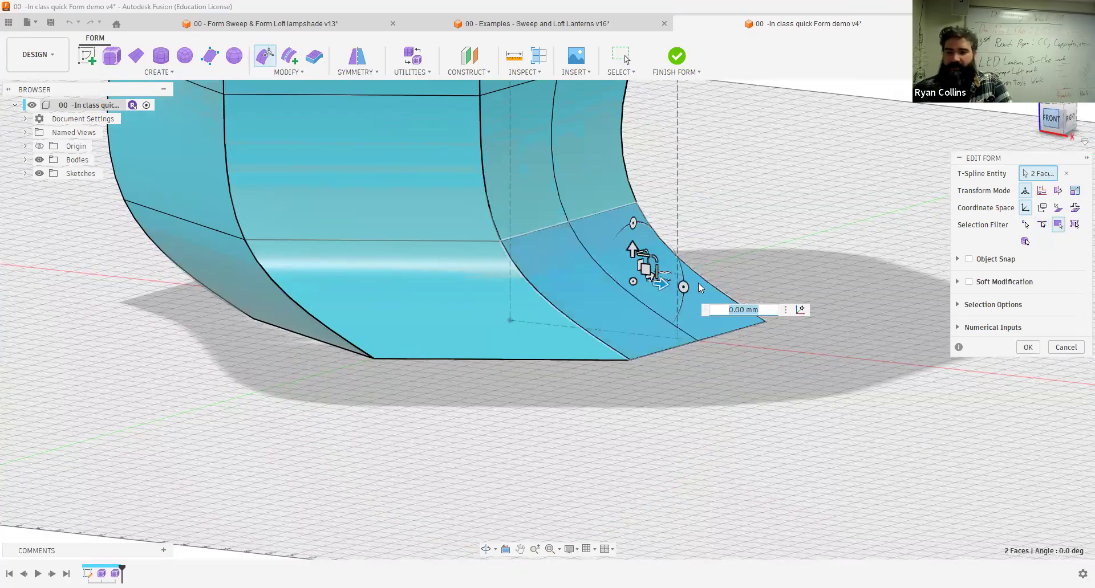
{"action": "left_click", "coordinate": [1056, 121]}
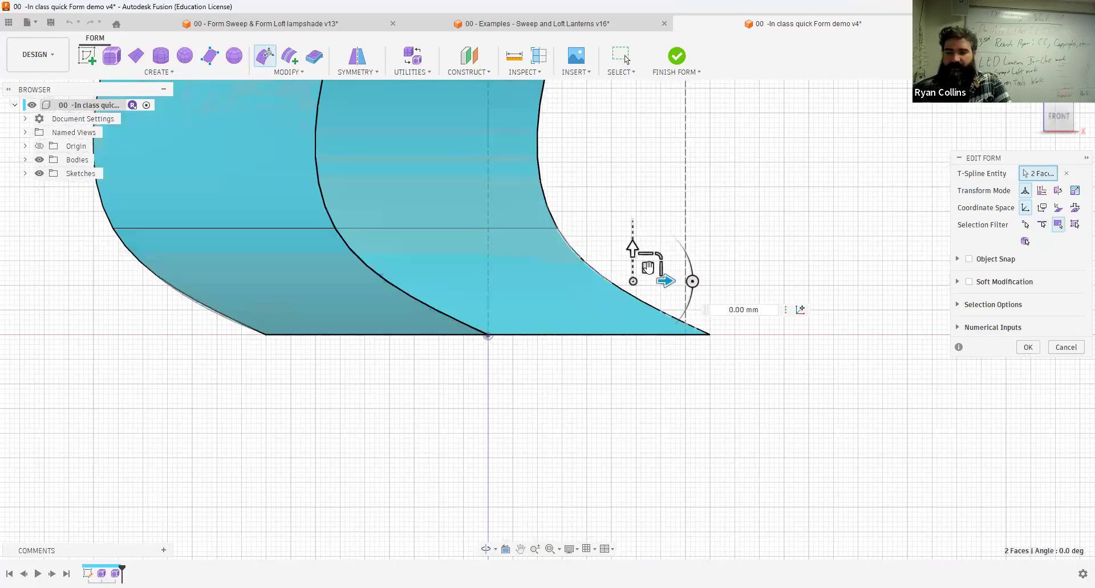
{"action": "left_click_drag", "start_coordinate": [670, 245], "coordinate": [717, 233]}
{"action": "middle_click_drag", "start_coordinate": [735, 231], "coordinate": [677, 184], "text": "shift"}
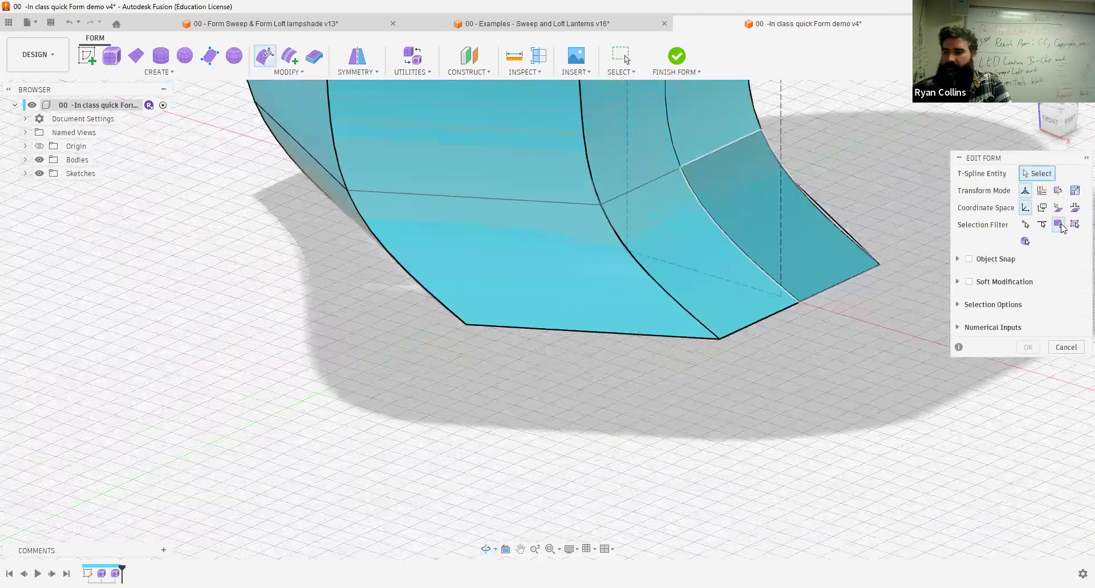
Step: Move the two crosswise edges above the flared bottom rim about 13.5 mm outward and 6.2 mm upward with Edit Form
{"action": "left_click", "coordinate": [1042, 226]}
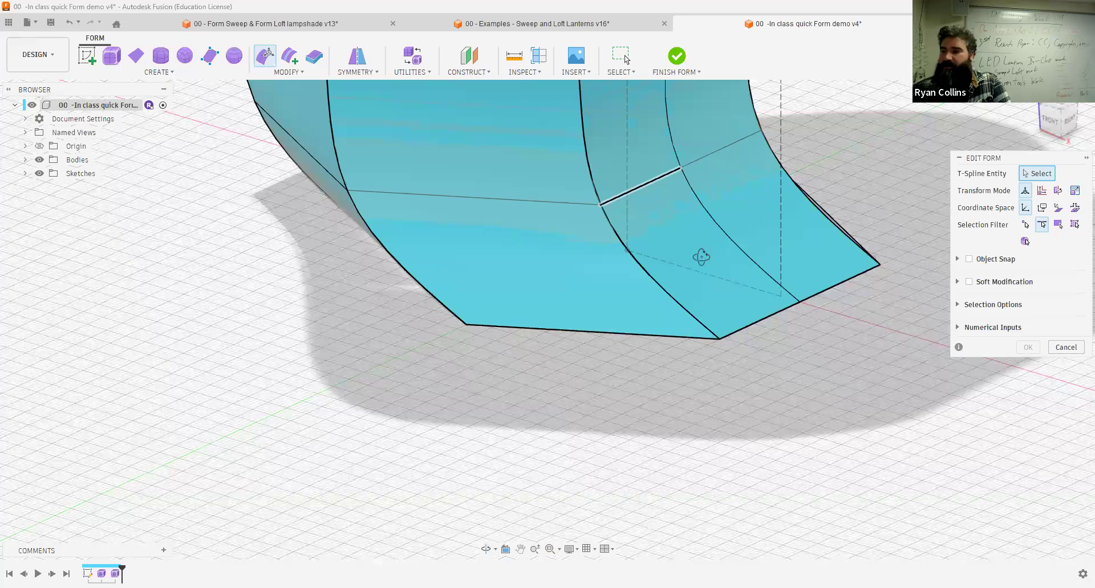
{"action": "left_click", "coordinate": [639, 160]}
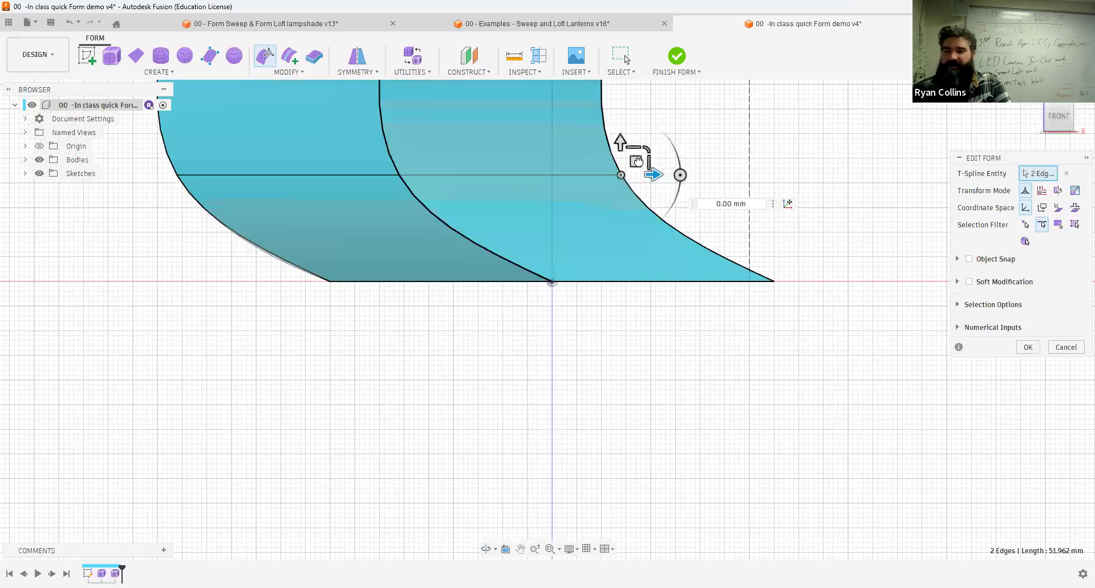
{"action": "left_click_drag", "start_coordinate": [636, 161], "coordinate": [702, 130]}
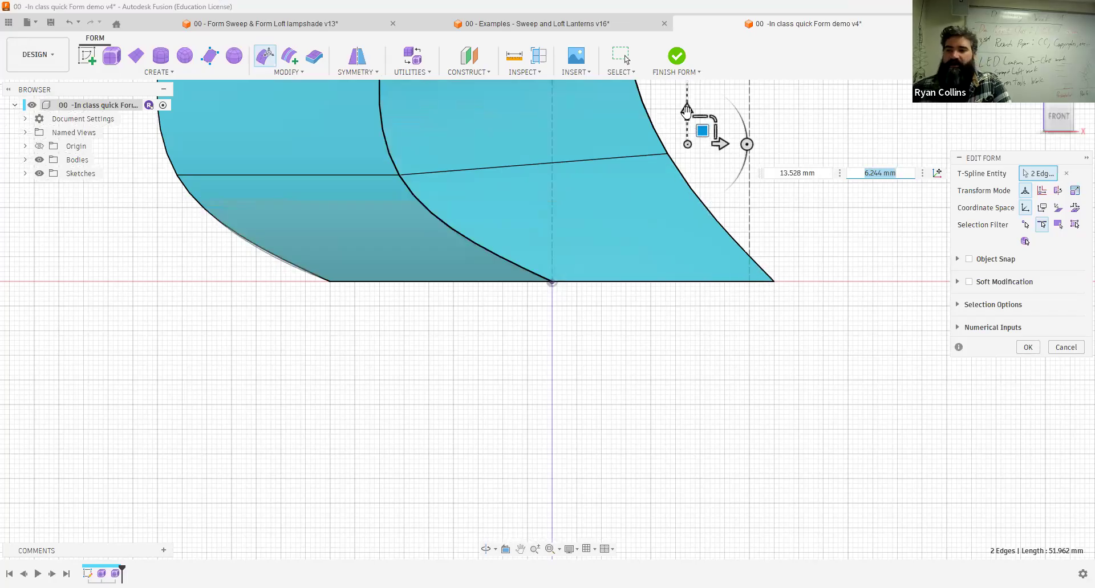
{"action": "left_click_drag", "start_coordinate": [687, 114], "coordinate": [687, 144]}
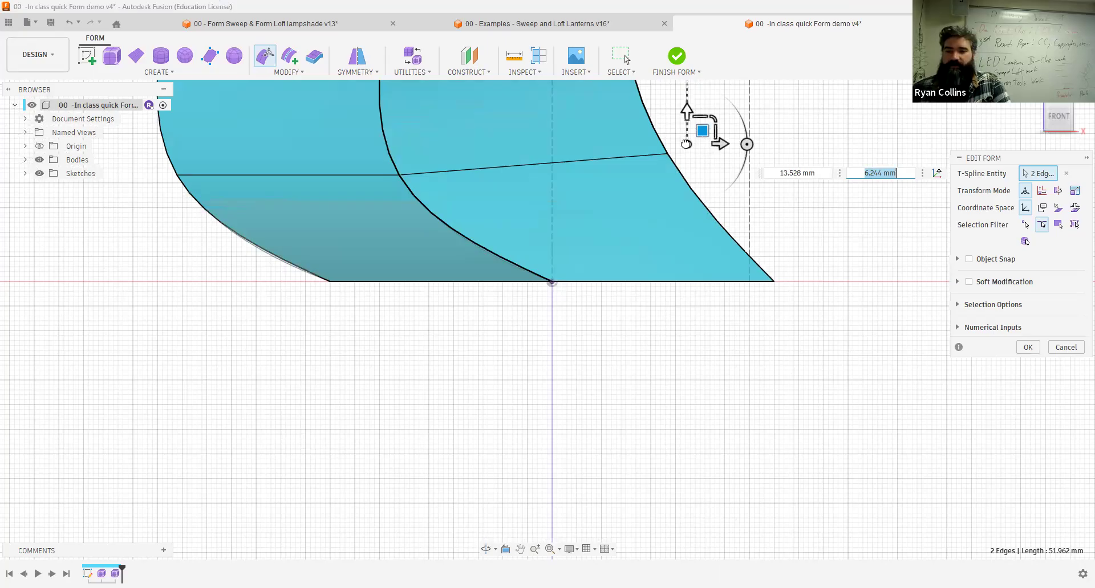
{"action": "left_click", "coordinate": [1018, 351]}
{"action": "mouse_move", "coordinate": [748, 355]}
{"action": "middle_mouse_down", "text": "shift"}
{"action": "mouse_move", "coordinate": [733, 349]}
{"action": "mouse_move", "coordinate": [792, 326]}
{"action": "mouse_move", "coordinate": [807, 349]}
{"action": "mouse_move", "coordinate": [739, 362]}
{"action": "middle_mouse_up", "text": "shift"}
Step: Try to finish the form, return to editing and run Repair Body with AutoRepair on the lantern's T-Spline body
{"action": "left_click", "coordinate": [671, 59]}
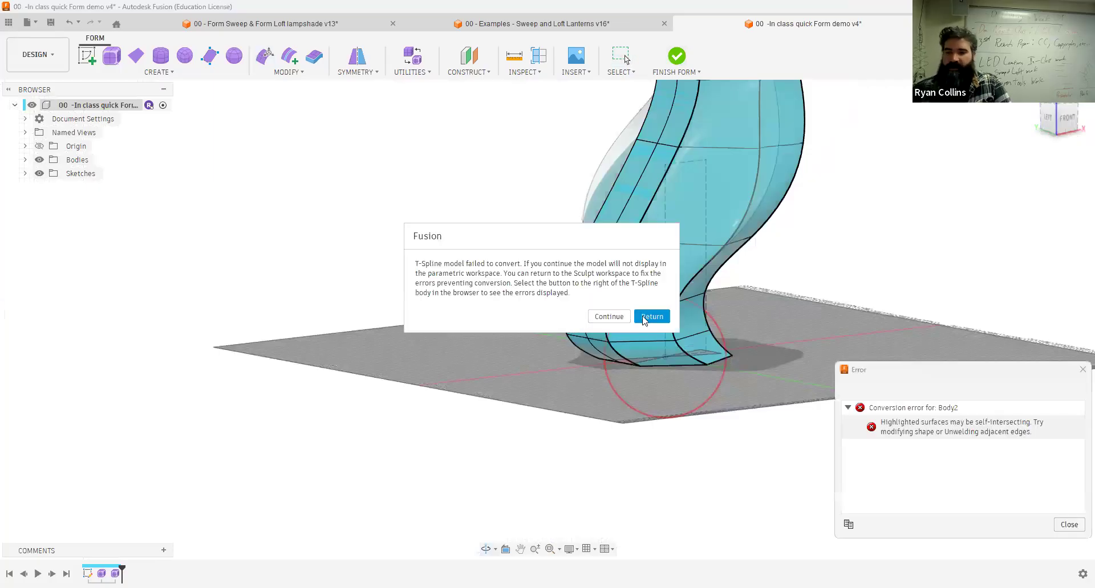
{"action": "left_click", "coordinate": [654, 318]}
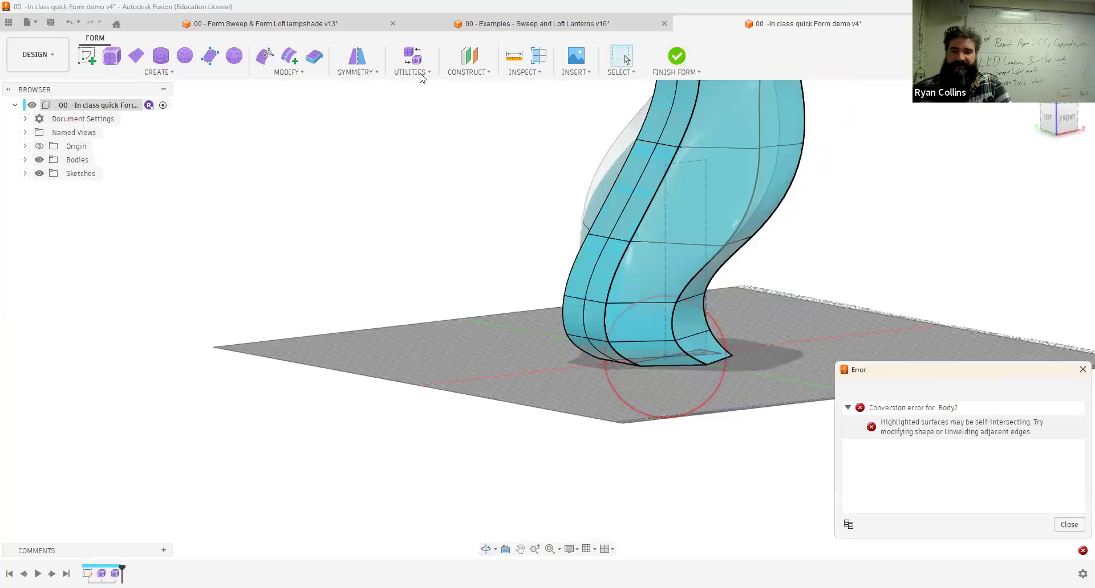
{"action": "left_click", "coordinate": [420, 74]}
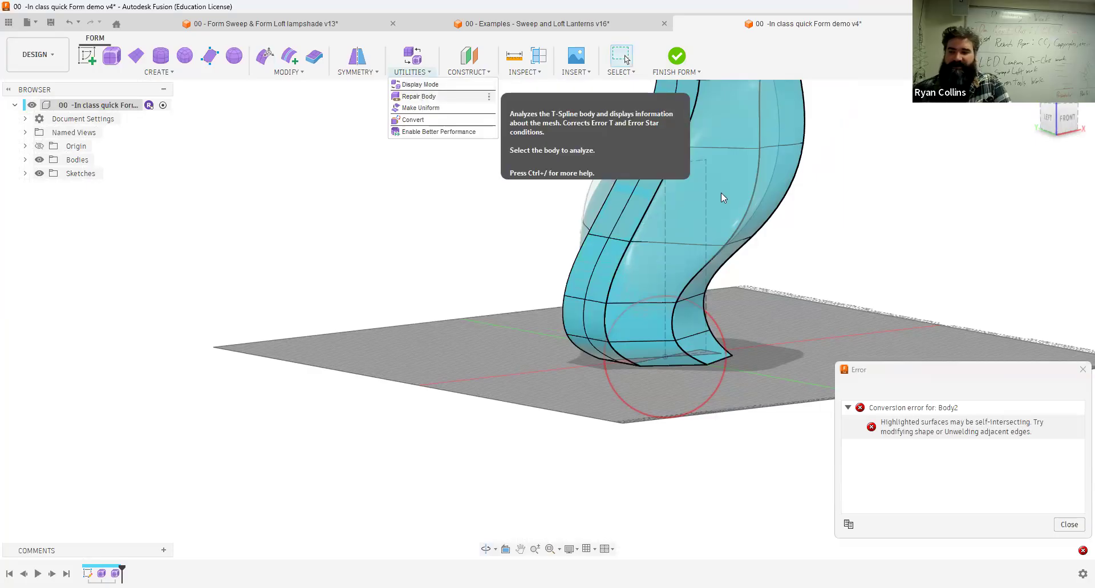
{"action": "left_click", "coordinate": [1021, 191]}
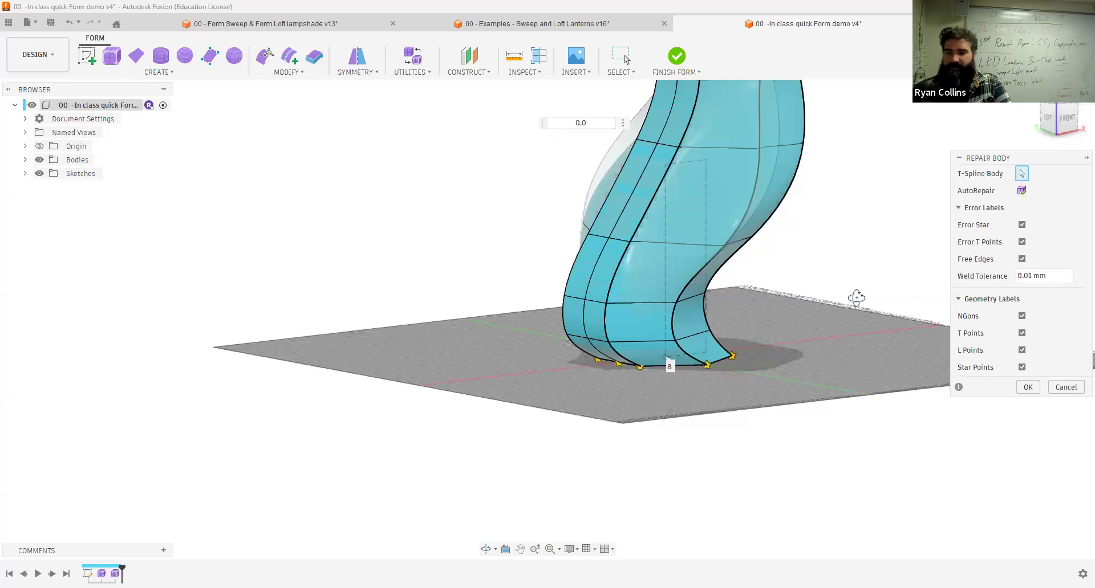
{"action": "middle_click_drag", "start_coordinate": [798, 285], "coordinate": [800, 286], "text": "shift"}
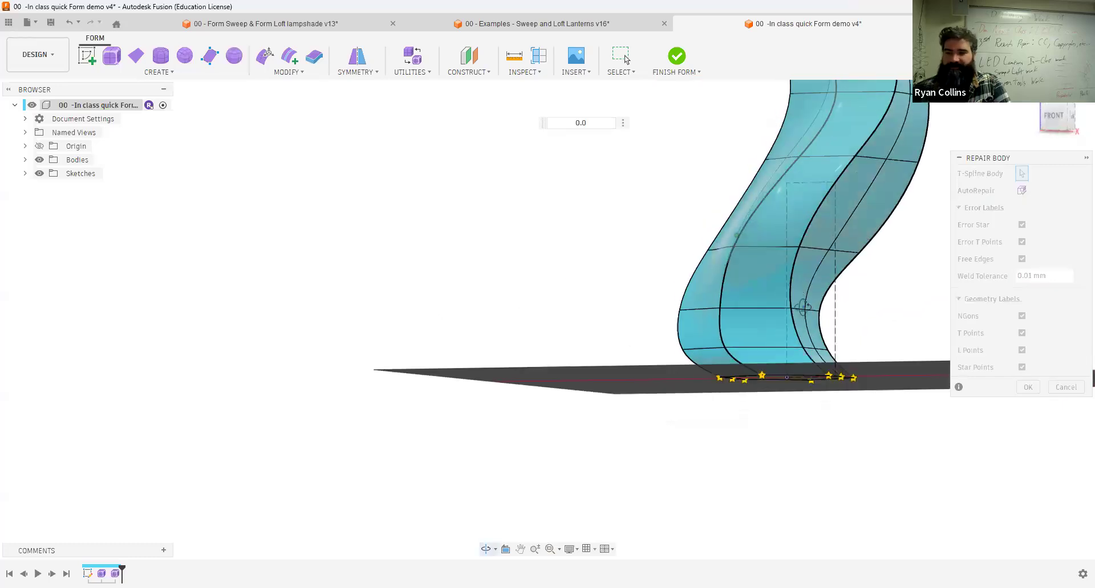
{"action": "left_click", "coordinate": [1028, 190]}
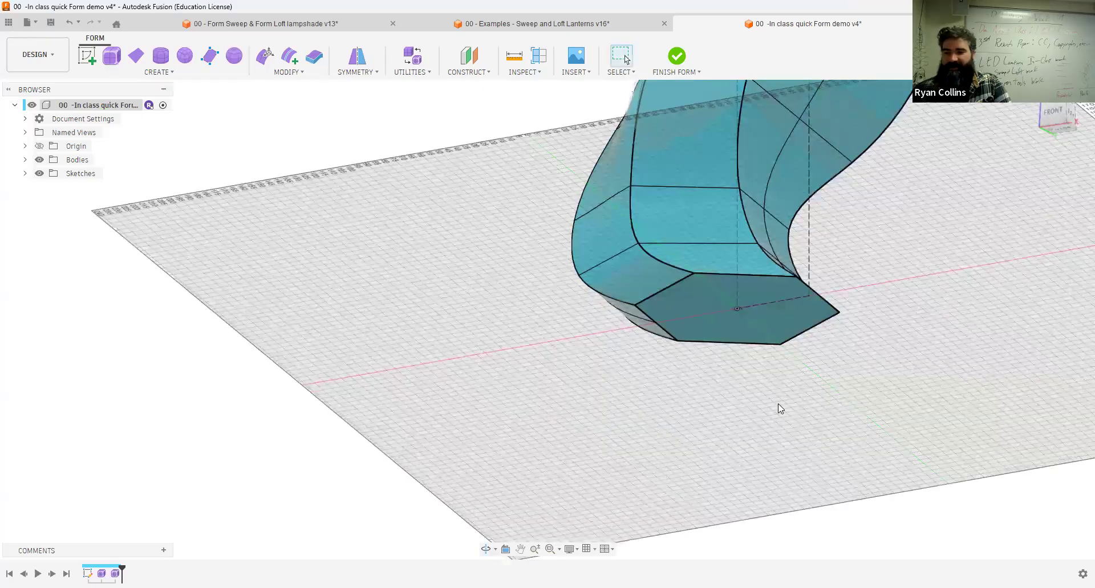
Step: Delete the lantern's bottom cap and refill the opening from its rim edge using Fill Hole in Collapse mode
{"action": "scroll", "coordinate": [777, 404], "scroll_direction": "up", "scroll_amount": 5}
{"action": "scroll", "coordinate": [667, 313], "scroll_direction": "up", "scroll_amount": 2}
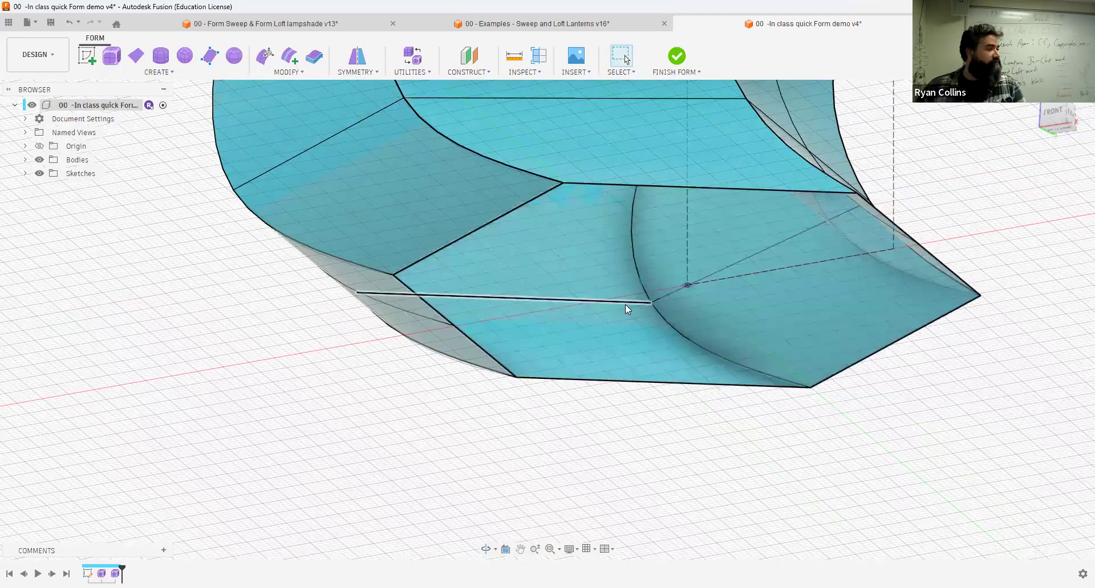
{"action": "middle_click_drag", "start_coordinate": [679, 324], "coordinate": [622, 282], "text": "shift"}
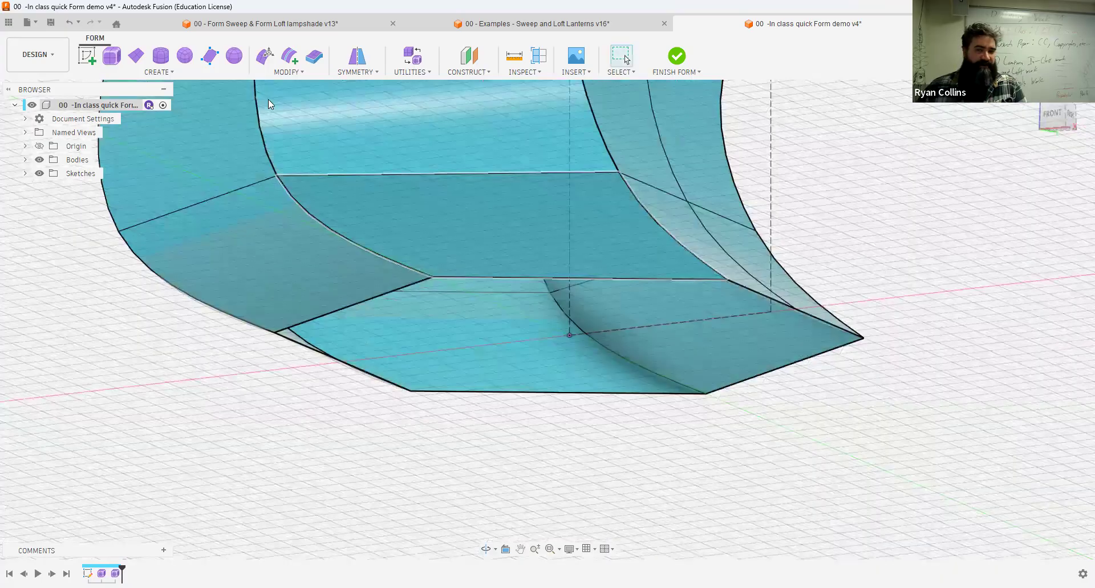
{"action": "left_click", "coordinate": [290, 73]}
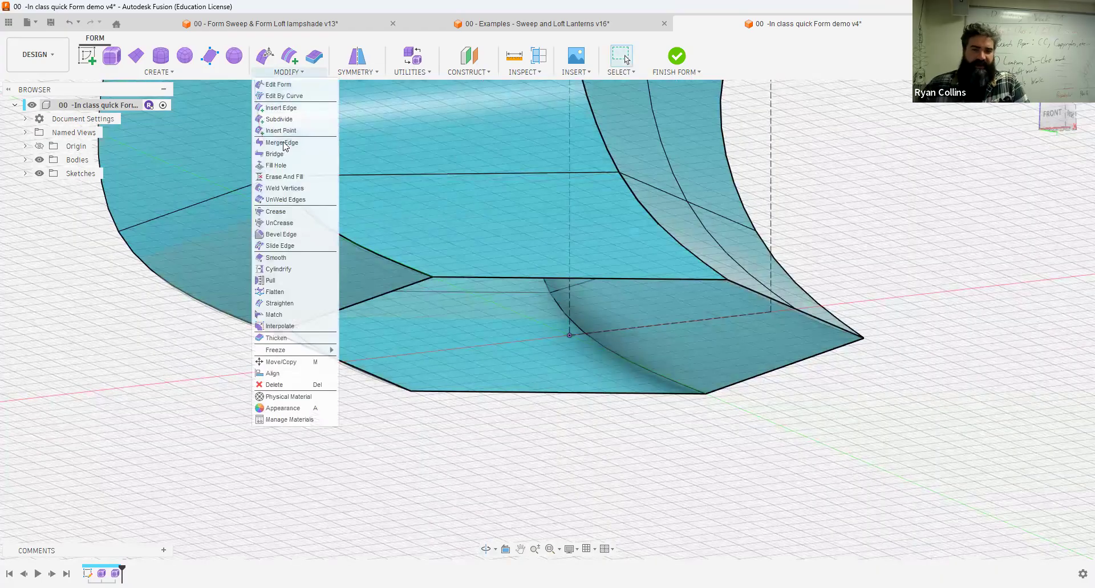
{"action": "left_click", "coordinate": [471, 276]}
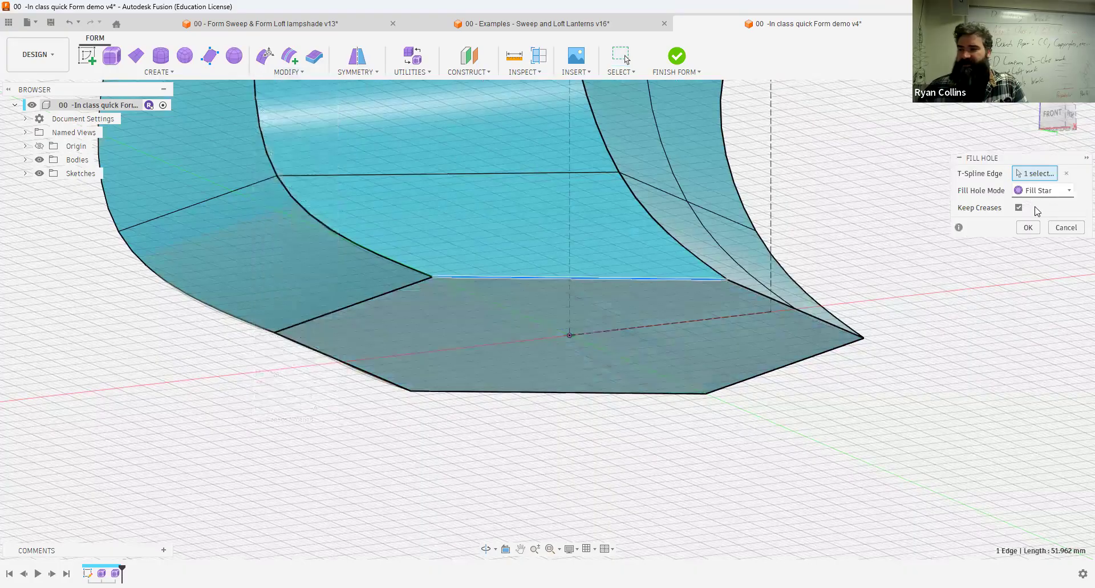
{"action": "left_click", "coordinate": [1040, 191]}
{"action": "left_click", "coordinate": [1004, 235]}
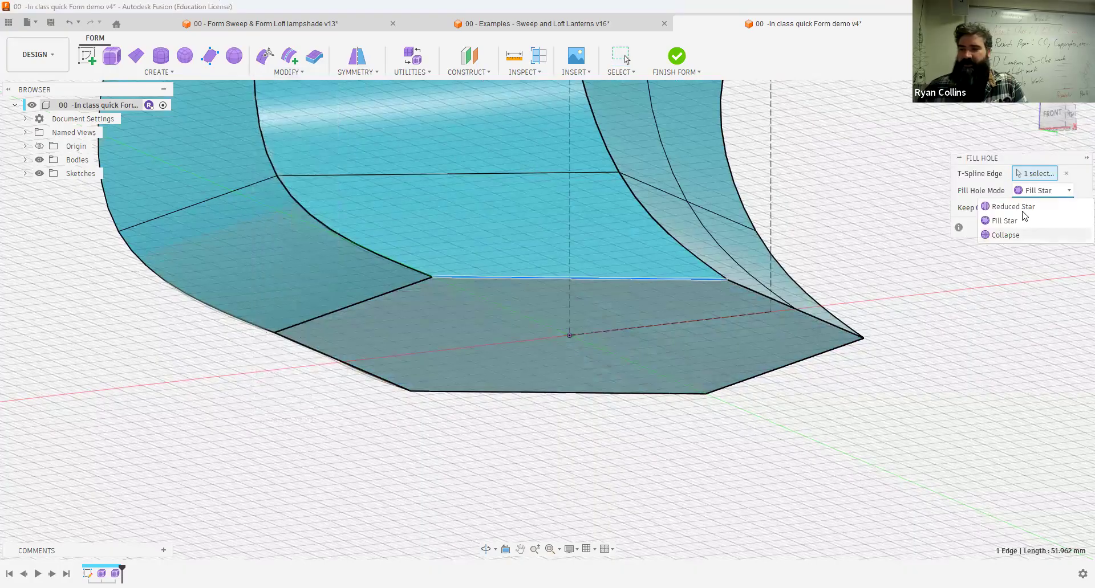
{"action": "left_click", "coordinate": [1031, 244]}
Step: Finish the form and examine the converted body's bottom cap and open top
{"action": "left_click", "coordinate": [677, 56]}
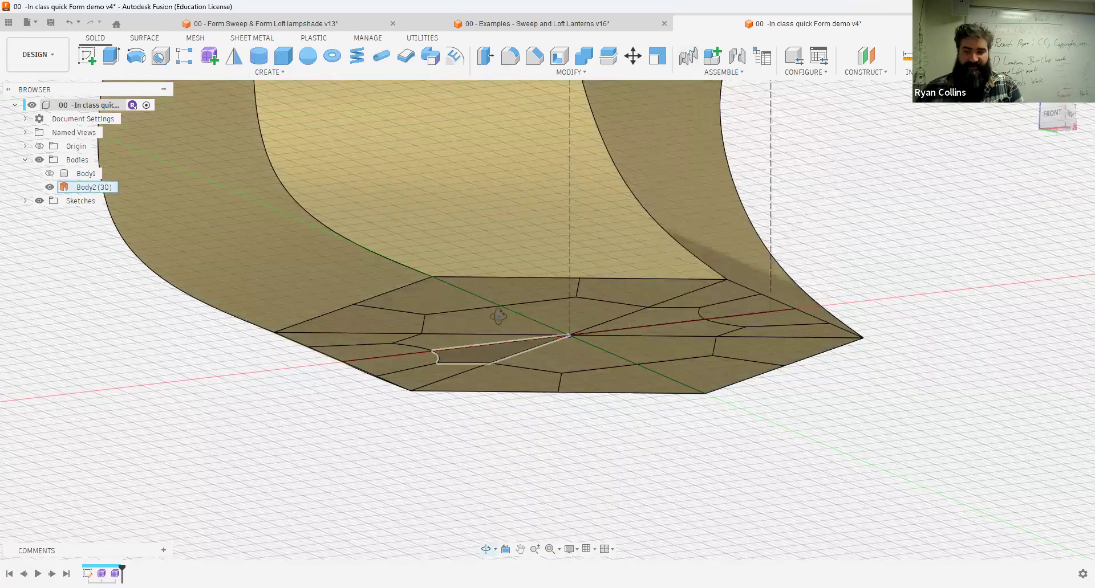
{"action": "middle_click_drag", "start_coordinate": [501, 315], "coordinate": [476, 190], "text": "shift"}
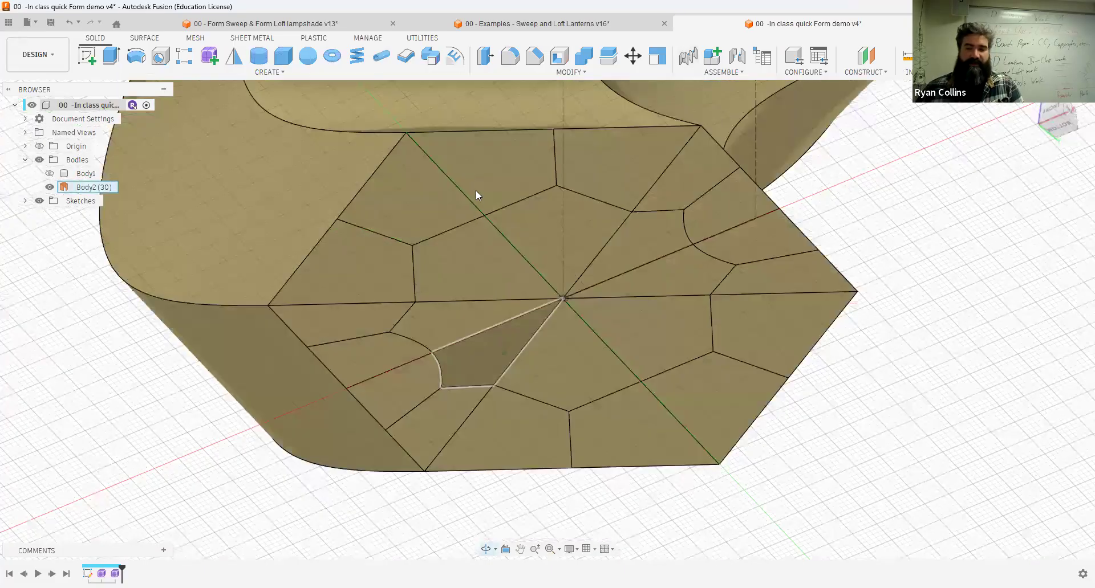
{"action": "middle_click_drag", "start_coordinate": [496, 288], "coordinate": [494, 227], "text": "shift"}
{"action": "middle_click_drag", "start_coordinate": [552, 300], "coordinate": [472, 300], "text": "shift"}
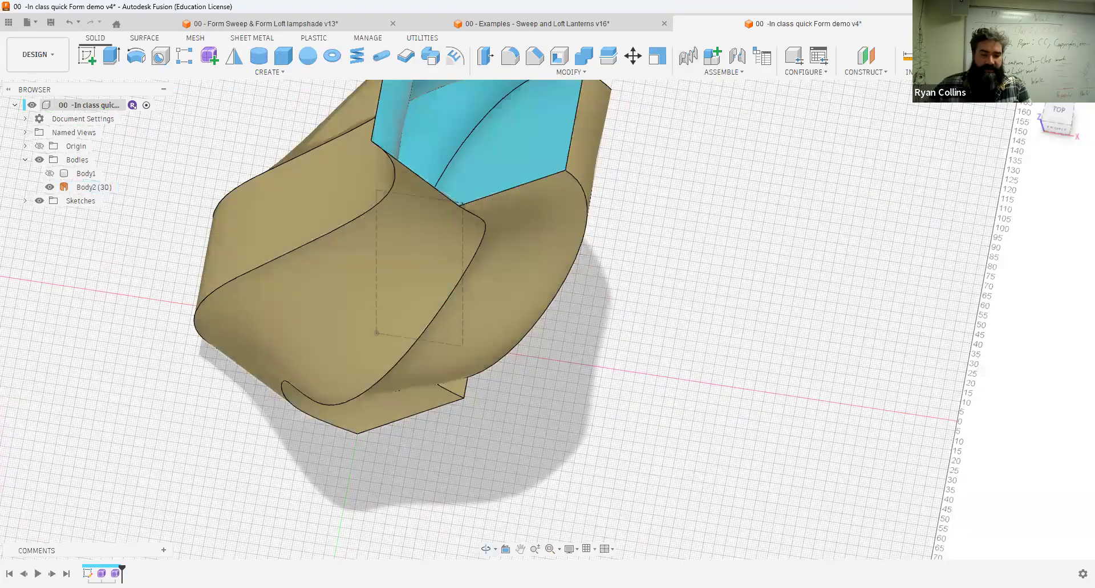
Step: Reopen the lantern's form feature for editing
{"action": "right_click", "coordinate": [115, 573]}
{"action": "left_click", "coordinate": [150, 469]}
{"action": "mouse_move", "coordinate": [648, 288]}
{"action": "middle_mouse_down", "text": "shift"}
{"action": "mouse_move", "coordinate": [726, 366]}
{"action": "mouse_move", "coordinate": [716, 366]}
{"action": "mouse_move", "coordinate": [738, 347]}
{"action": "mouse_move", "coordinate": [758, 386]}
{"action": "mouse_move", "coordinate": [656, 273]}
{"action": "middle_mouse_up", "text": "shift"}
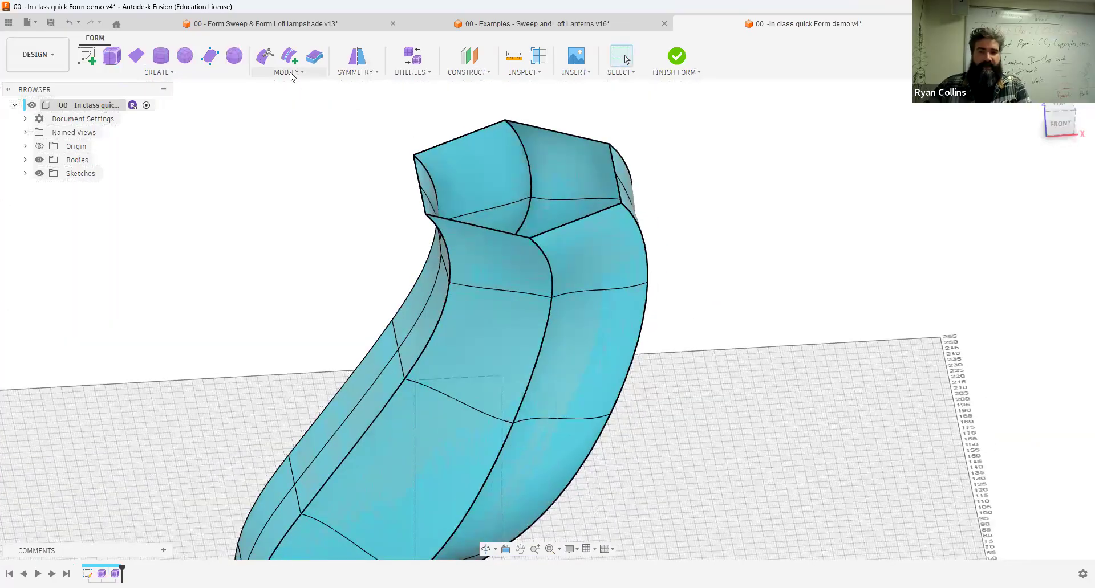
Step: Try to thicken the lantern's T-Spline body by 1 mm with the Sharp type and Normal direction
{"action": "left_click", "coordinate": [315, 57]}
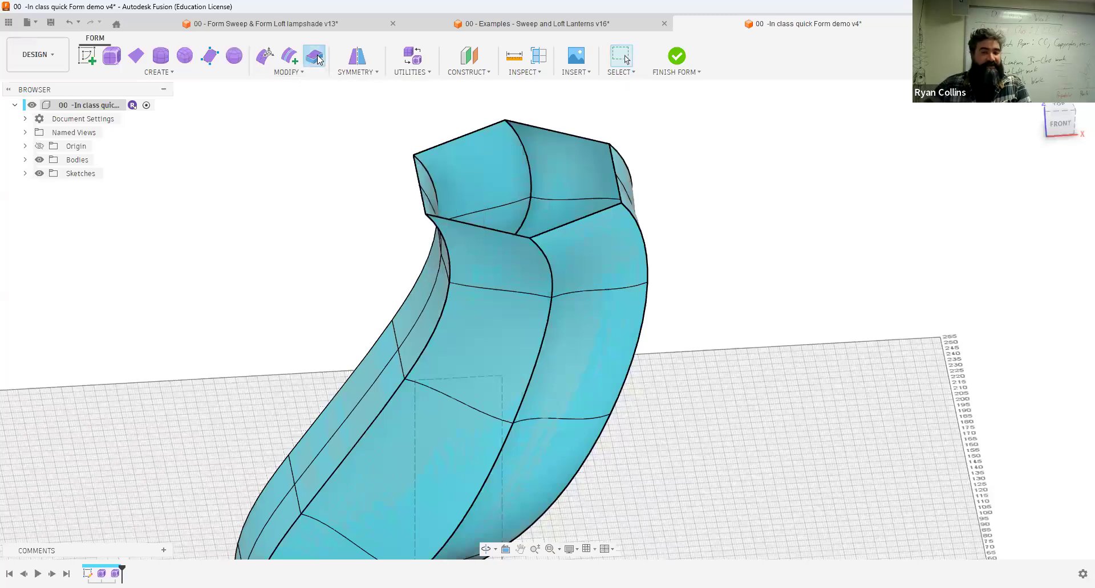
{"action": "left_click", "coordinate": [582, 151]}
{"action": "type", "text": "1"}
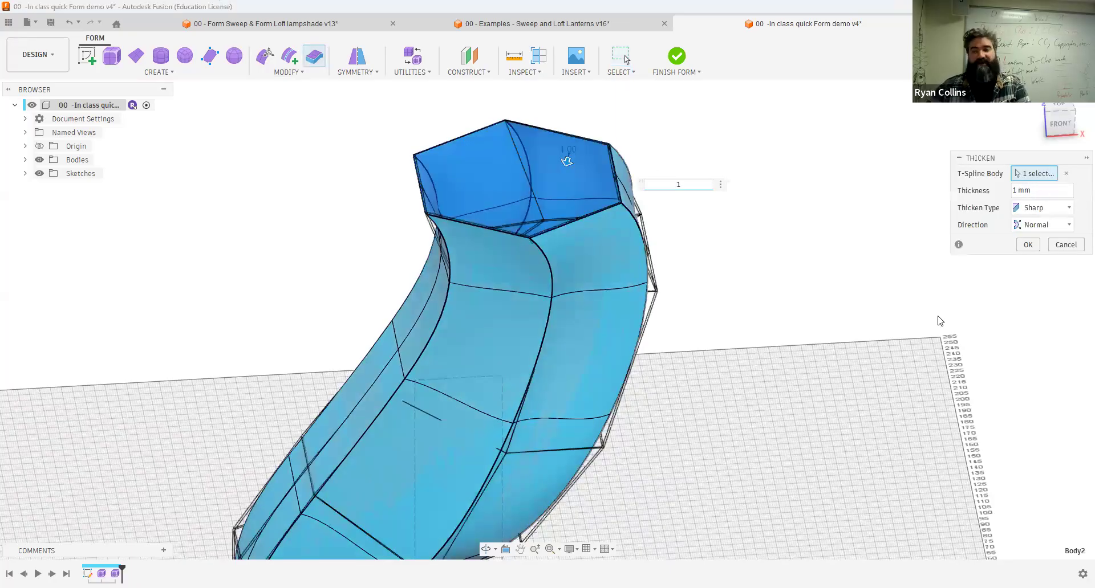
{"action": "left_click", "coordinate": [1031, 246]}
{"action": "middle_click_drag", "start_coordinate": [789, 317], "coordinate": [735, 299], "text": "shift"}
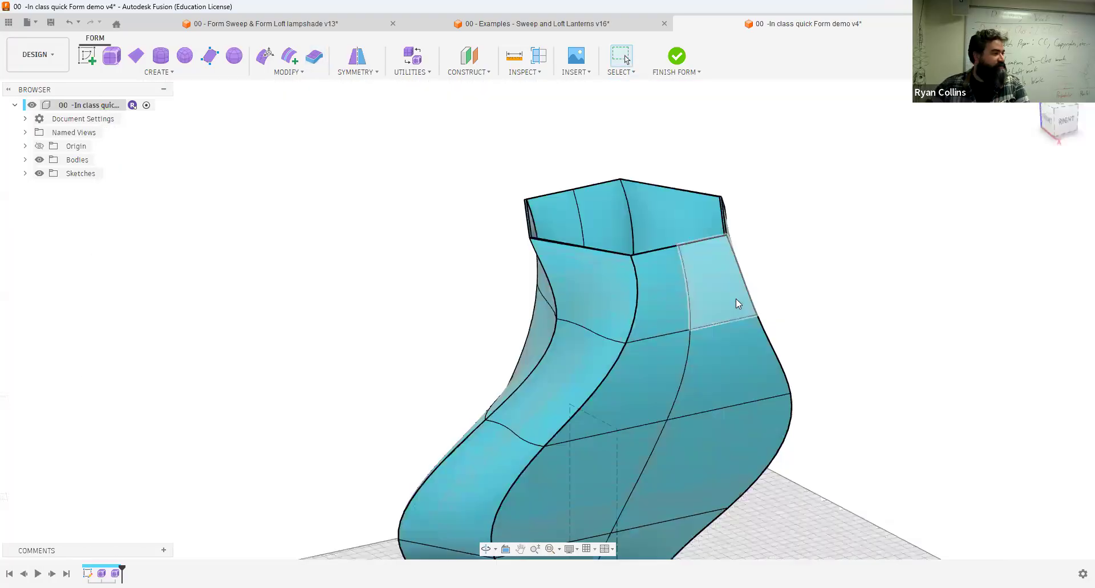
Step: Try to finish the thickened form, return to editing and undo the thickening
{"action": "left_click", "coordinate": [683, 62]}
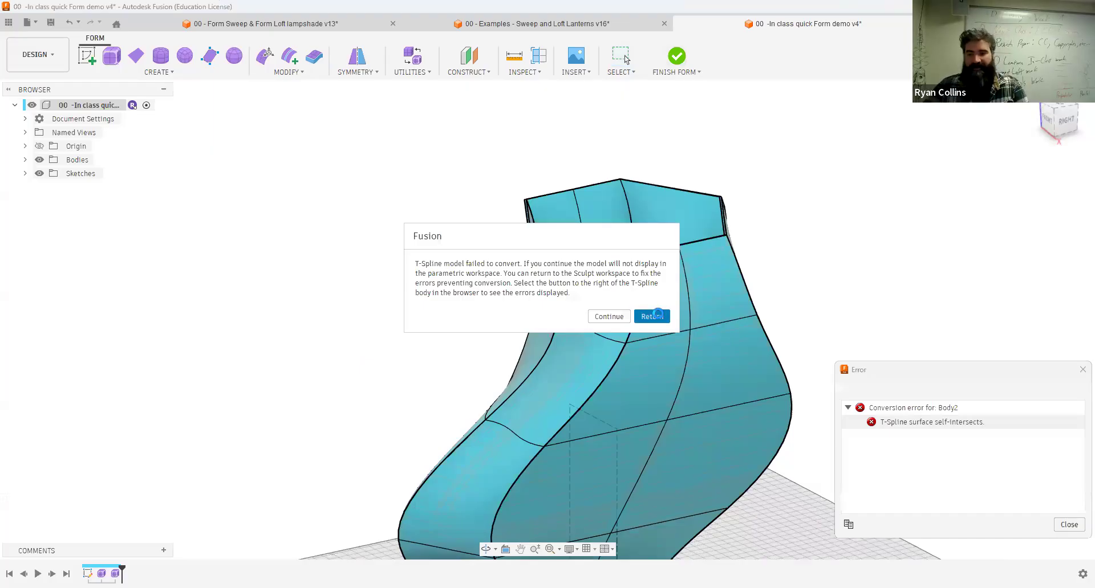
{"action": "left_click", "coordinate": [658, 318]}
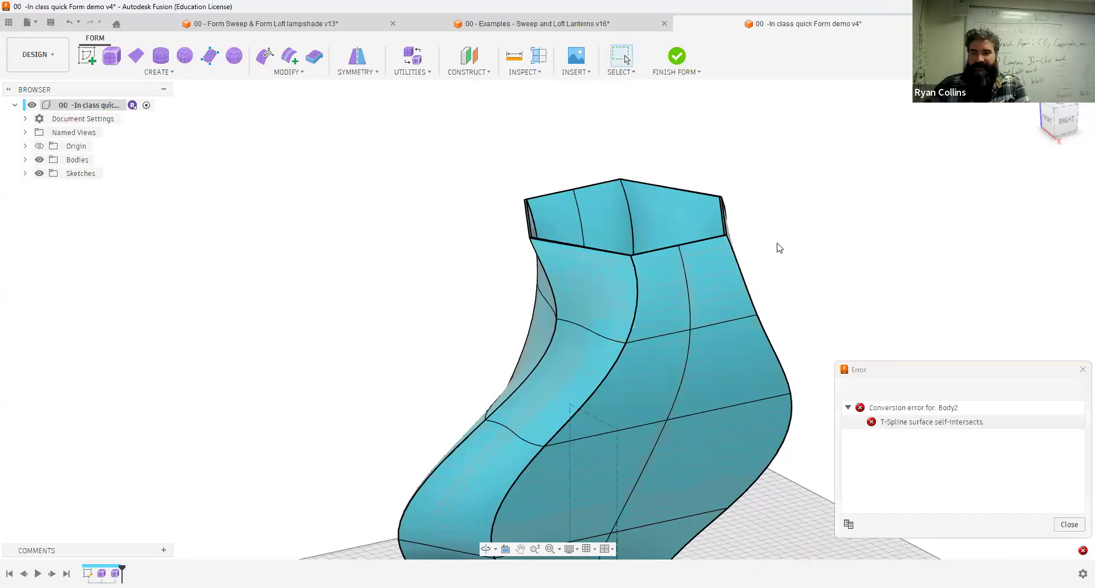
{"action": "key", "text": "ctrl+z"}
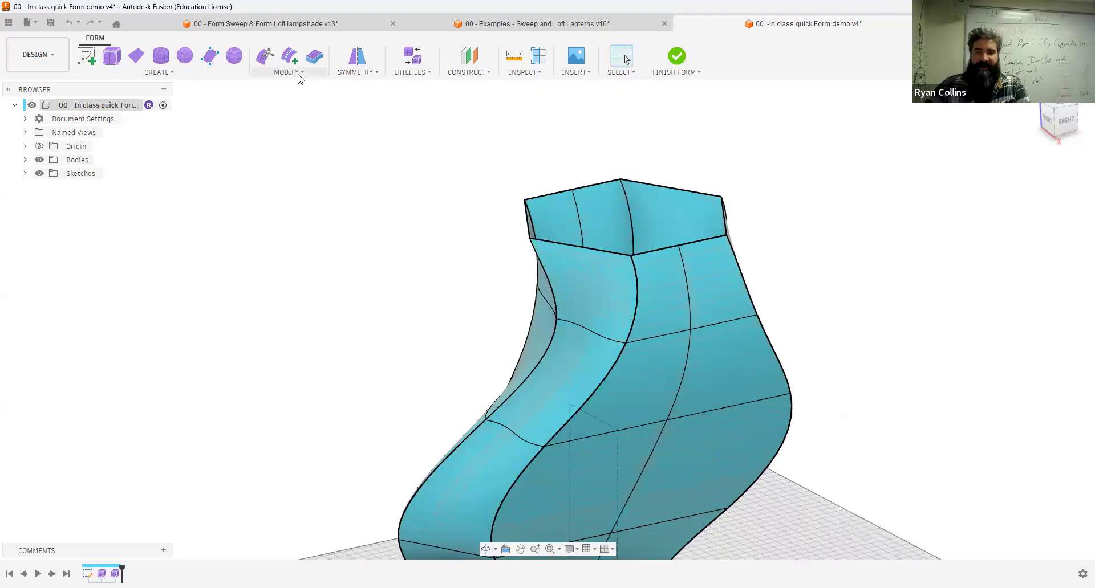
Step: Cap the lantern's open hexagonal top with Fill Hole and finish the form
{"action": "left_click", "coordinate": [298, 76]}
{"action": "left_click", "coordinate": [647, 184]}
{"action": "left_click", "coordinate": [1029, 245]}
{"action": "scroll", "coordinate": [787, 228], "scroll_direction": "down", "scroll_amount": 5}
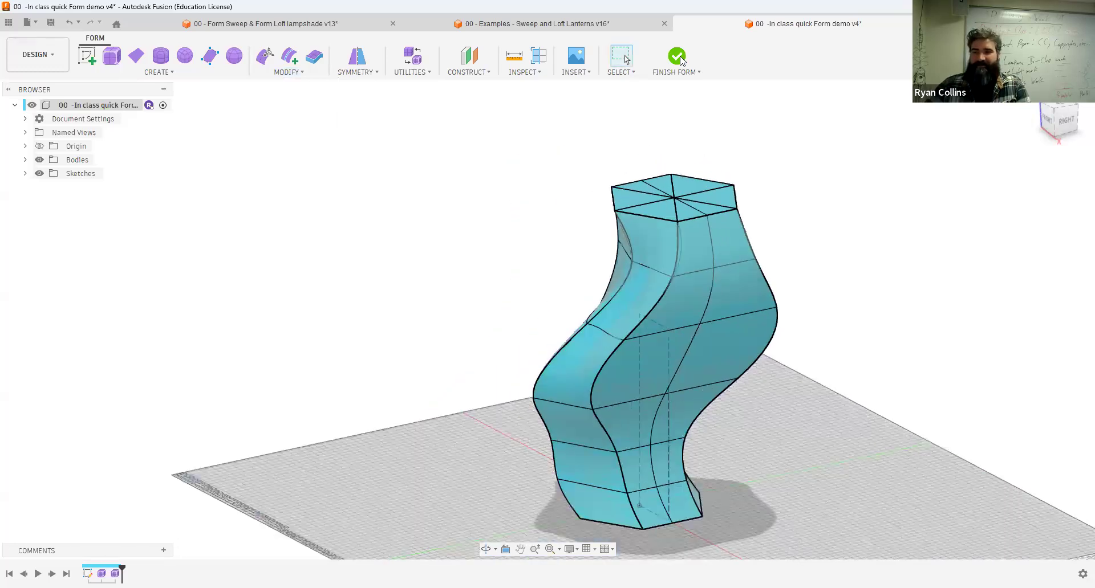
{"action": "left_click", "coordinate": [677, 57]}
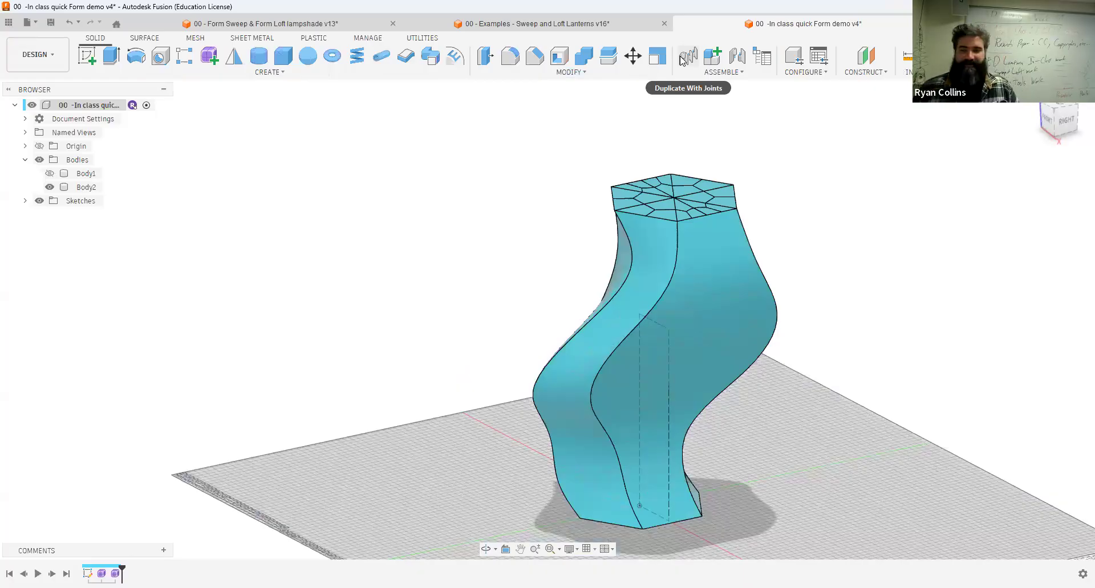
Step: Shell the whole closed lantern body with an inside thickness of 1 mm
{"action": "middle_click_drag", "start_coordinate": [511, 283], "coordinate": [626, 218], "text": "shift"}
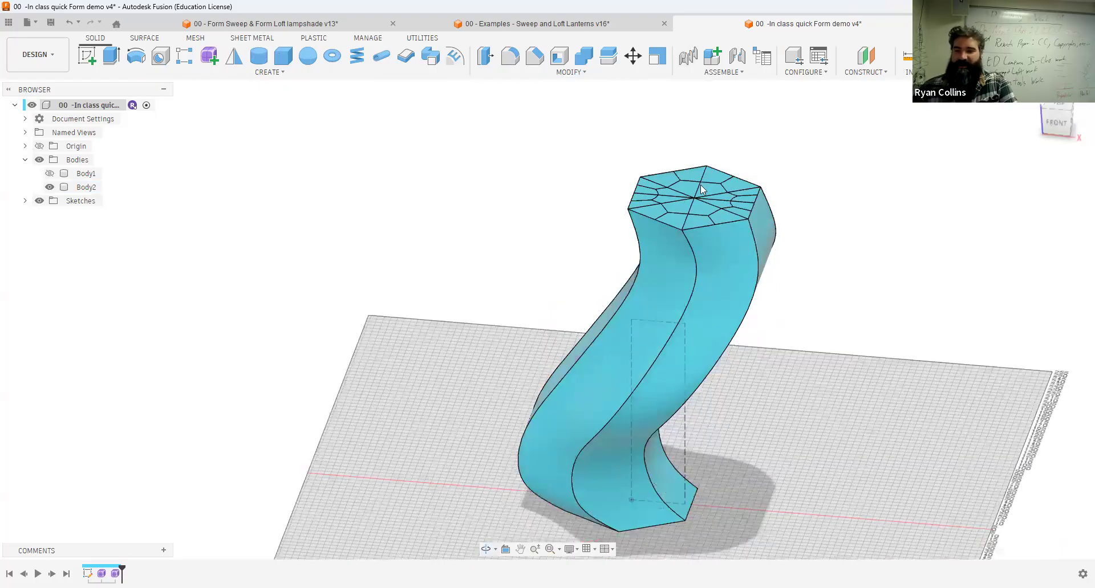
{"action": "key", "text": "shift+s"}
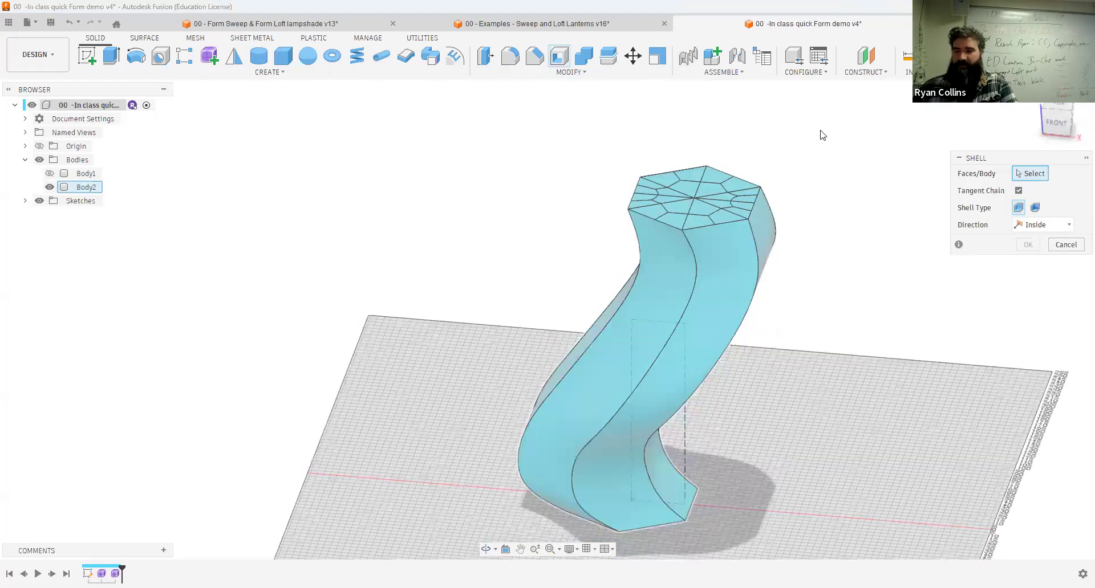
{"action": "type", "text": "1"}
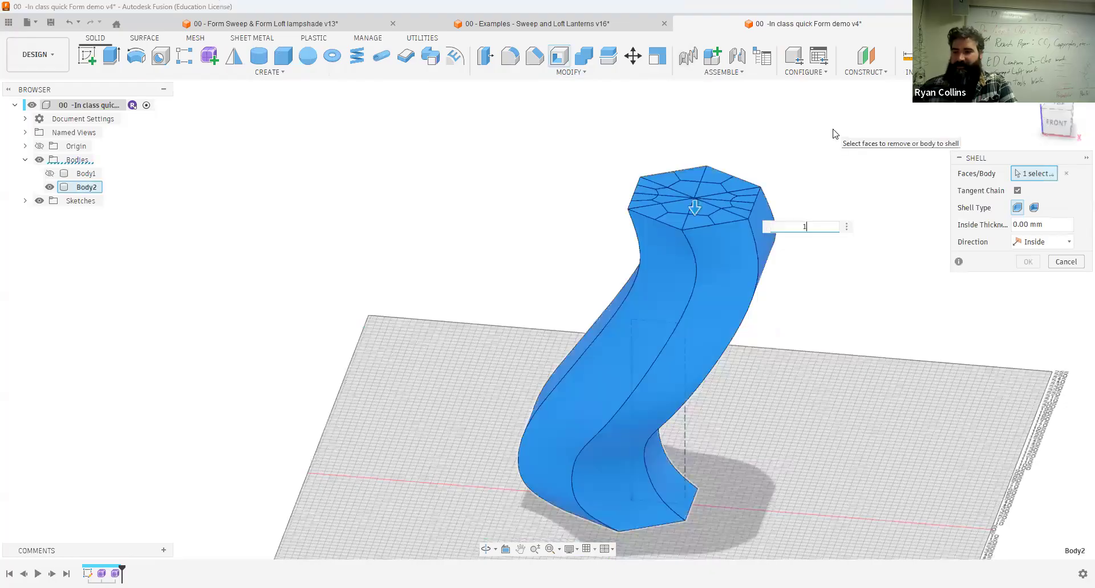
{"action": "key", "text": "Return"}
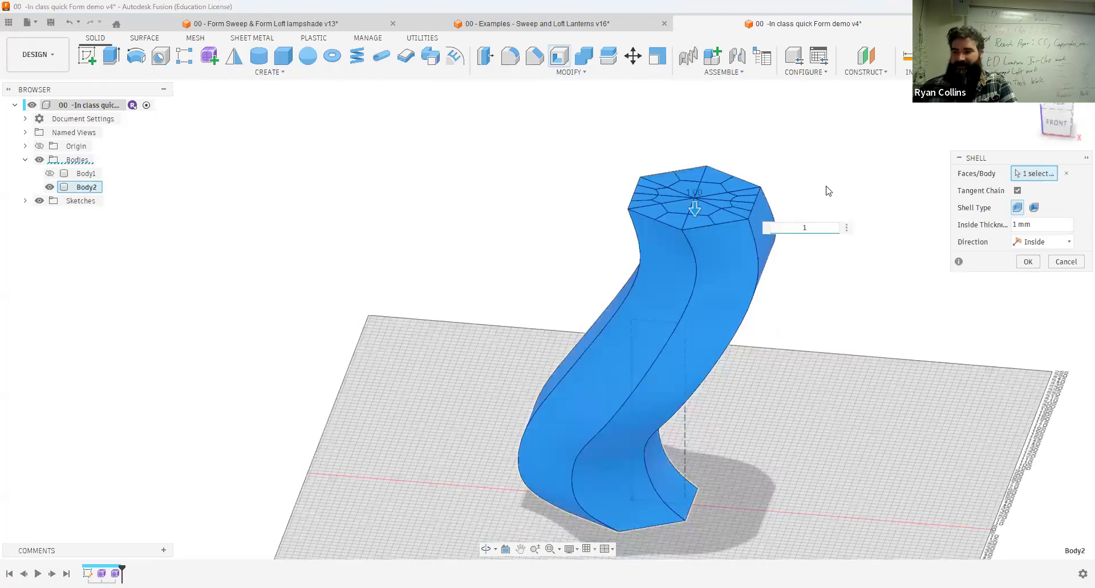
Step: Shell the lantern body with a 1 mm inside thickness, using Tangent Chain to remove all the faces capping its hexagonal top
{"action": "left_click", "coordinate": [1017, 191]}
{"action": "left_click", "coordinate": [721, 209]}
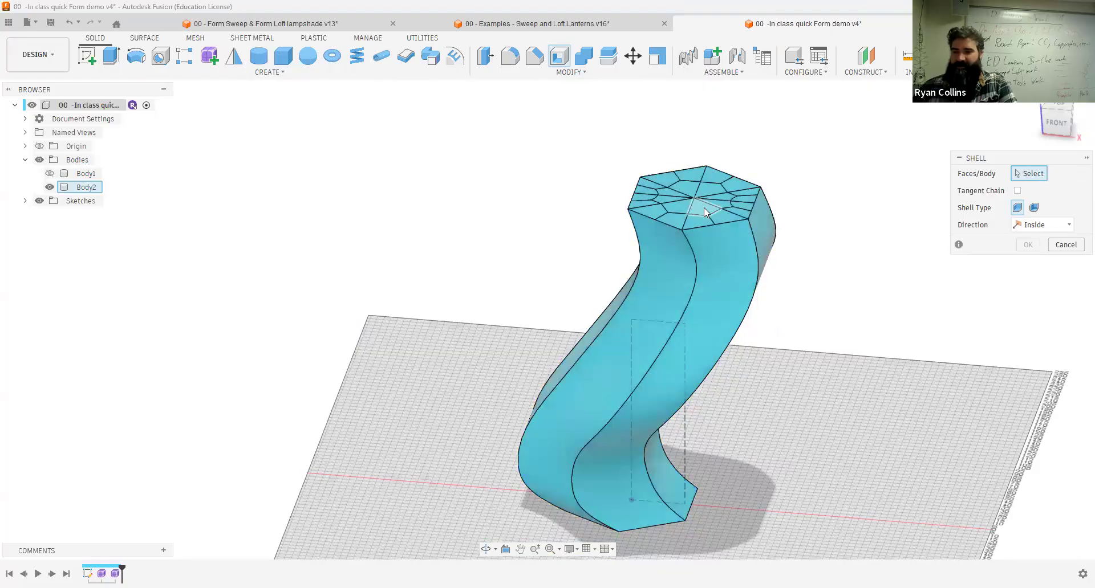
{"action": "scroll", "coordinate": [705, 212], "scroll_direction": "up", "scroll_amount": 4}
{"action": "scroll", "coordinate": [652, 206], "scroll_direction": "up", "scroll_amount": 2}
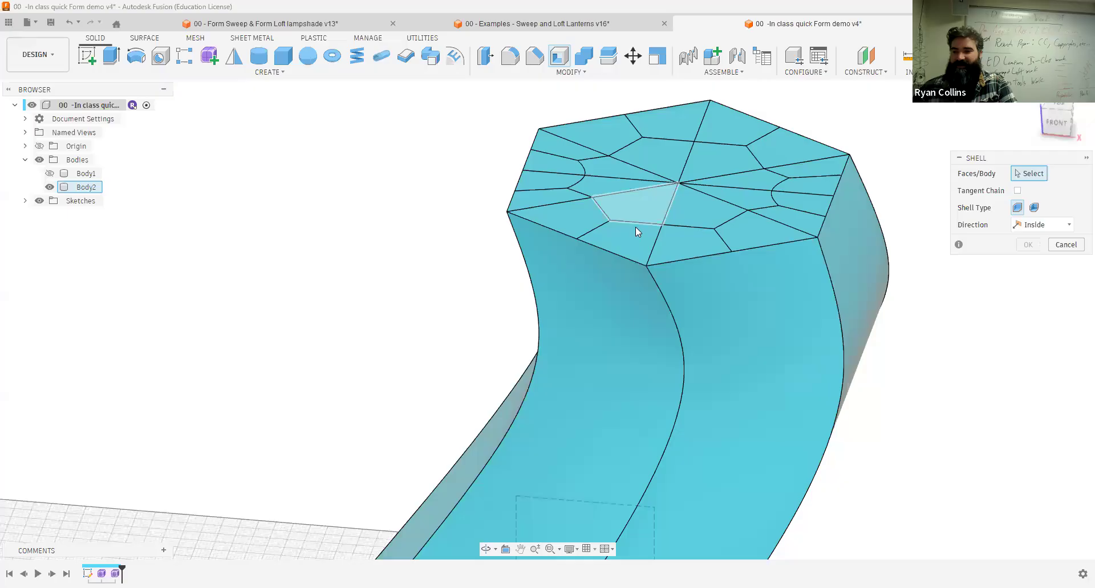
{"action": "left_click", "coordinate": [588, 211]}
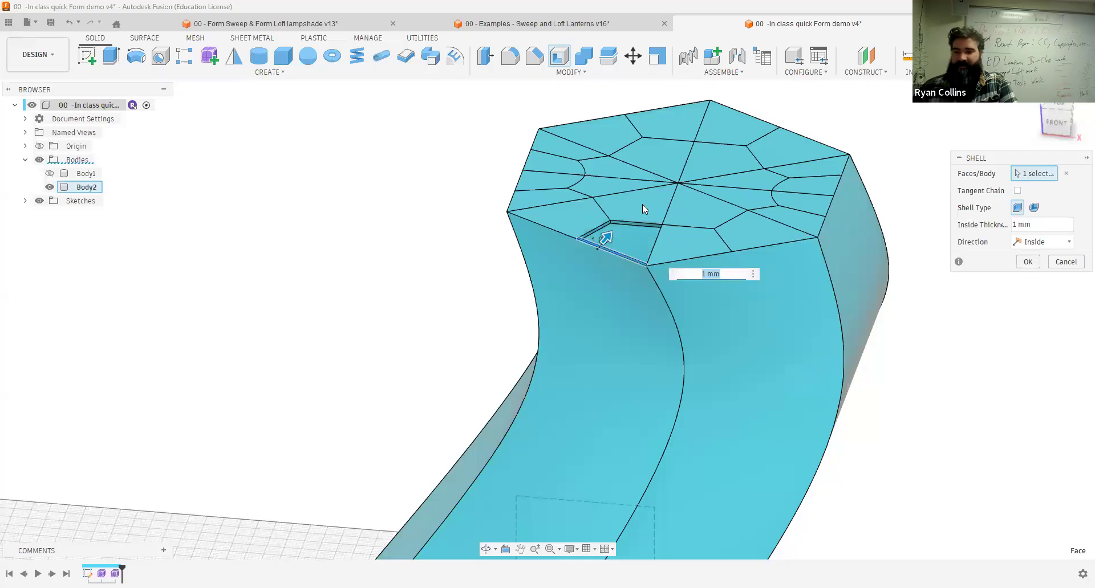
{"action": "left_click", "coordinate": [1018, 191]}
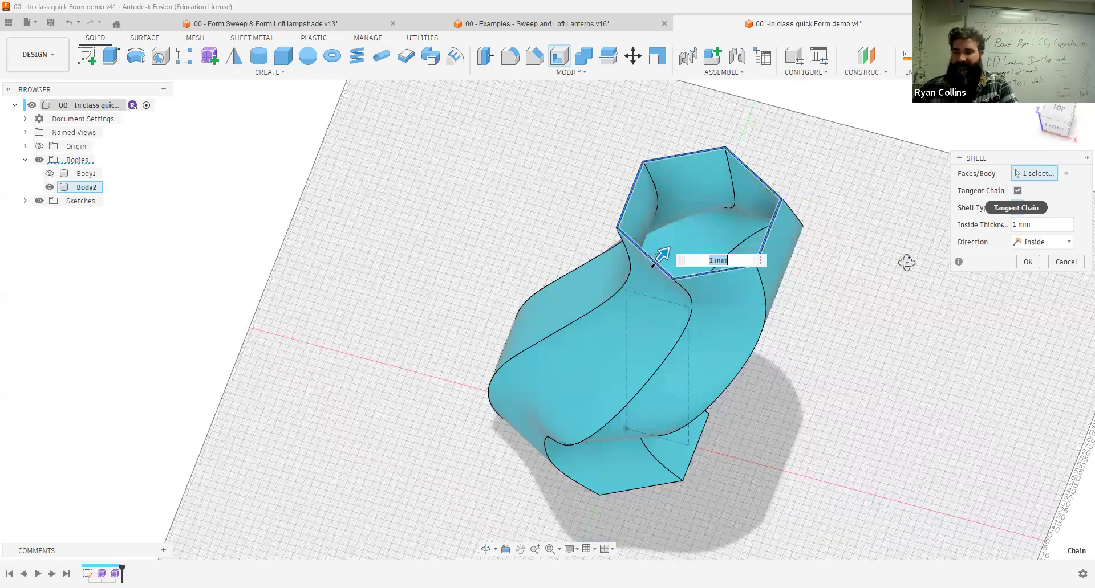
{"action": "left_click", "coordinate": [1028, 262]}
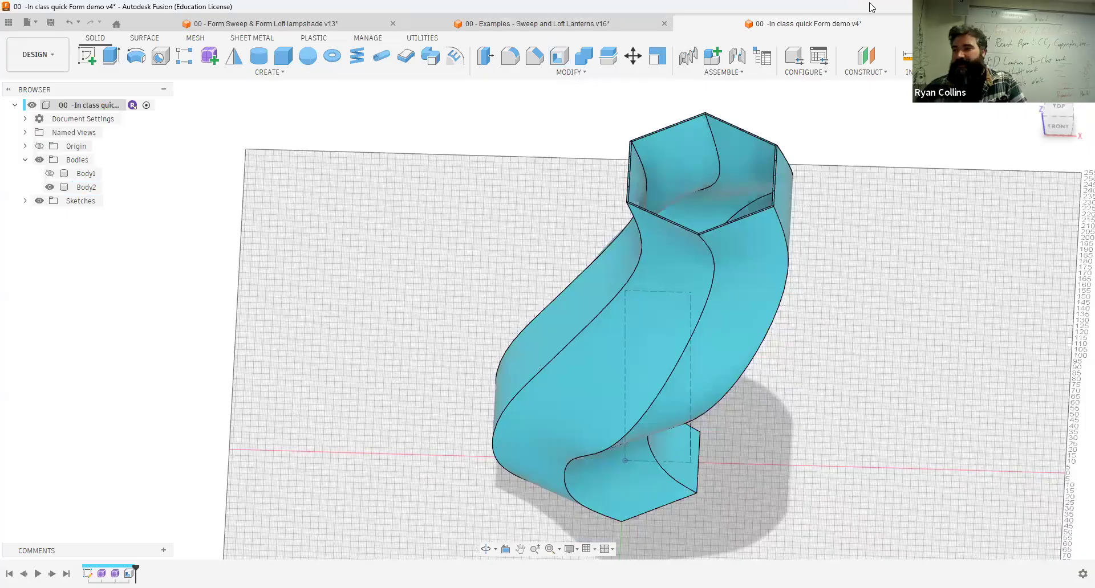
Step: Create a section analysis of the shelled lantern through the XZ plane at 0.00 mm distance
{"action": "left_click", "coordinate": [902, 72]}
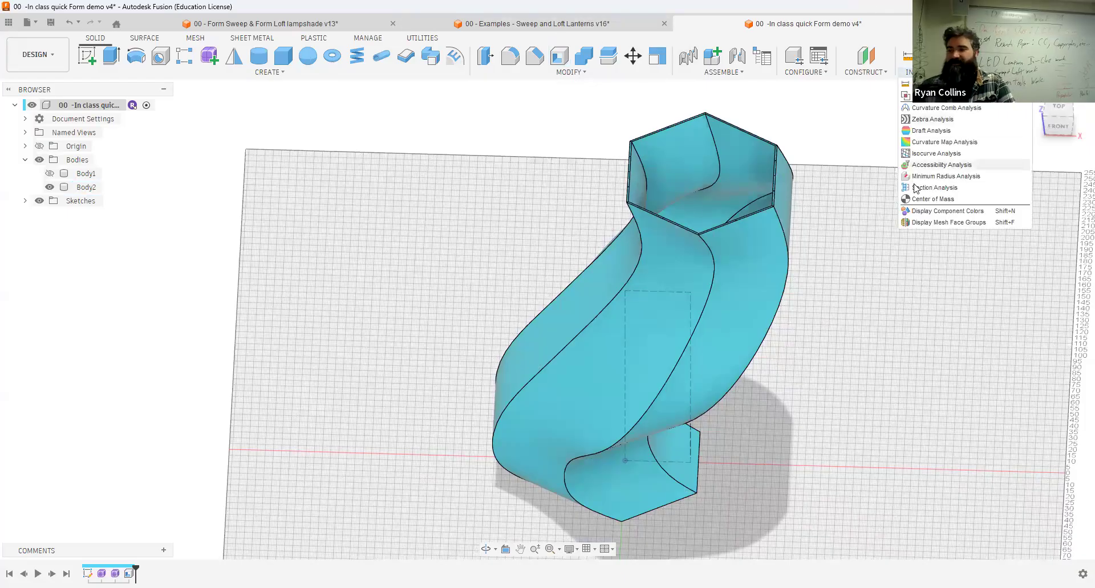
{"action": "left_click", "coordinate": [672, 438]}
{"action": "middle_click_drag", "start_coordinate": [854, 341], "coordinate": [697, 310], "text": "shift"}
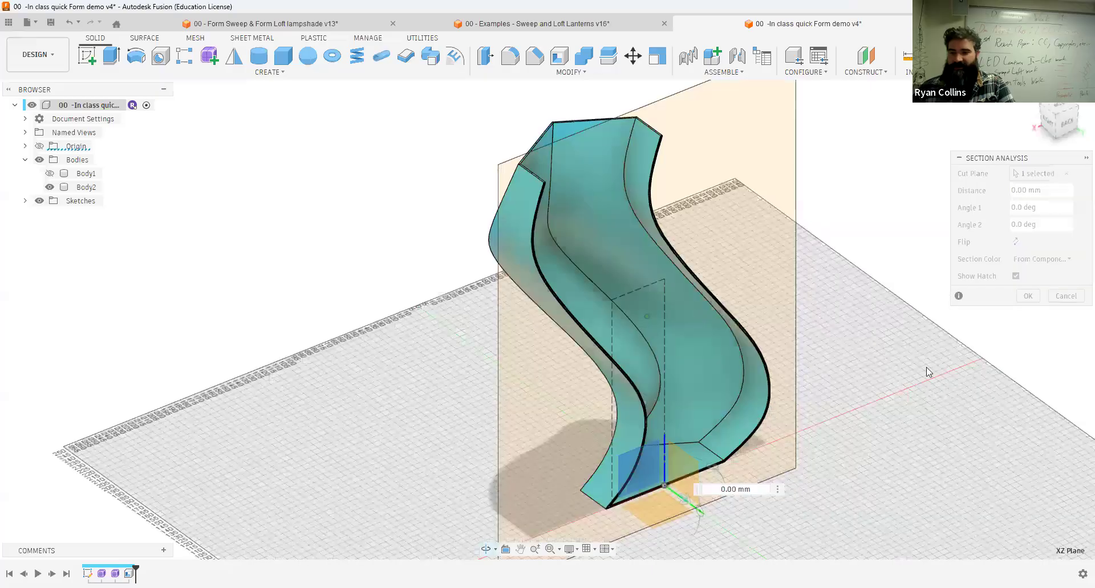
{"action": "key", "text": "Return"}
{"action": "scroll", "coordinate": [933, 398], "scroll_direction": "down", "scroll_amount": 3}
{"action": "middle_click_drag", "start_coordinate": [933, 398], "coordinate": [902, 327]}
{"action": "mouse_move", "coordinate": [918, 369]}
{"action": "middle_mouse_down", "text": "shift"}
{"action": "mouse_move", "coordinate": [880, 360]}
{"action": "mouse_move", "coordinate": [916, 368]}
{"action": "middle_mouse_up", "text": "shift"}
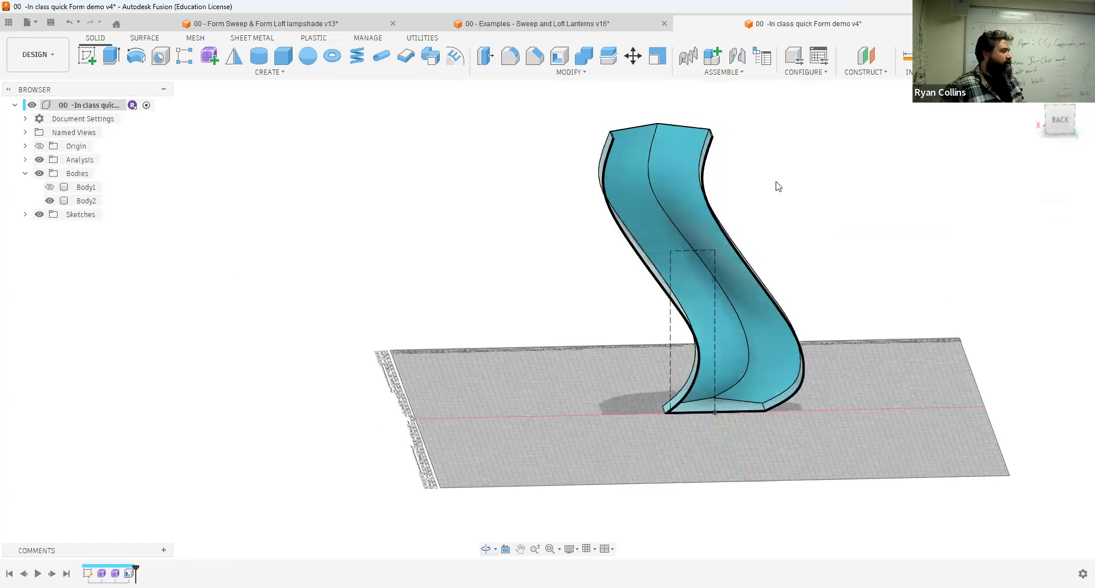
Step: Examine the sectioned sweep lantern from behind in the Sweep and Loft Lanterns example design, and return to the In class quick Form demo
{"action": "left_click", "coordinate": [540, 25]}
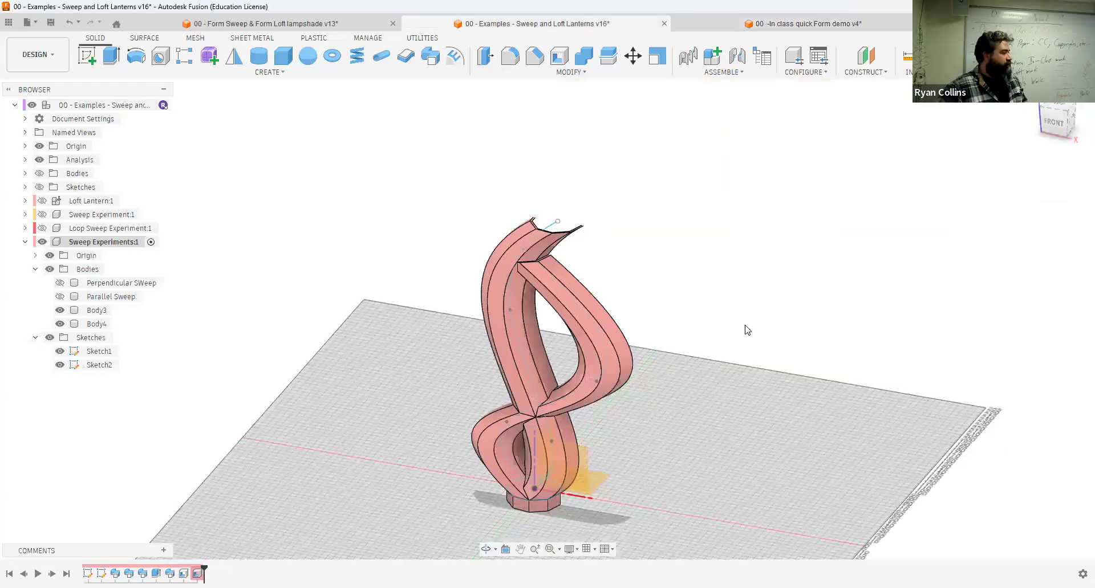
{"action": "mouse_move", "coordinate": [1054, 122]}
{"action": "left_mouse_down"}
{"action": "mouse_move", "coordinate": [1006, 130]}
{"action": "mouse_move", "coordinate": [768, 252]}
{"action": "left_mouse_up"}
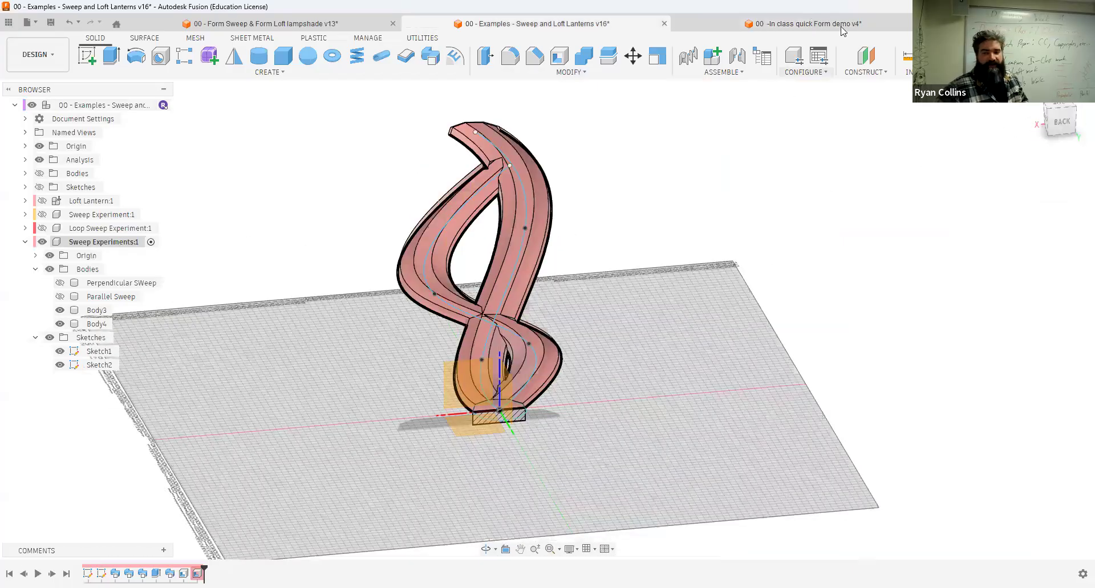
{"action": "key", "text": "ctrl+Tab"}
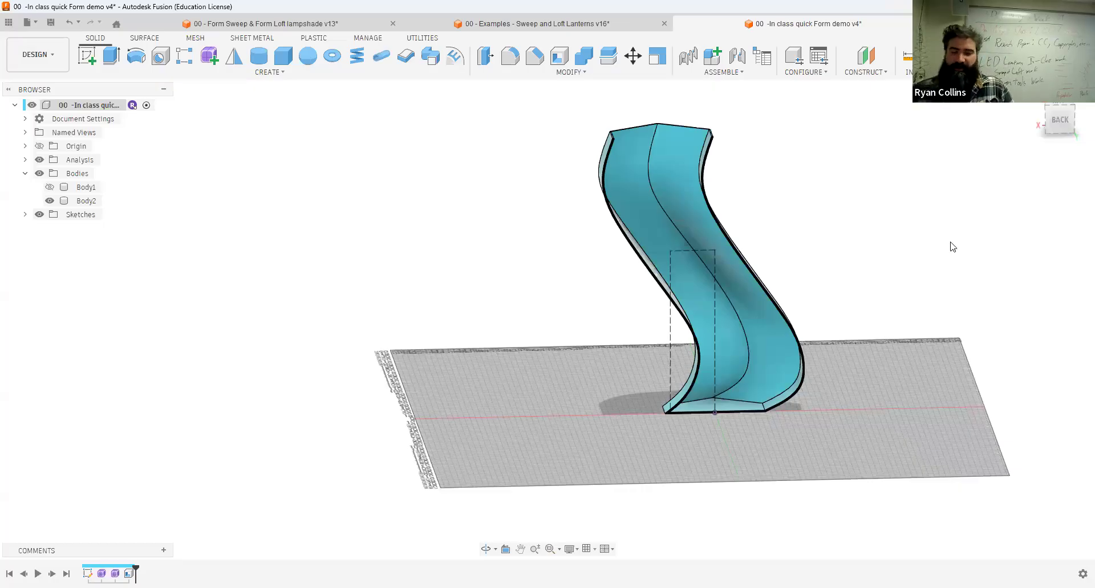
{"action": "middle_click_drag", "start_coordinate": [933, 255], "coordinate": [892, 271]}
{"action": "left_click_drag", "start_coordinate": [1058, 120], "coordinate": [1063, 129]}
{"action": "middle_click_drag", "start_coordinate": [931, 239], "coordinate": [780, 376], "text": "shift"}
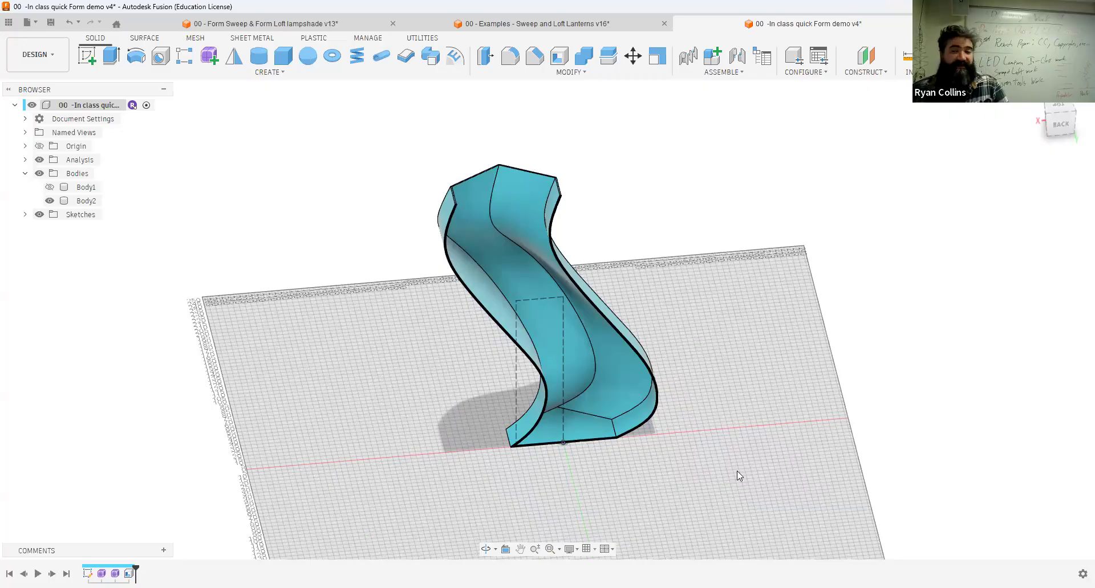
{"action": "left_click", "coordinate": [545, 210]}
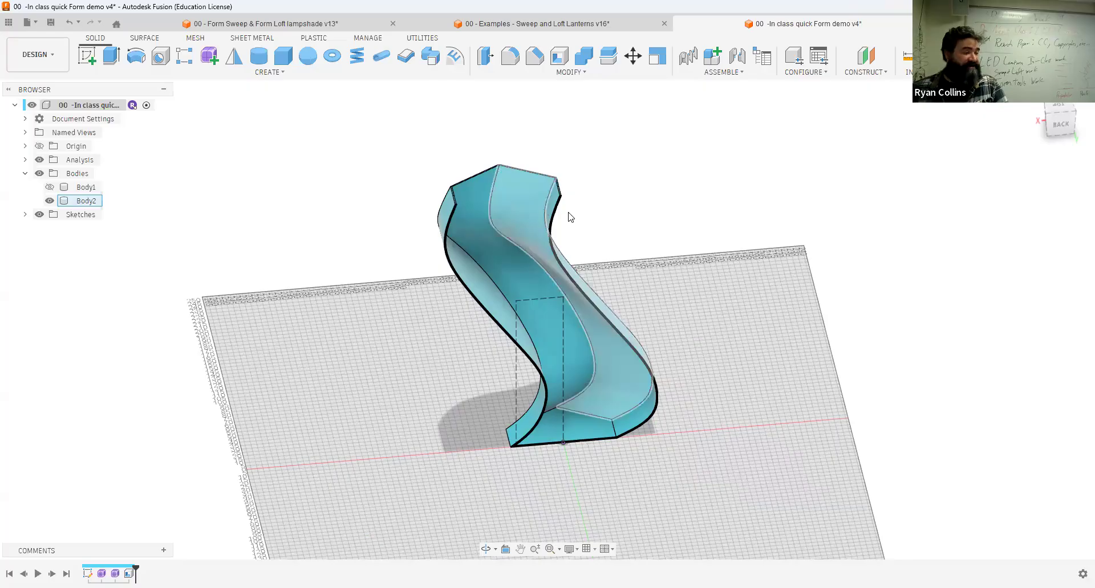
{"action": "left_click", "coordinate": [587, 212]}
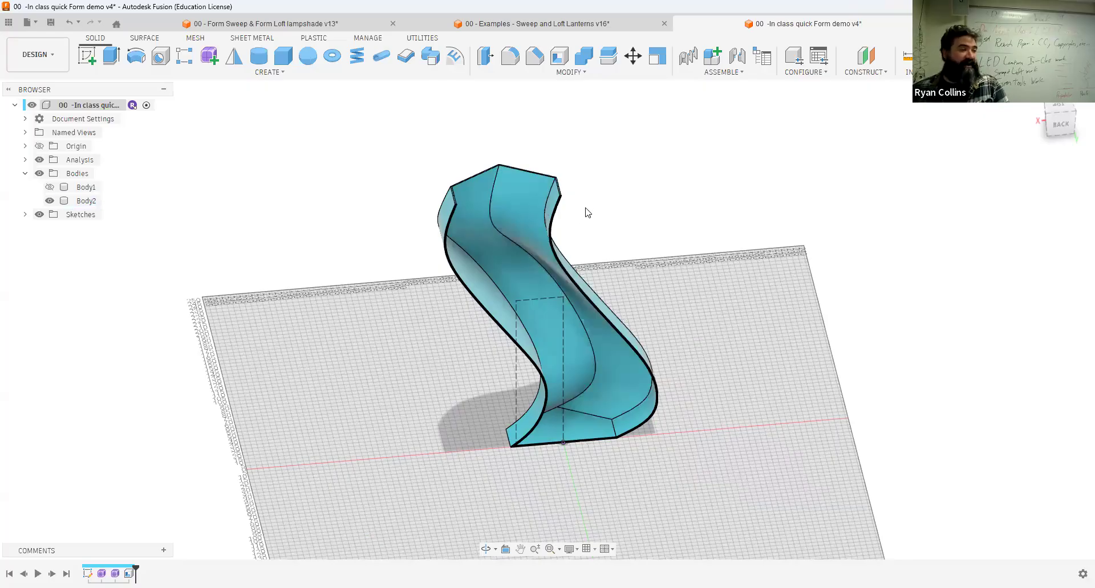